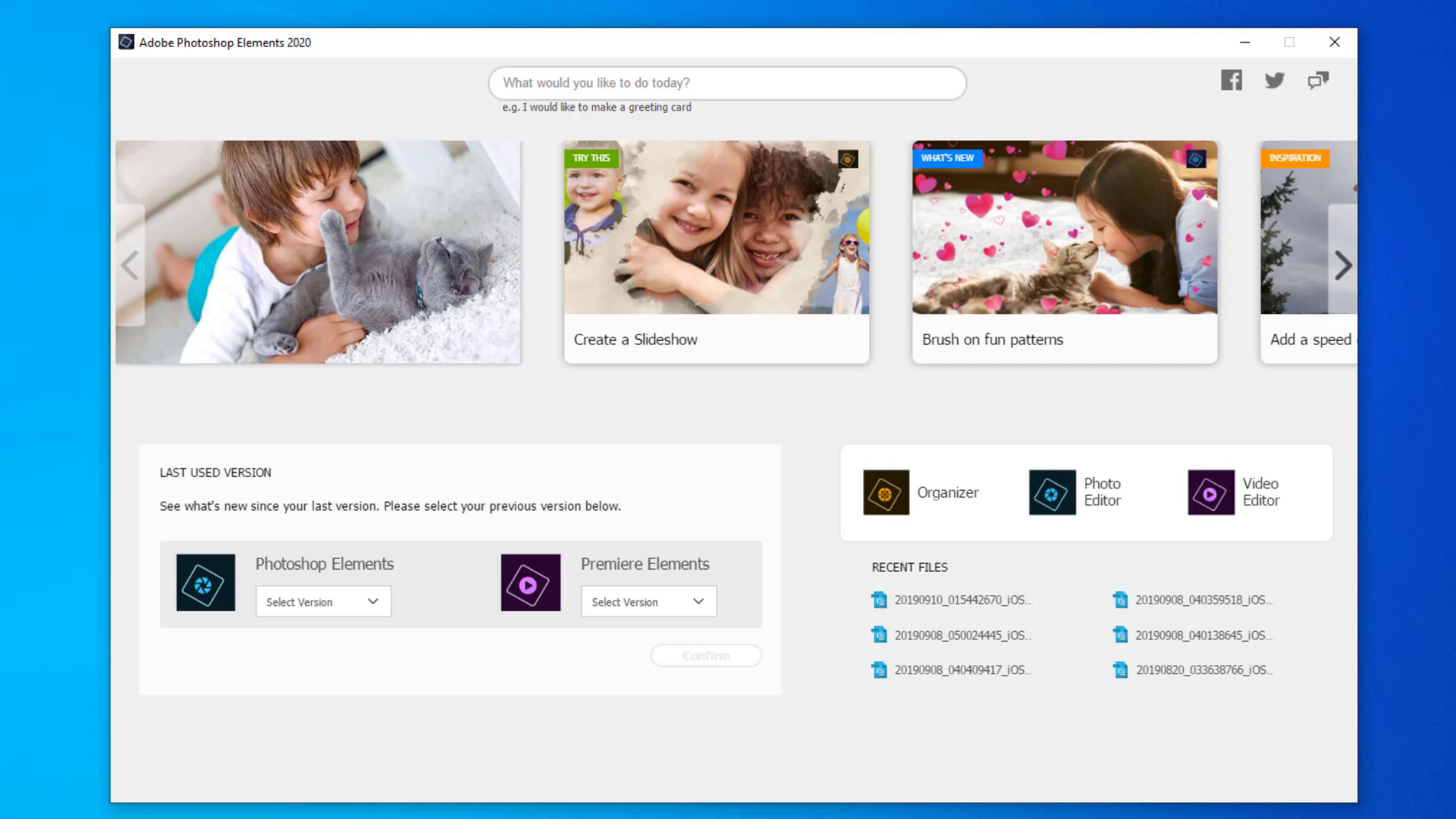
- Set Version 2019 as the previously used Photoshop Elements version and confirm the choice
click(305, 604)
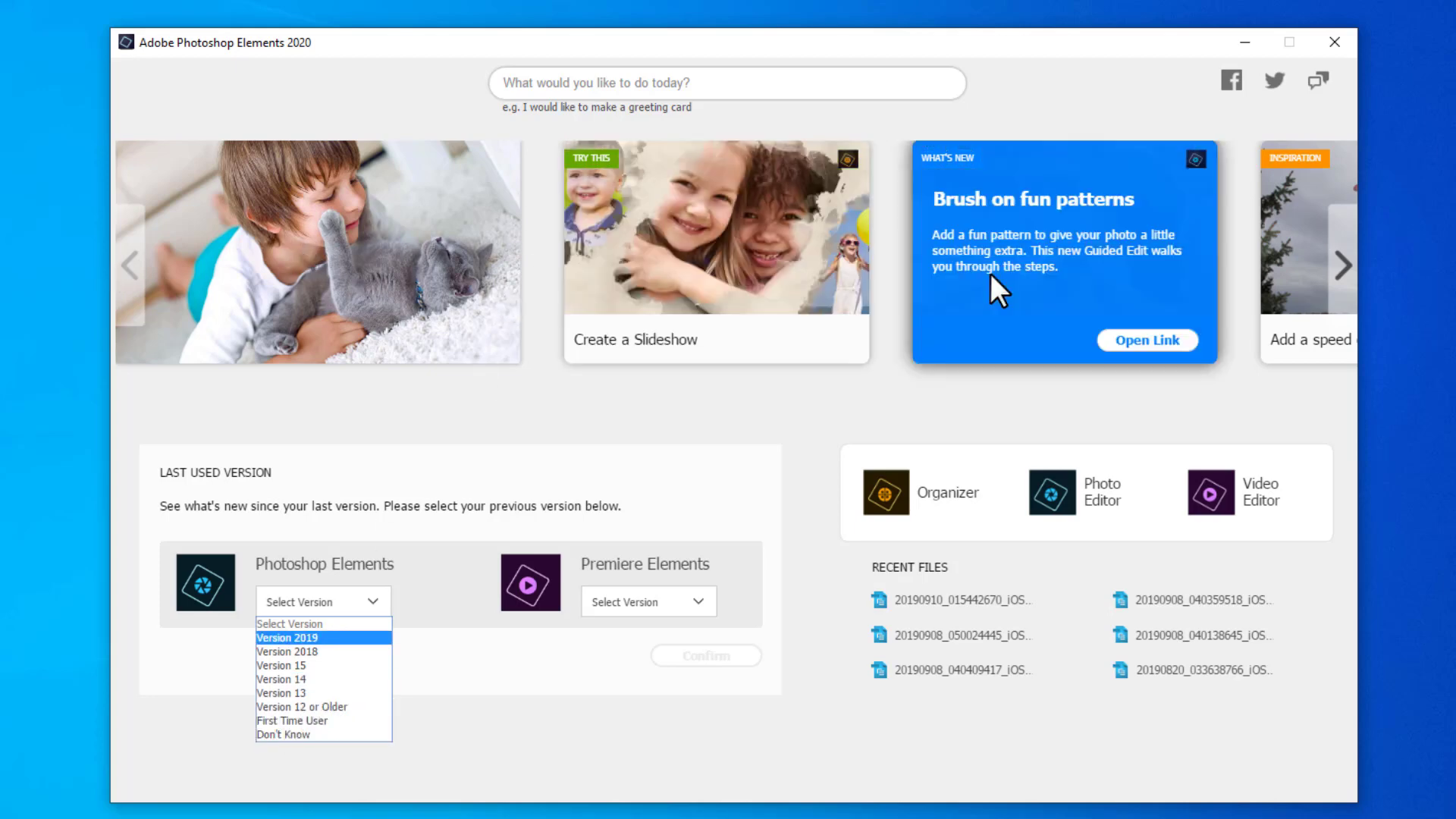
click(1275, 290)
click(1349, 289)
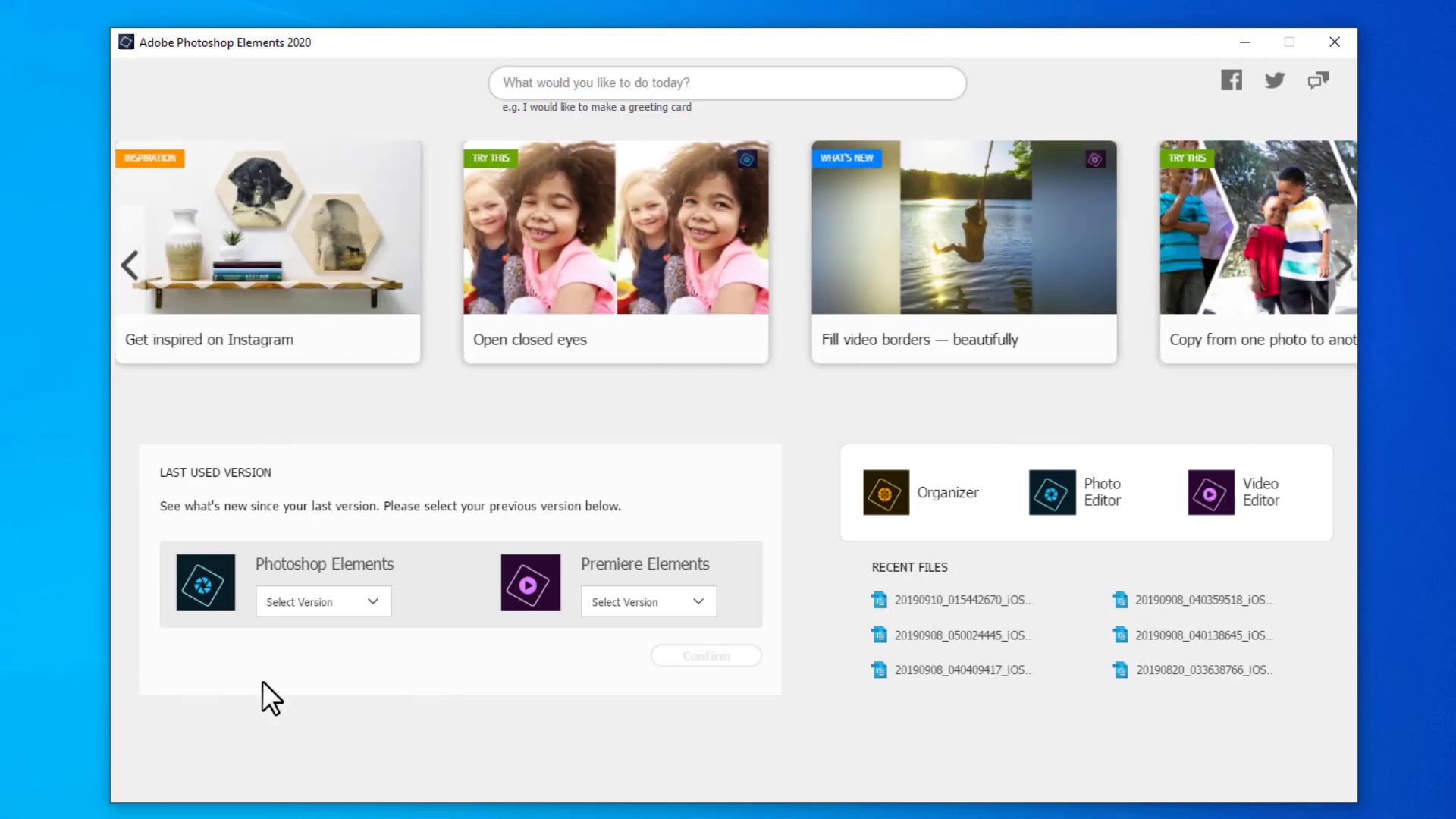
click(310, 599)
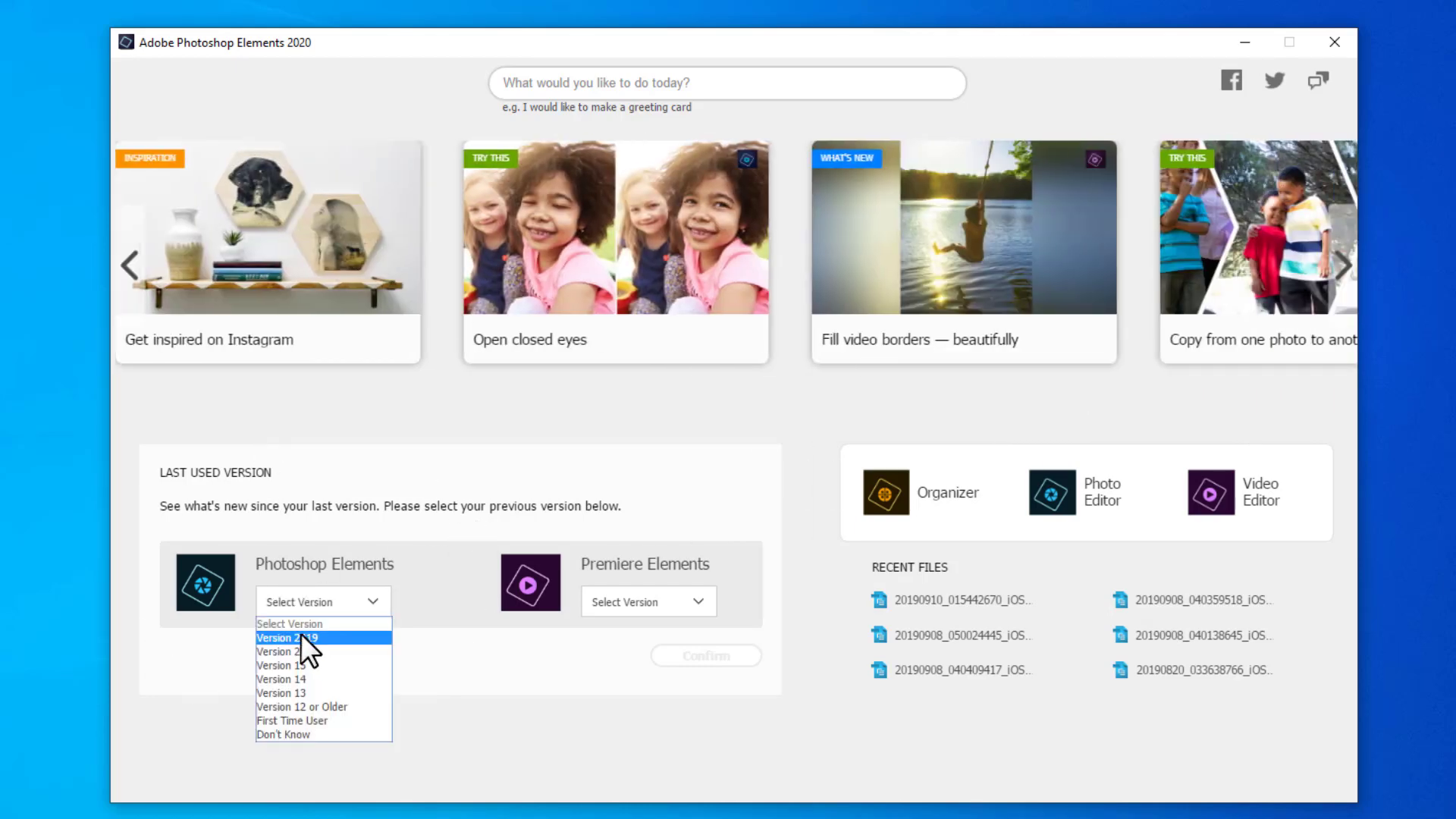
click(300, 635)
click(725, 662)
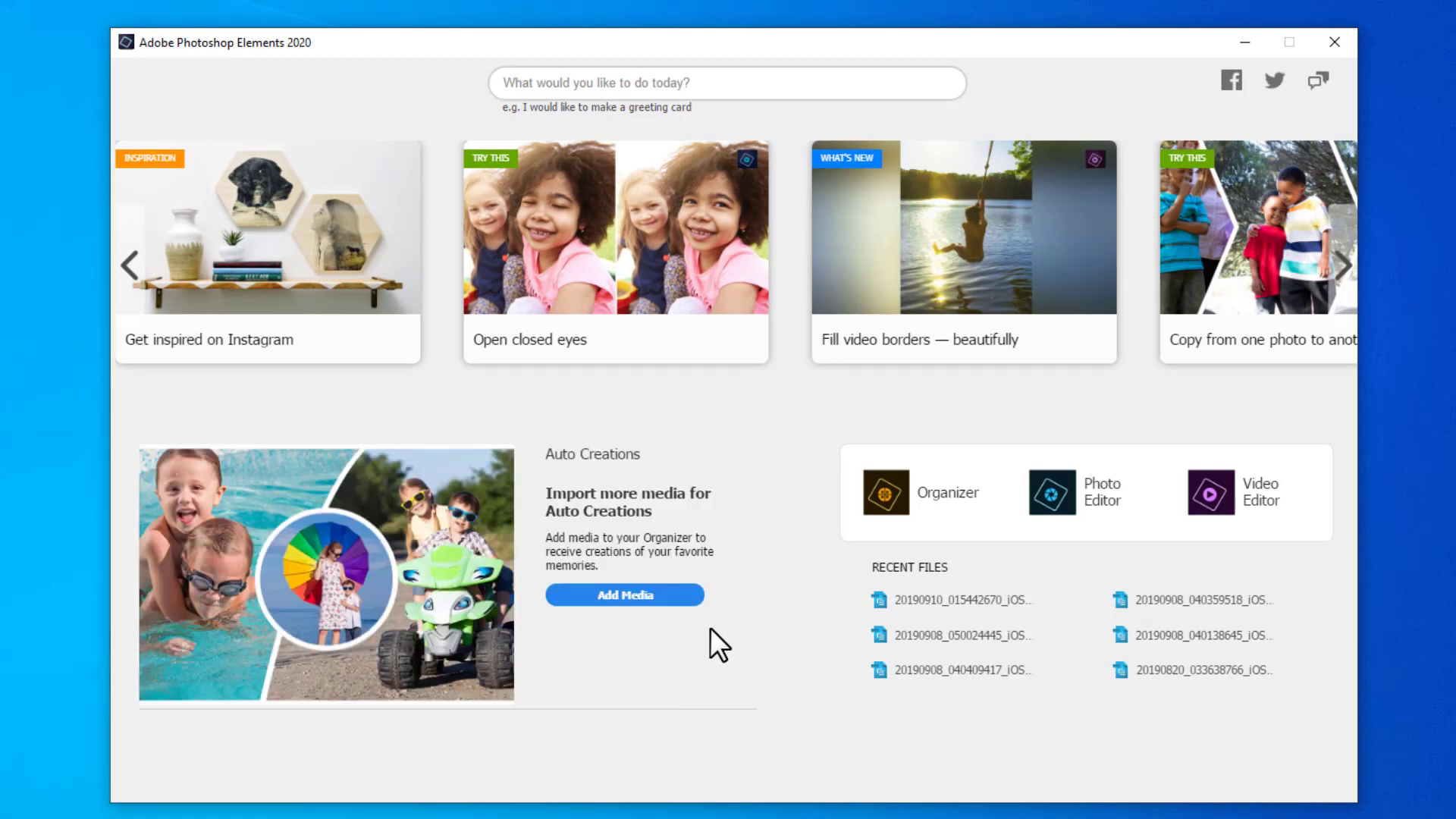
- Browse further through the featured idea cards and open the Photo Editor
click(1347, 284)
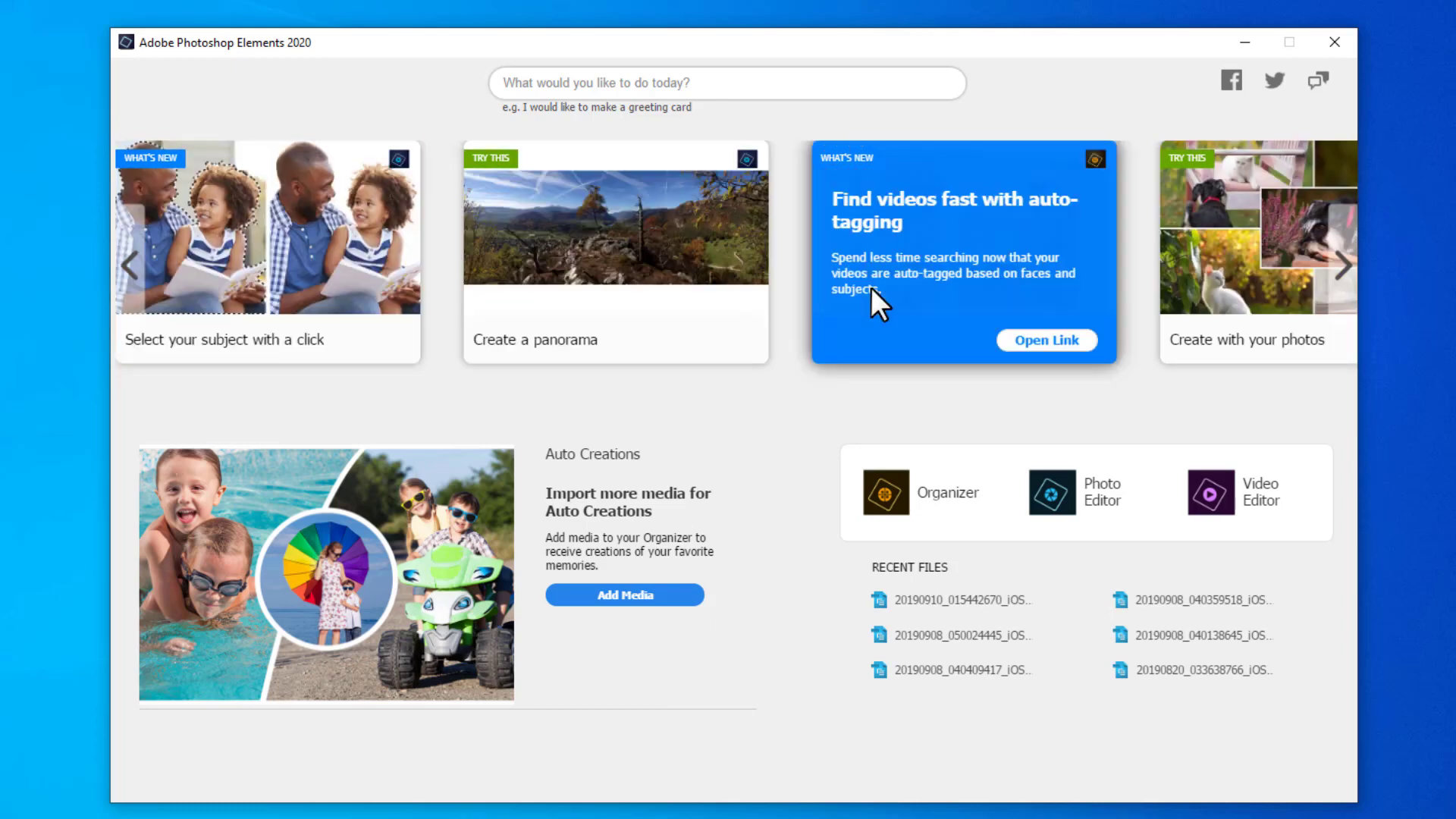
click(1352, 275)
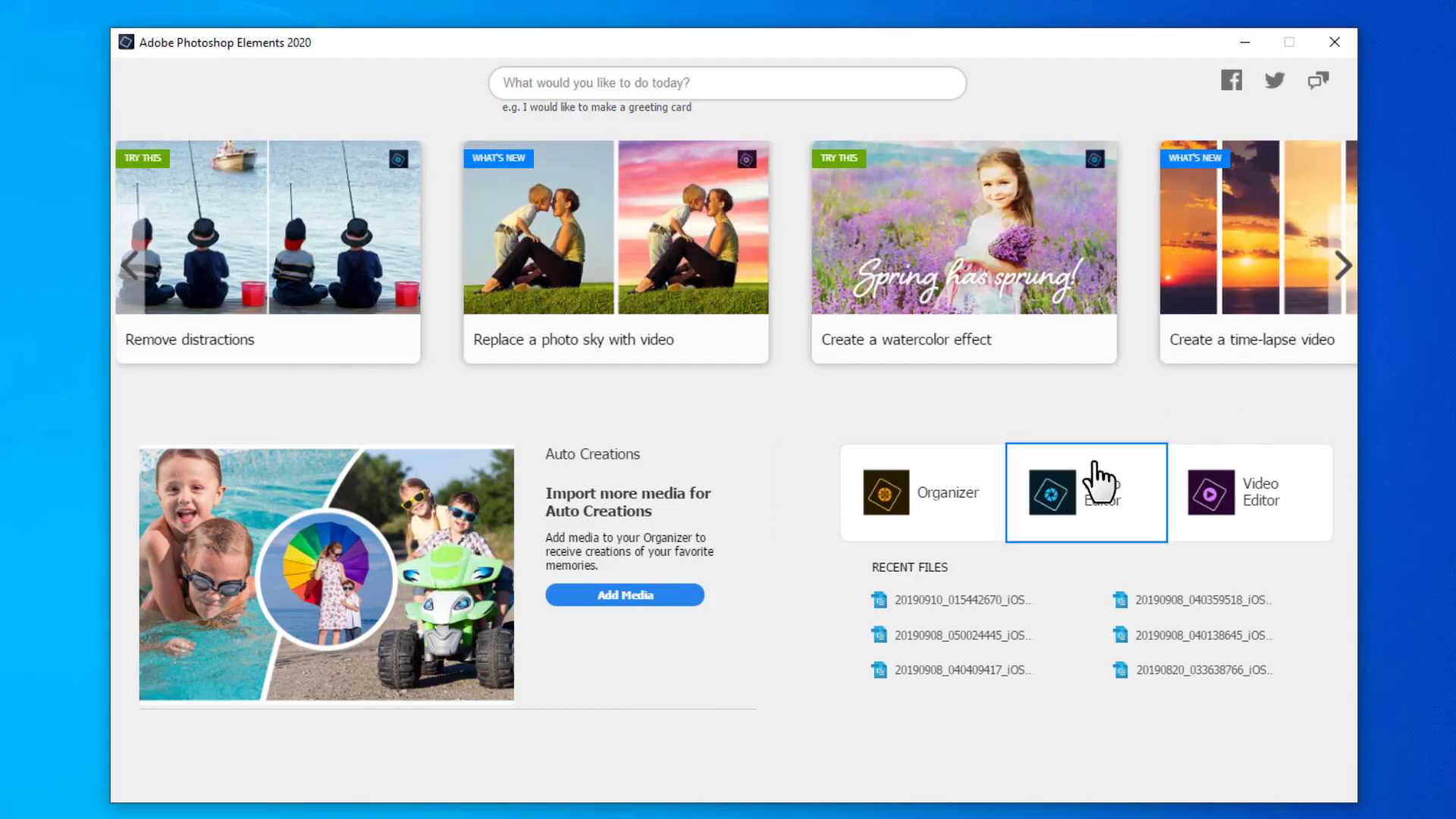
click(1100, 479)
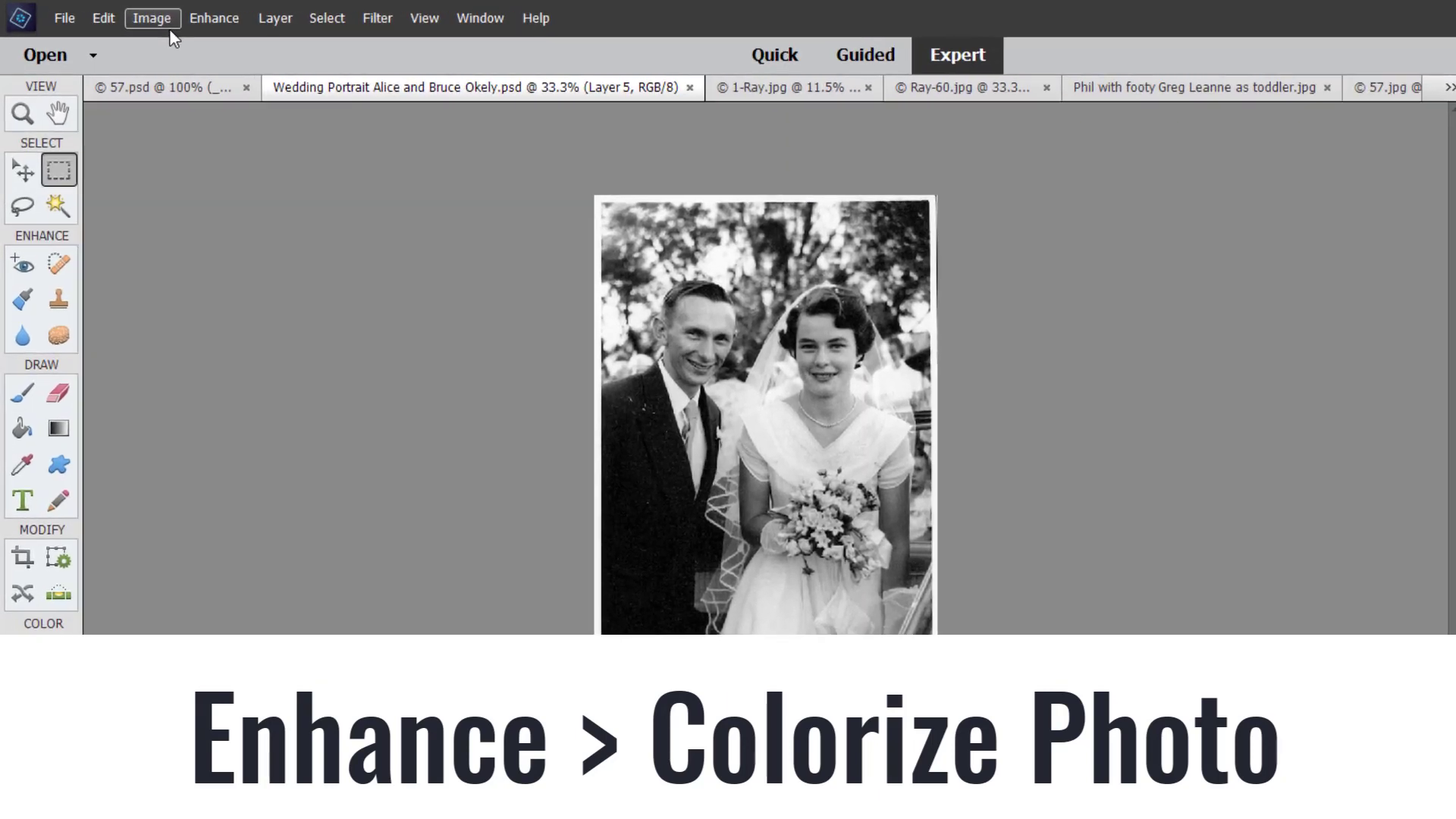
- Open Colorize Photo for the black-and-white wedding portrait and choose the second automatic color version
click(132, 20)
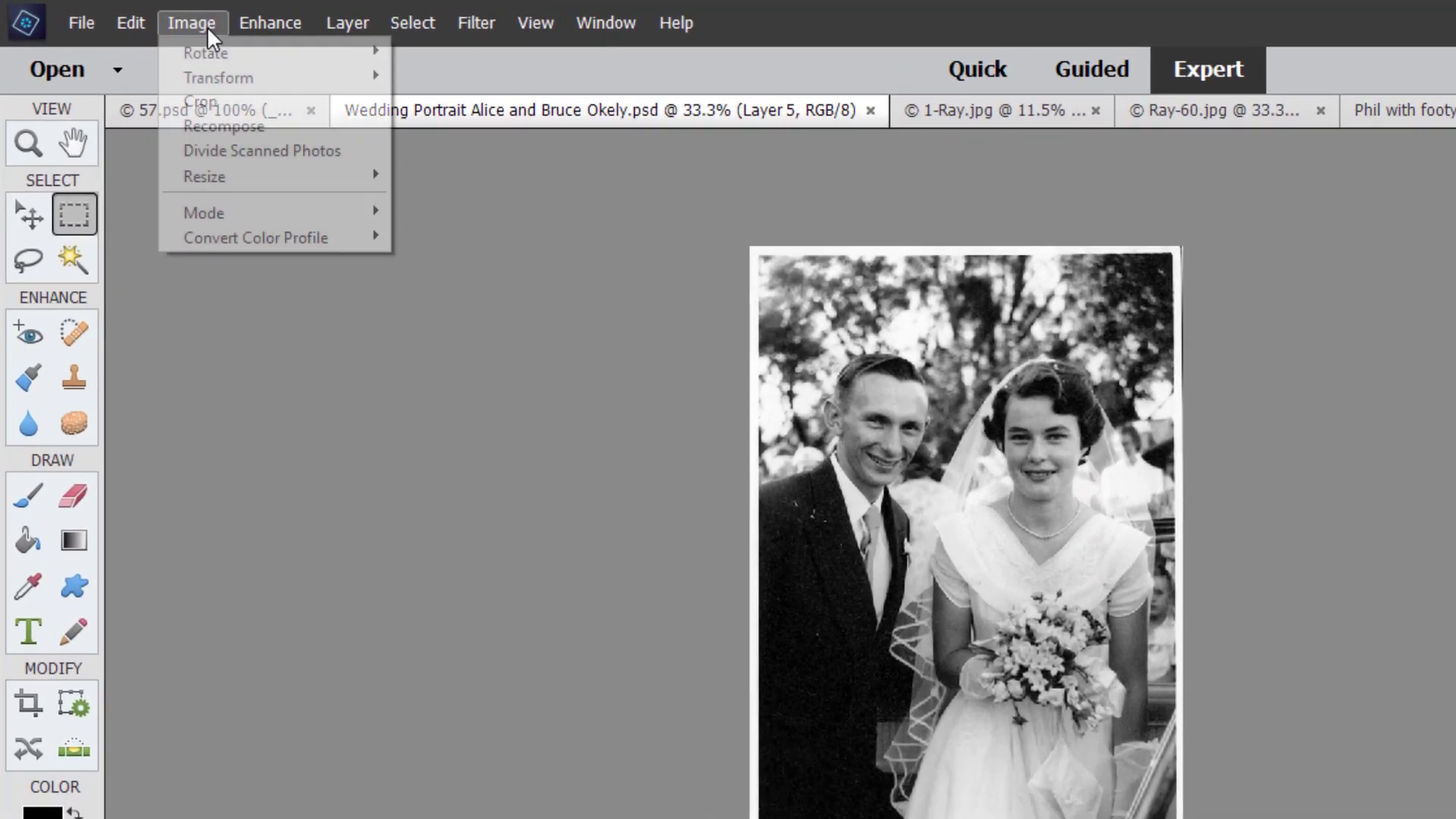
mouse_move(178, 18)
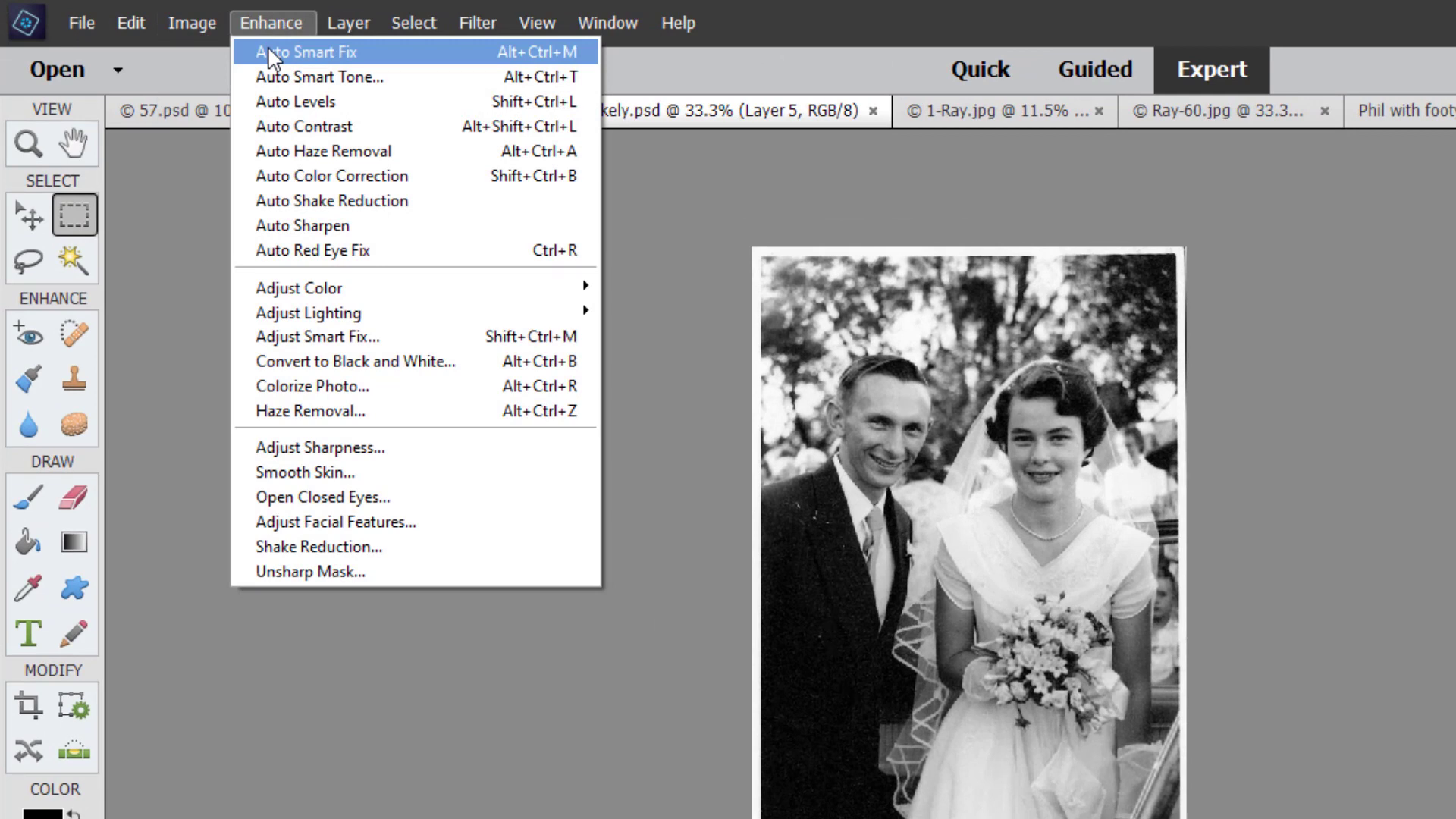
click(352, 389)
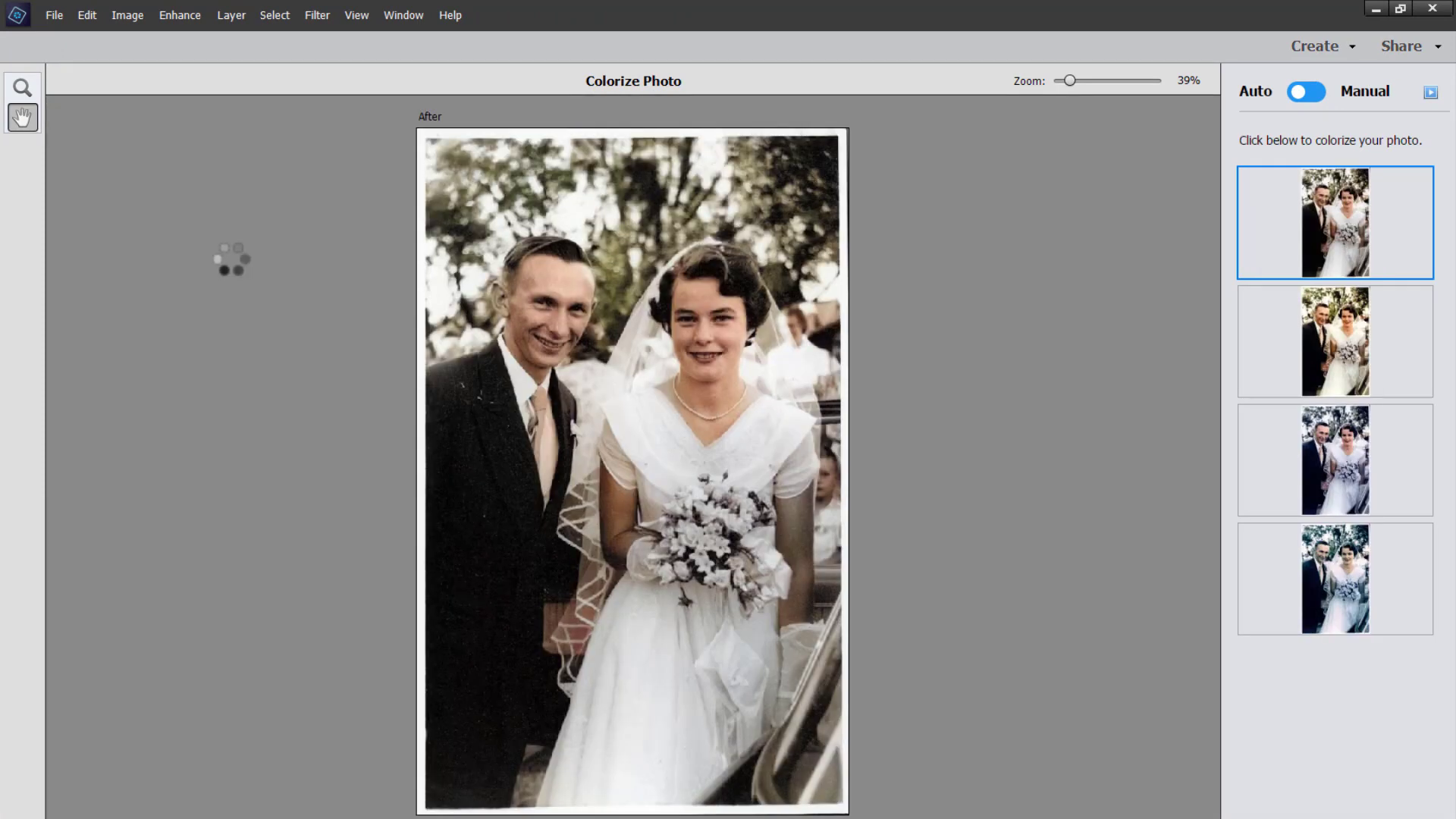
click(1335, 365)
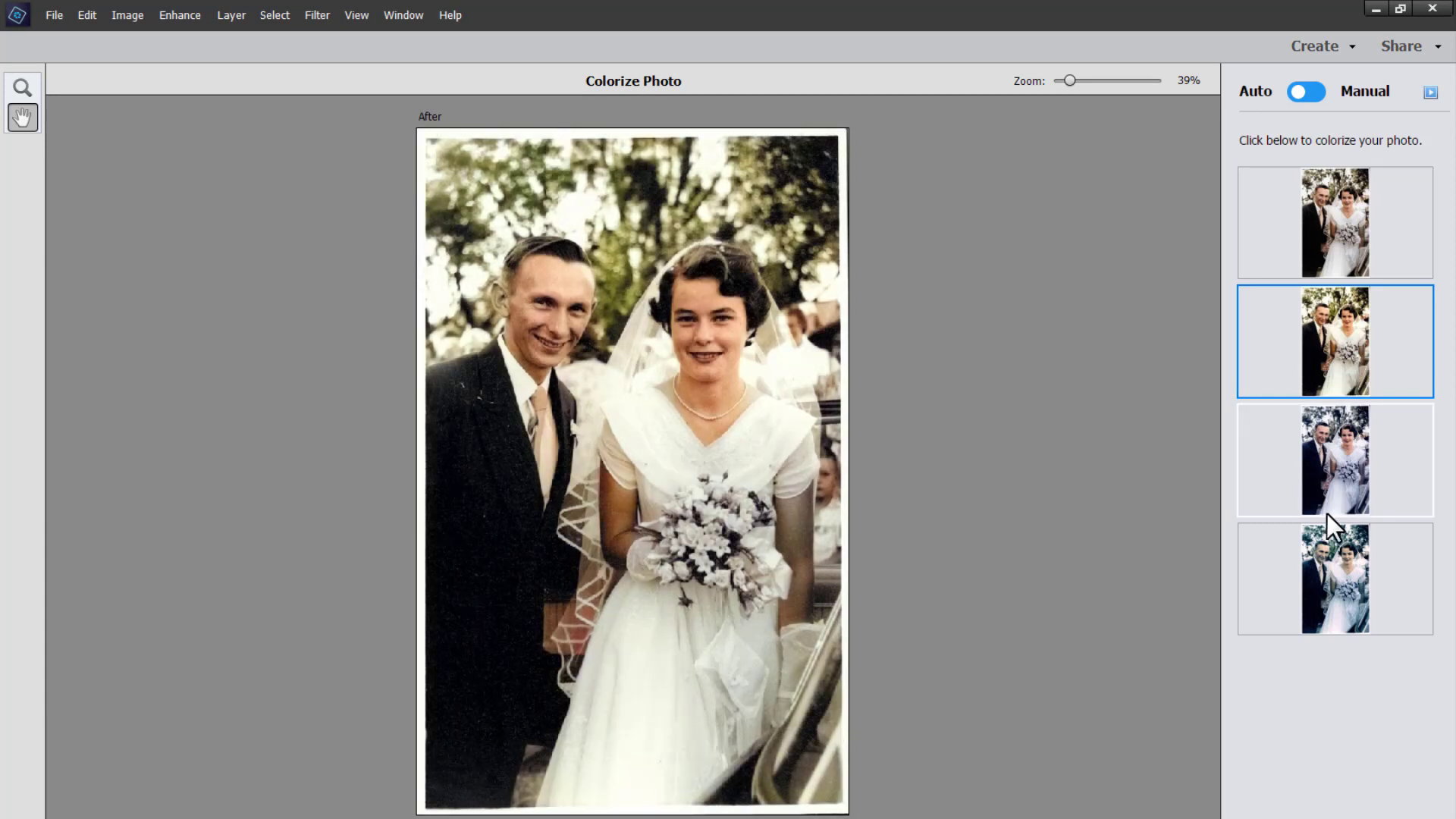
click(1333, 590)
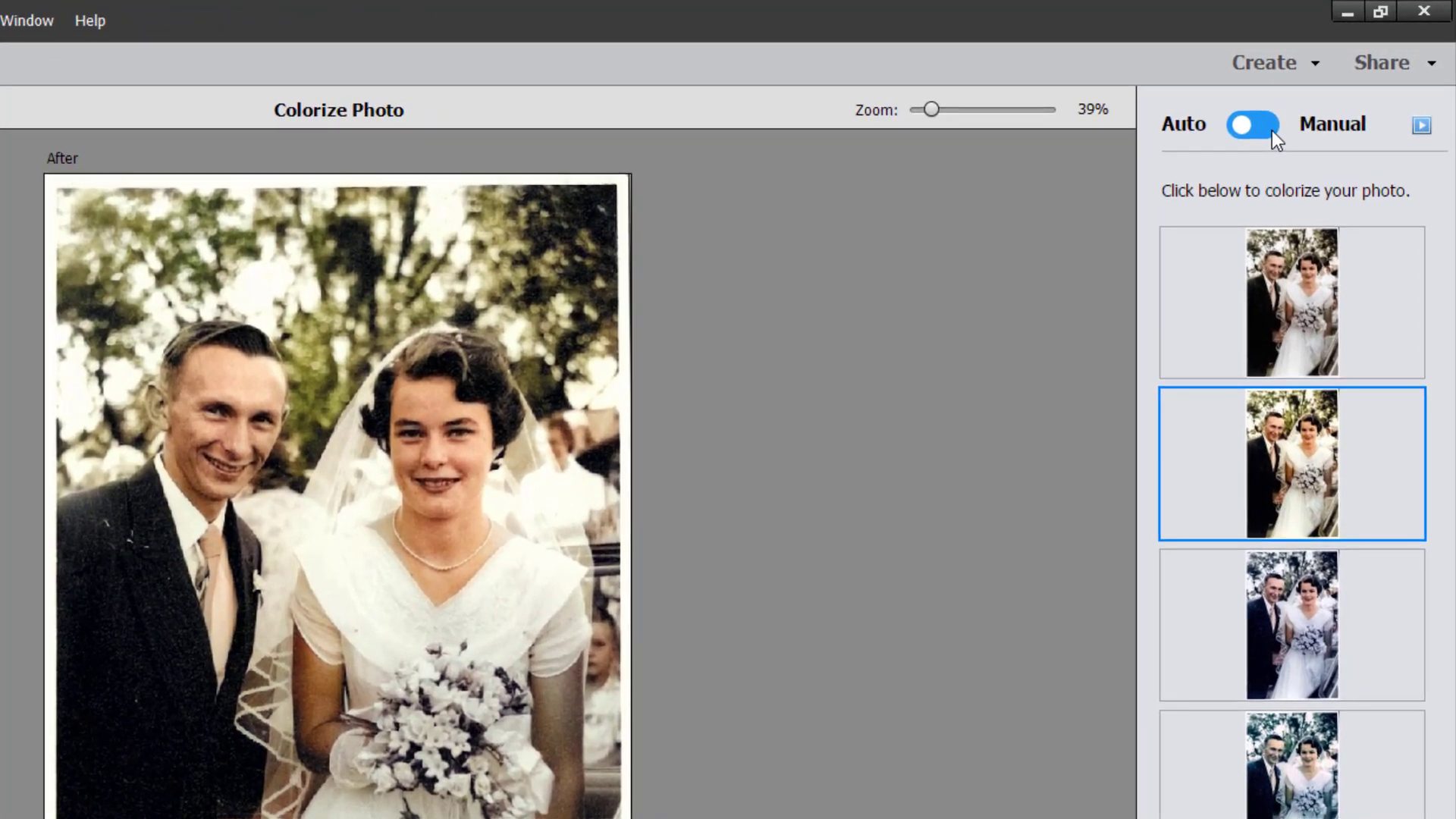
- Switch colorizing to Manual, select the groom's ear with the Quick Selection tool and add a droplet inside it
click(1272, 130)
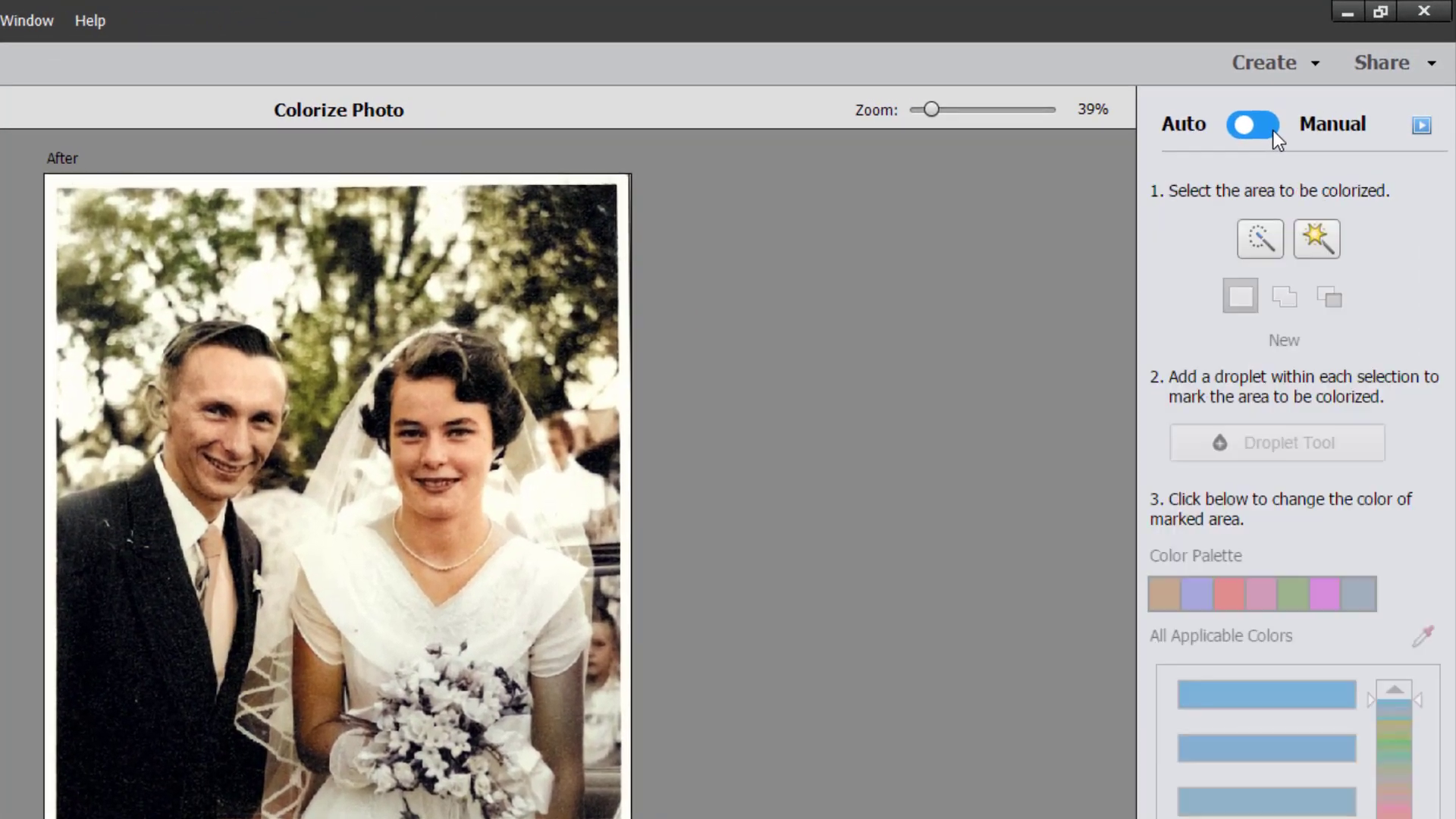
click(1272, 247)
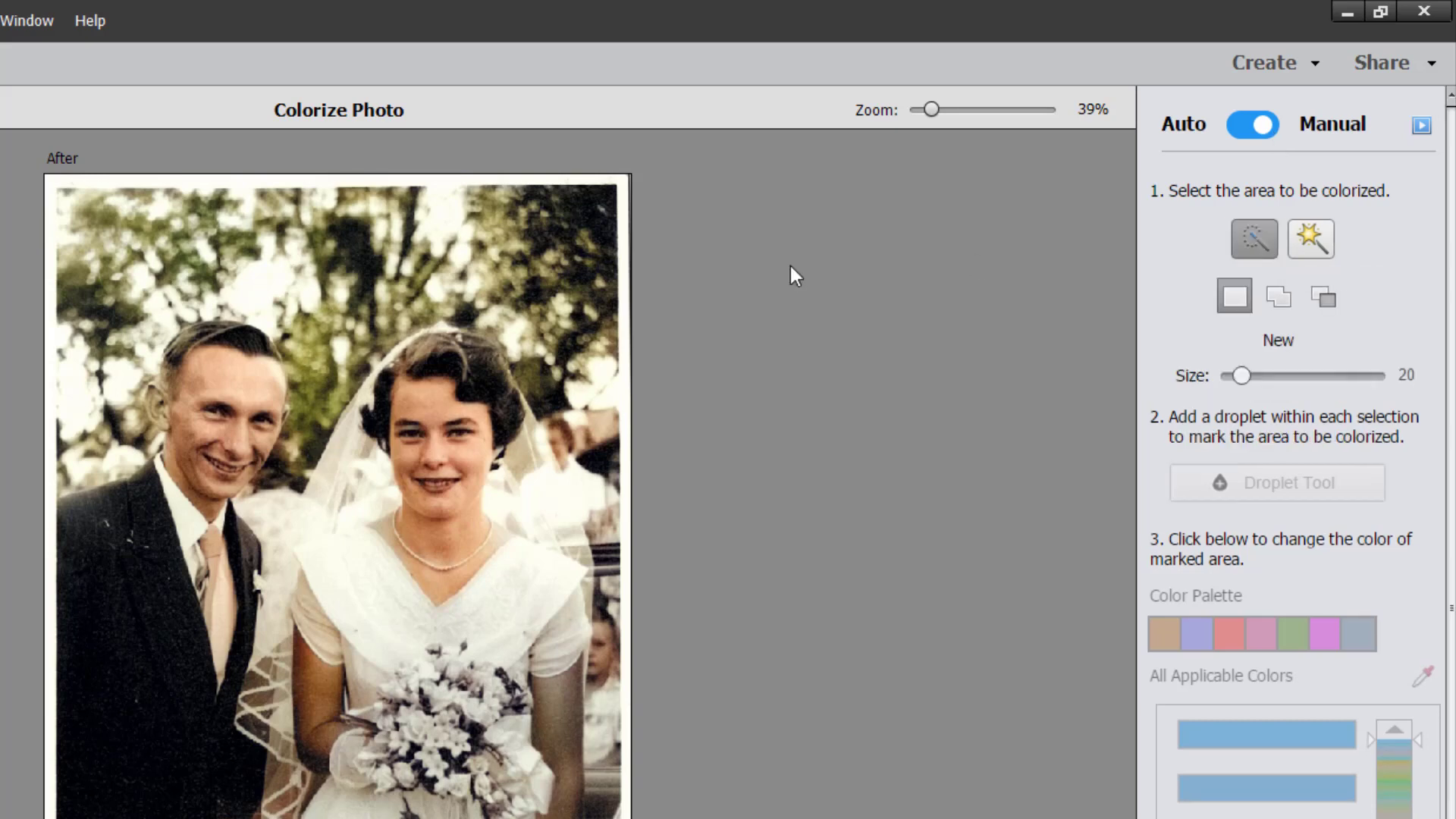
drag(153, 396, 169, 427)
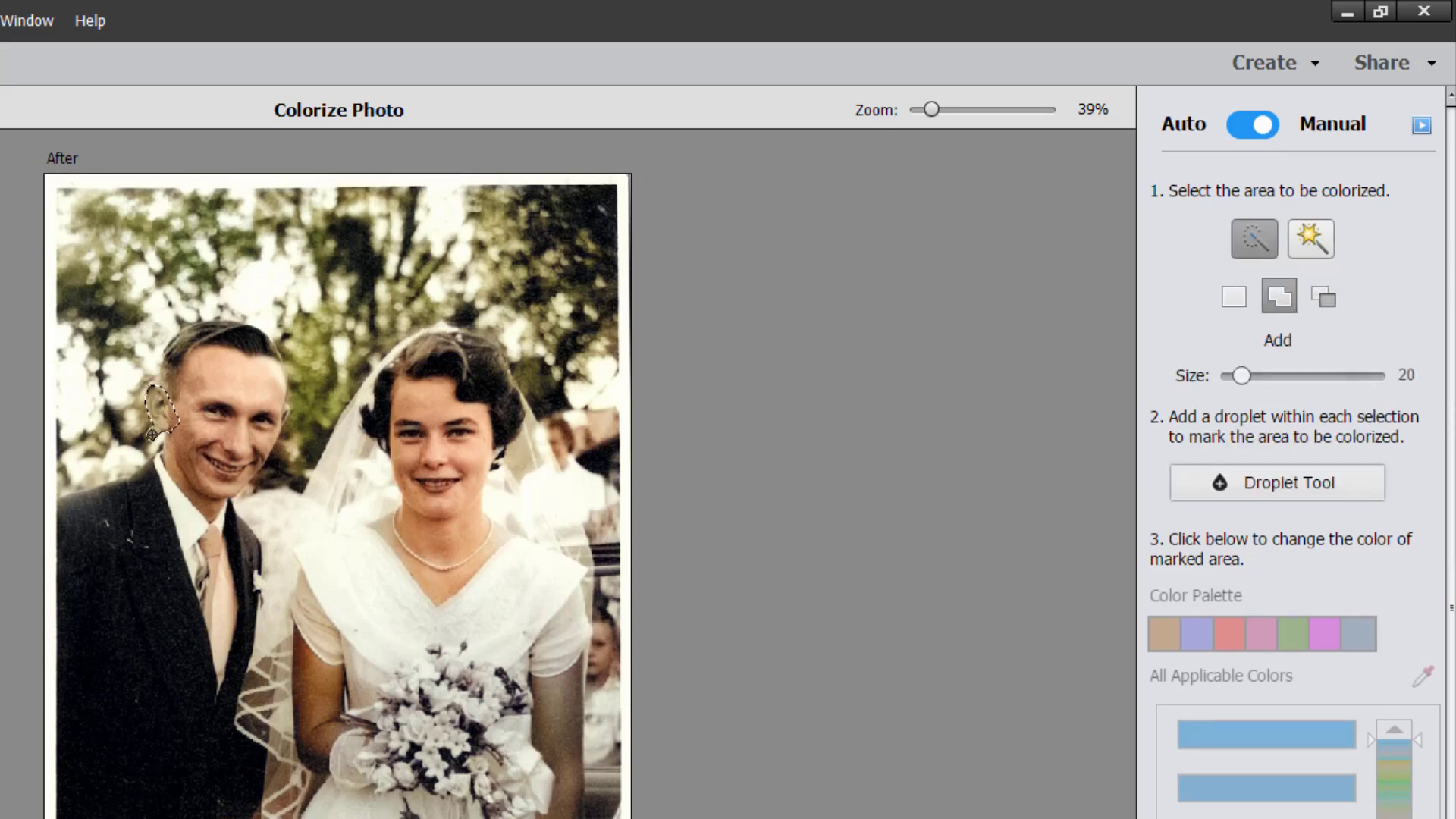
click(1323, 489)
click(157, 410)
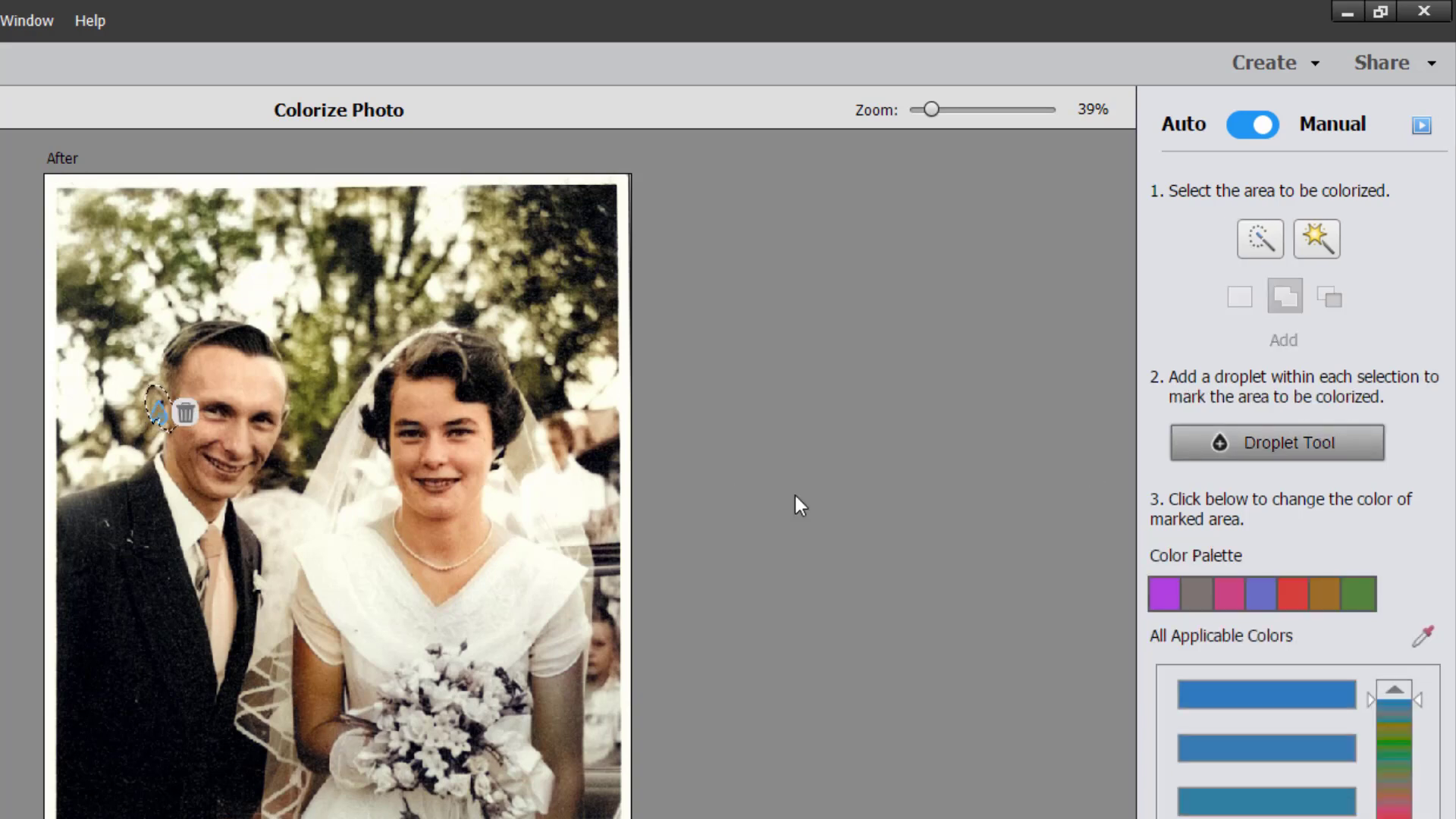
- Recolor the groom's ear, trying brown and a skin tone sampled from the photo, and compare before and after
click(1338, 607)
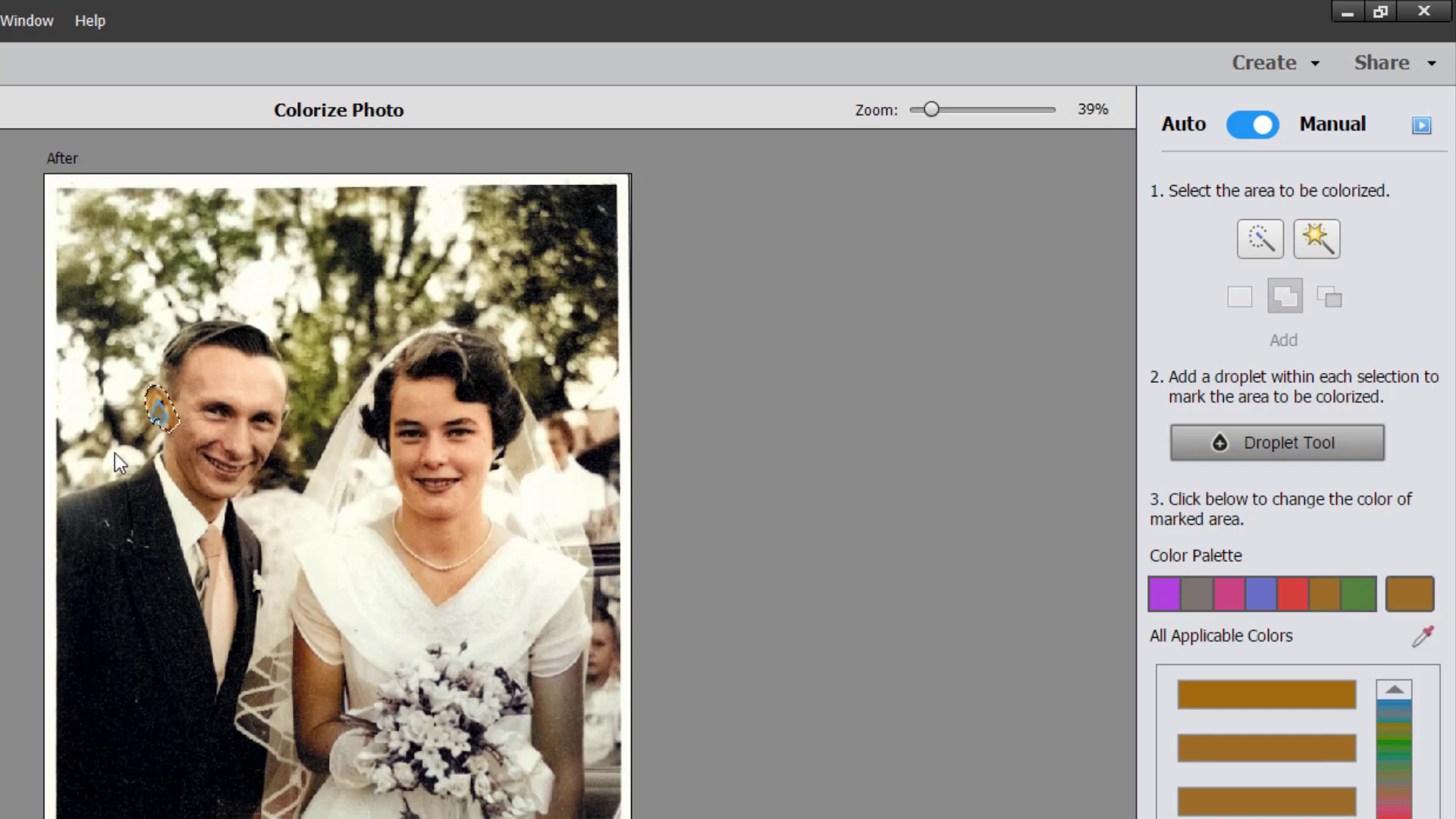
click(1425, 637)
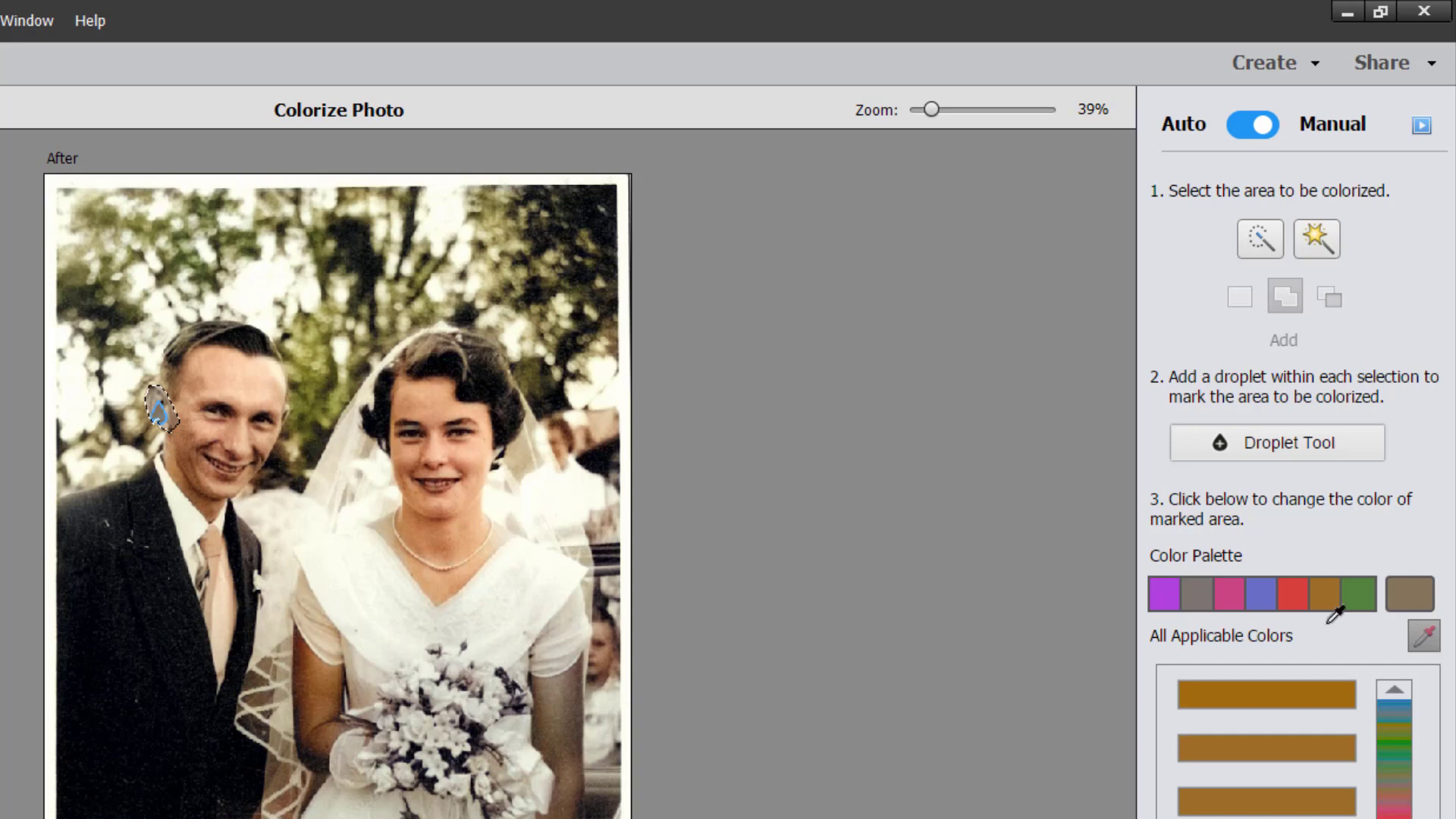
click(161, 418)
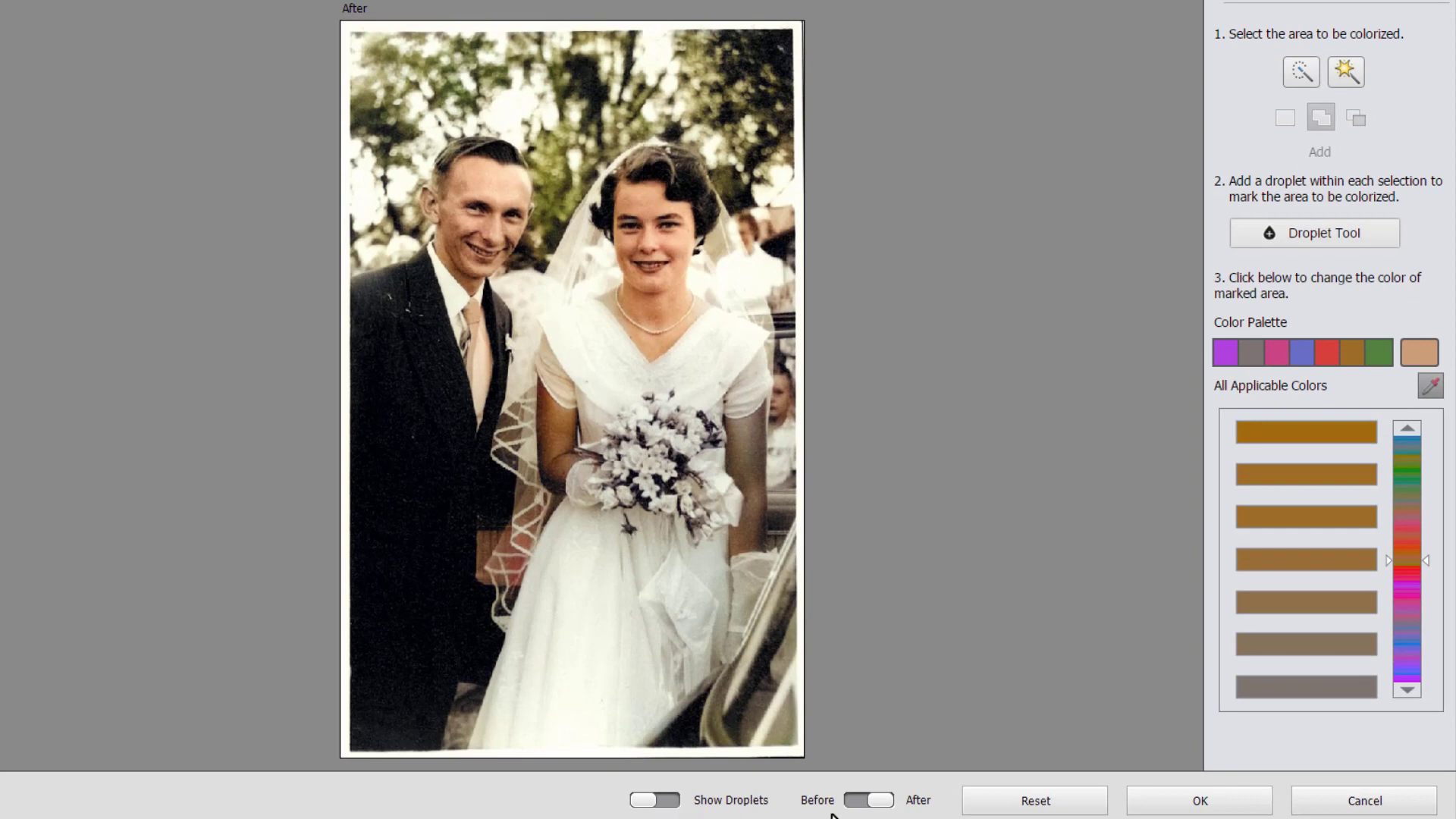
click(865, 801)
click(878, 801)
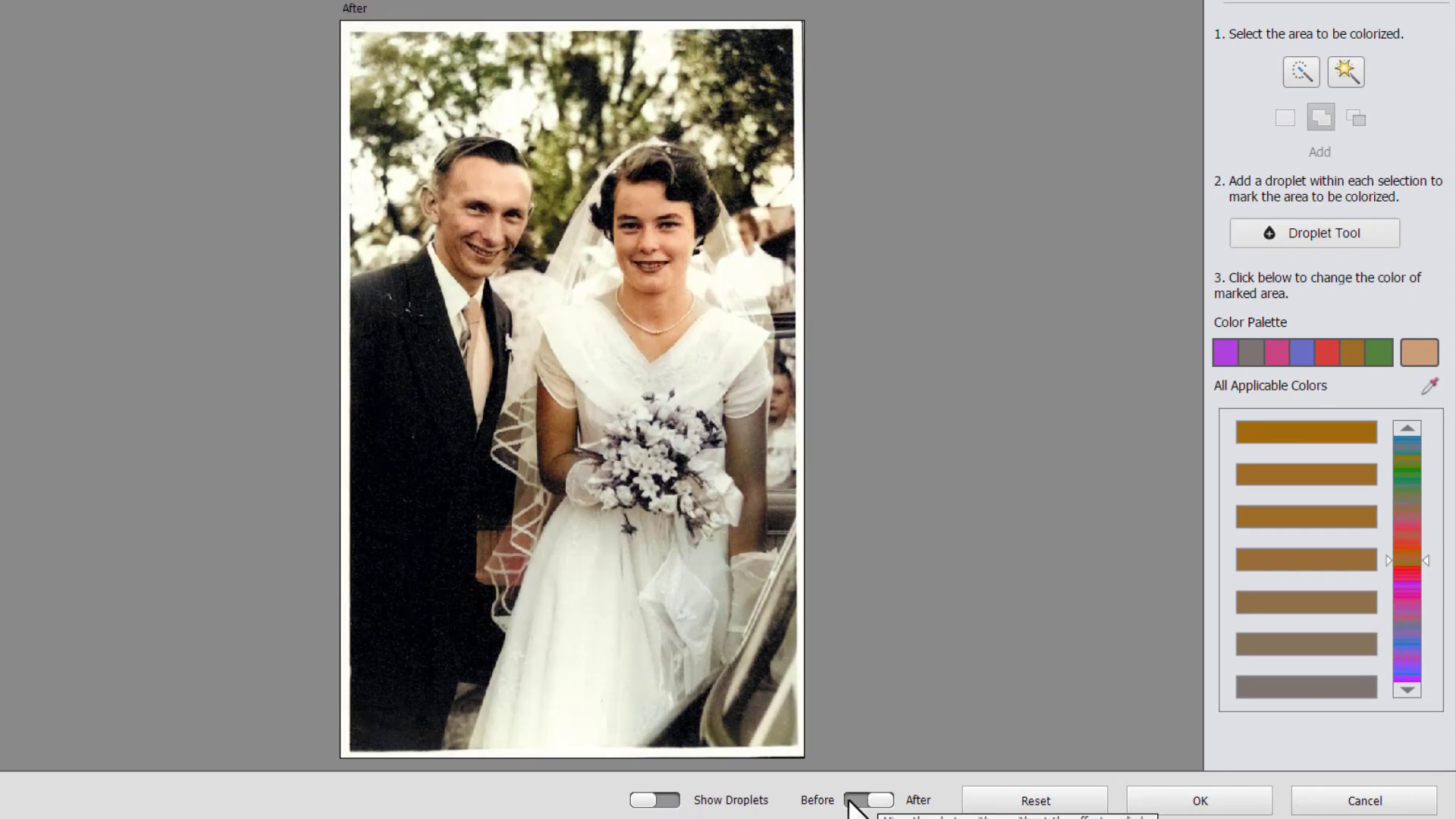
click(1036, 801)
- Add the dark leaves, stems and gaps throughout the bride's bouquet to the selection
scroll(458, 395, up, 3)
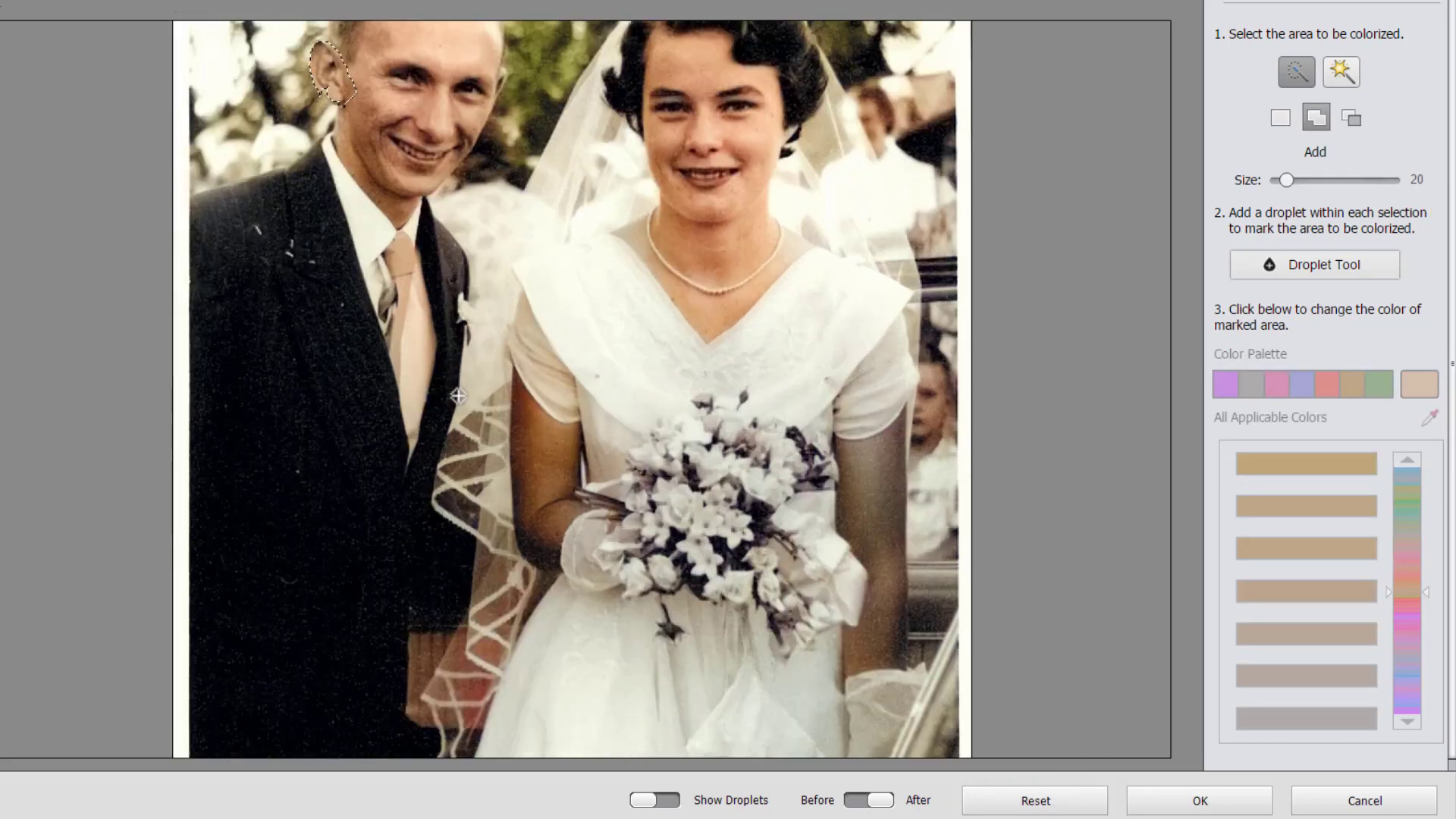
scroll(686, 397, down, 3)
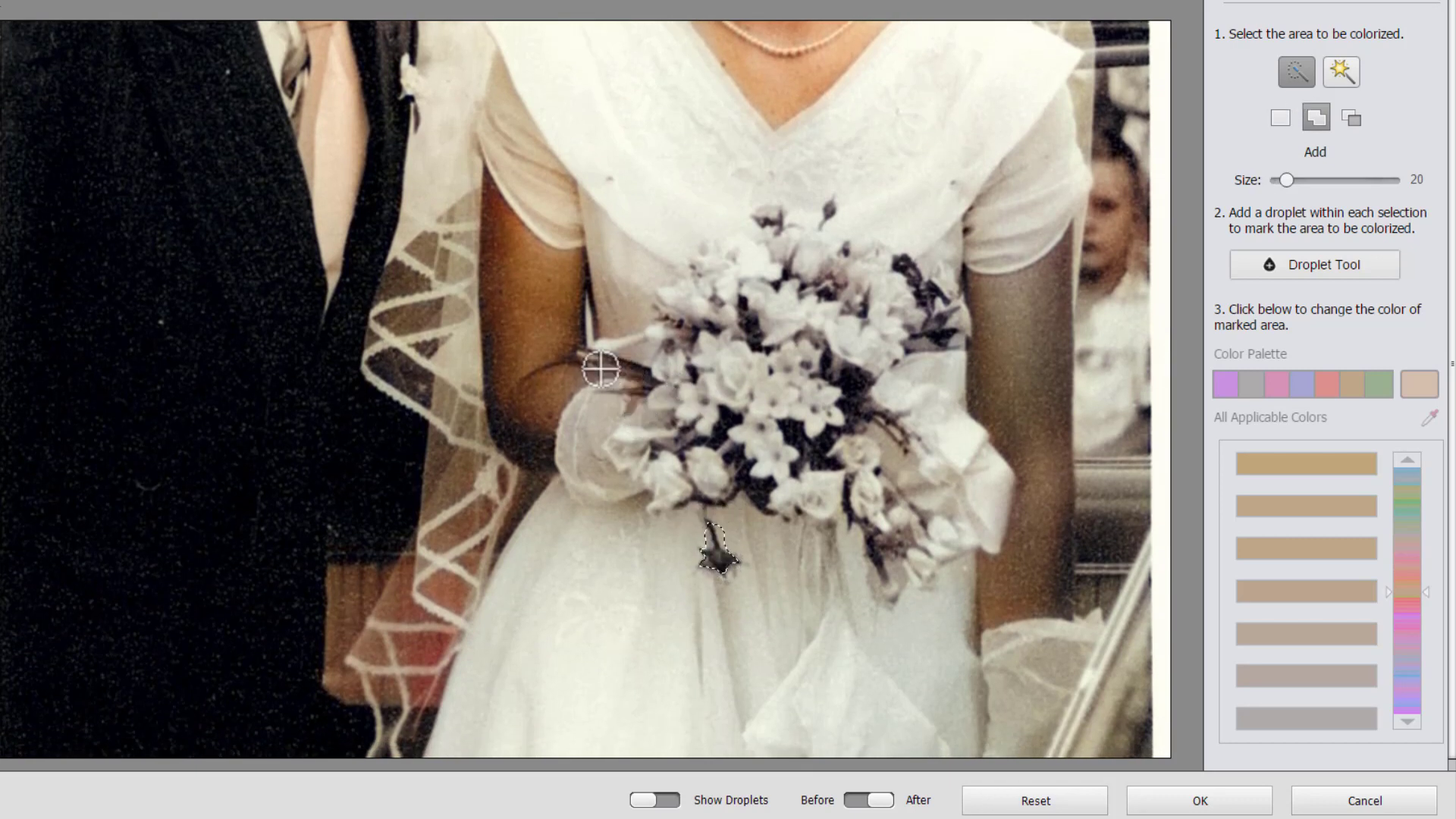
mouse_move(595, 365)
mouse_down()
mouse_move(651, 383)
mouse_move(714, 457)
mouse_move(726, 439)
mouse_move(821, 456)
mouse_move(936, 322)
mouse_move(943, 343)
mouse_move(680, 326)
mouse_move(698, 387)
mouse_move(881, 334)
mouse_up()
click(832, 209)
click(842, 248)
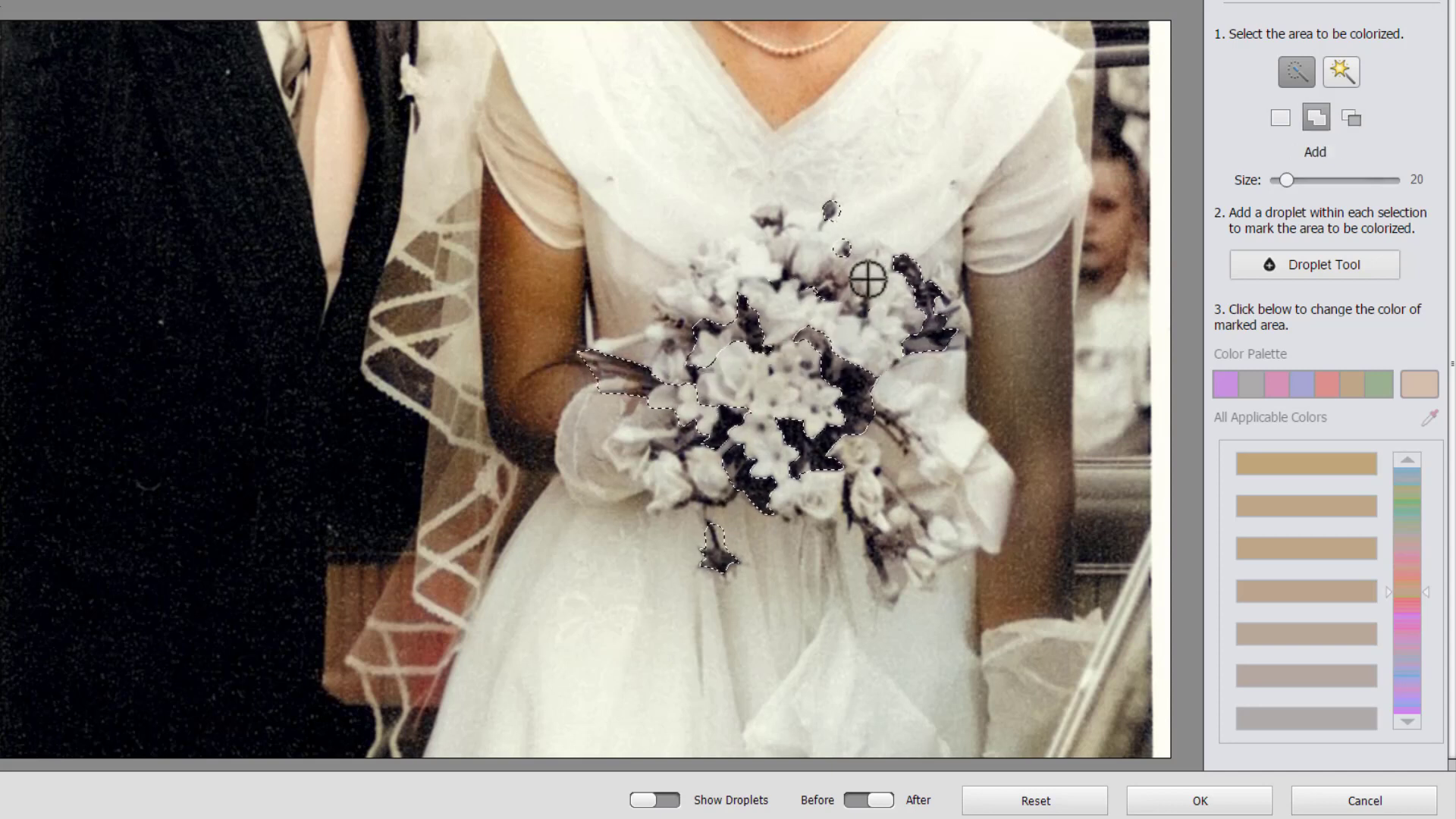
click(769, 219)
click(673, 453)
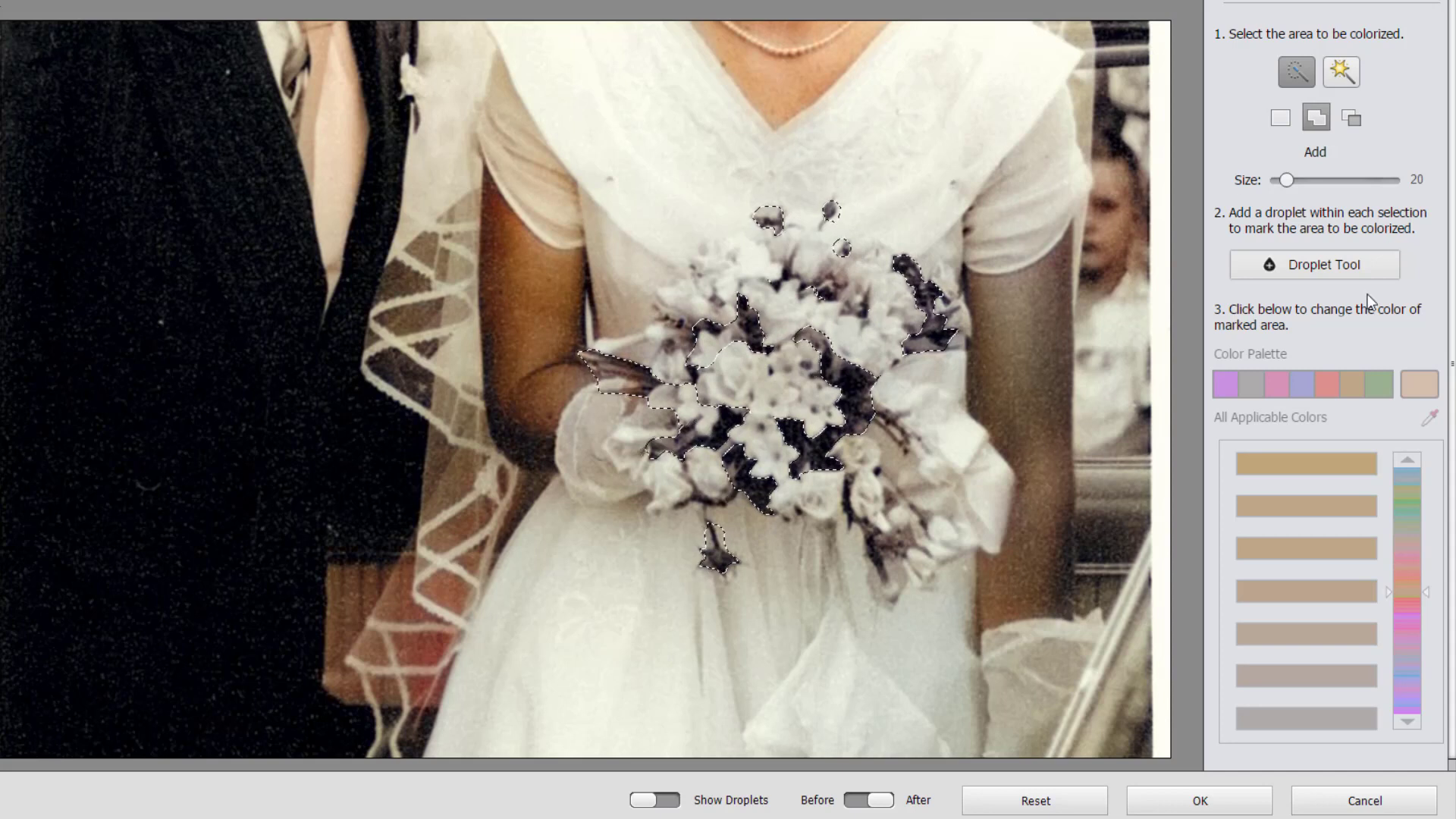
click(876, 552)
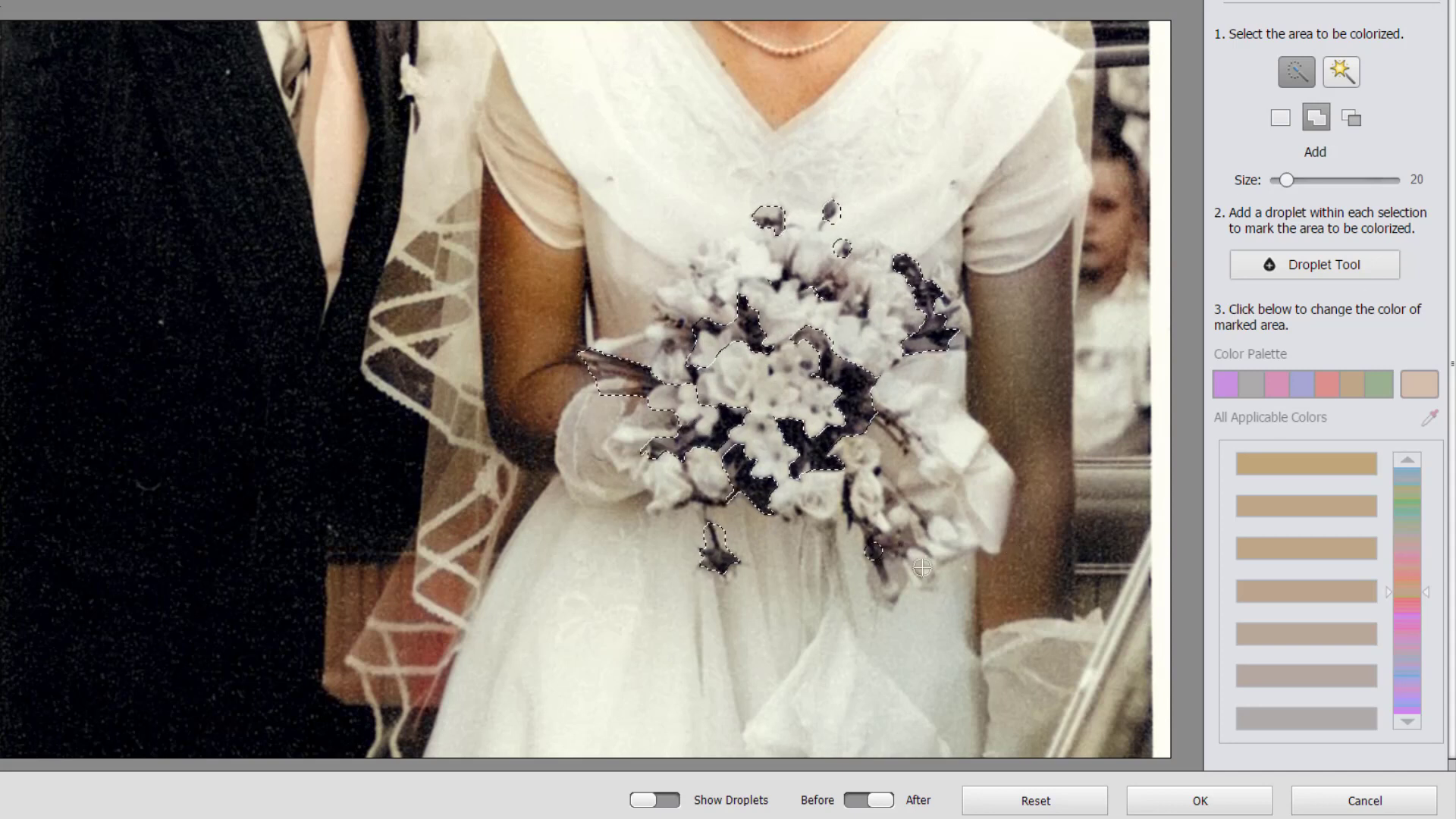
click(892, 436)
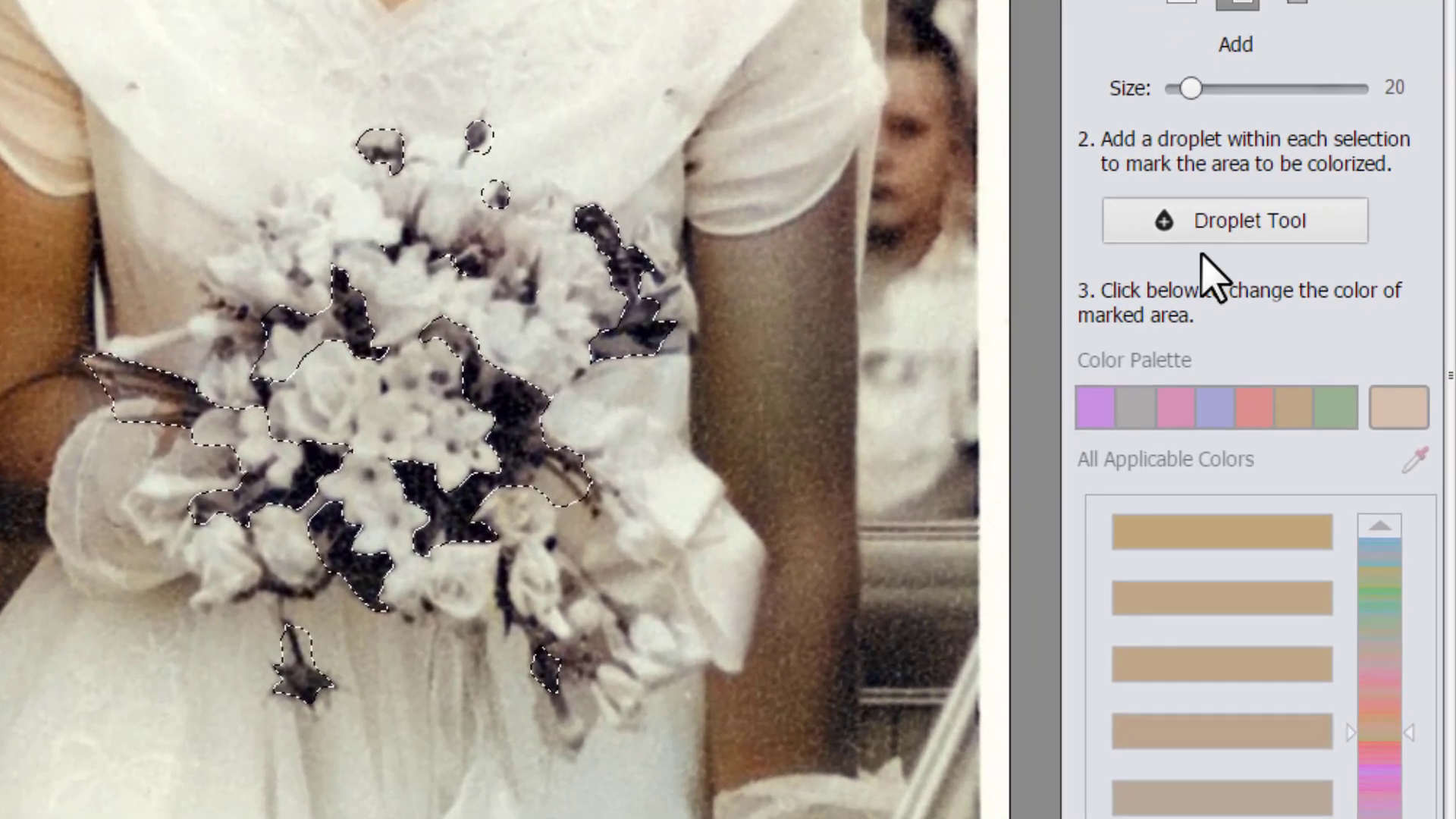
- Colorize the selected bouquet leaves using a droplet and the first palette color, and hide the droplets
click(1290, 272)
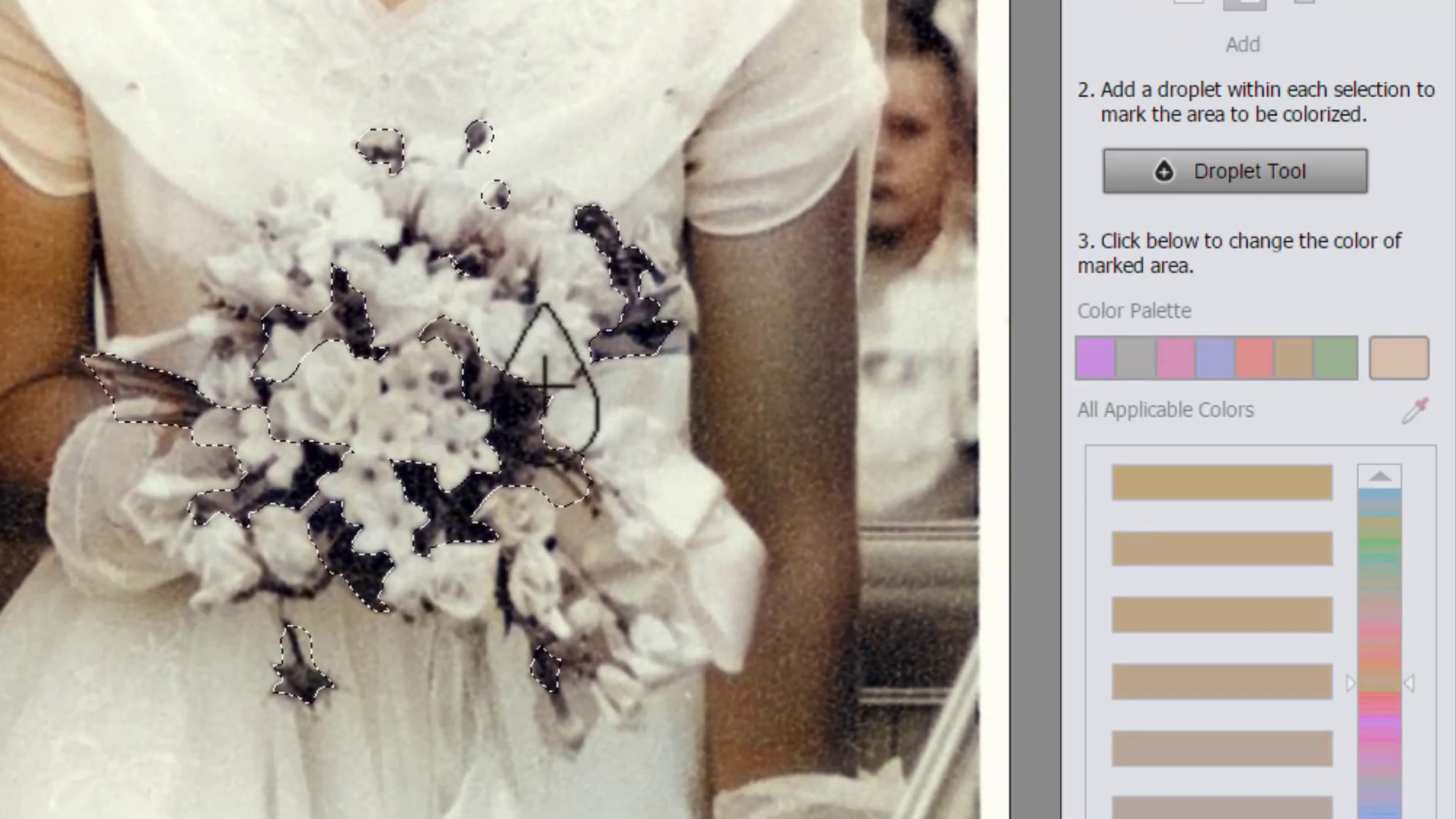
click(508, 419)
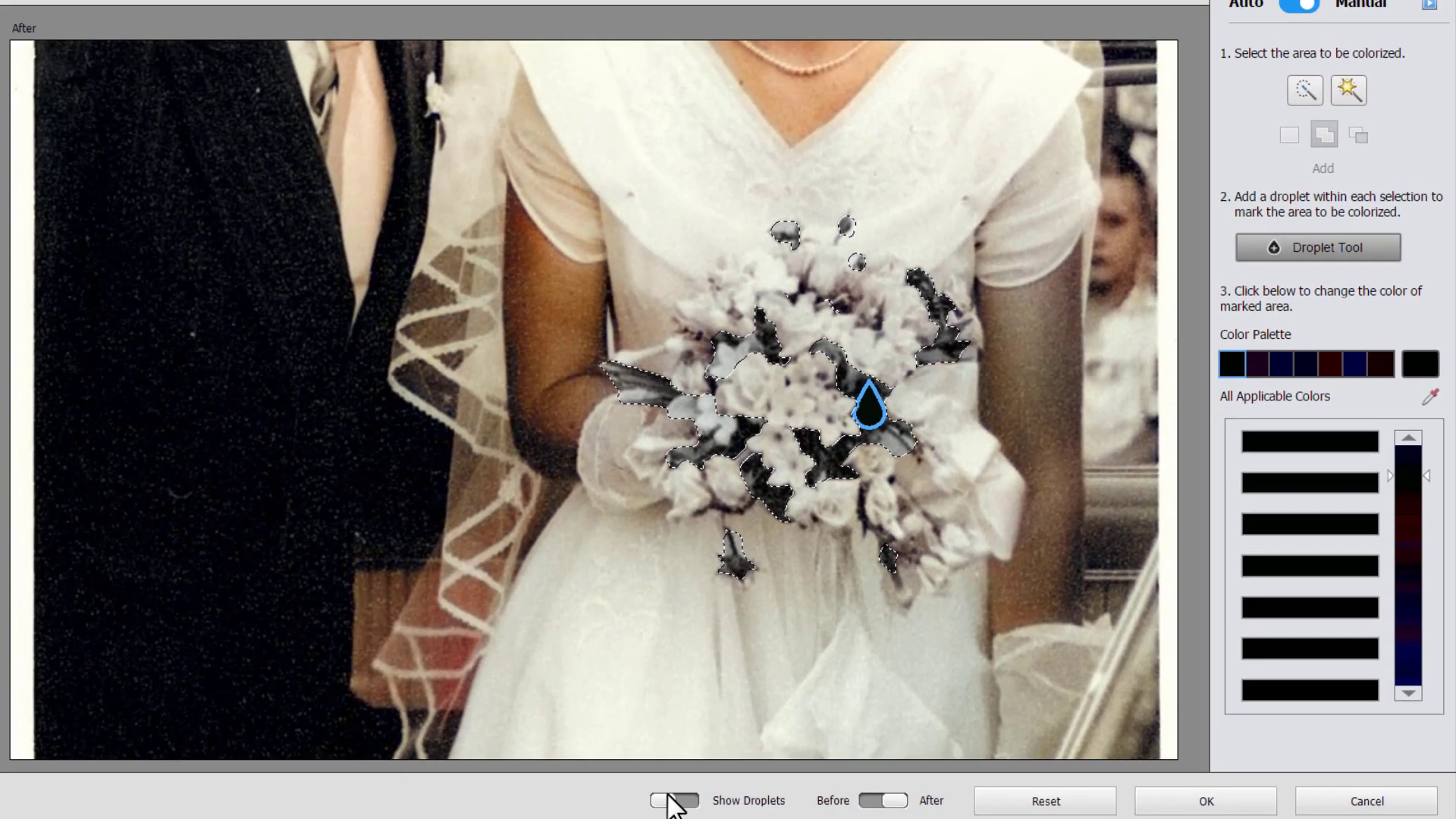
click(652, 799)
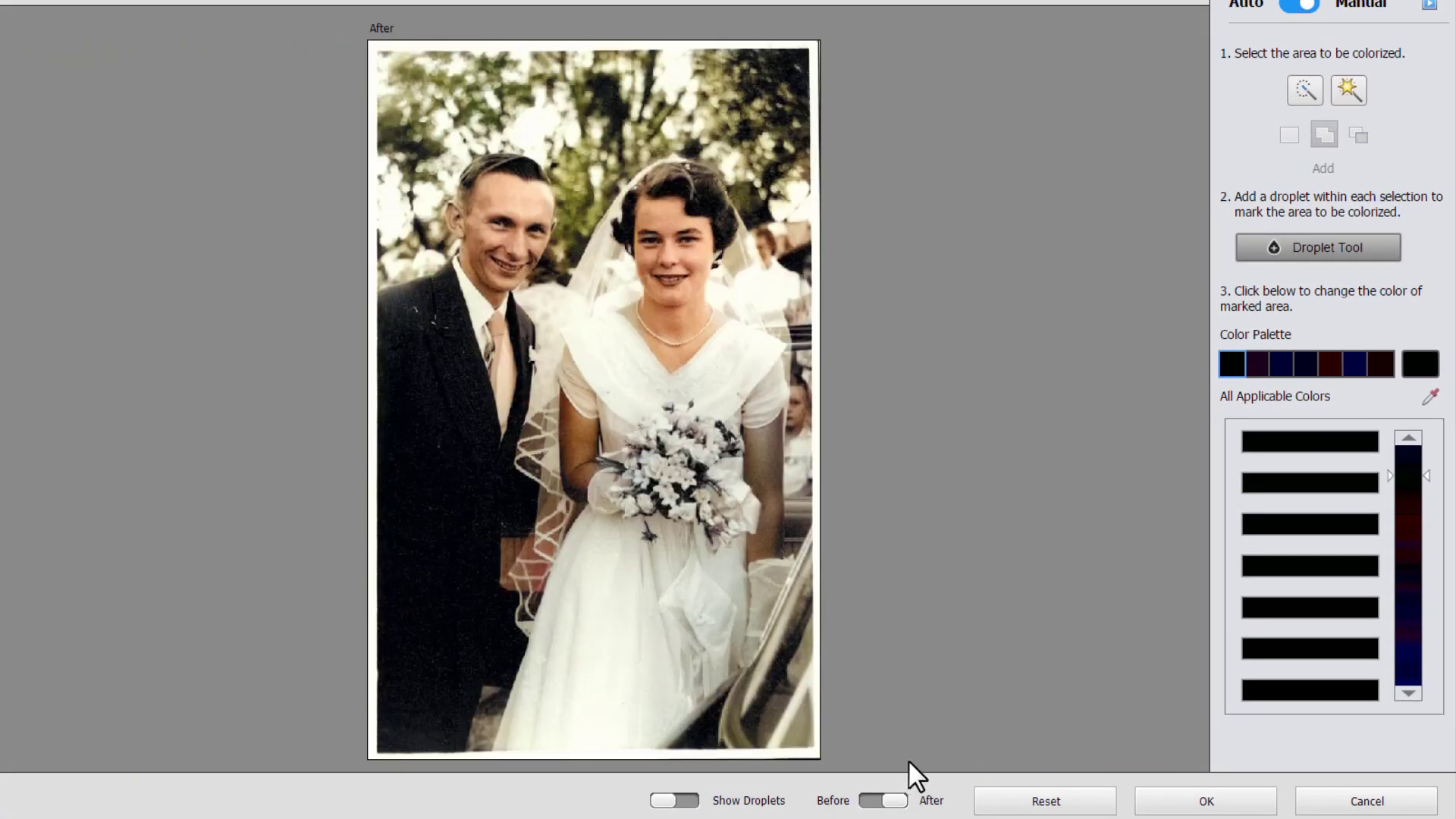
- Compare the wedding portrait before and after colorizing, and accept the colorization
click(884, 800)
click(884, 800)
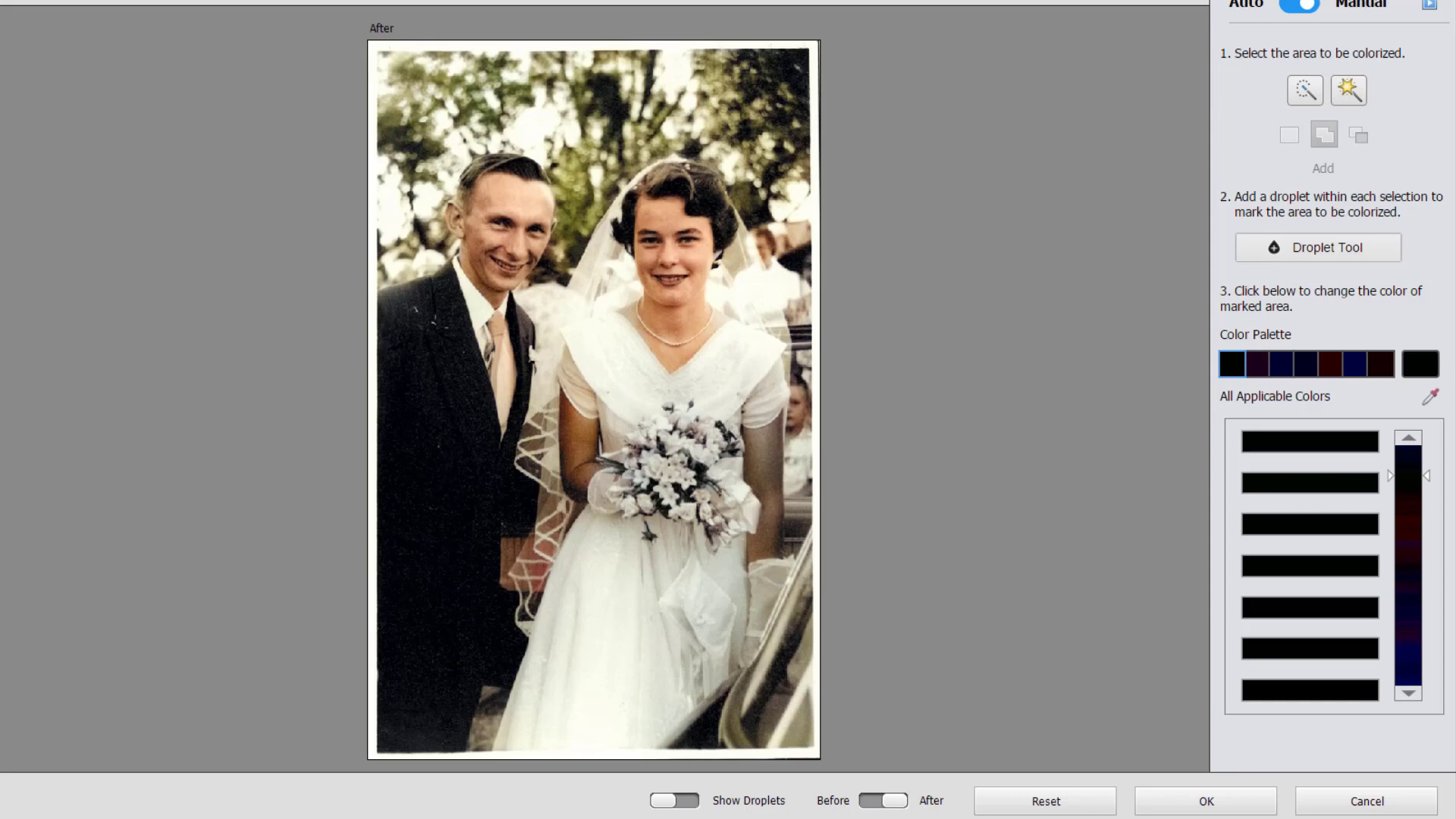
click(1247, 810)
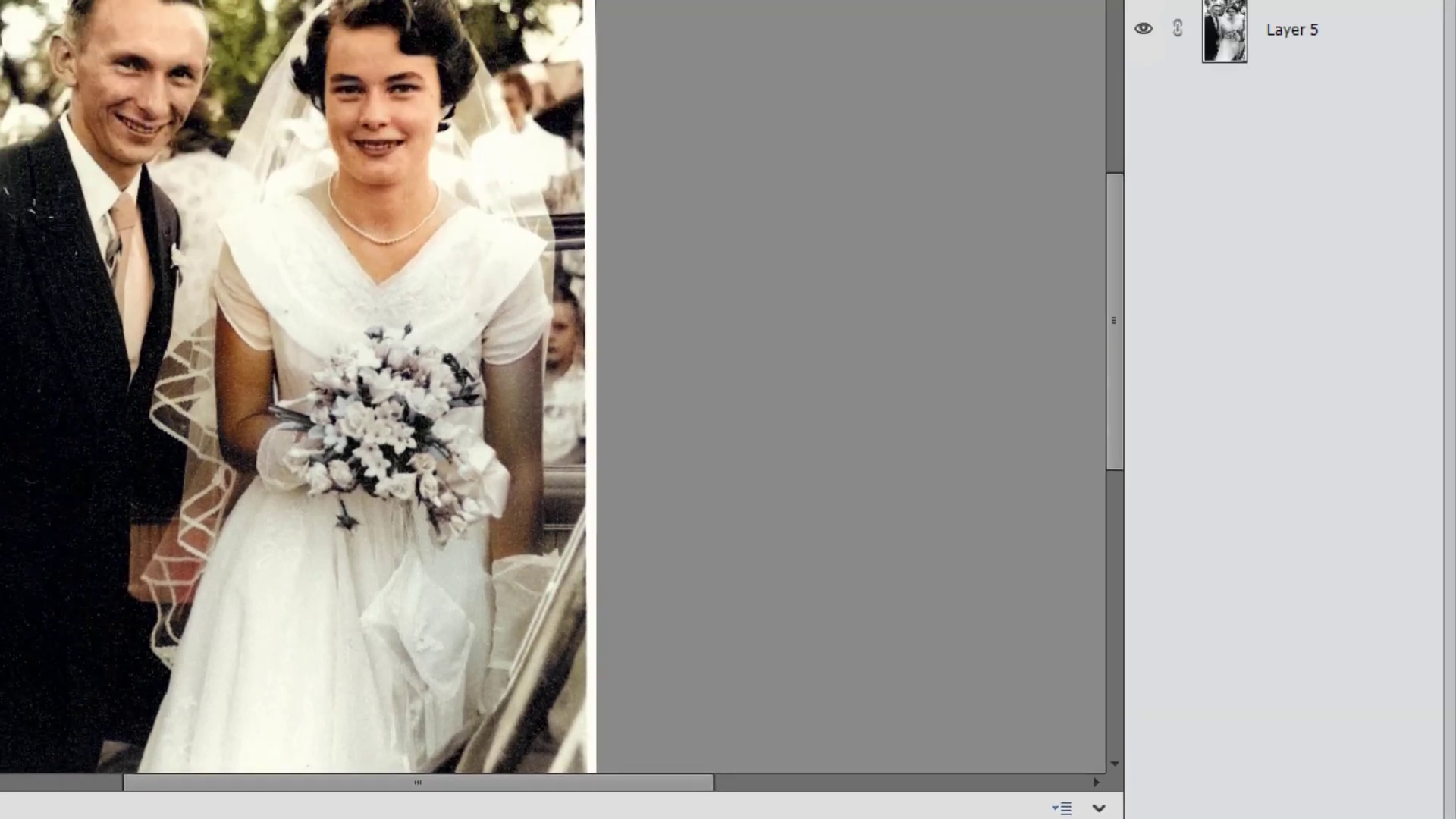
- Toggle the visibility of the Background Copy layer to compare the colorized portrait with the original
click(1165, 191)
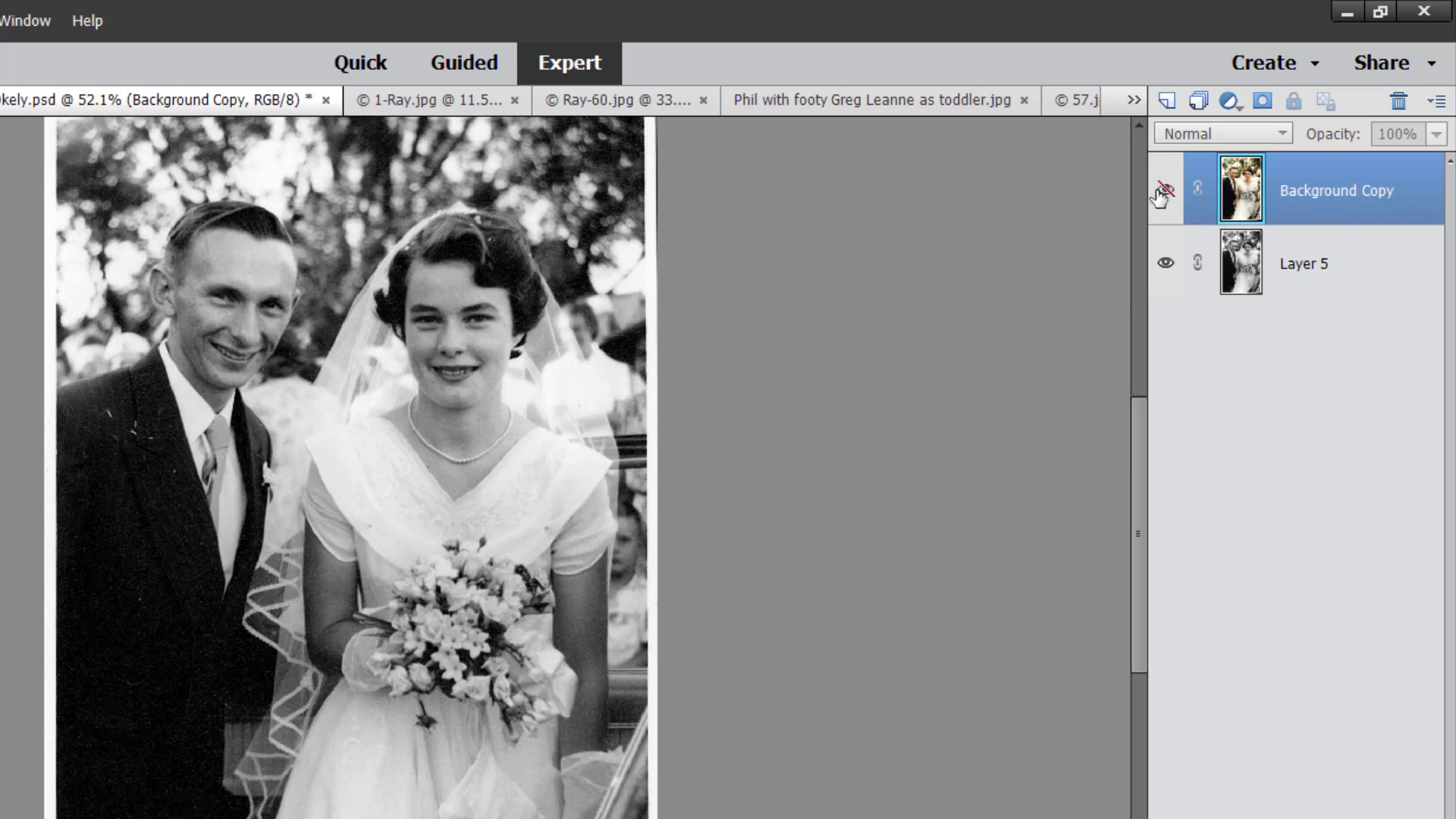
click(1166, 190)
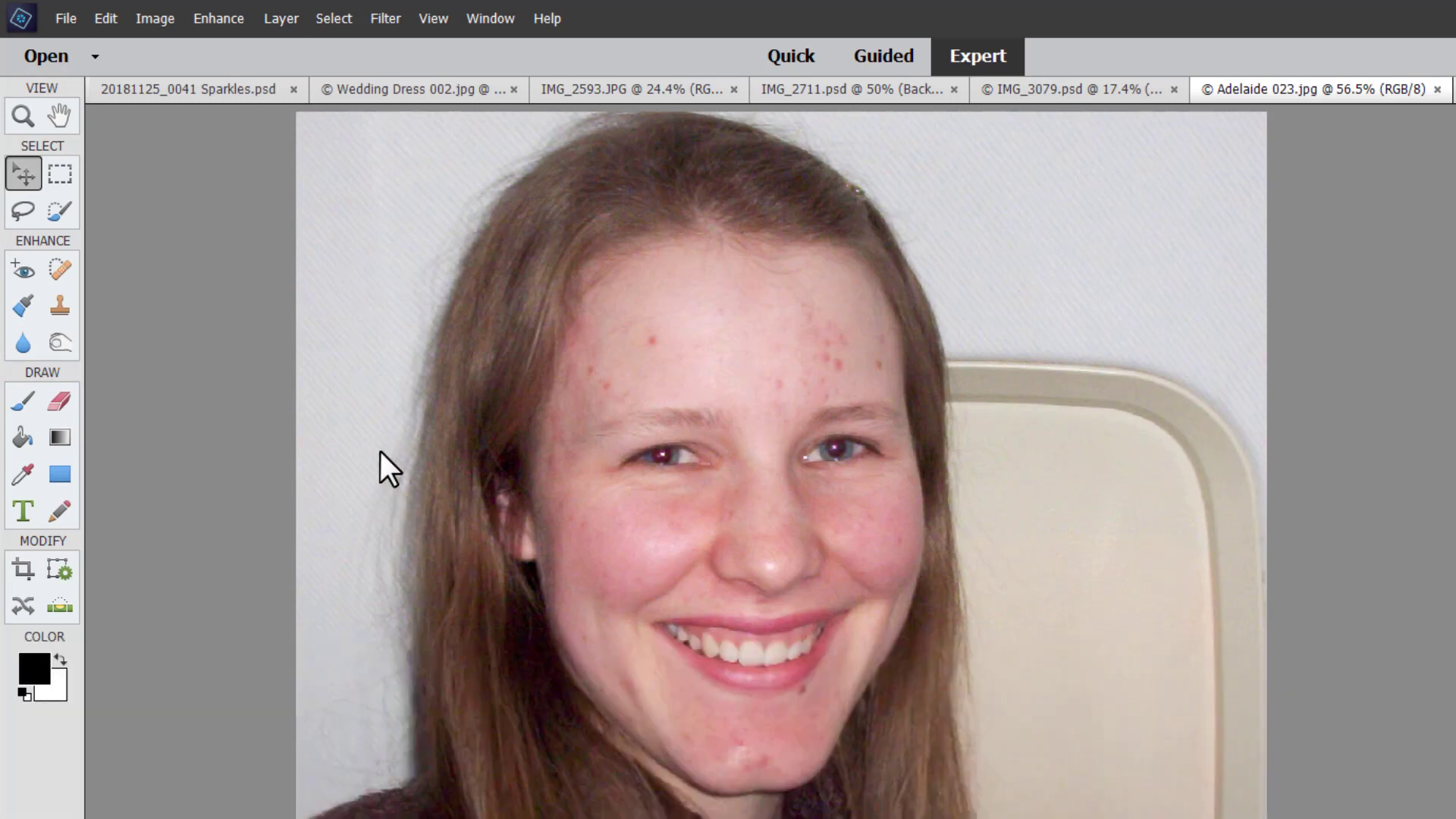
- Apply Smooth Skin to the face in the close-up portrait, comparing the before and after previews
click(201, 16)
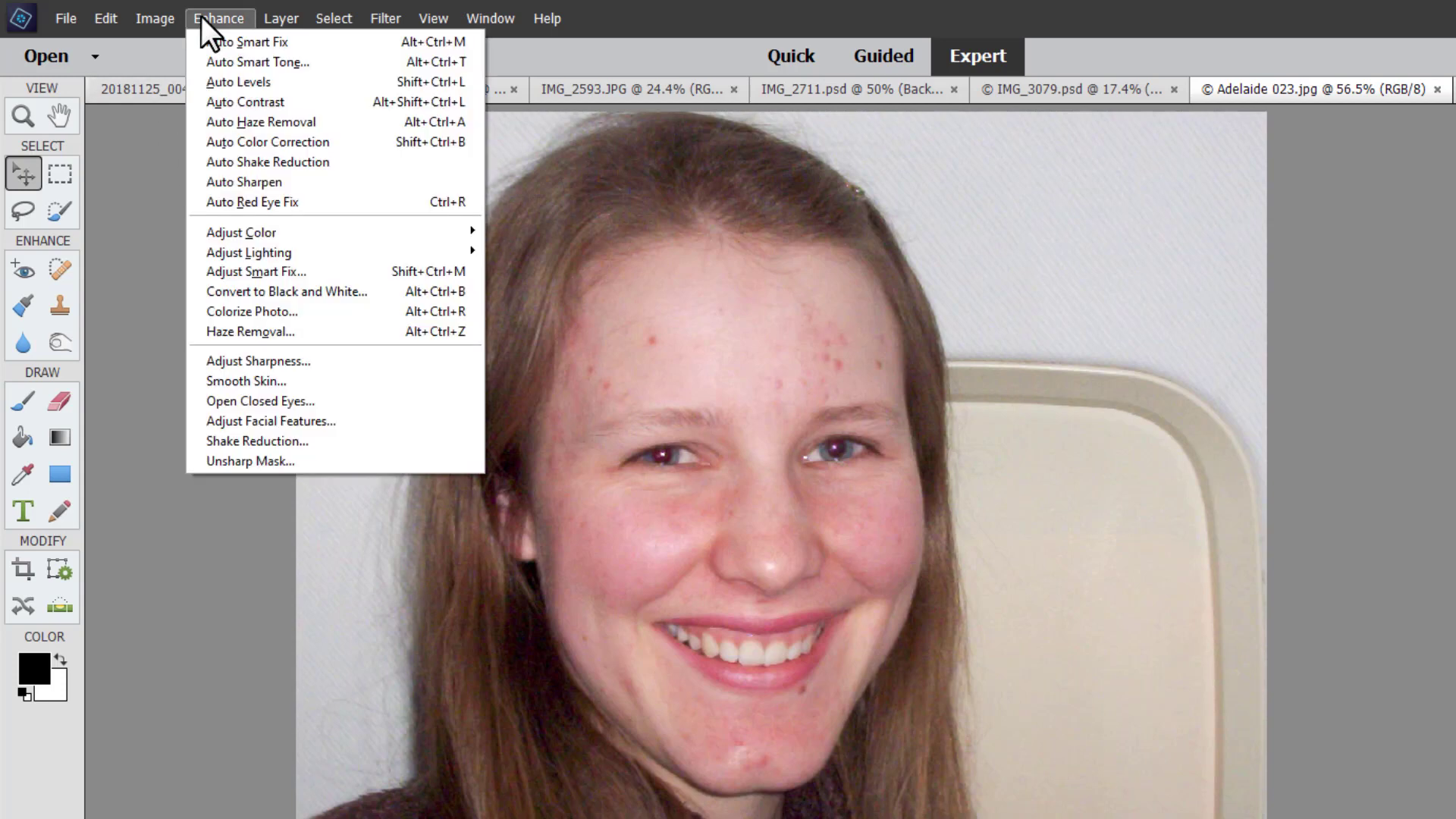
click(303, 379)
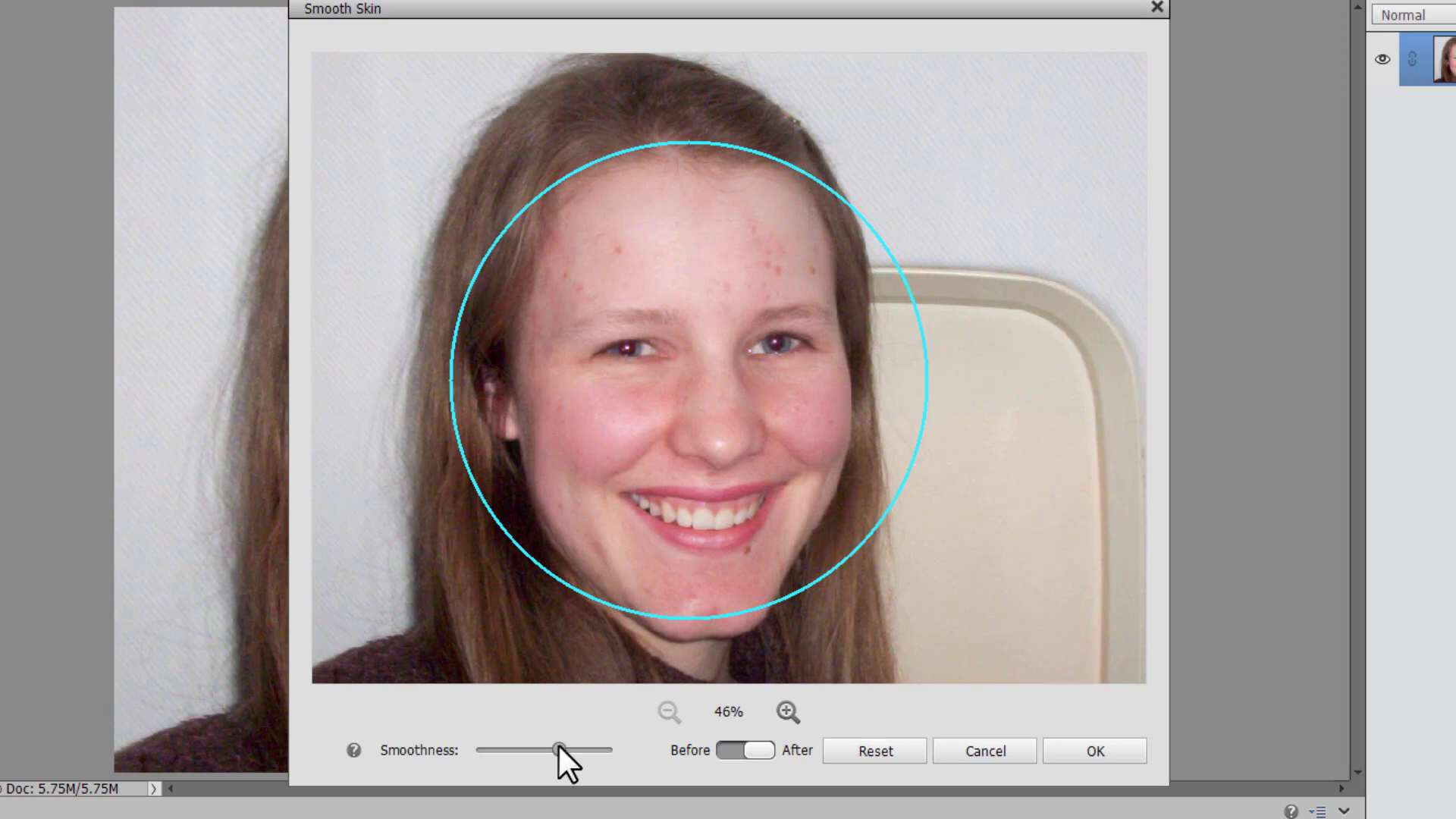
click(745, 750)
click(754, 750)
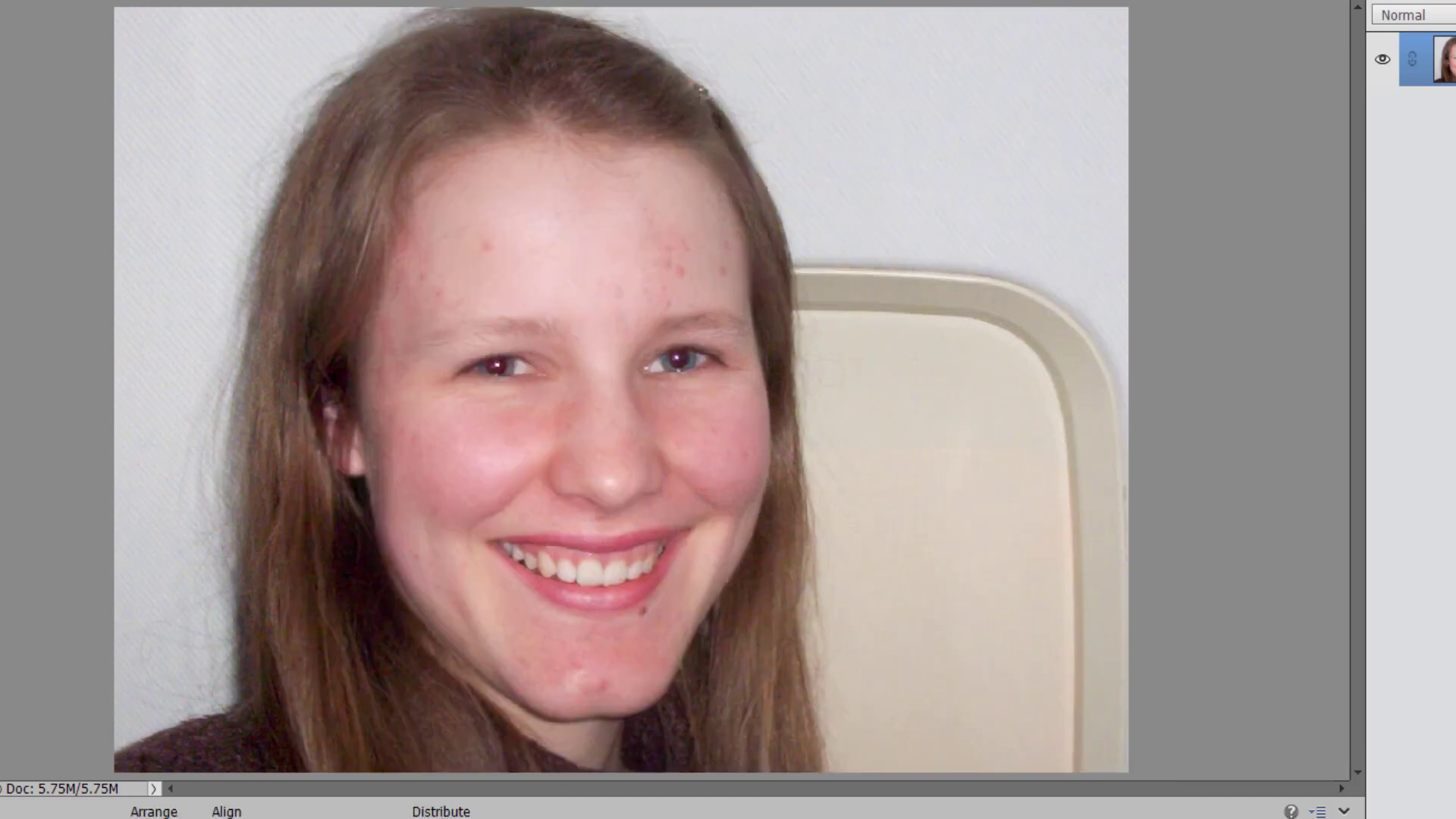
- Remove the red eye from both of the young woman's eyes with the Red Eye Removal tool
key(y)
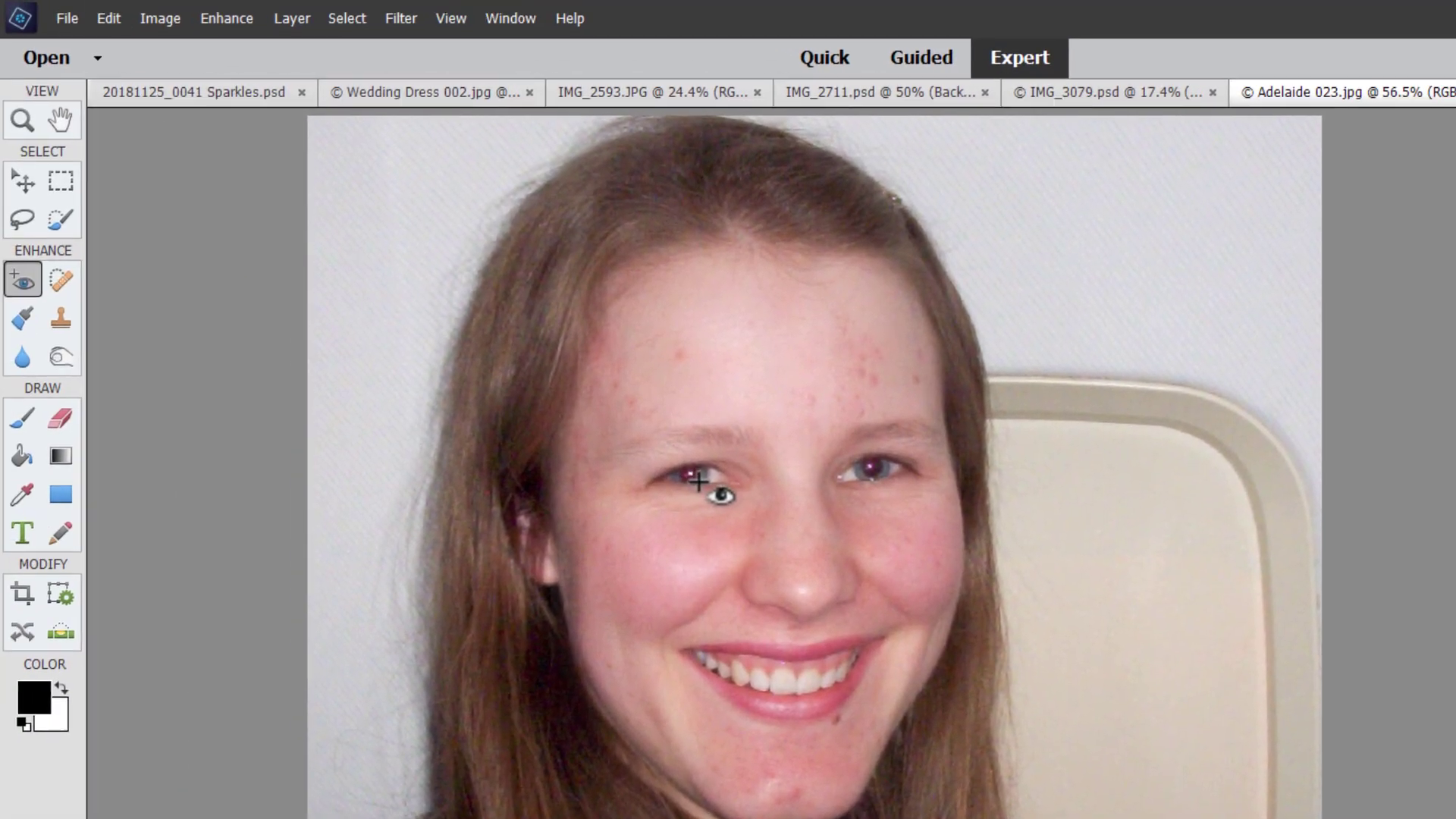
click(691, 476)
click(874, 469)
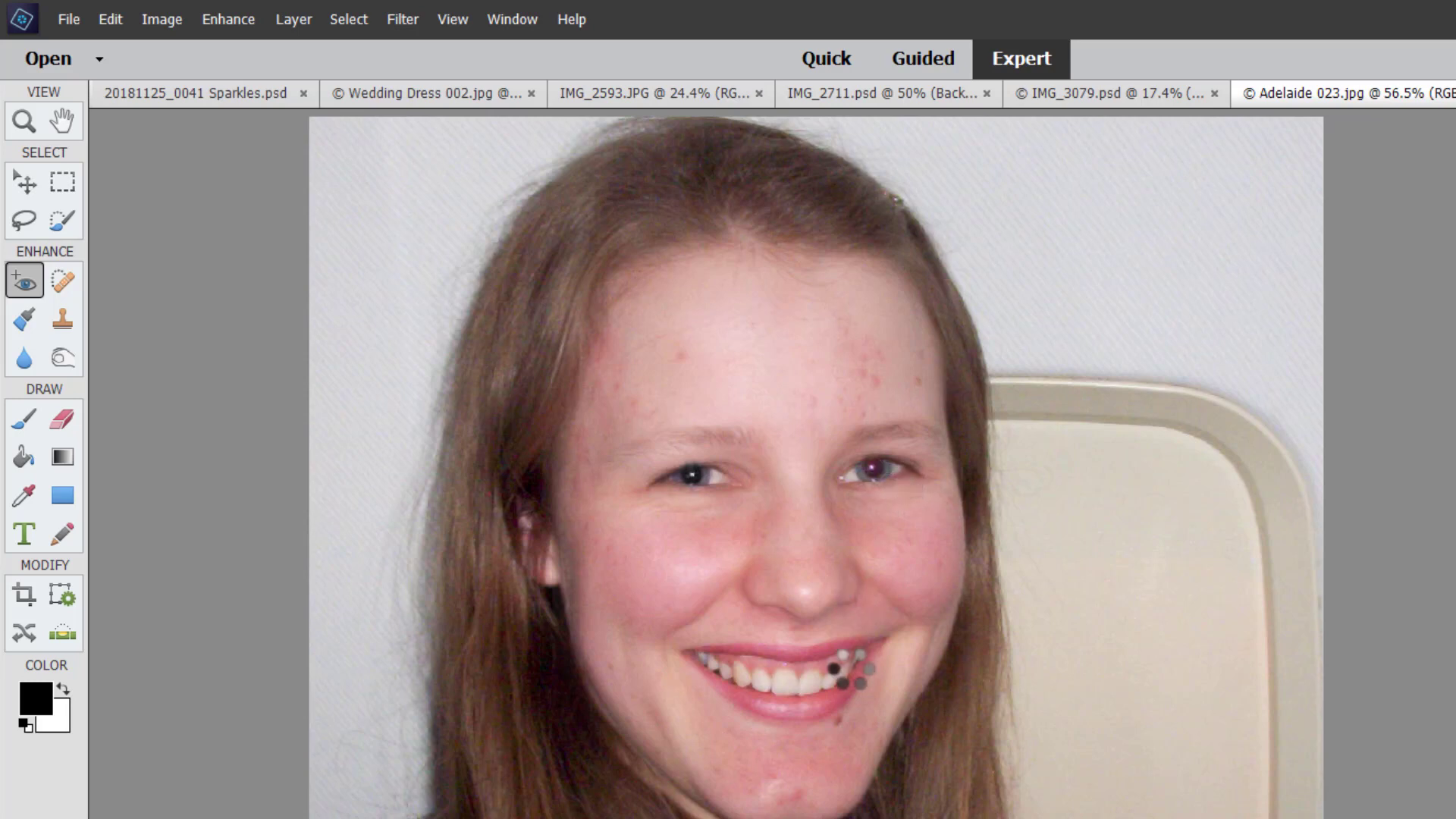
- Heal the blemishes on the young woman's forehead, temple and chin with the Spot Healing Brush
click(64, 287)
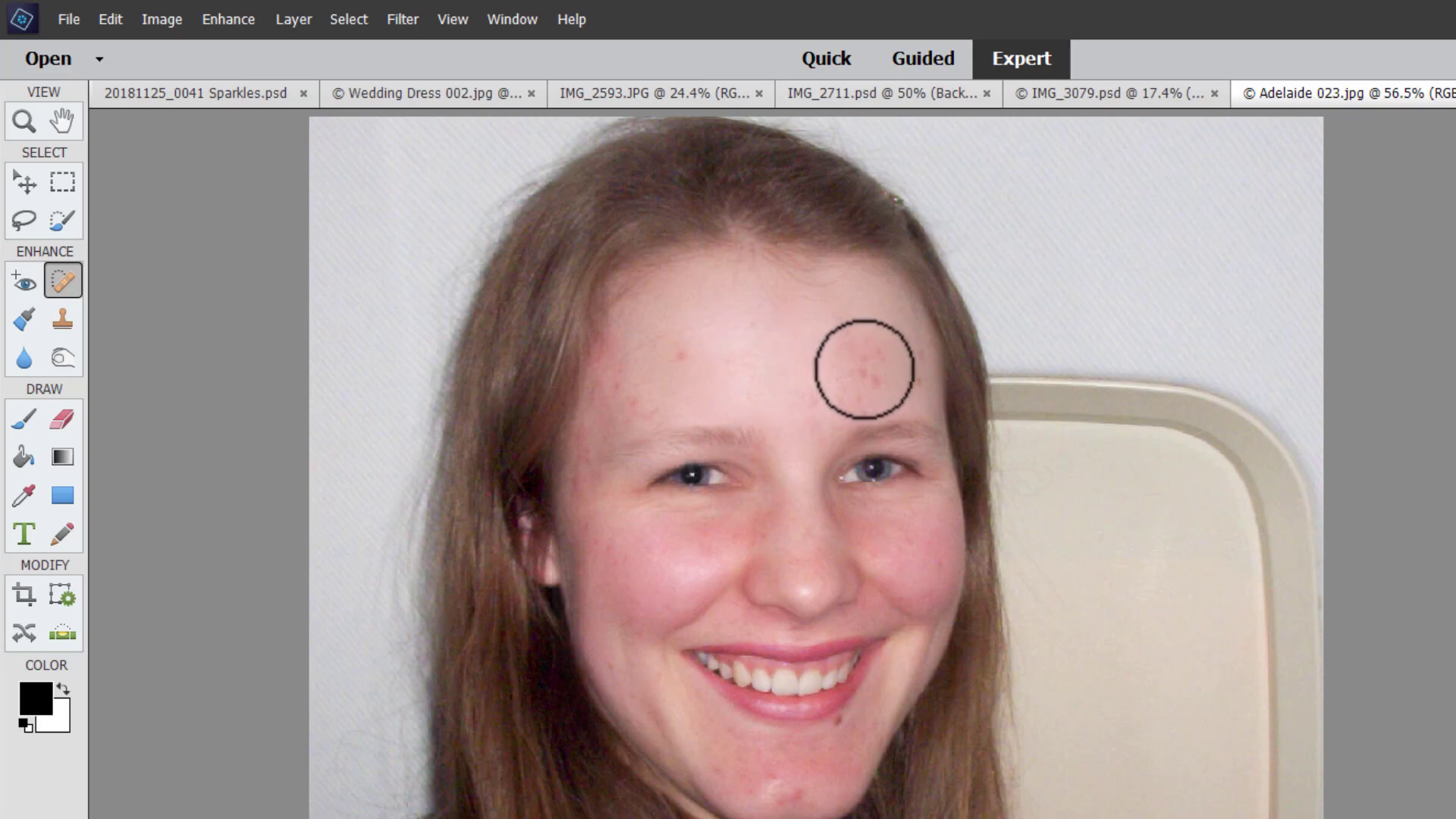
drag(874, 348, 851, 335)
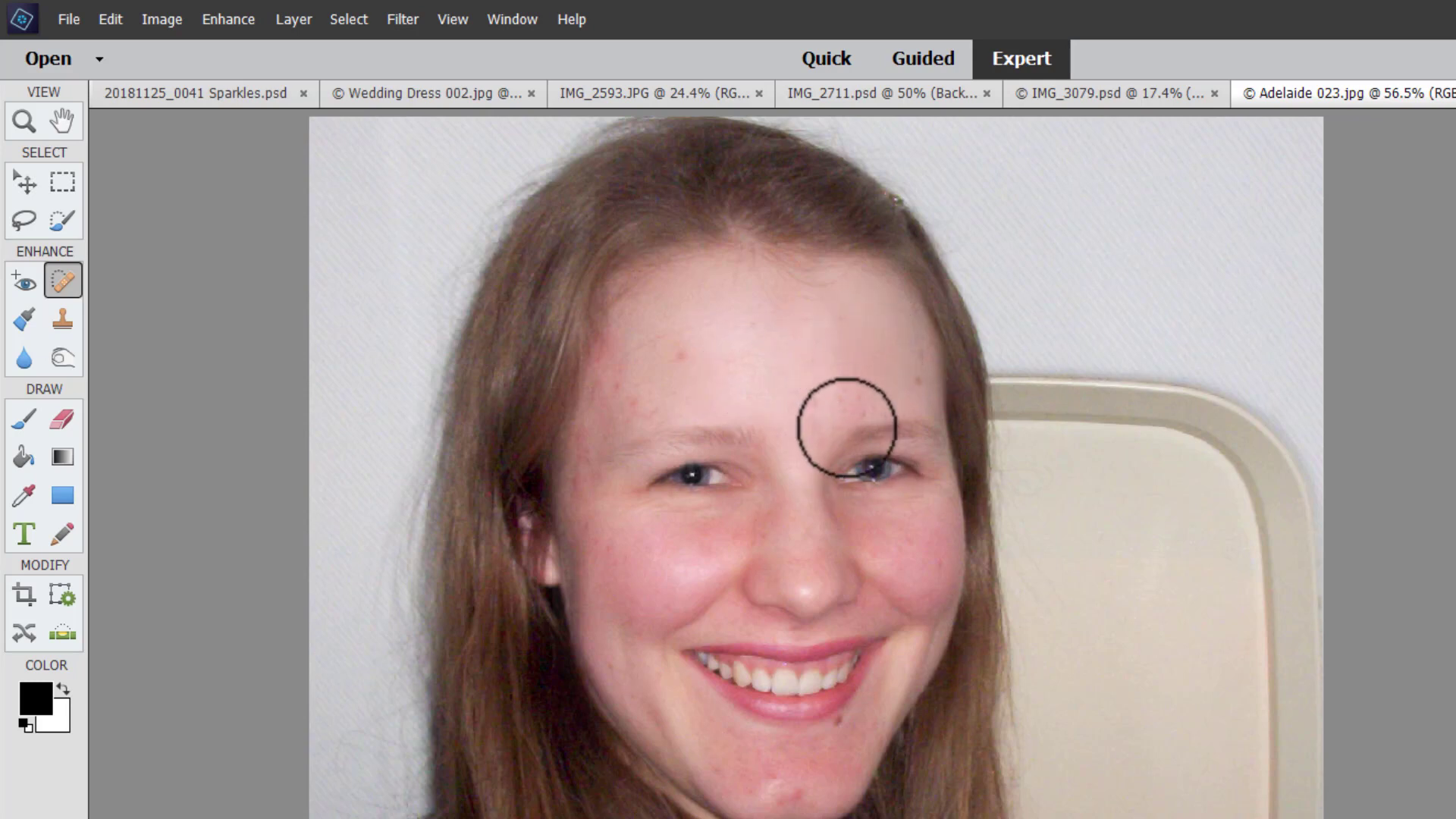
click(819, 396)
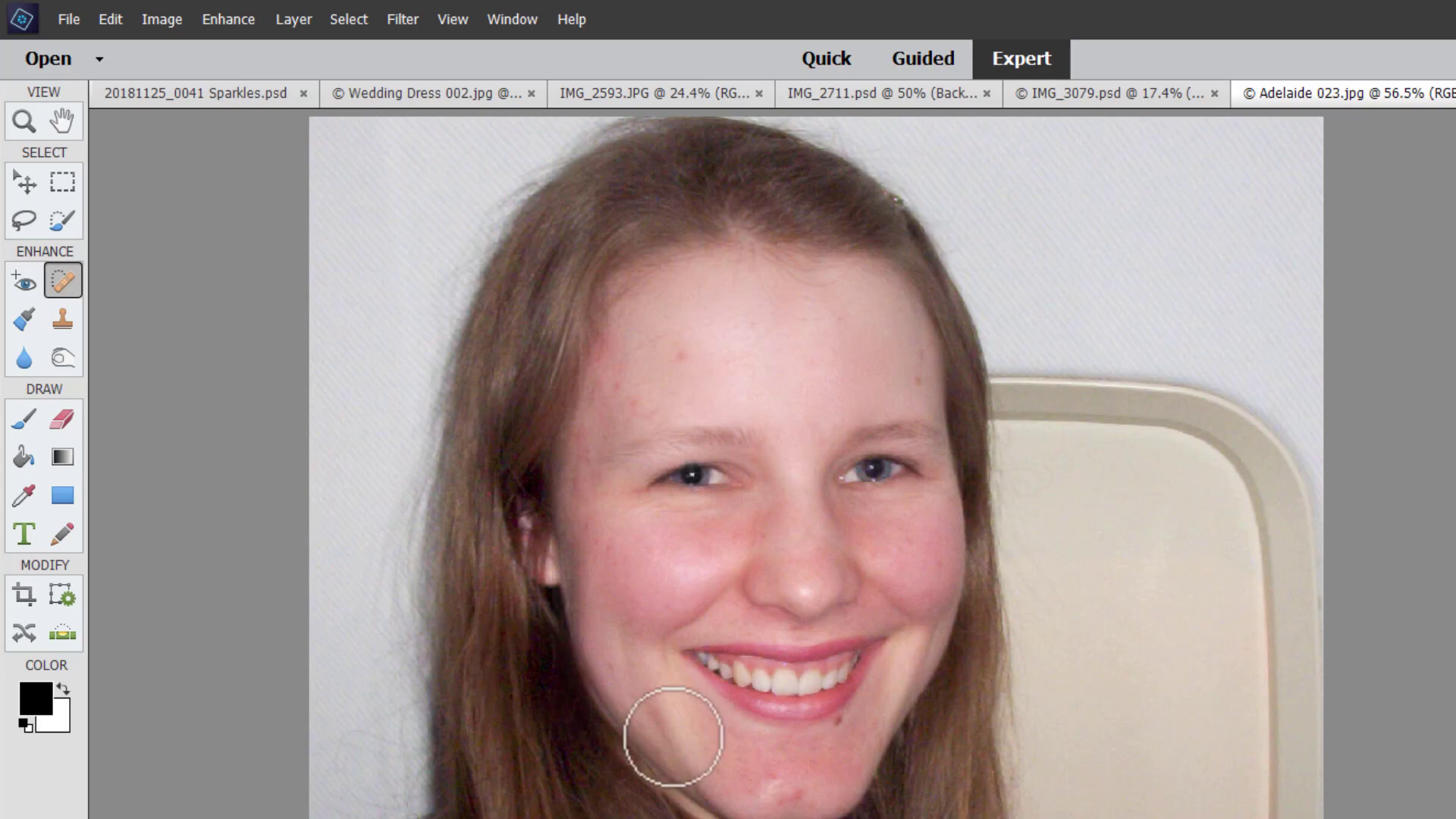
click(812, 788)
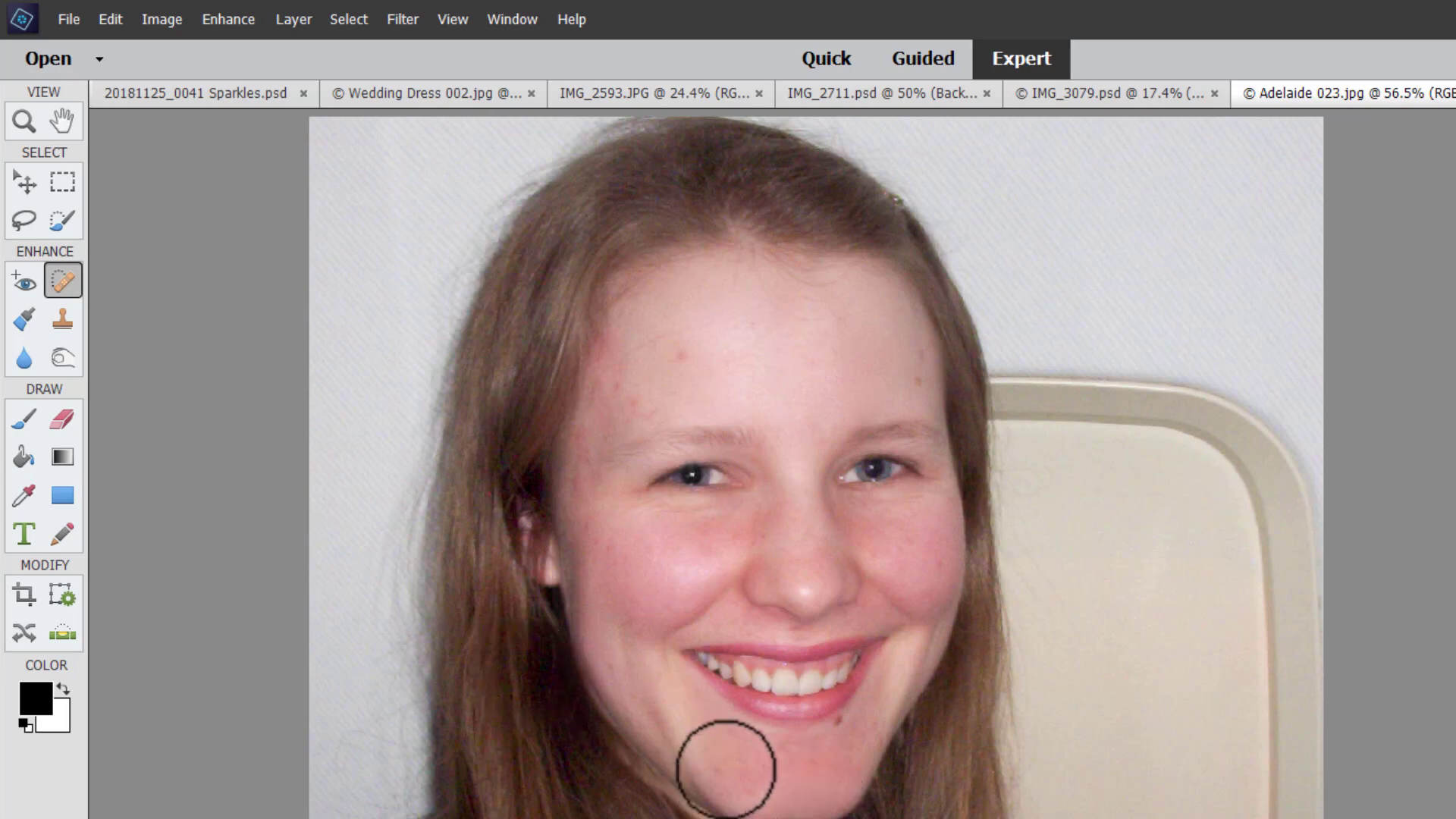
click(638, 407)
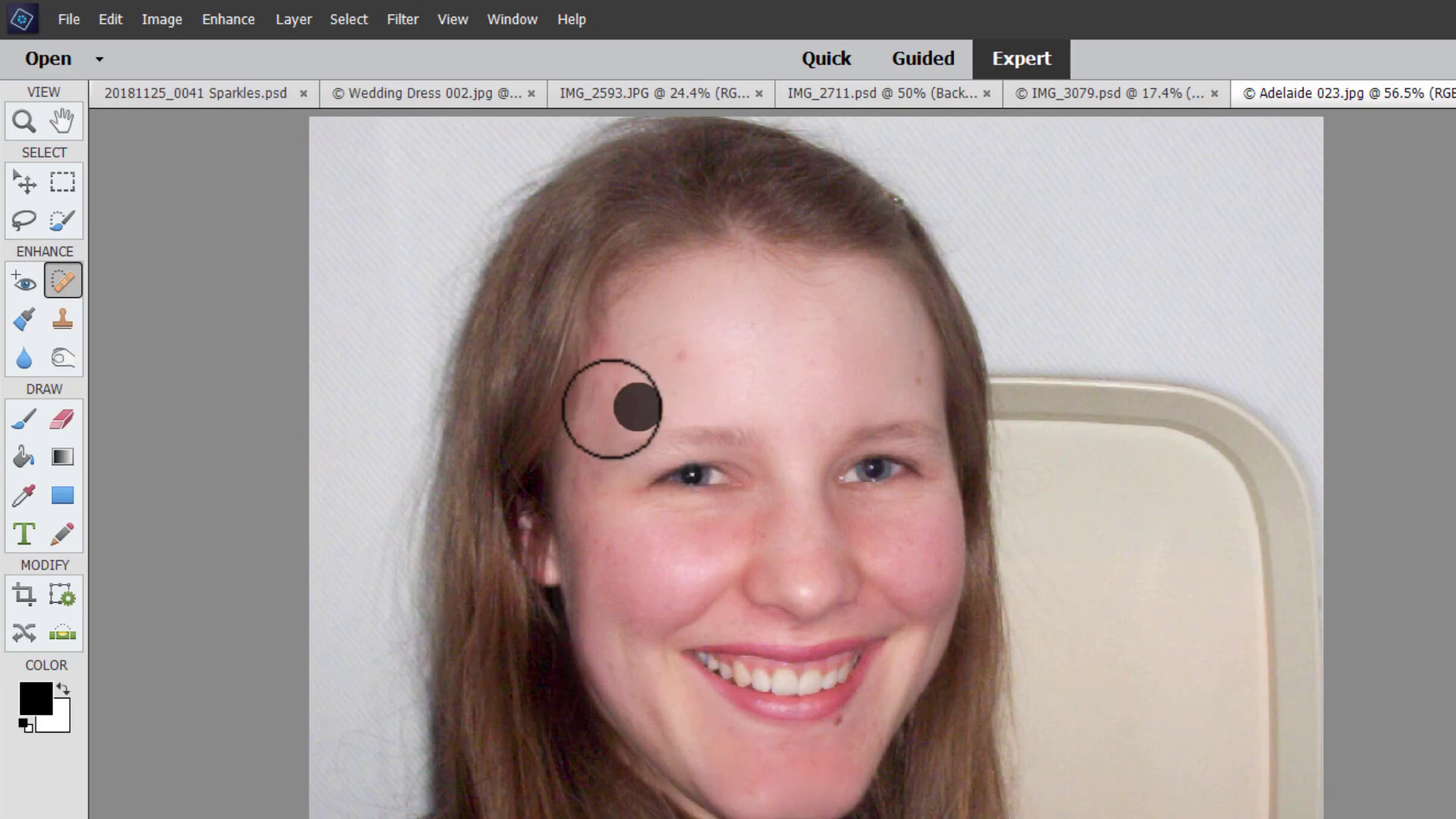
click(584, 479)
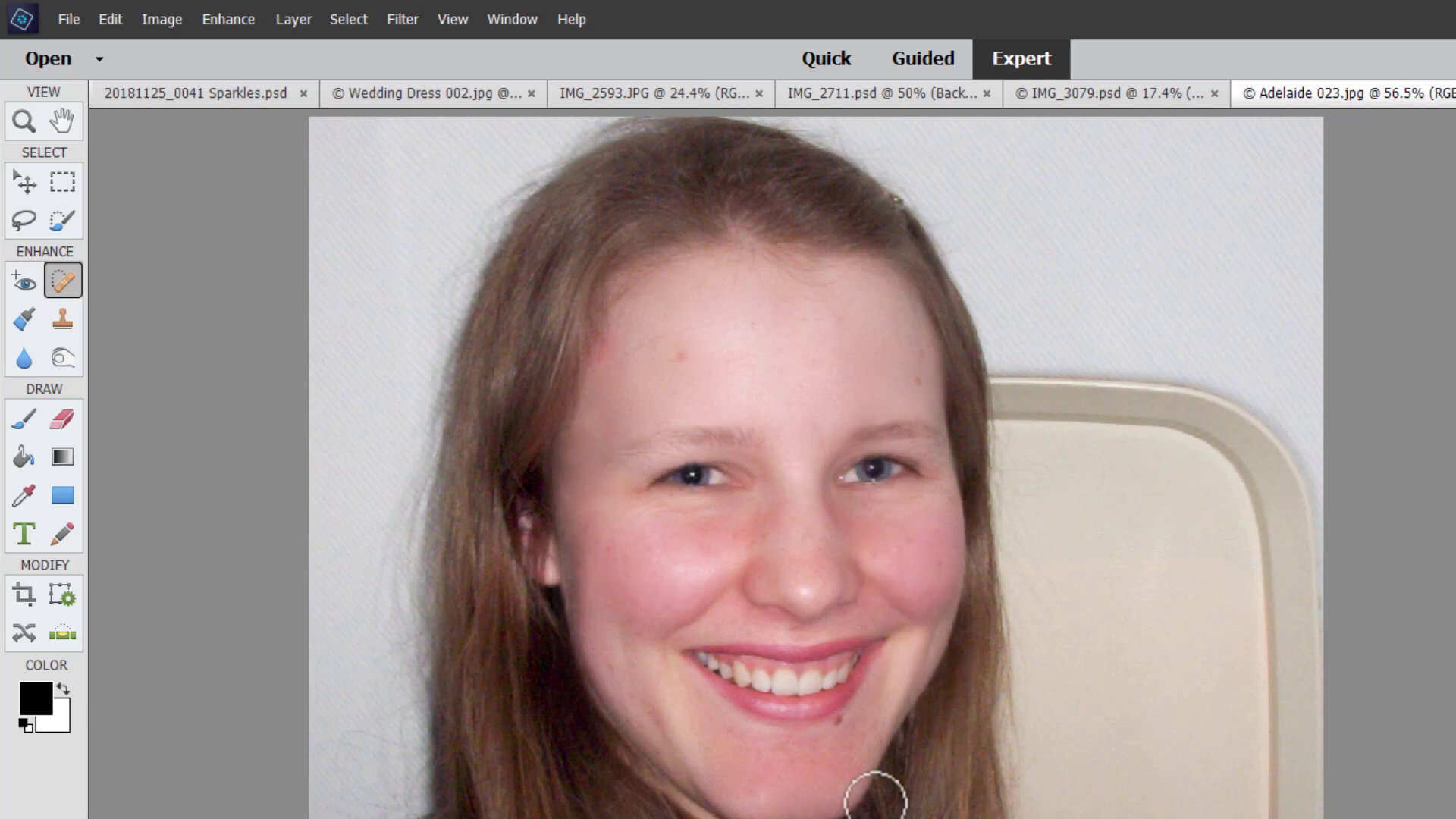
click(866, 740)
click(681, 354)
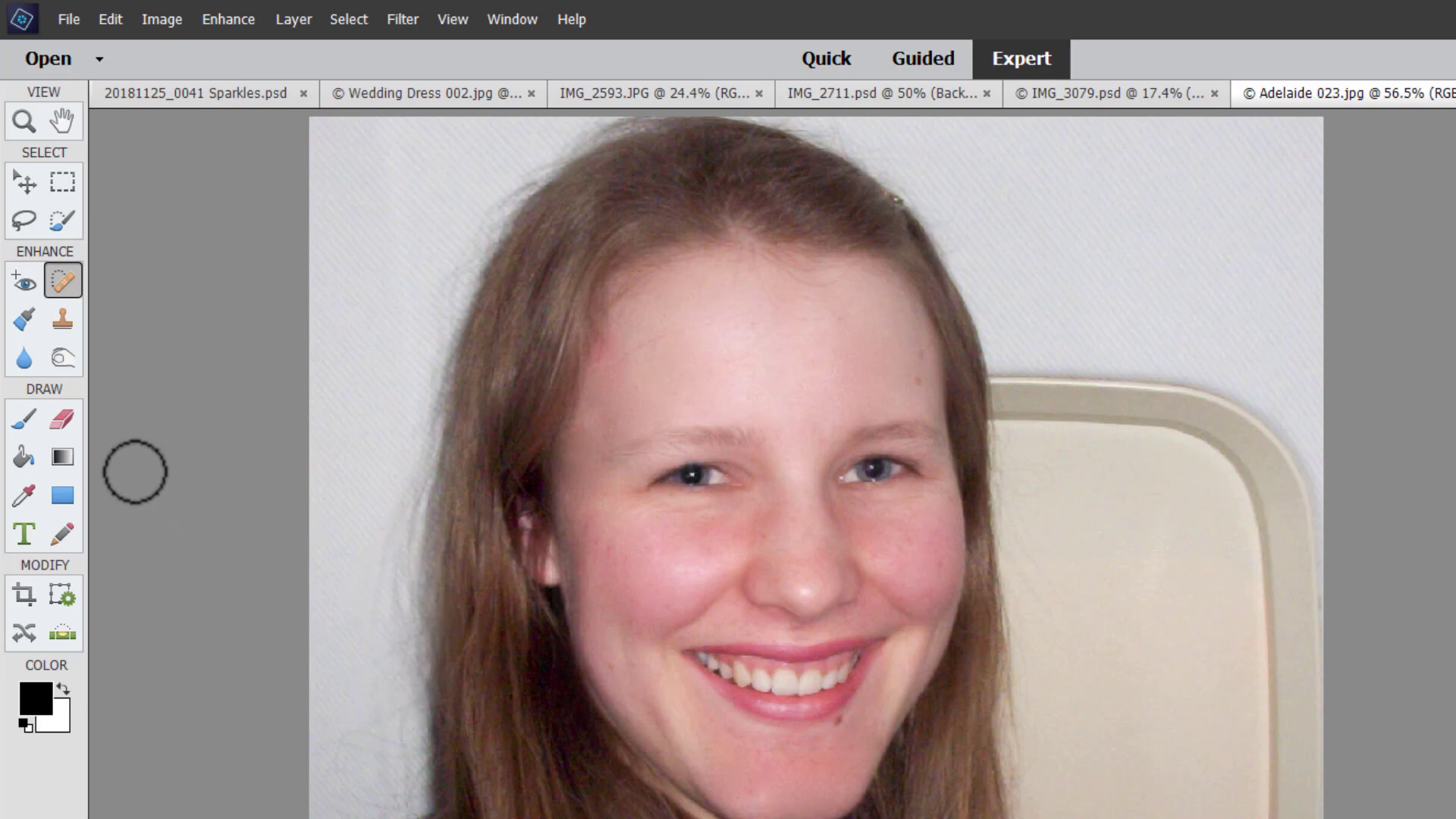
click(216, 19)
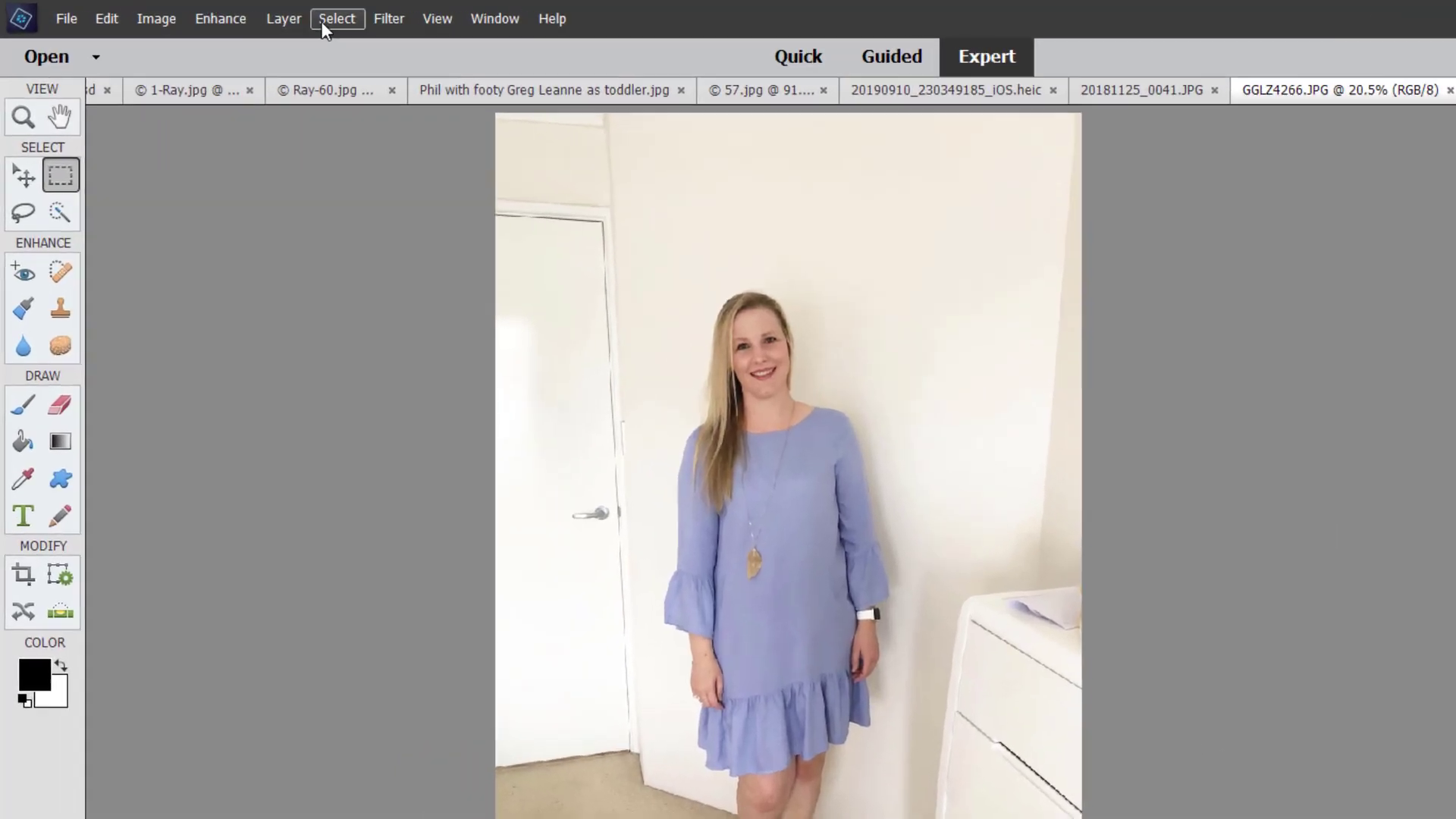
- Select the woman in the blue dress with Select Subject and check the selection outline around her dress and head
click(325, 23)
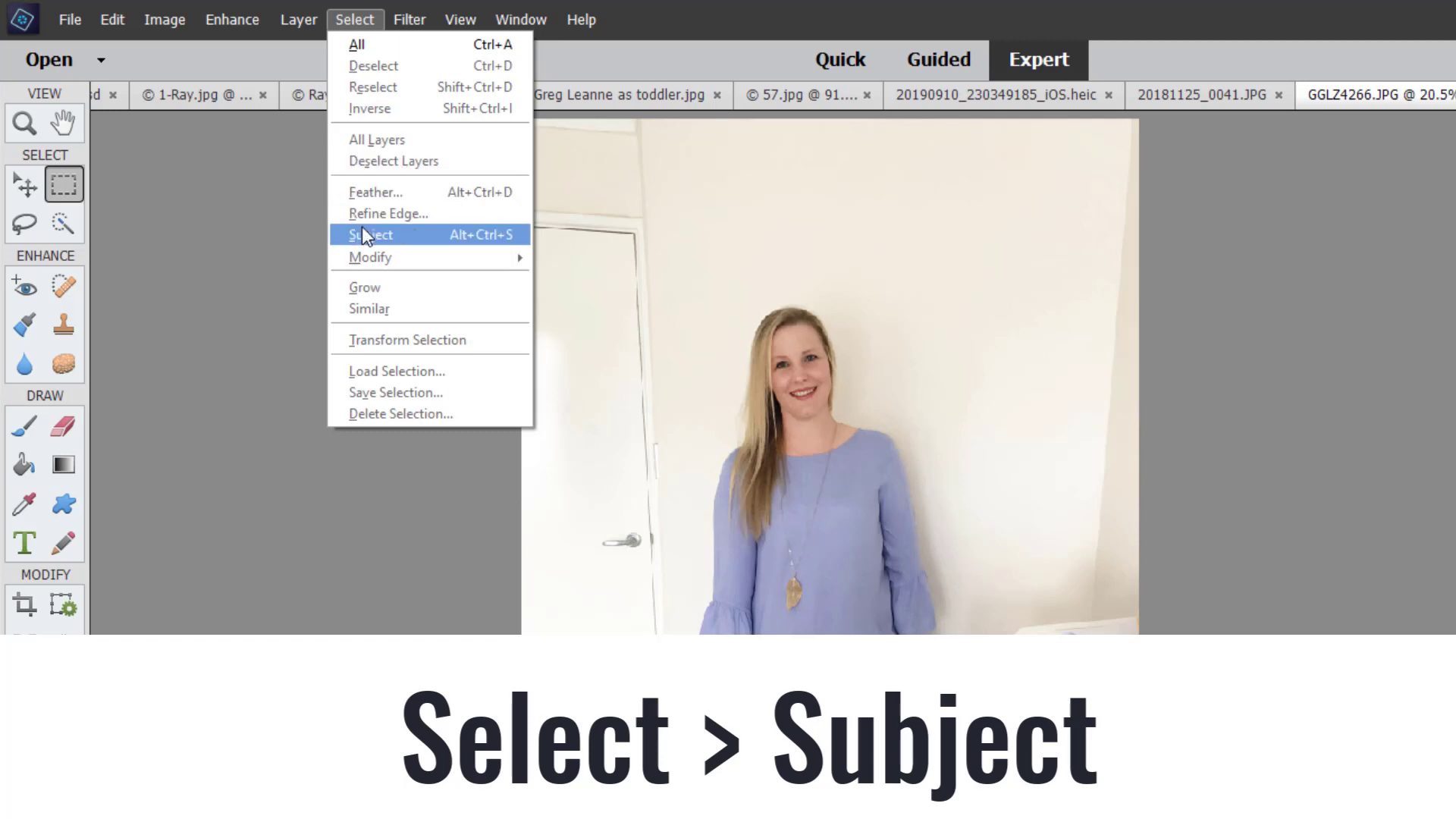
click(364, 232)
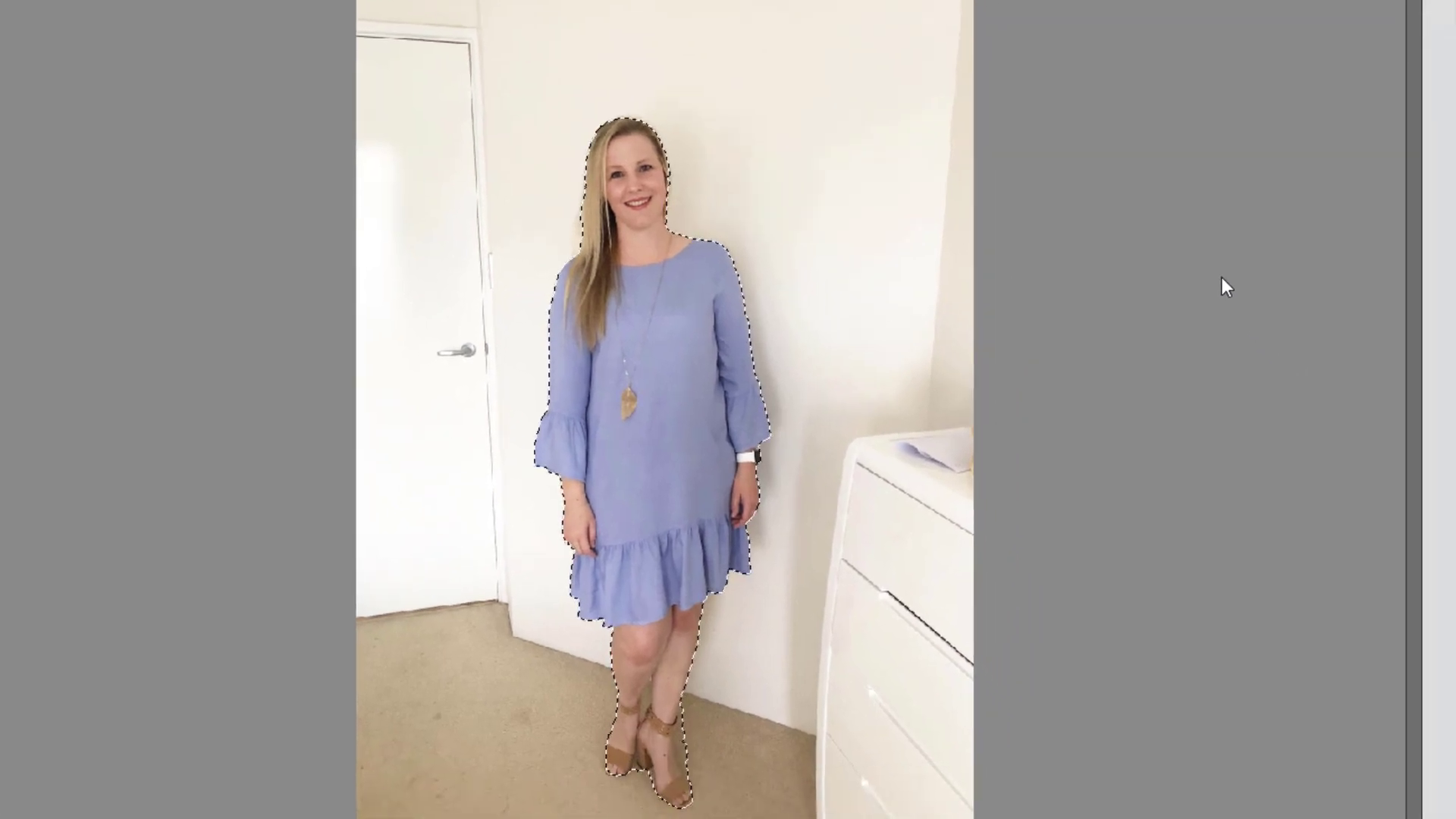
key(ctrl+plus)
key(ctrl+plus)
key(ctrl+plus)
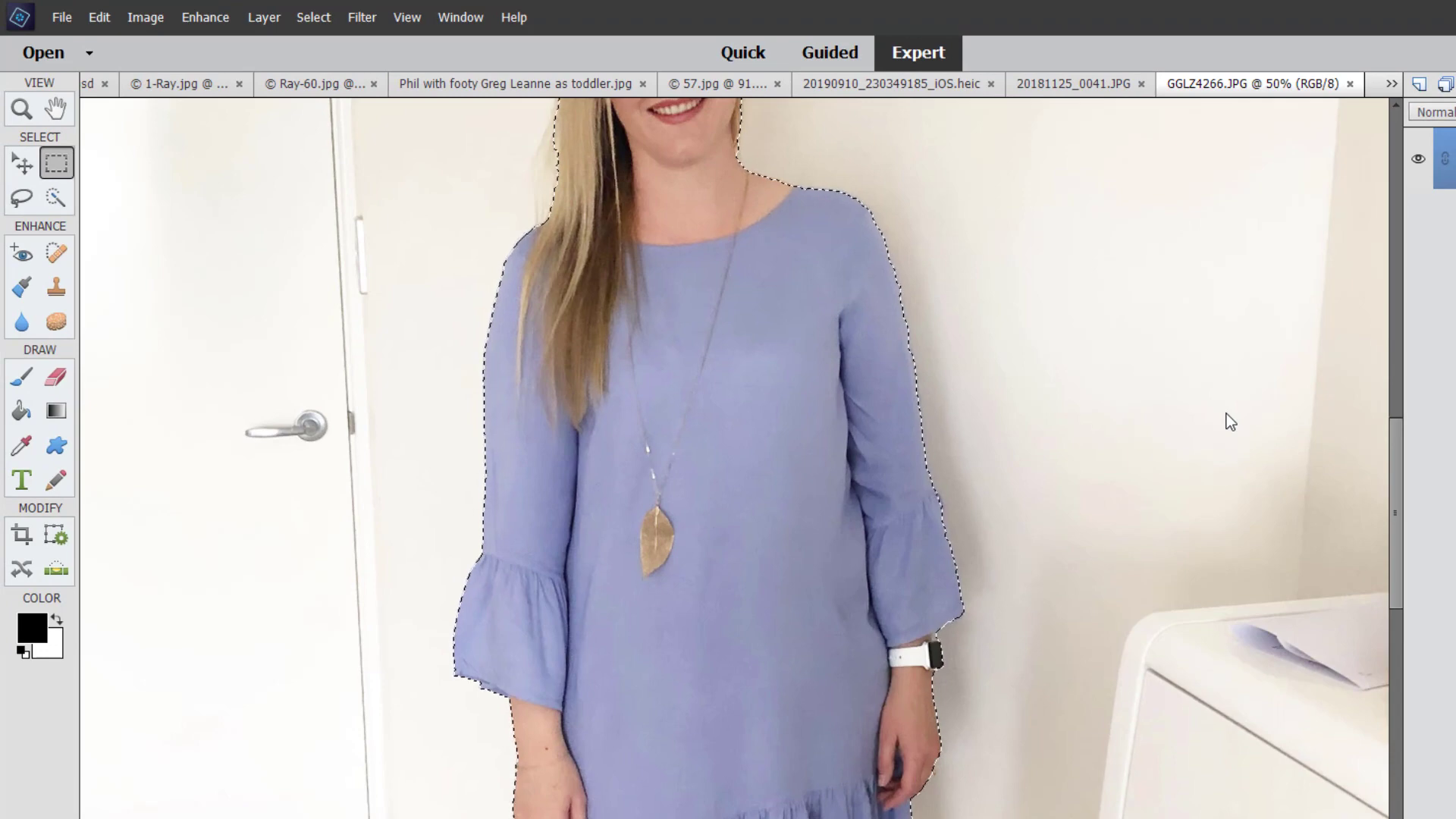
key(ctrl+plus)
key(ctrl+minus)
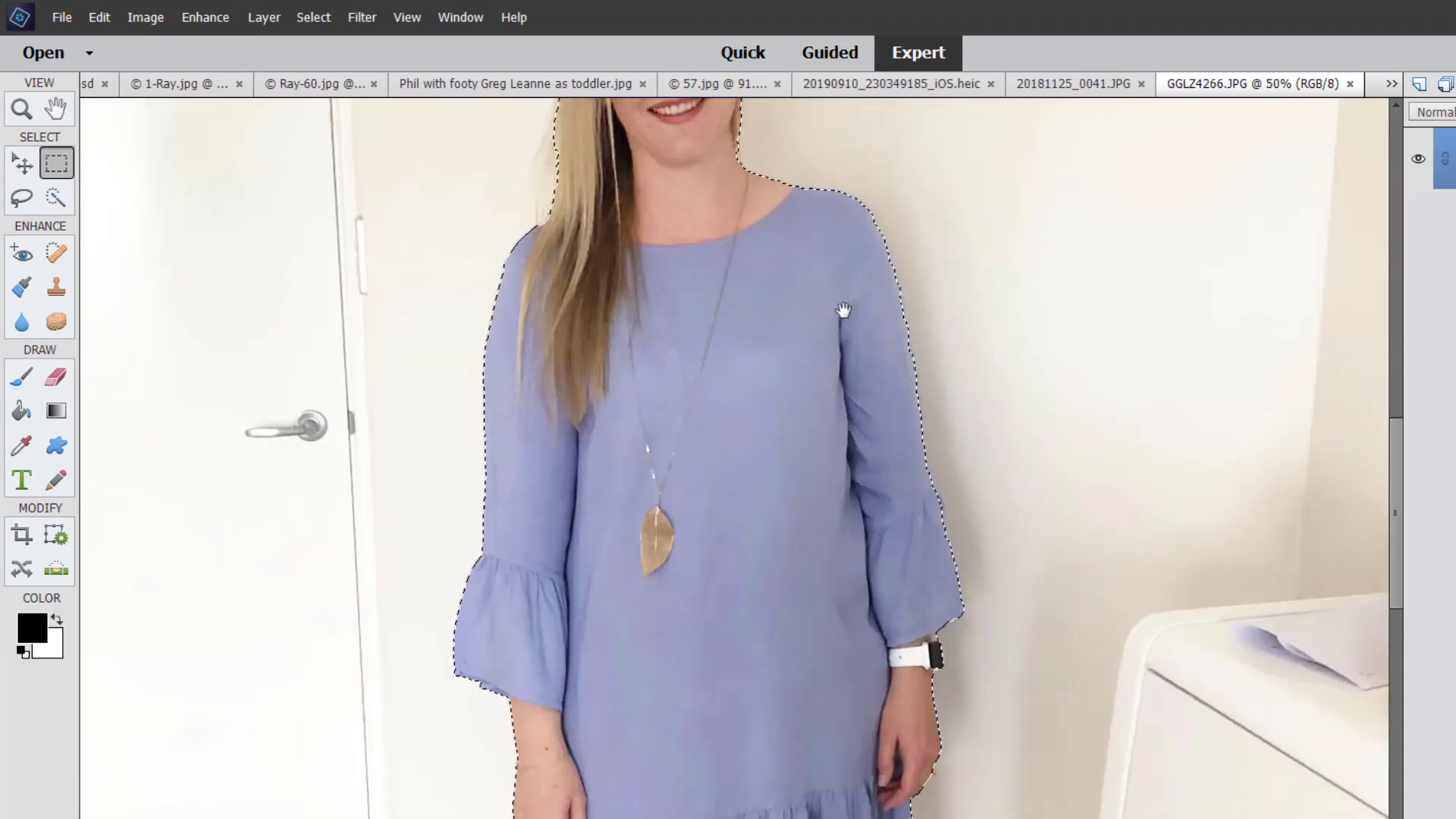
drag(845, 303, 727, 608)
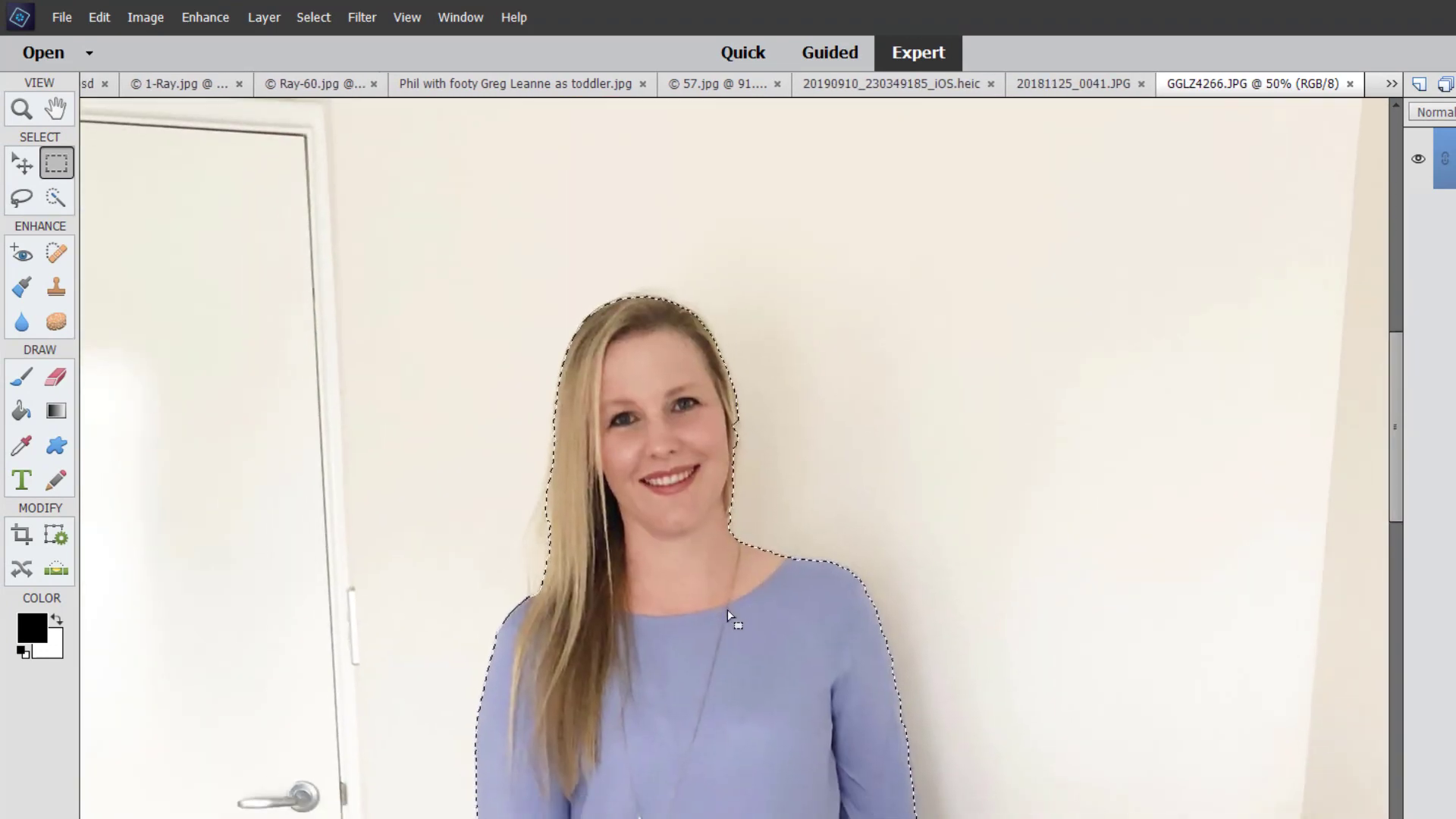
key(ctrl+0)
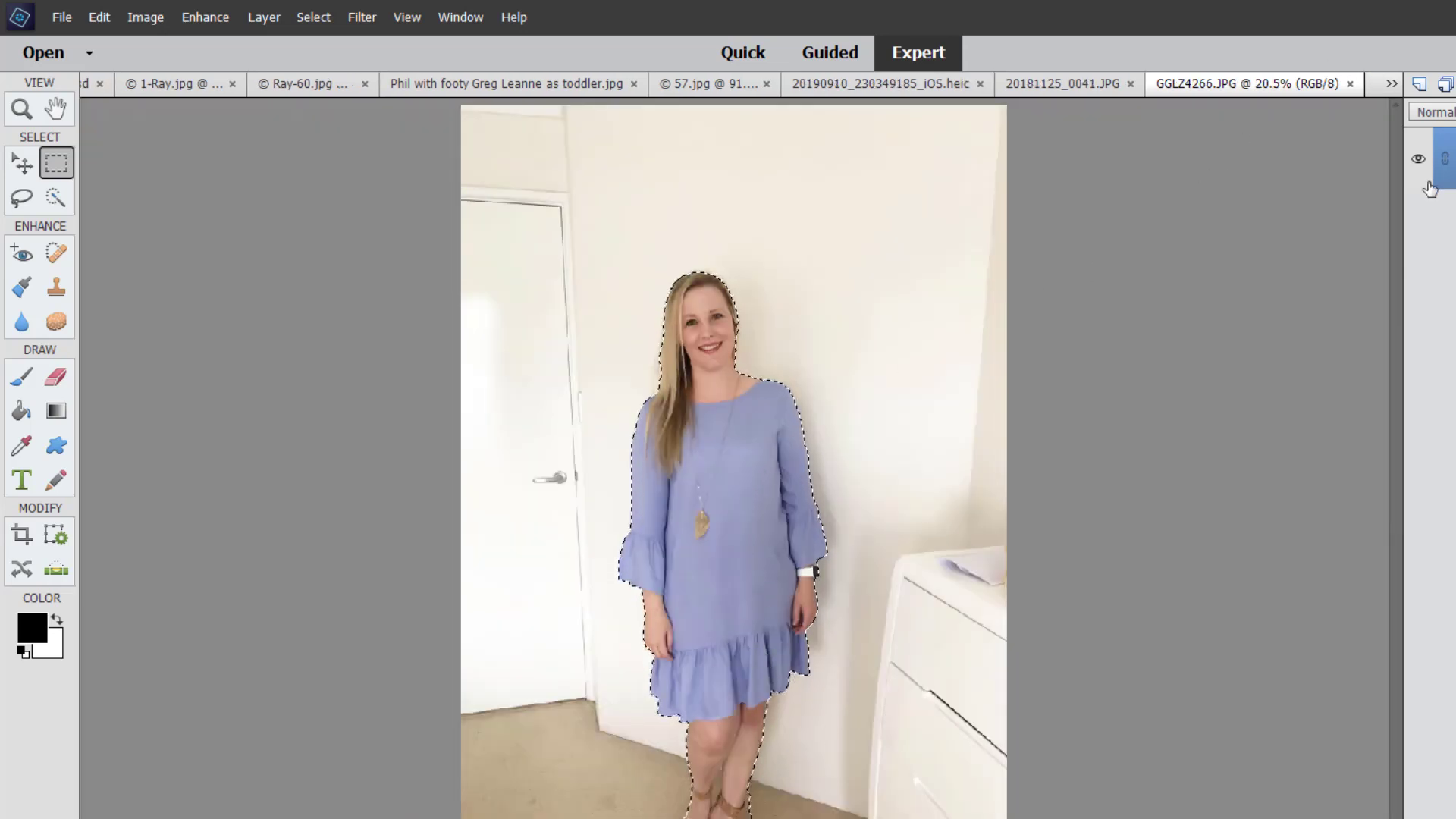
- Copy the selected woman to a new layer and hide the Background layer
key(ctrl+j)
click(1420, 222)
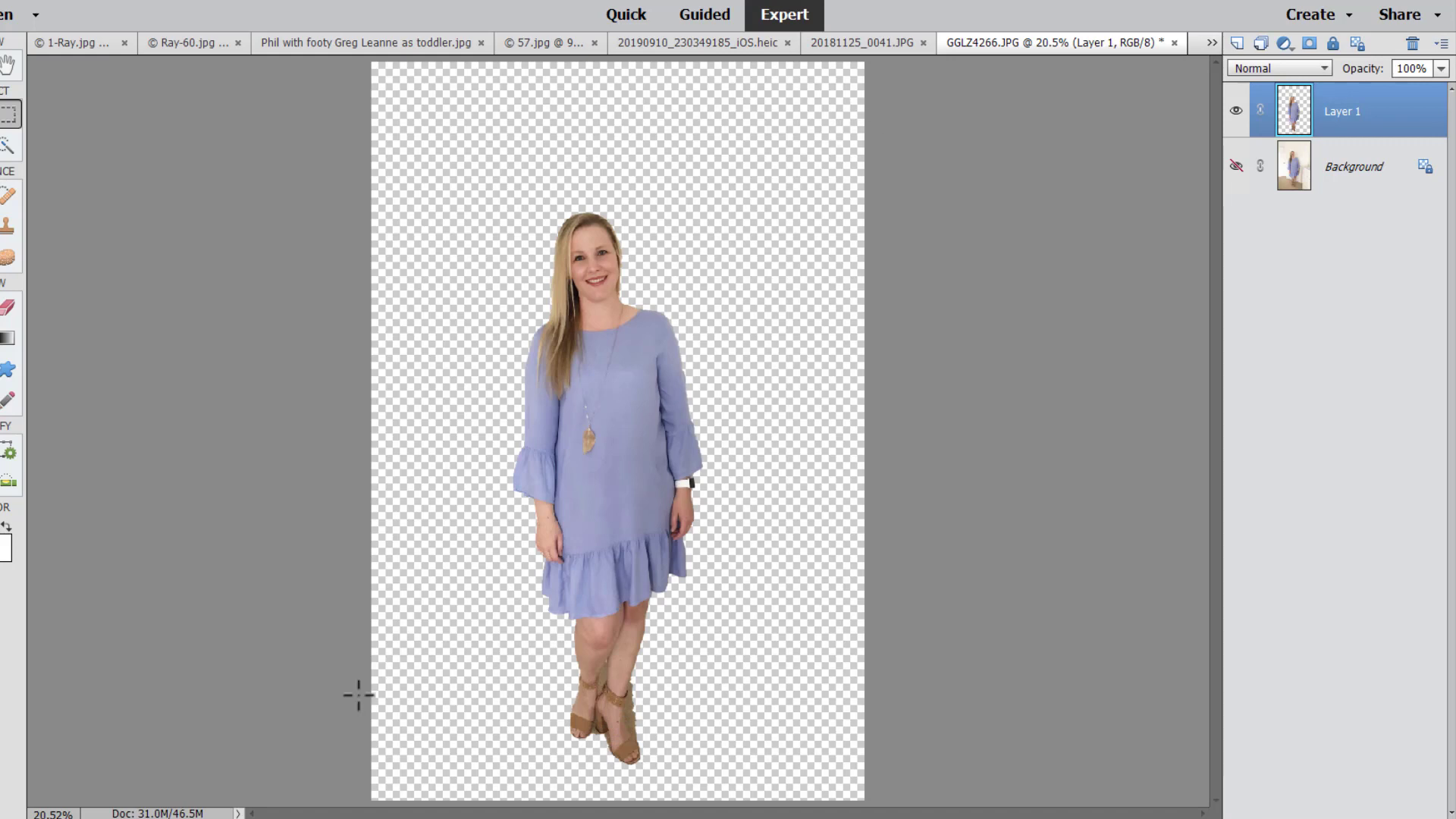
- Cut out the boy in 20190910_230349185_iOS.heic onto a new layer with Select Subject and hide the original layer
click(861, 44)
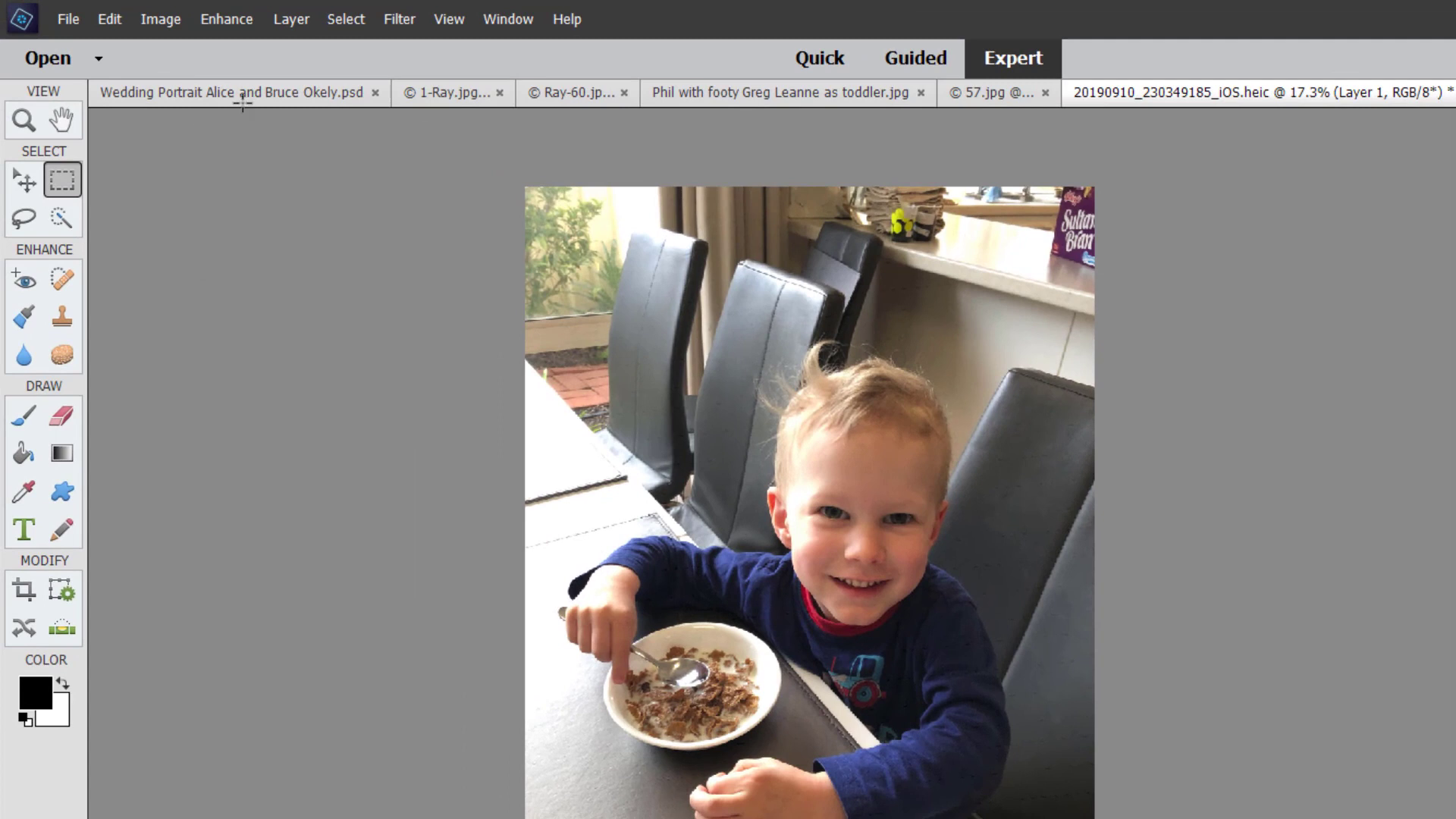
click(329, 19)
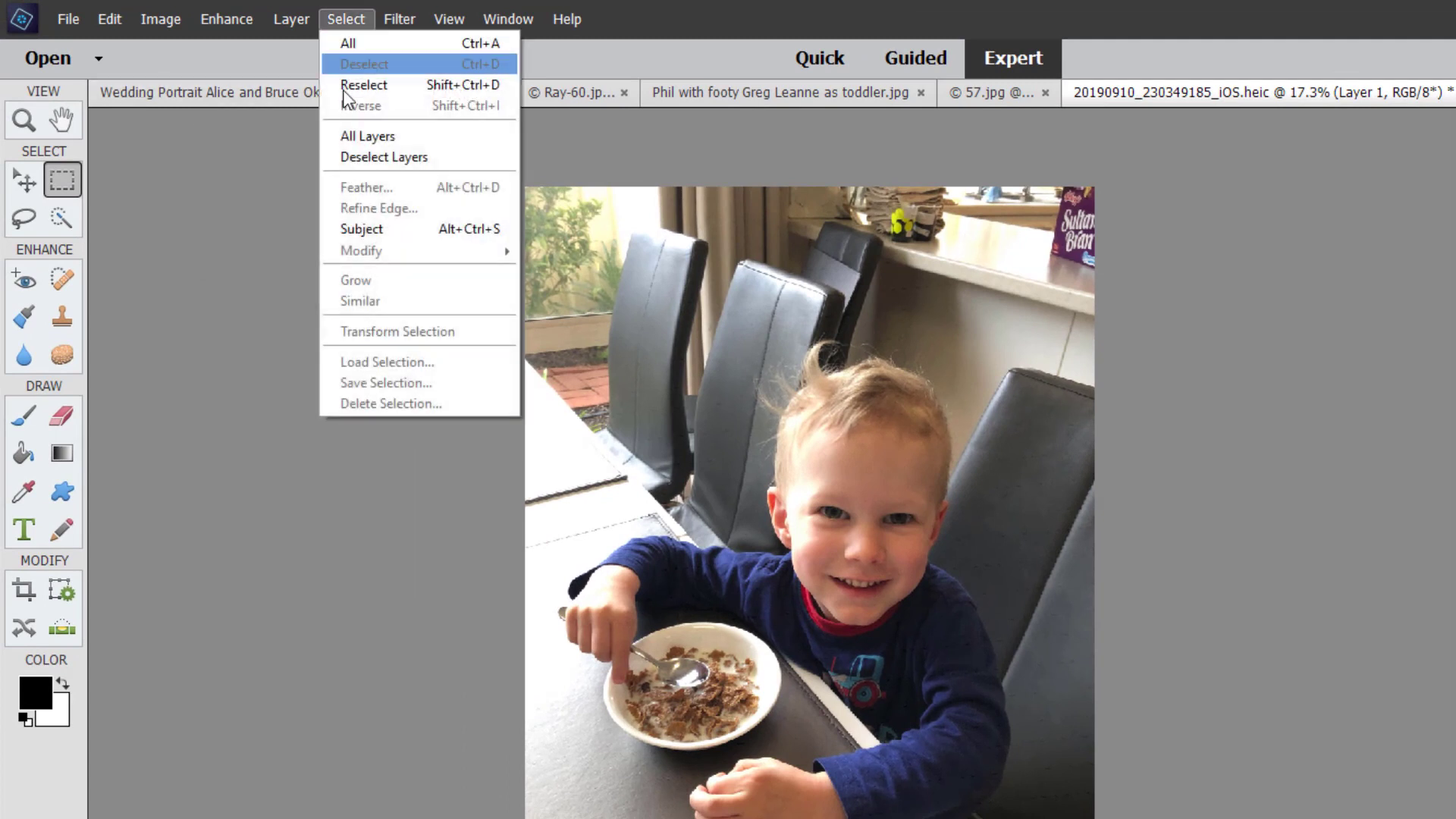
click(342, 221)
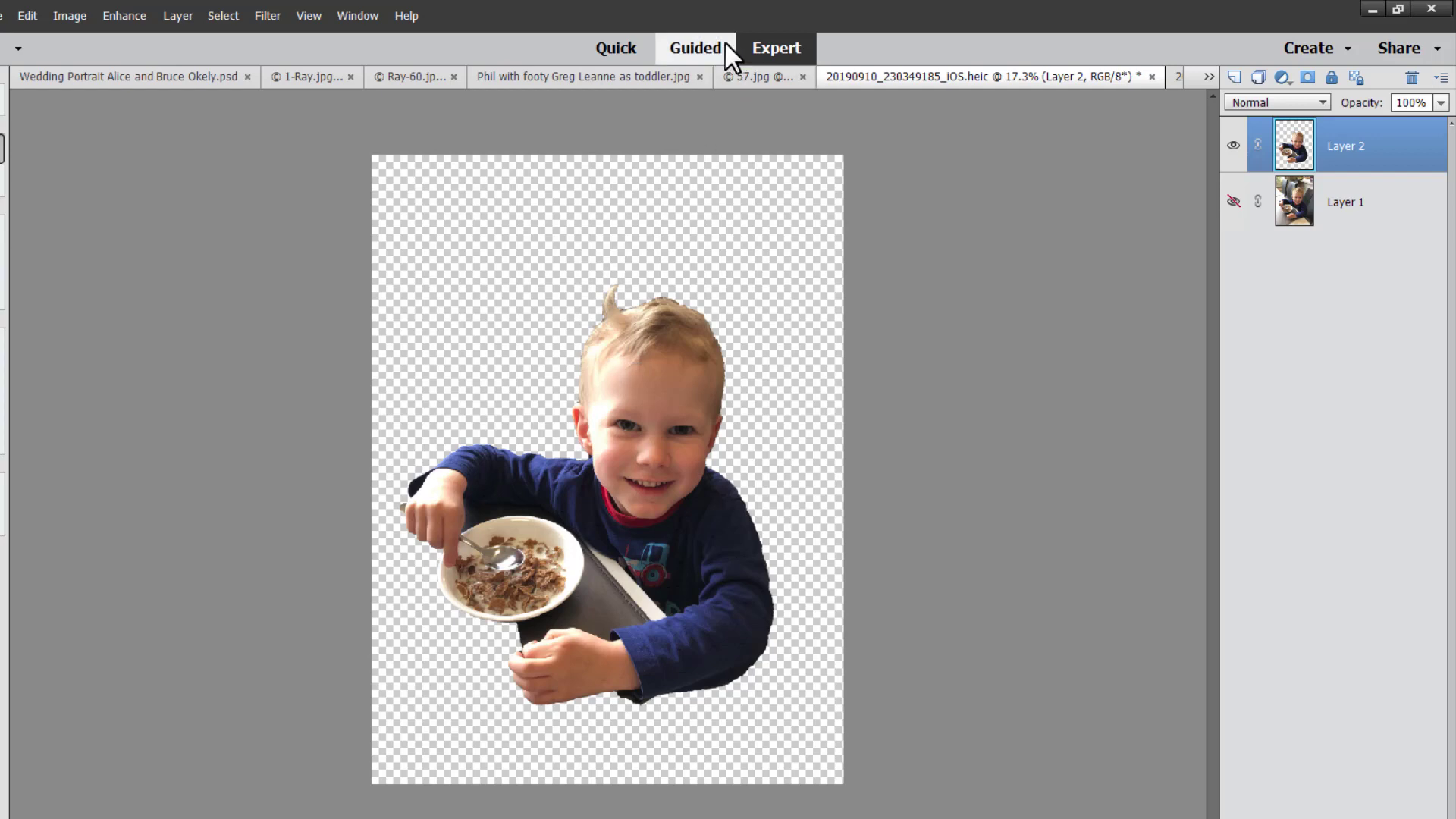
- Select the ballet dancer in 20181125_0041.JPG with Select Subject and copy her from the Background to a new layer
click(756, 79)
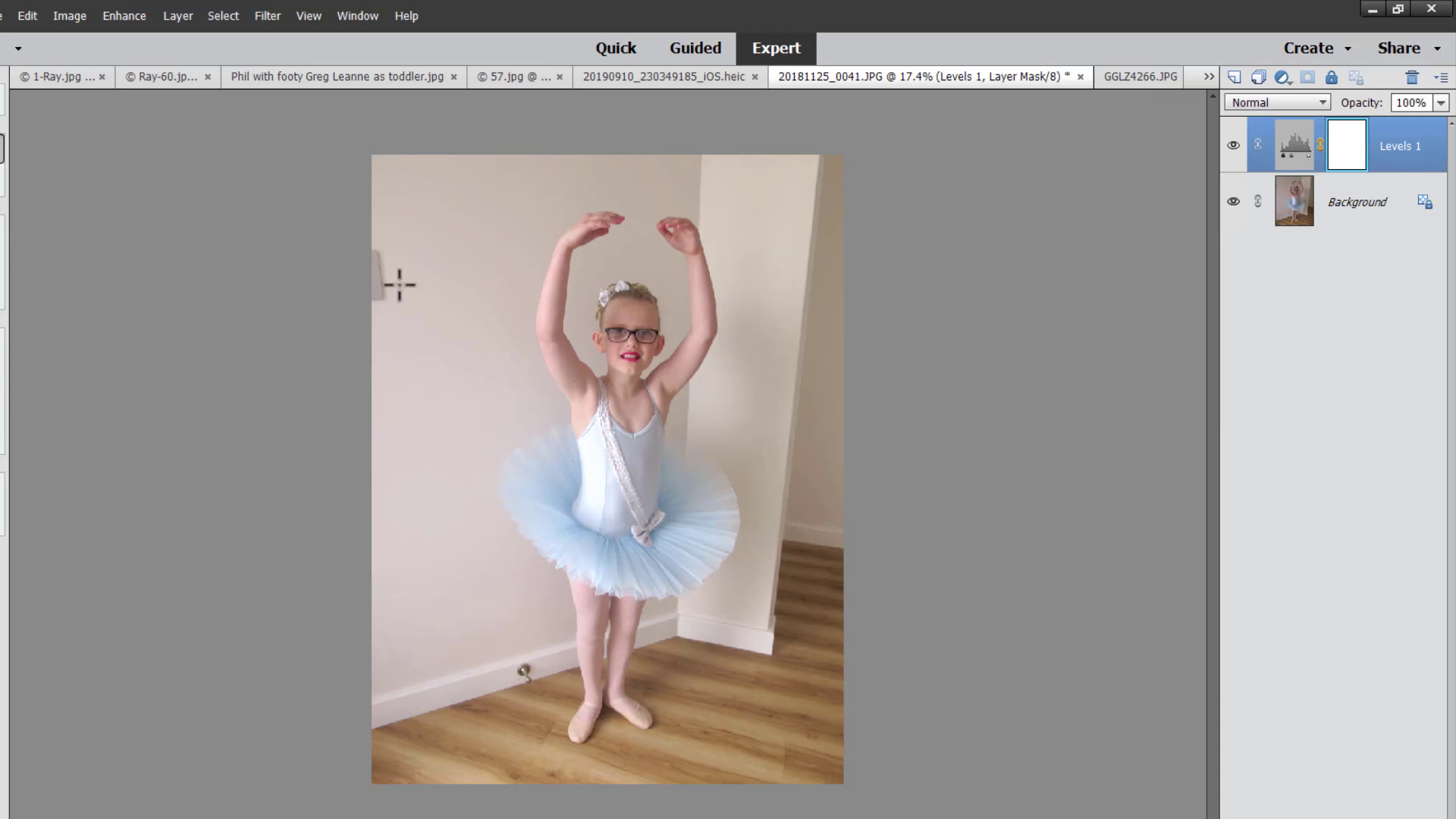
click(218, 16)
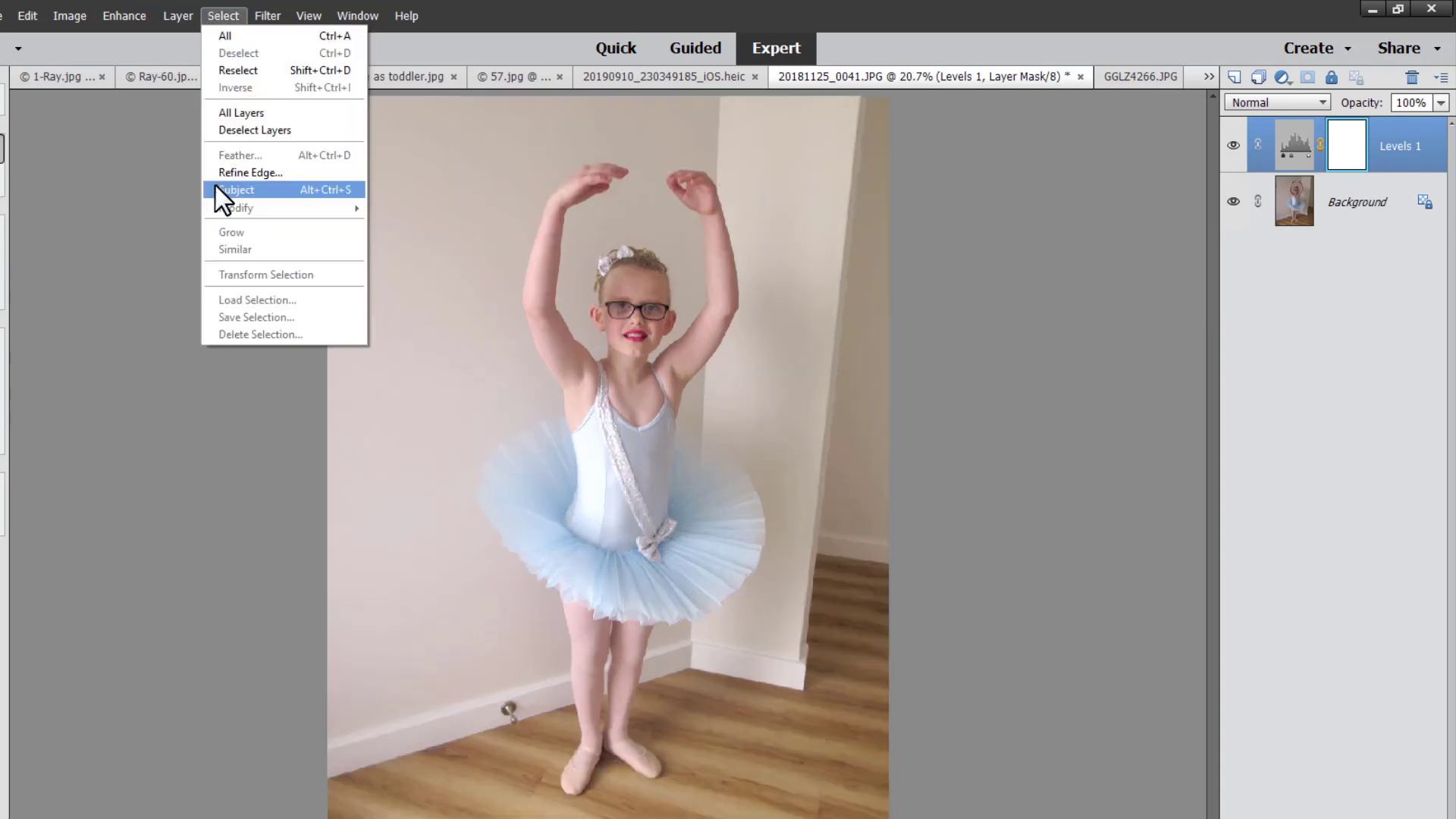
click(218, 190)
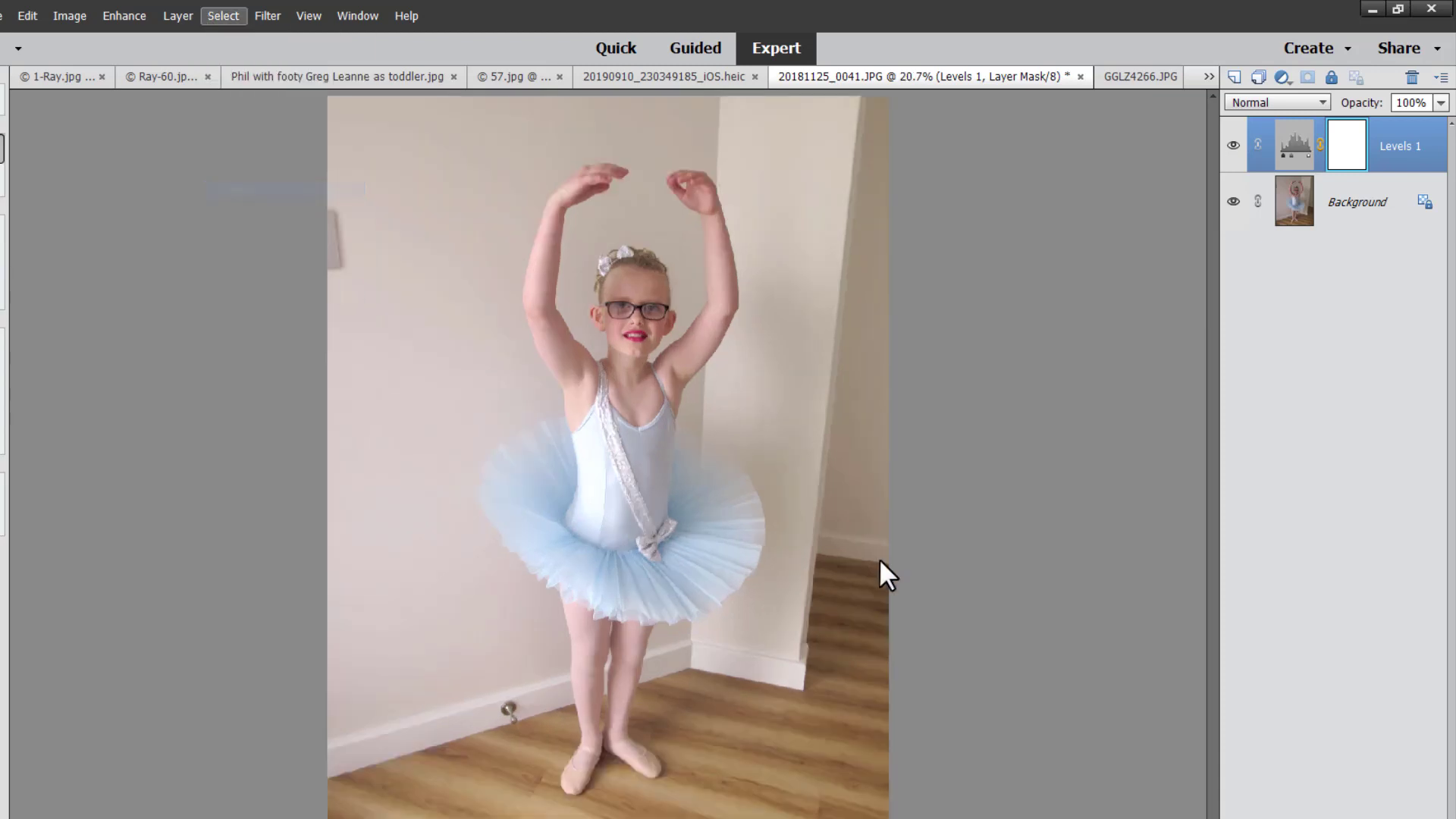
click(1299, 222)
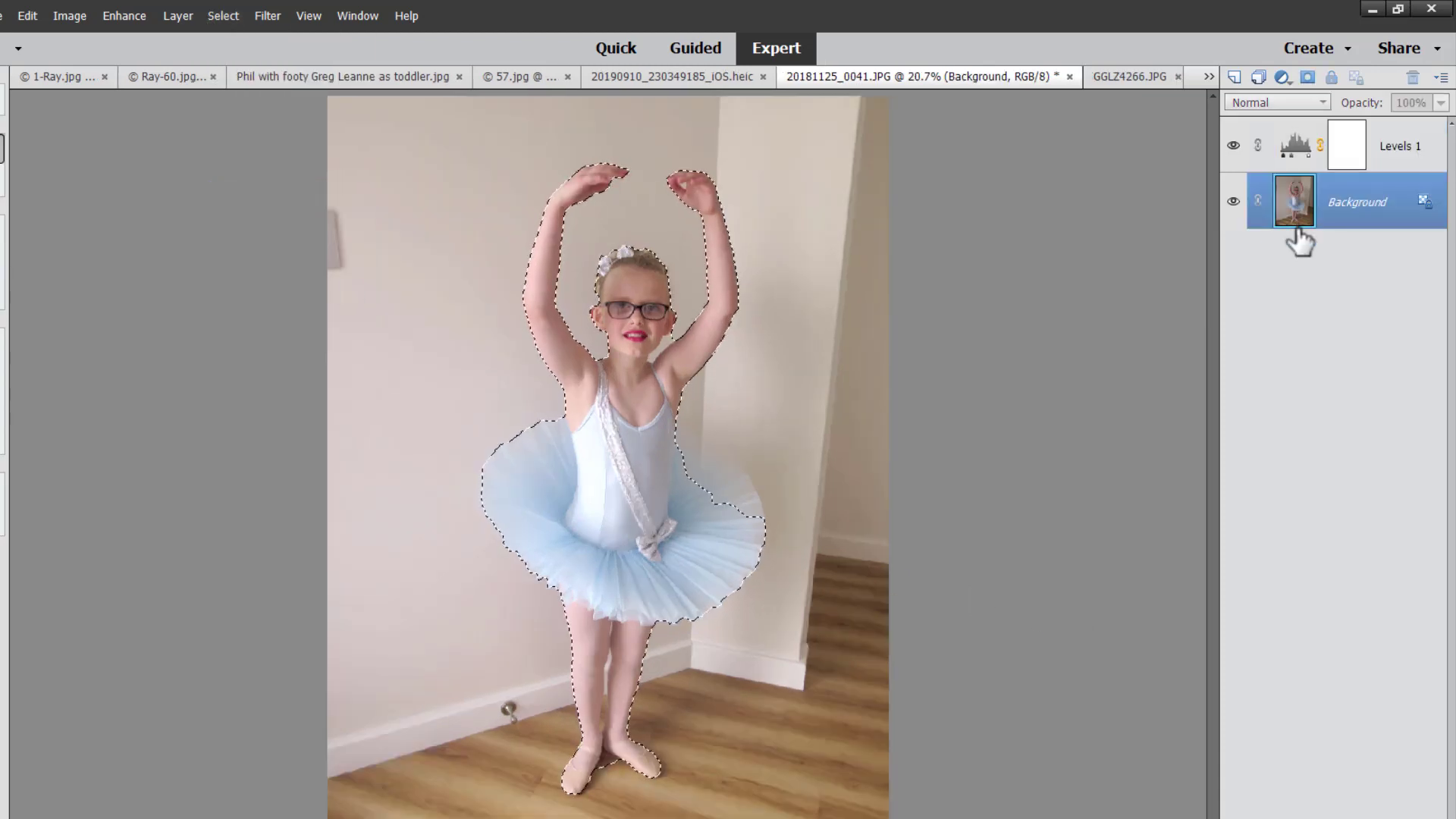
key(ctrl+j)
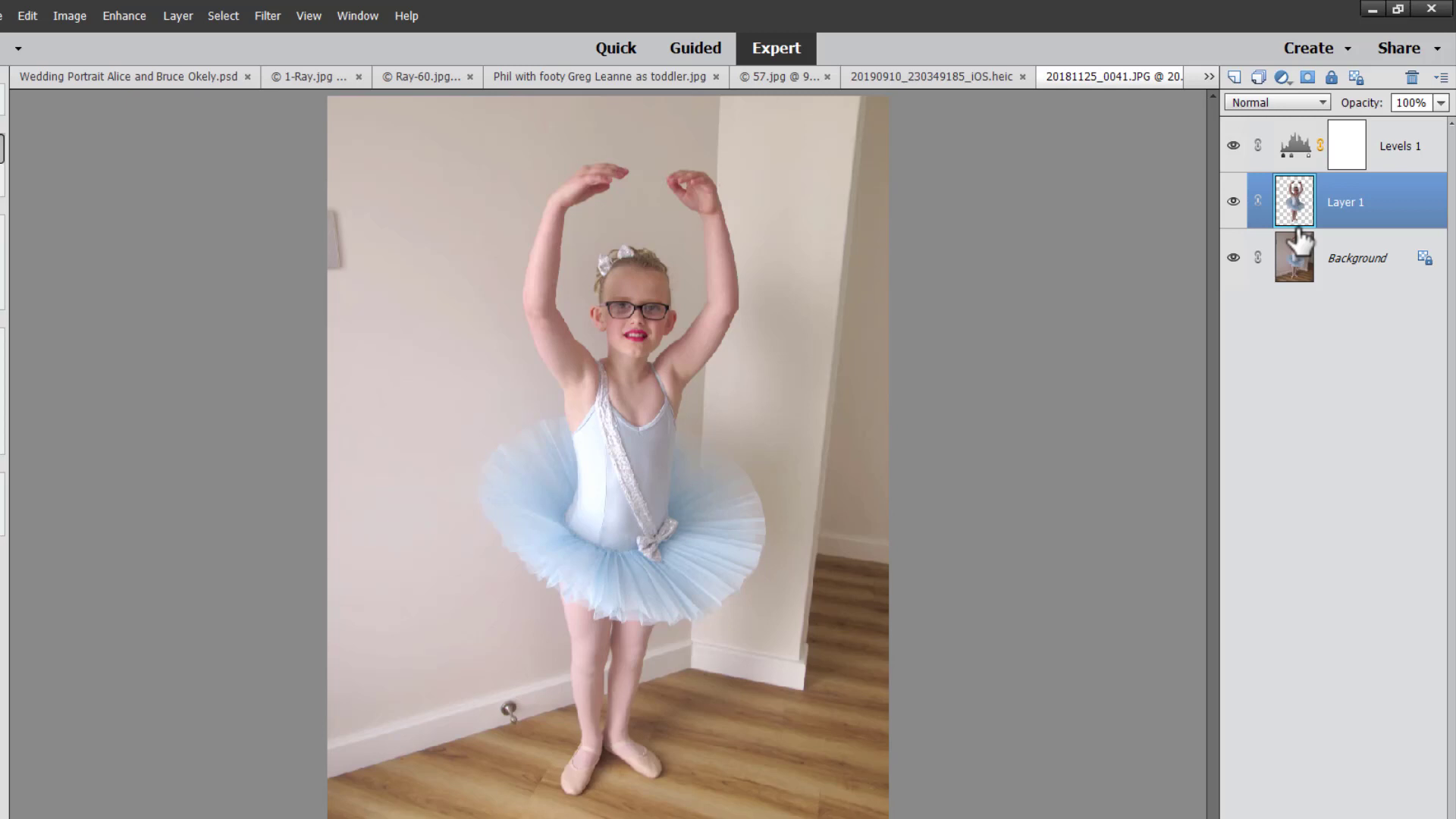
- Toggle the visibility of the Background and Layer 1 layers to inspect the dancer's cutout
click(1234, 258)
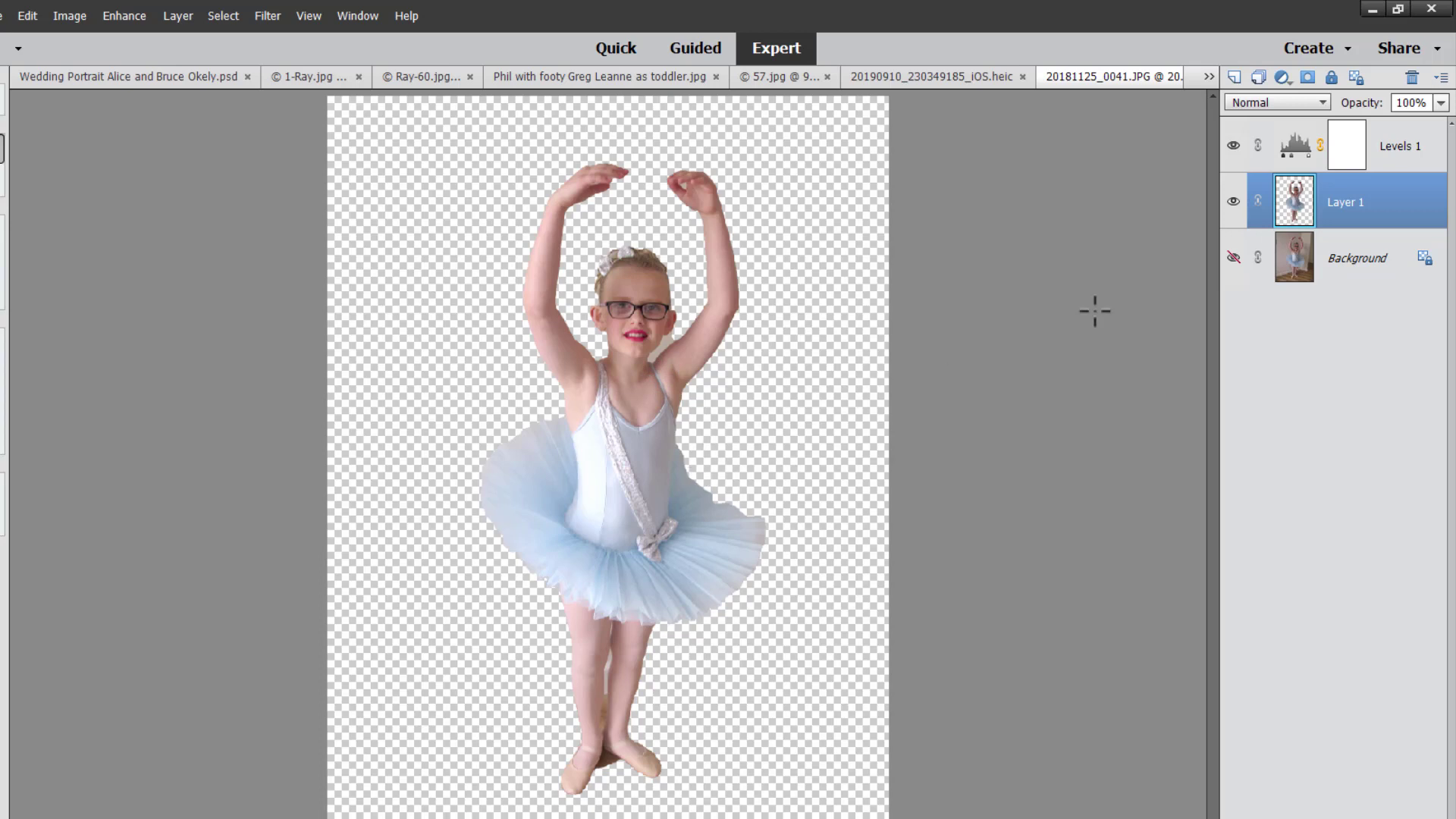
click(1234, 202)
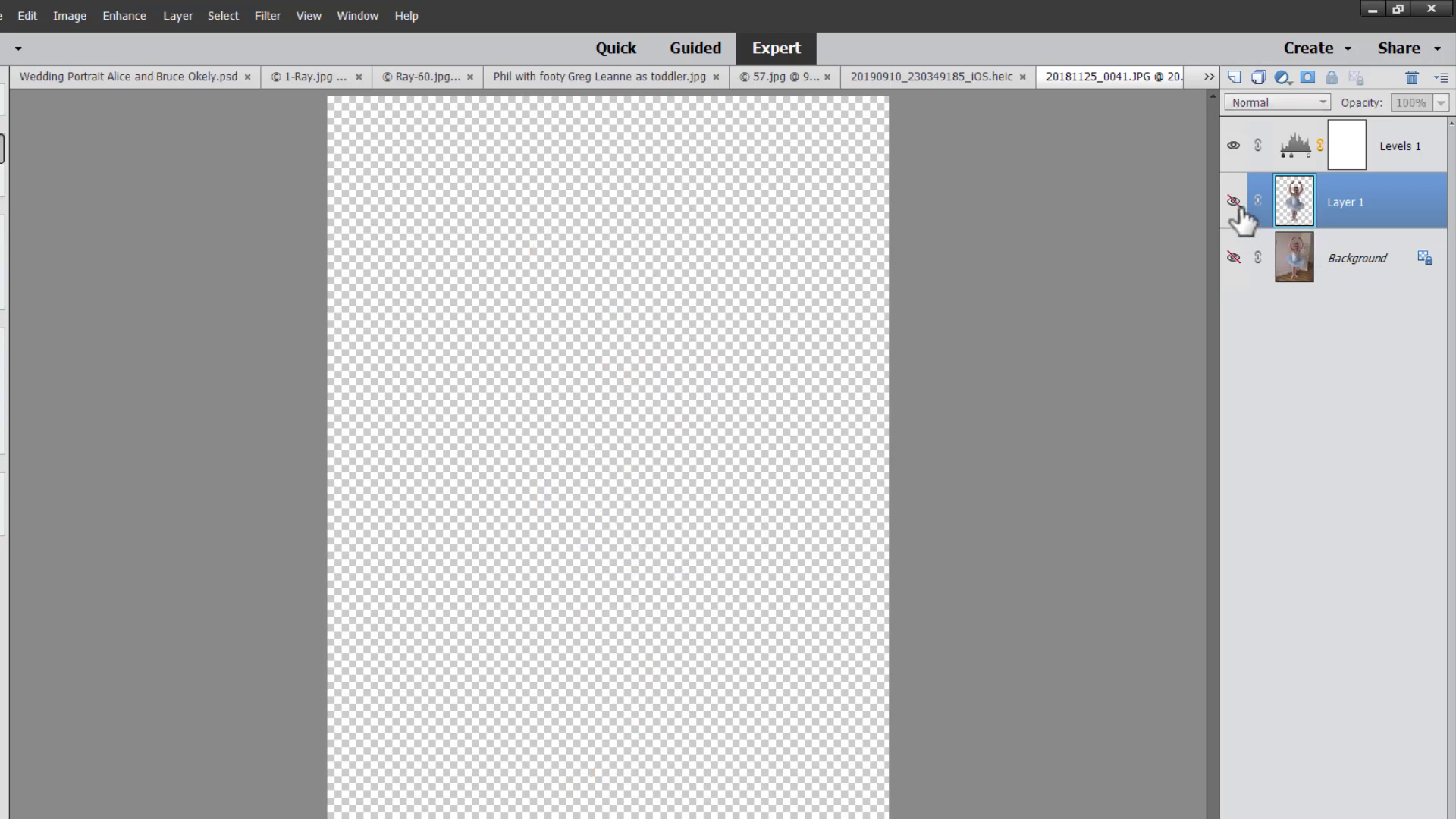
click(1233, 201)
click(1233, 258)
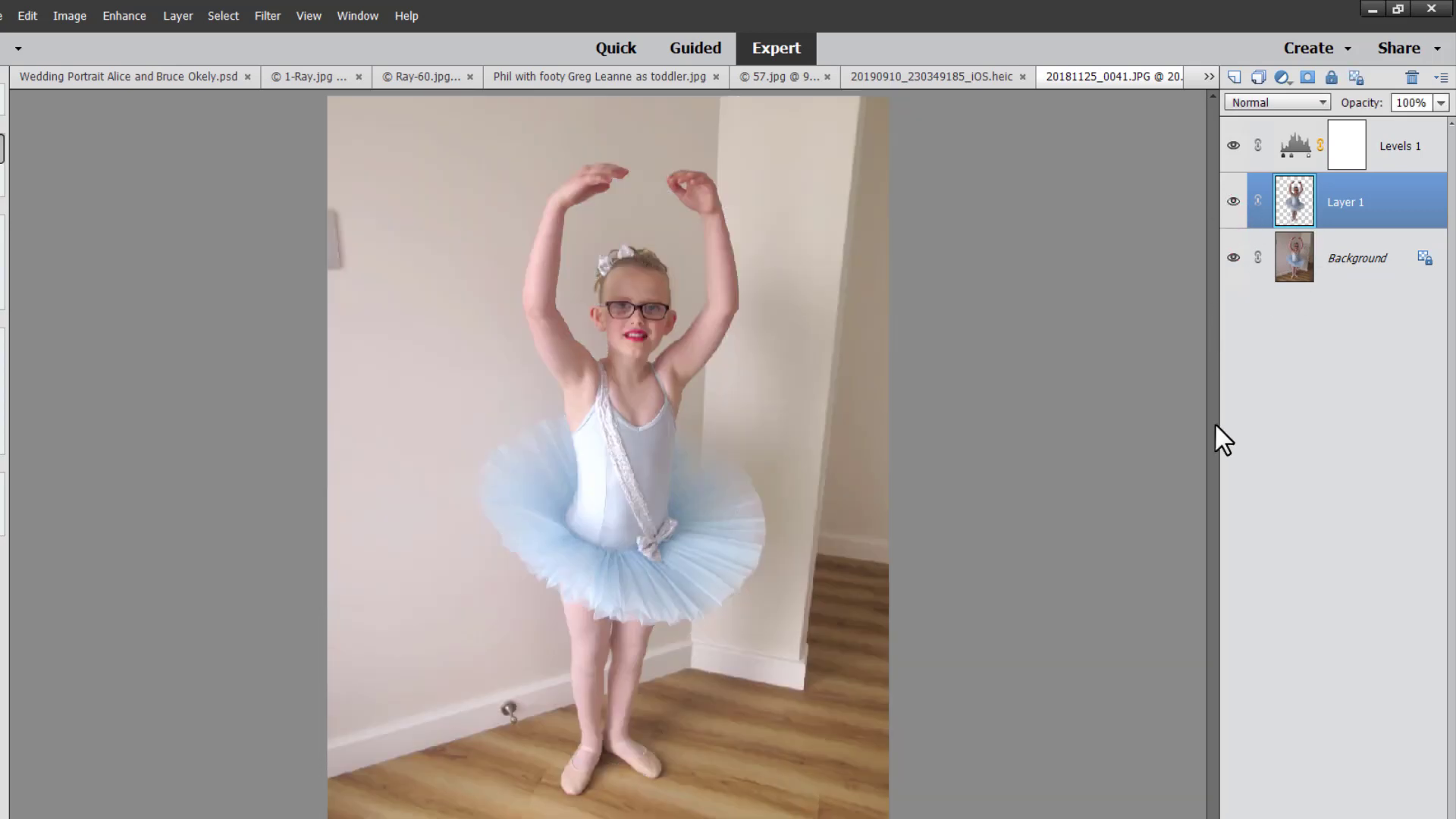
- Select the dancer again with Select Subject on the Background layer
drag(1238, 273, 1312, 222)
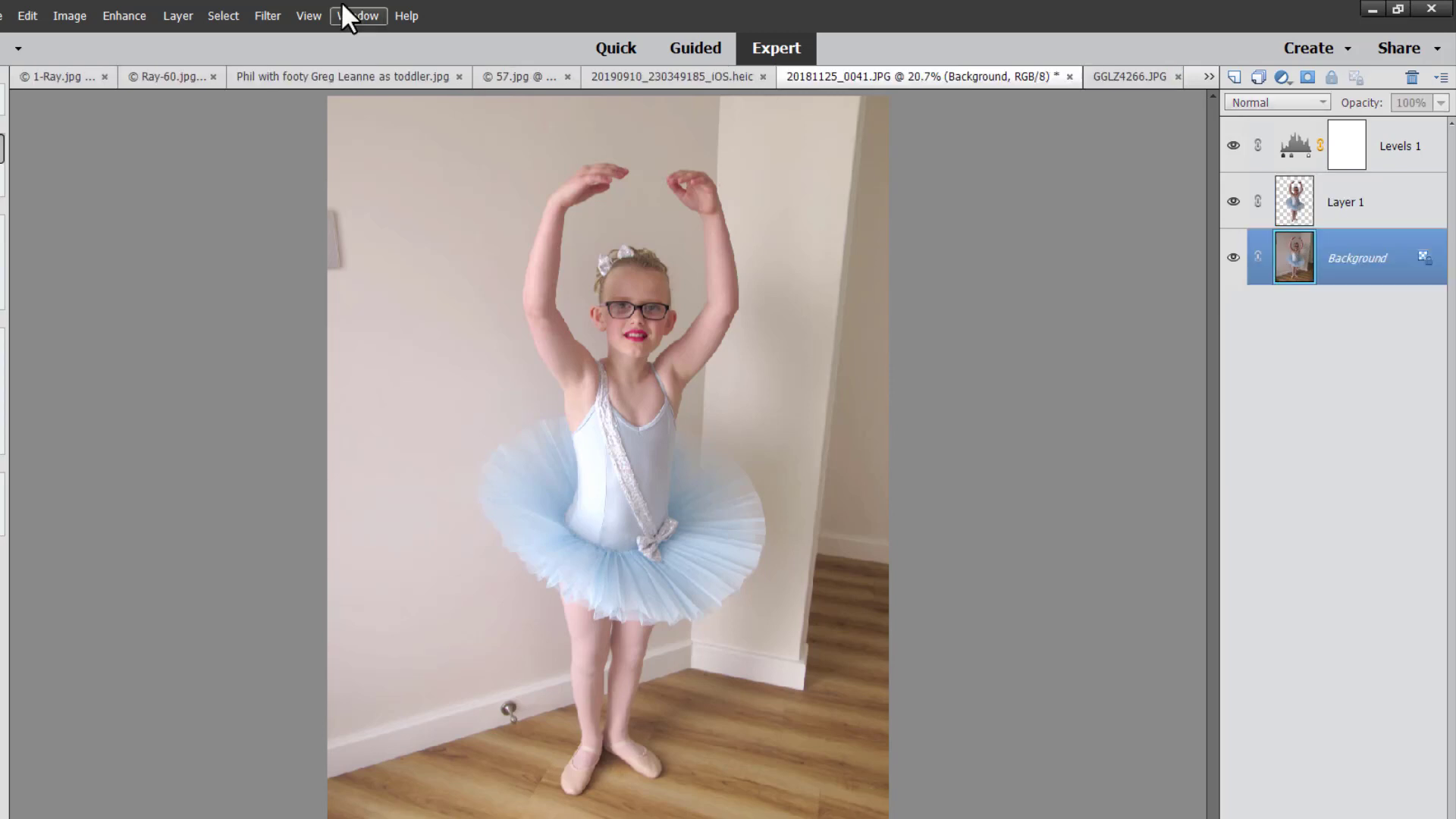
click(241, 18)
click(292, 190)
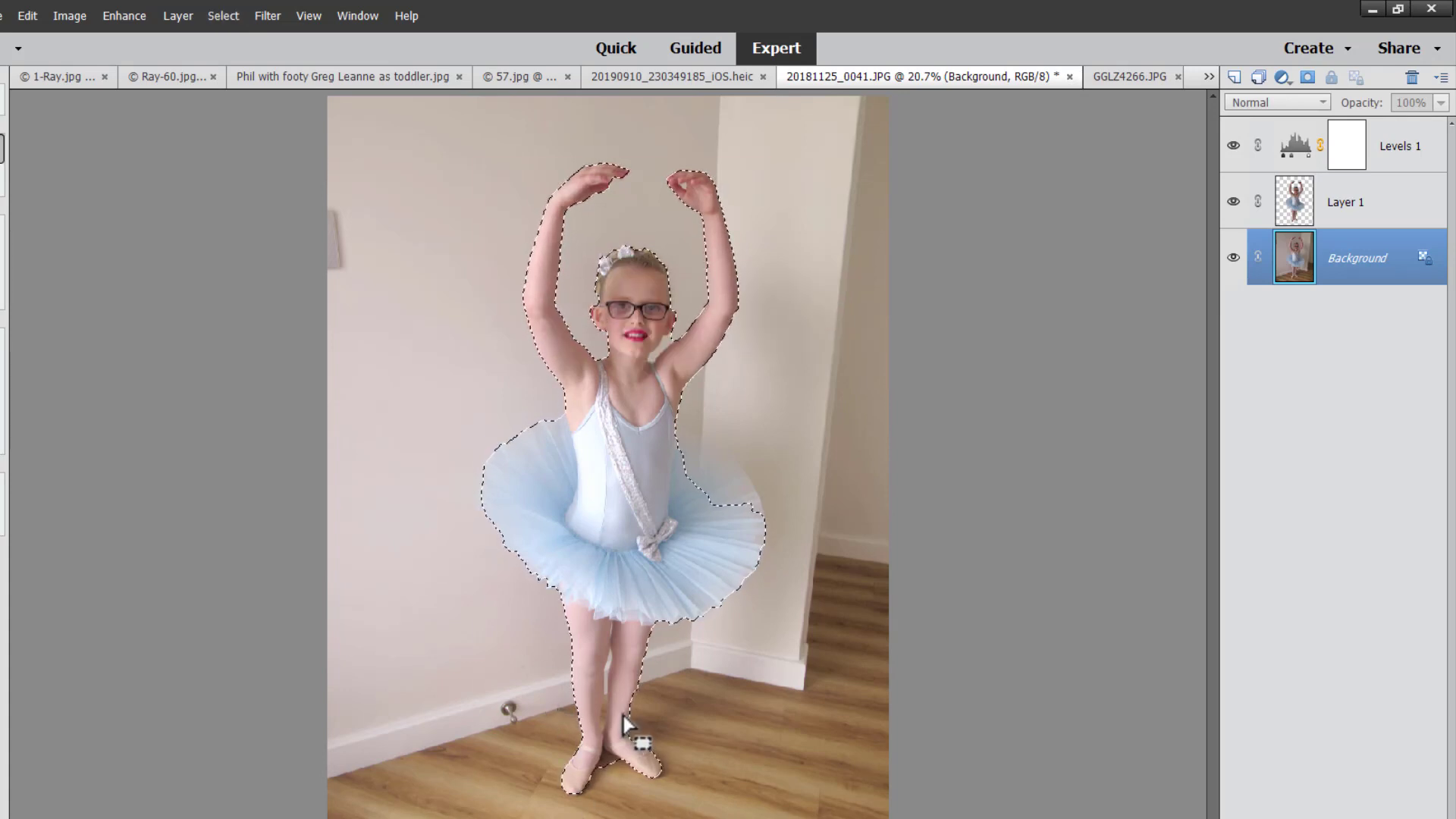
- Add the missing tutu area to the dancer's selection with the Refine Selection Brush and copy her to a new layer with the Background hidden
key(ctrl+plus)
key(ctrl+plus)
key(ctrl+plus)
key(ctrl+plus)
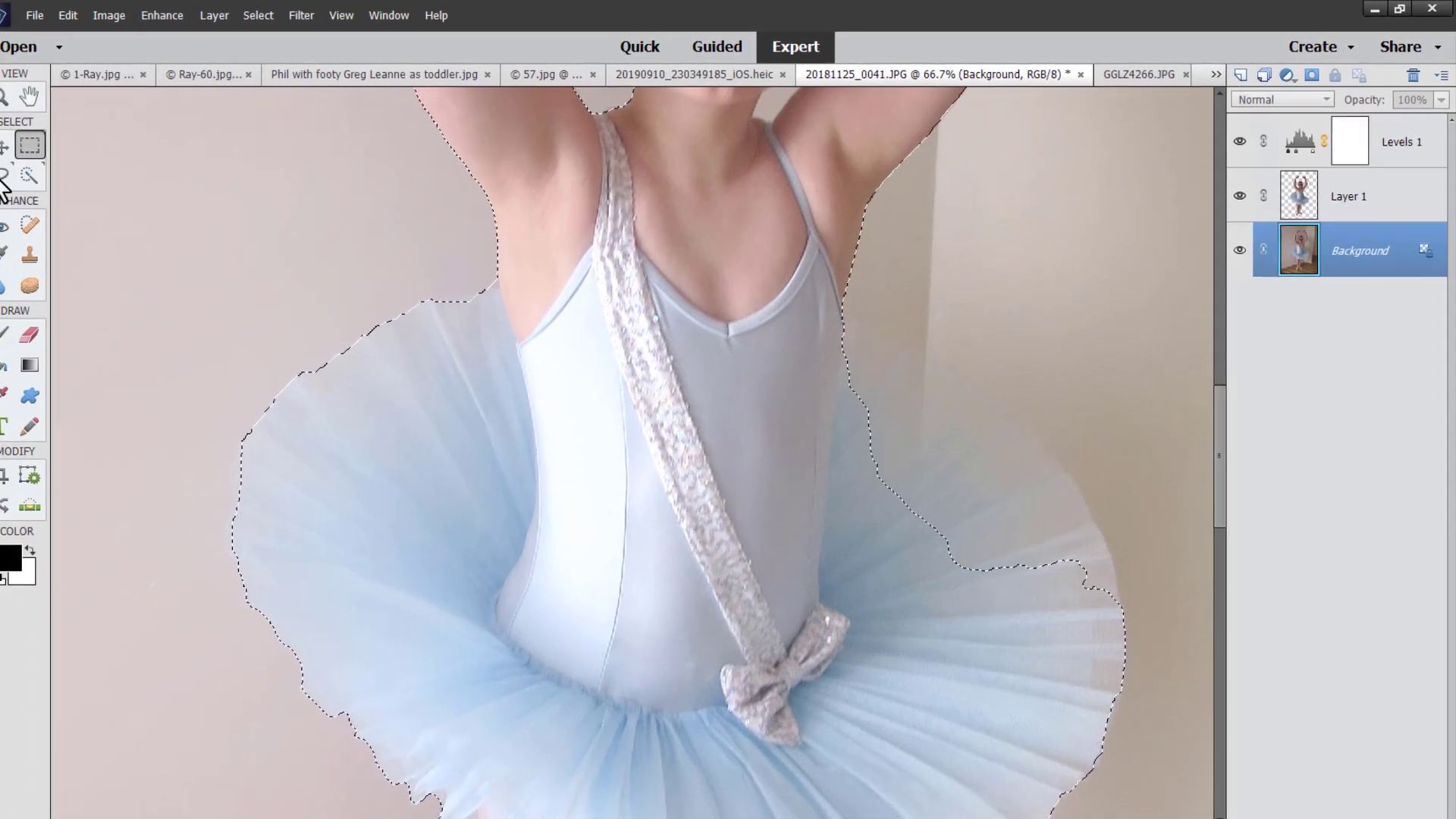
click(47, 173)
mouse_move(856, 350)
mouse_down()
mouse_move(895, 356)
mouse_move(987, 441)
mouse_up()
click(122, 782)
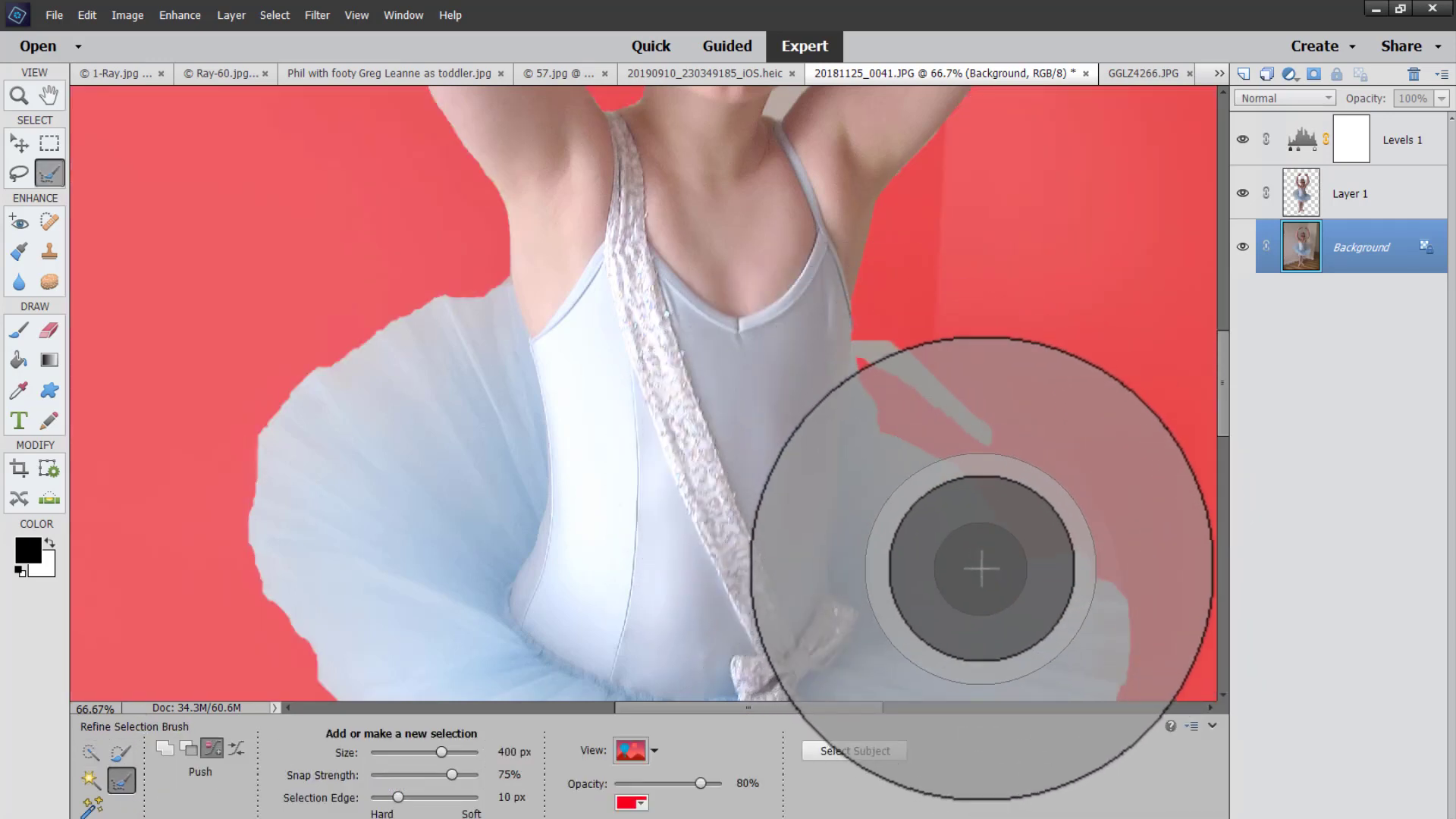
mouse_move(1085, 595)
mouse_down()
mouse_move(832, 384)
mouse_move(872, 381)
mouse_move(952, 418)
mouse_move(1031, 484)
mouse_move(1079, 569)
mouse_move(1066, 648)
mouse_up()
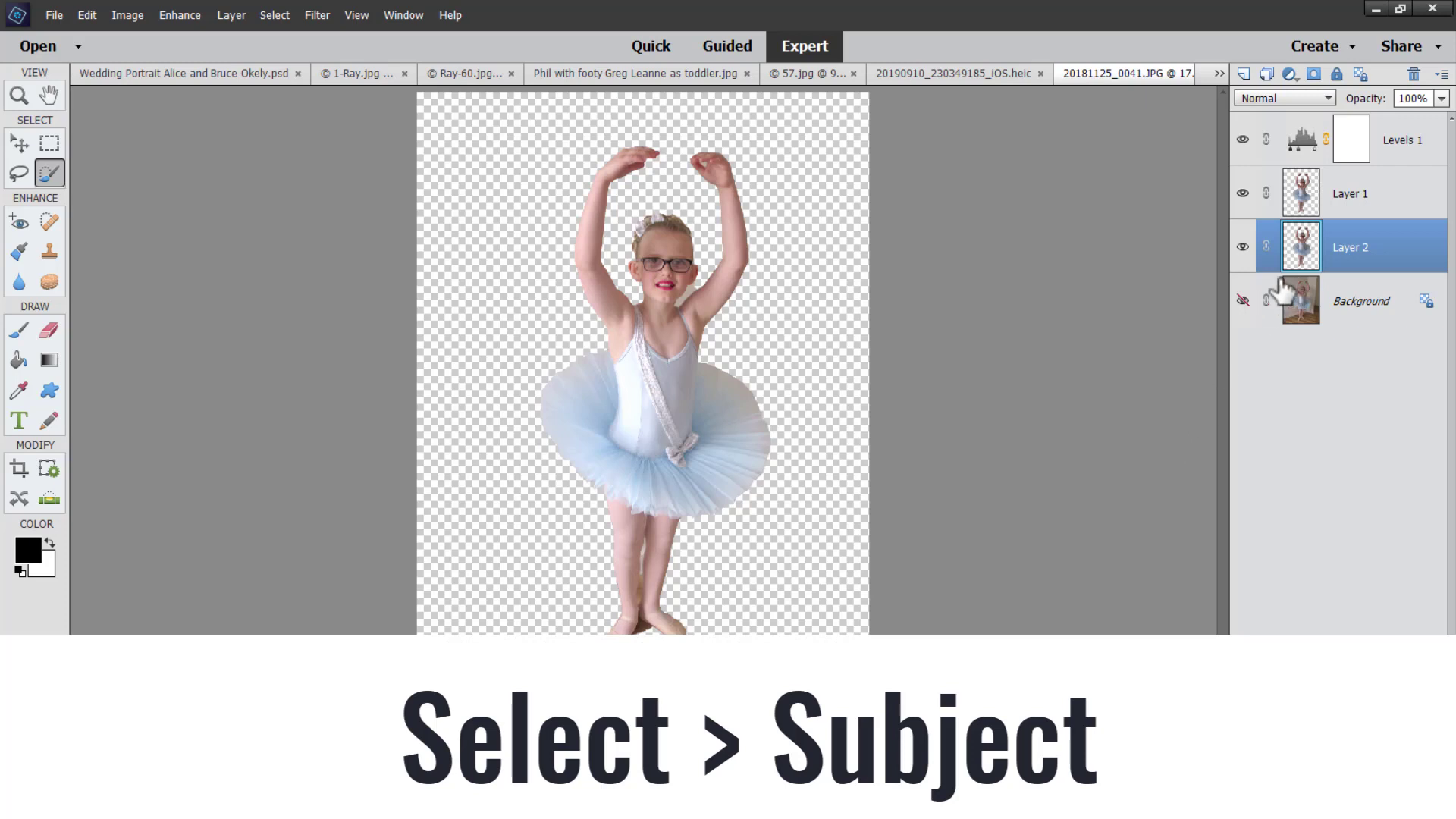
click(1243, 302)
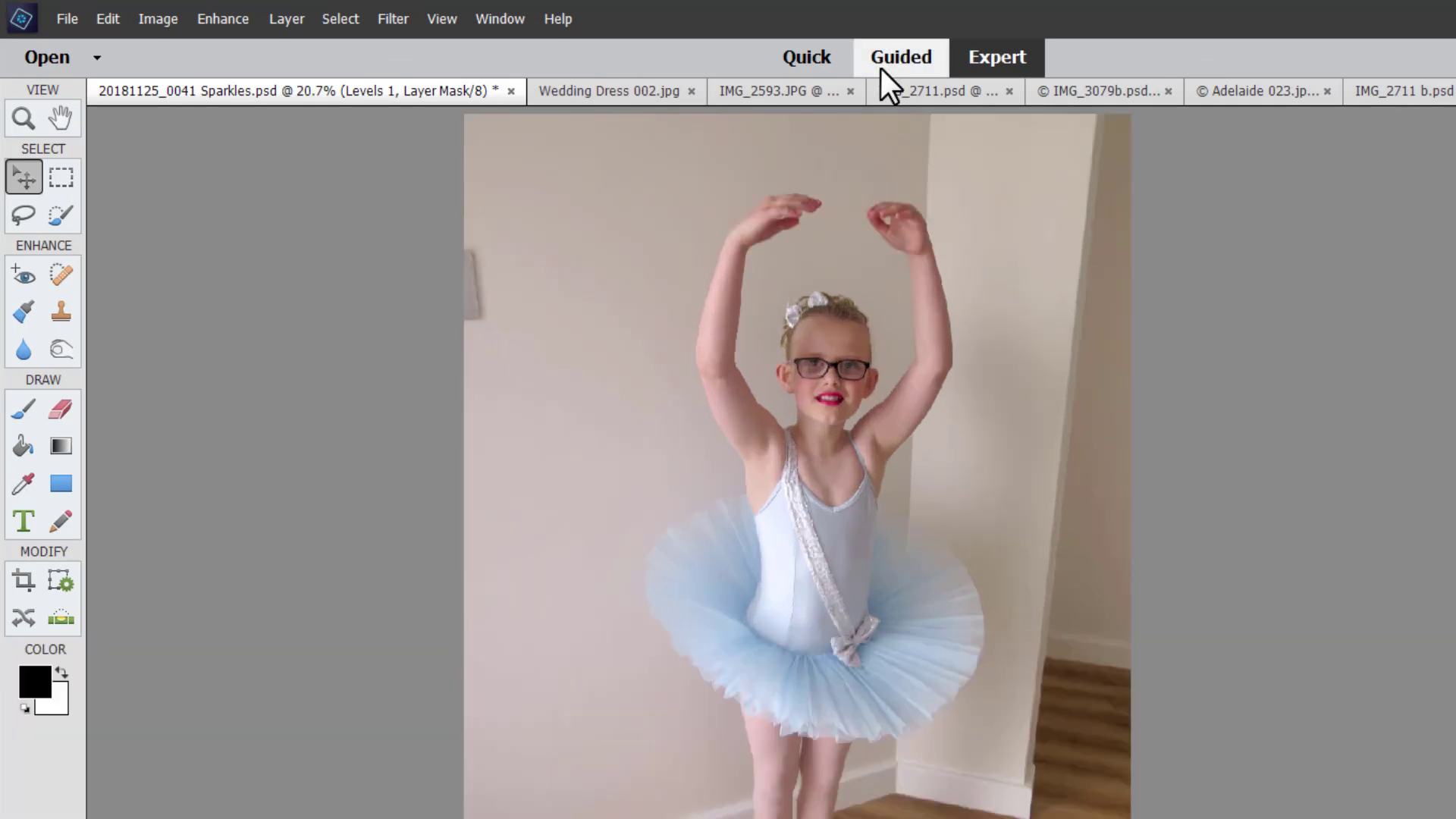
- Open the Pattern Brush fun edit for 20181125_0041 Sparkles.psd
click(899, 57)
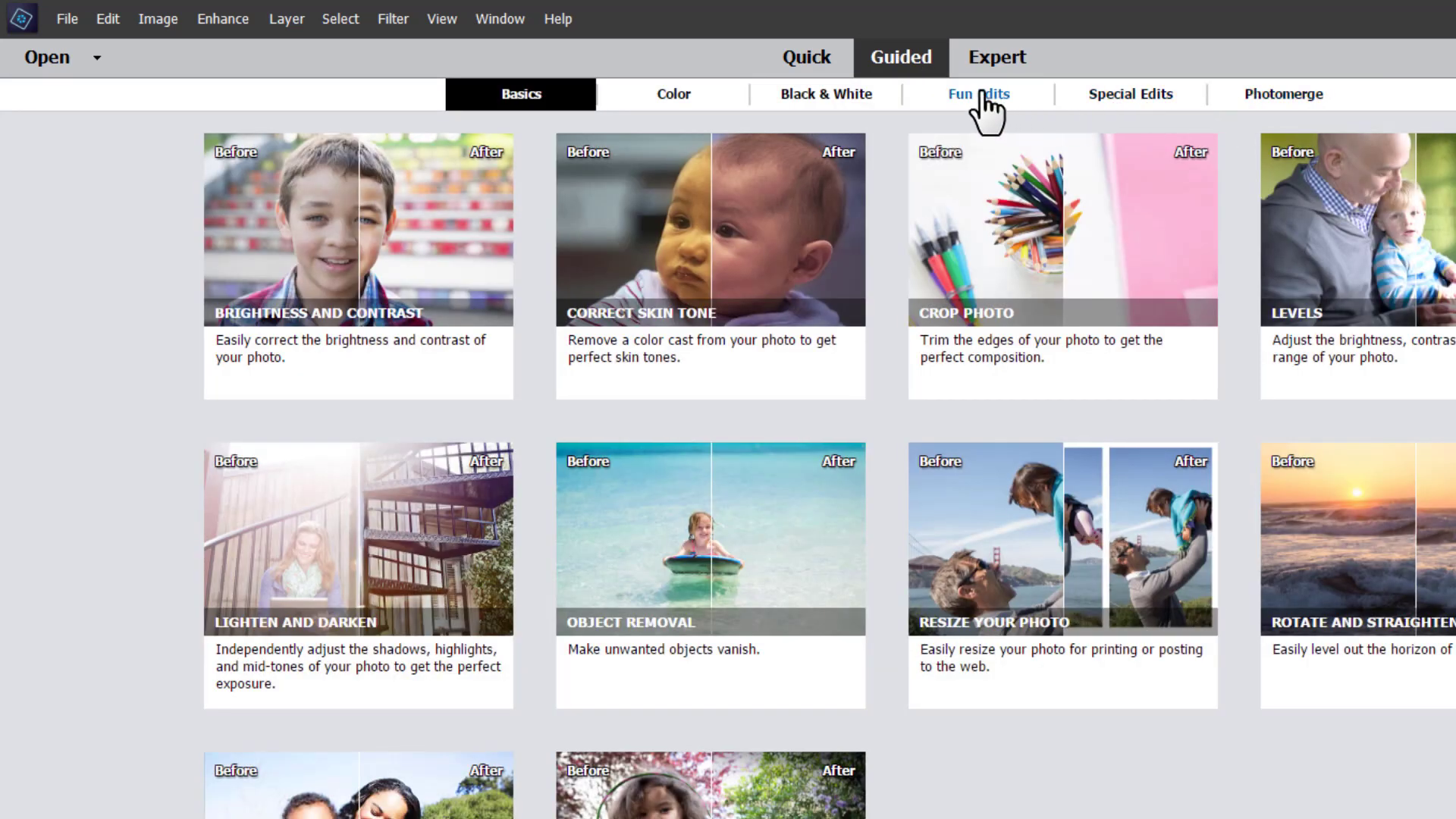
click(983, 93)
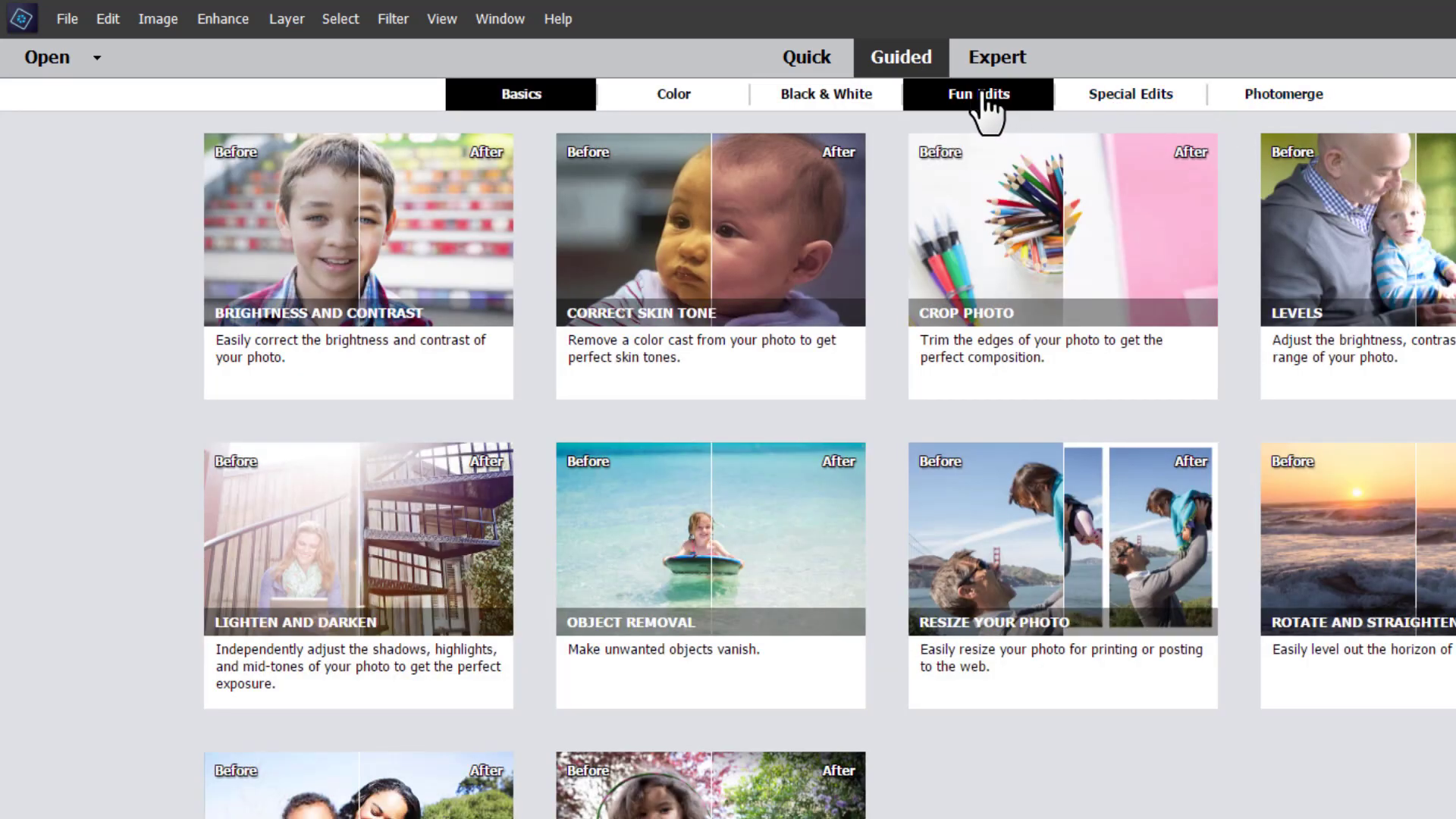
scroll(429, 725, down, 5)
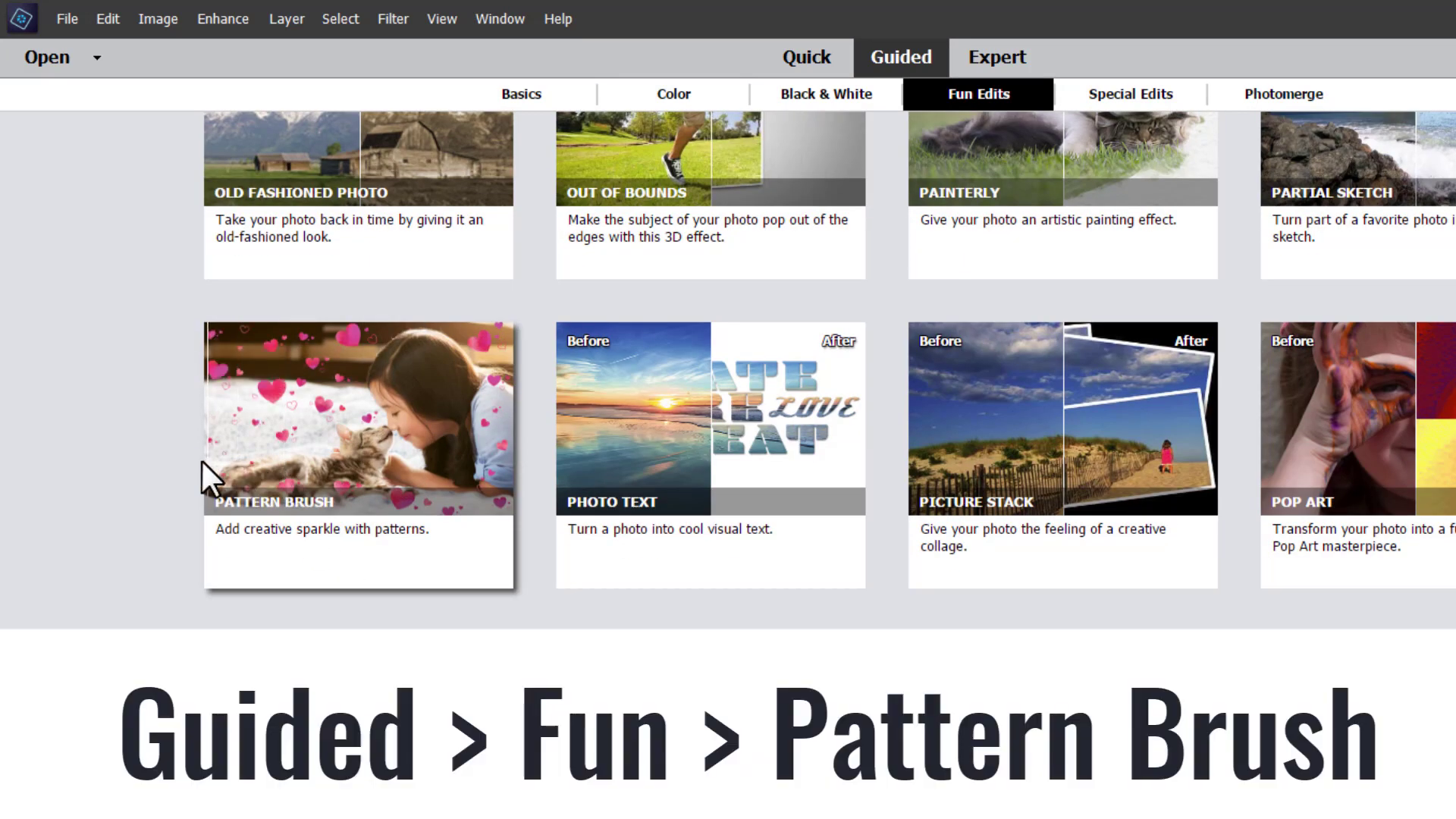
click(316, 481)
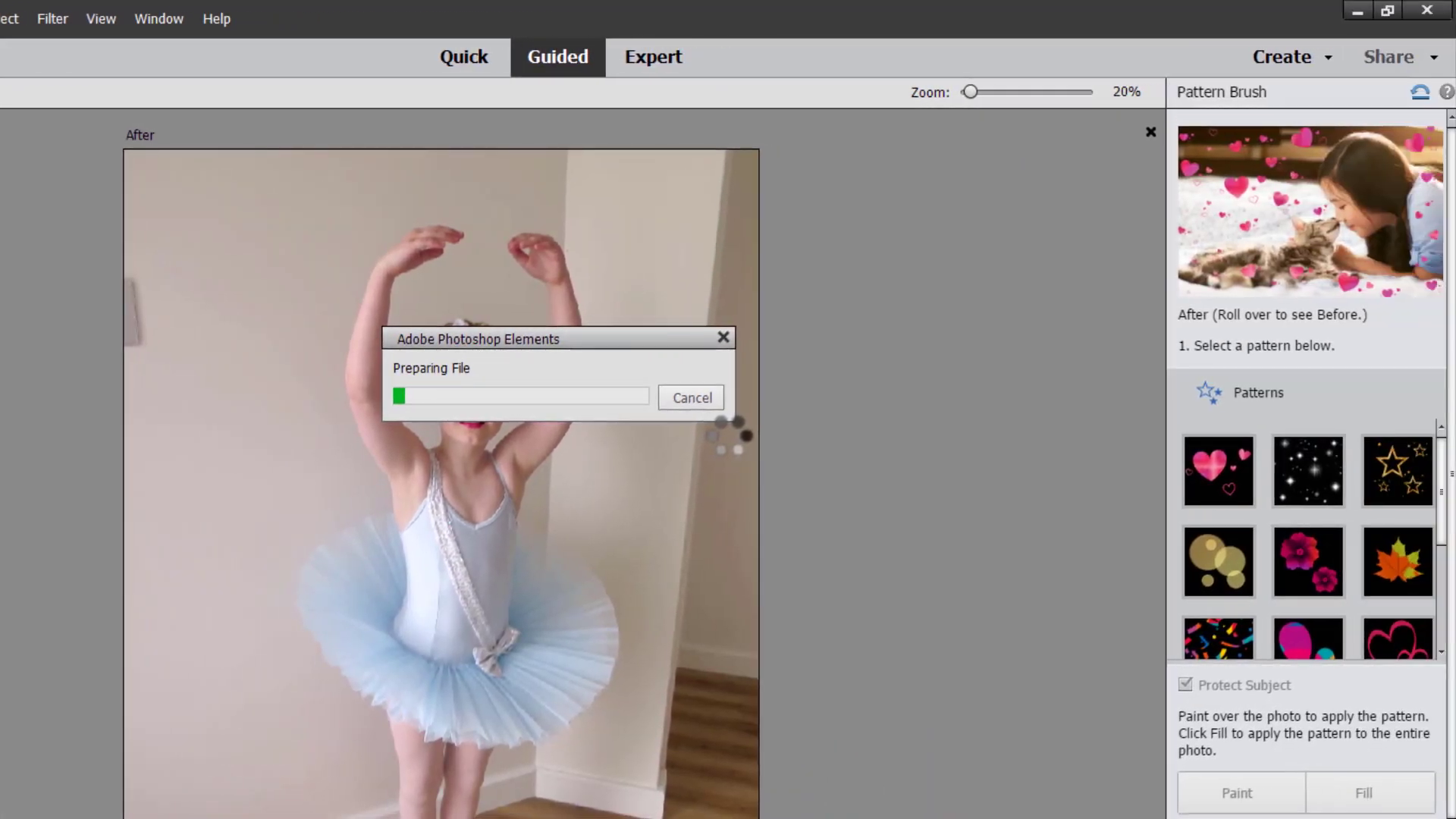
- Choose the white sparkle pattern and paint it over the walls and floor around the dancer with Protect Subject on
mouse_move(1221, 192)
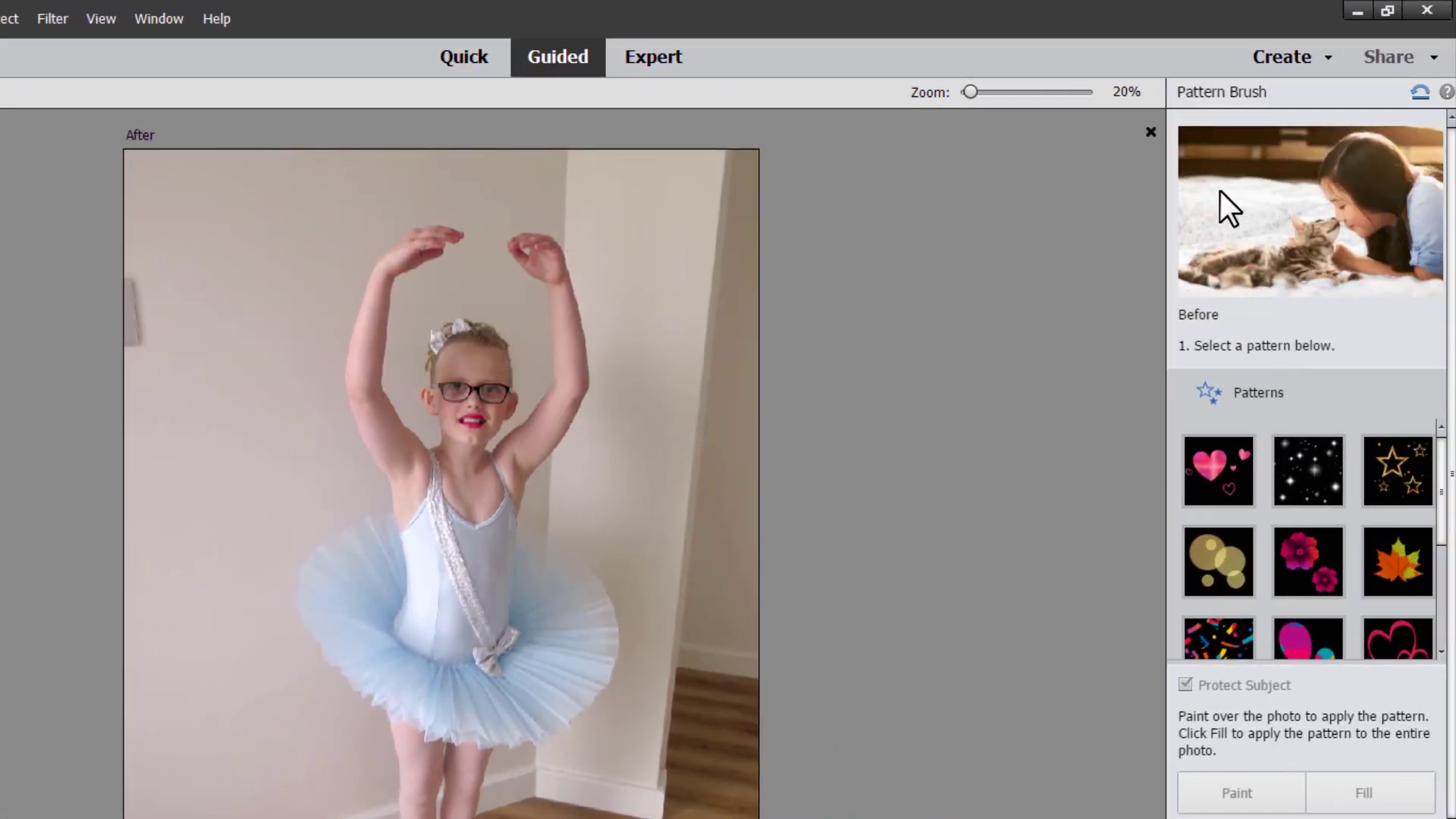
scroll(1250, 214, down, 5)
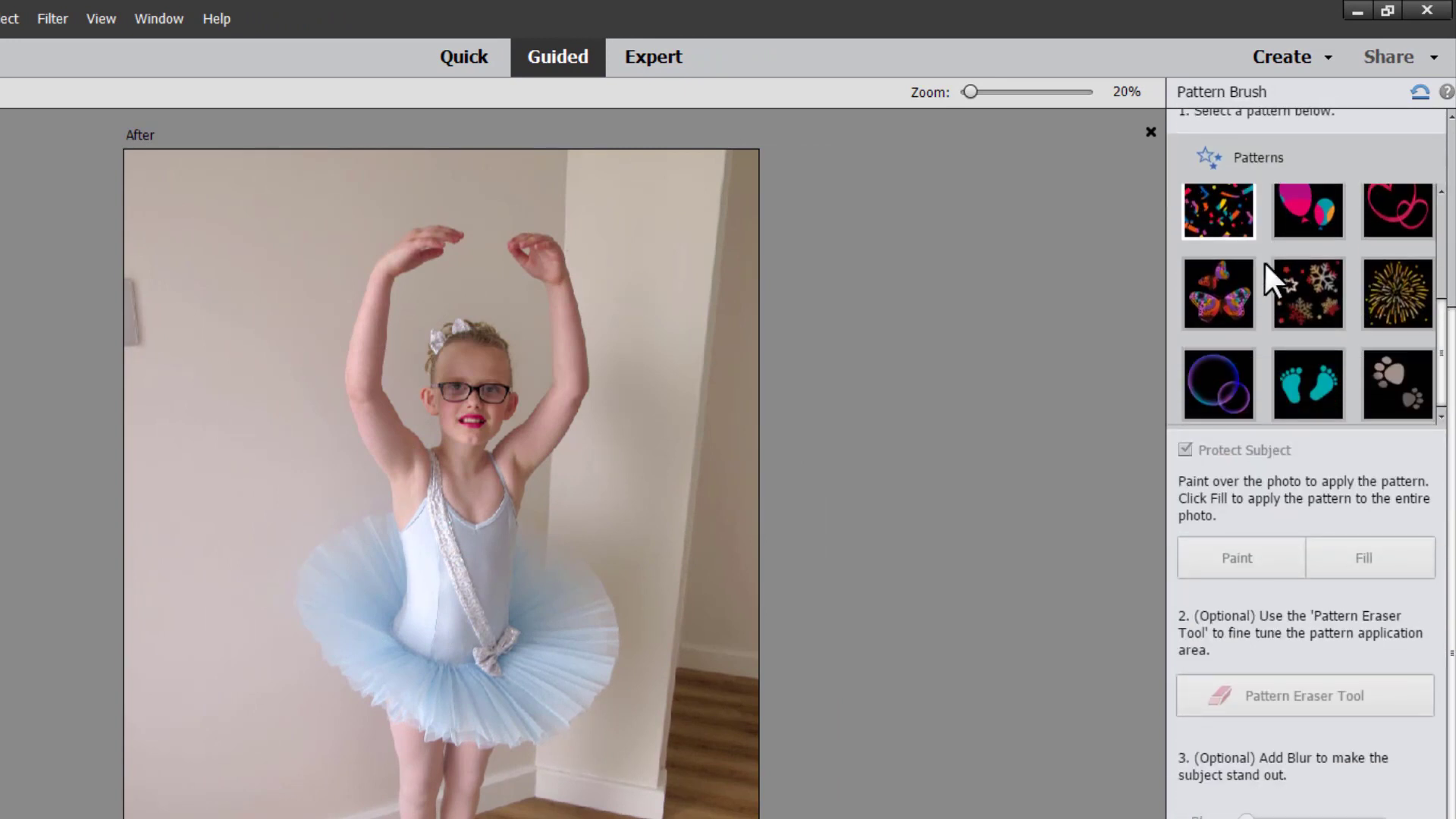
scroll(1341, 689, up, 3)
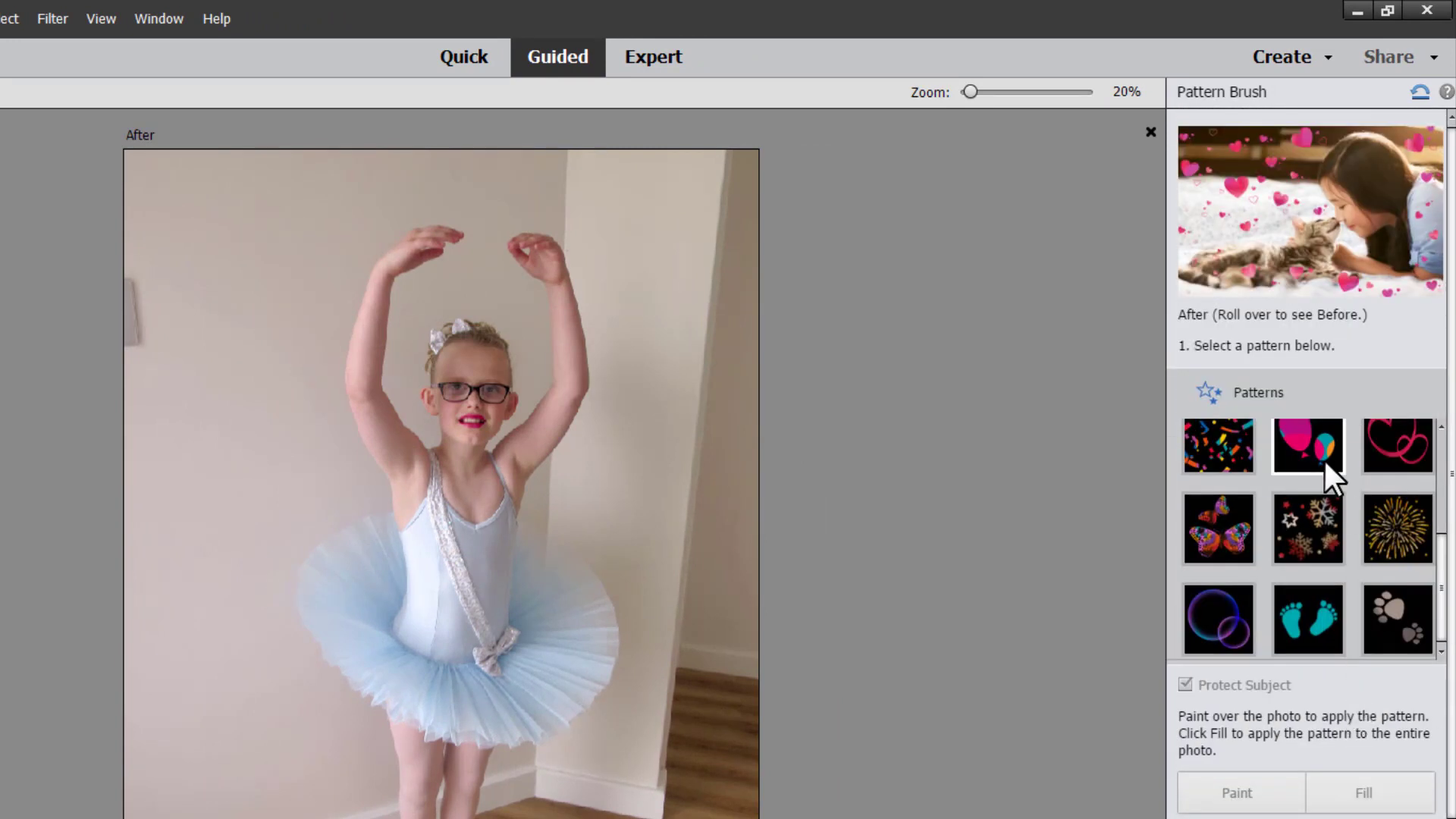
scroll(1313, 552, up, 2)
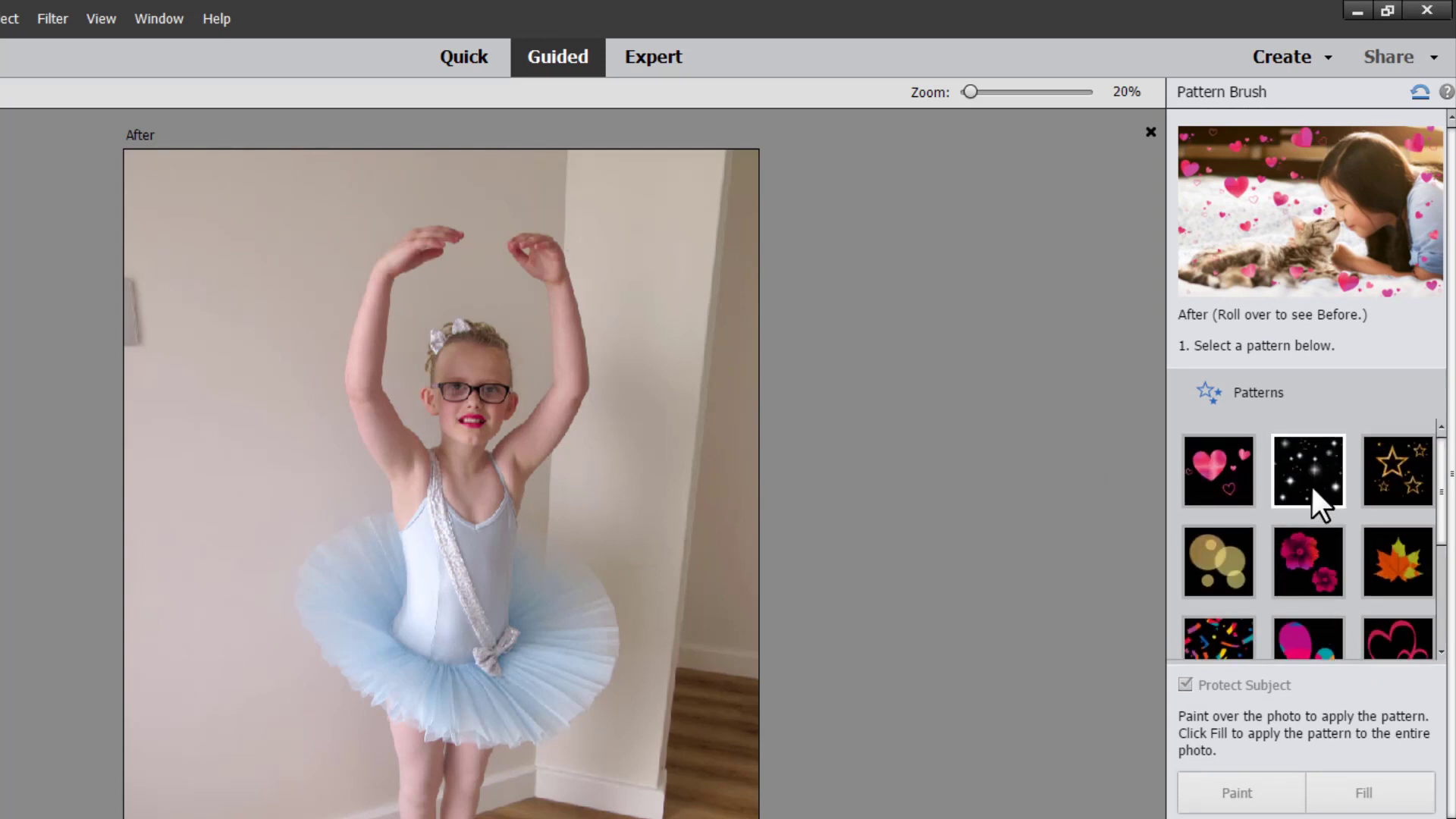
click(1310, 472)
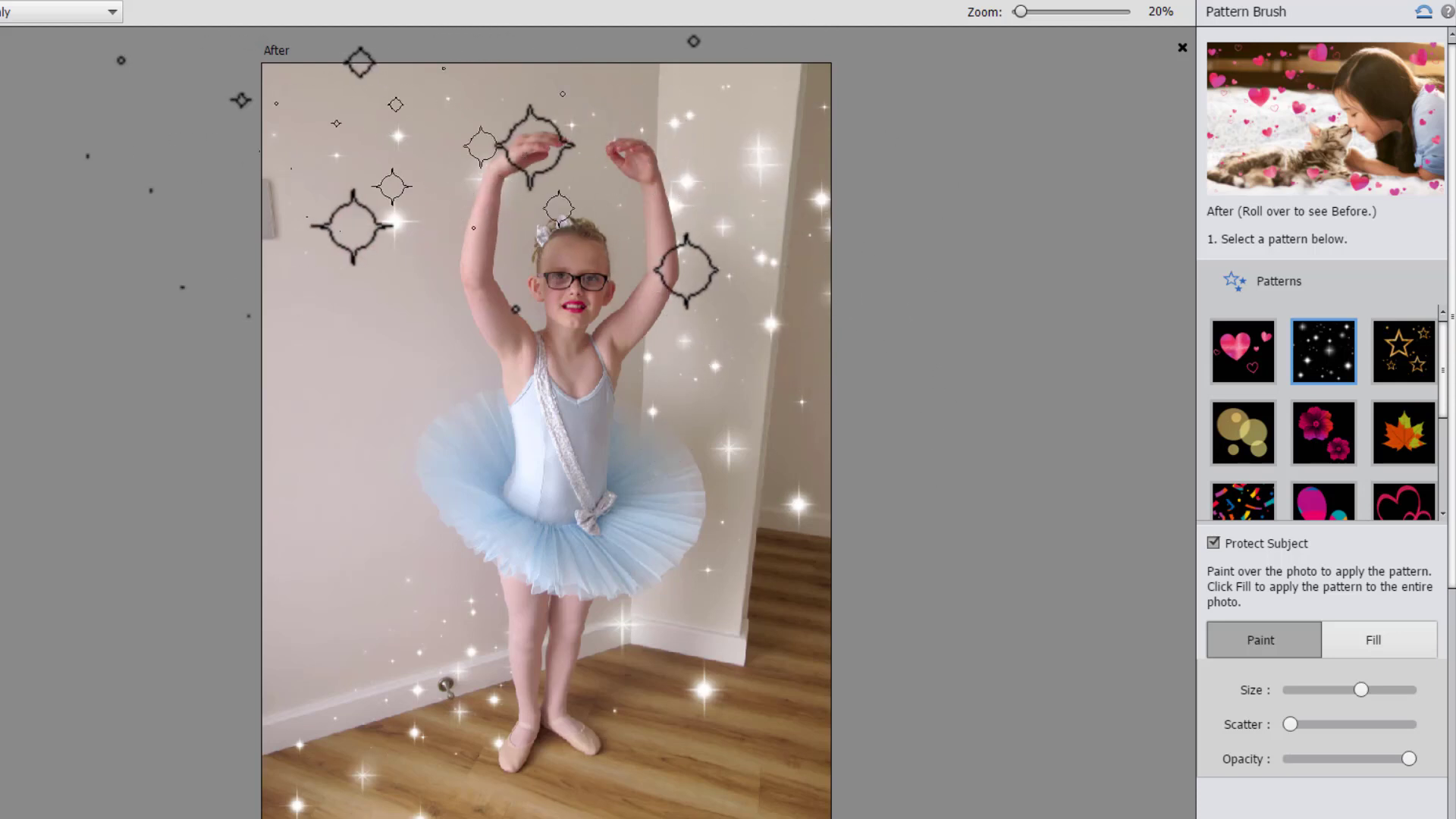
click(379, 626)
click(534, 262)
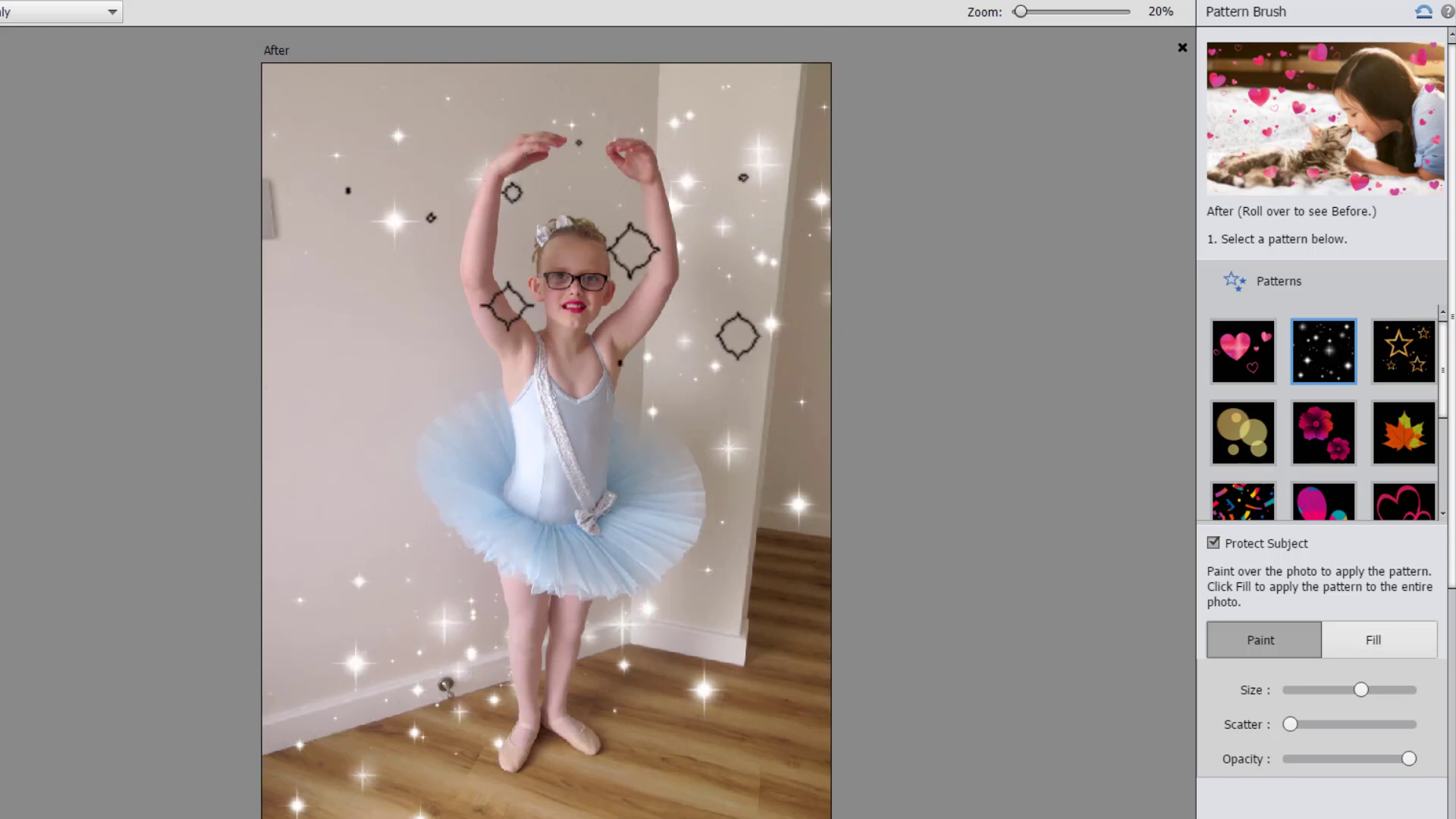
drag(682, 91, 303, 15)
drag(339, 732, 747, 562)
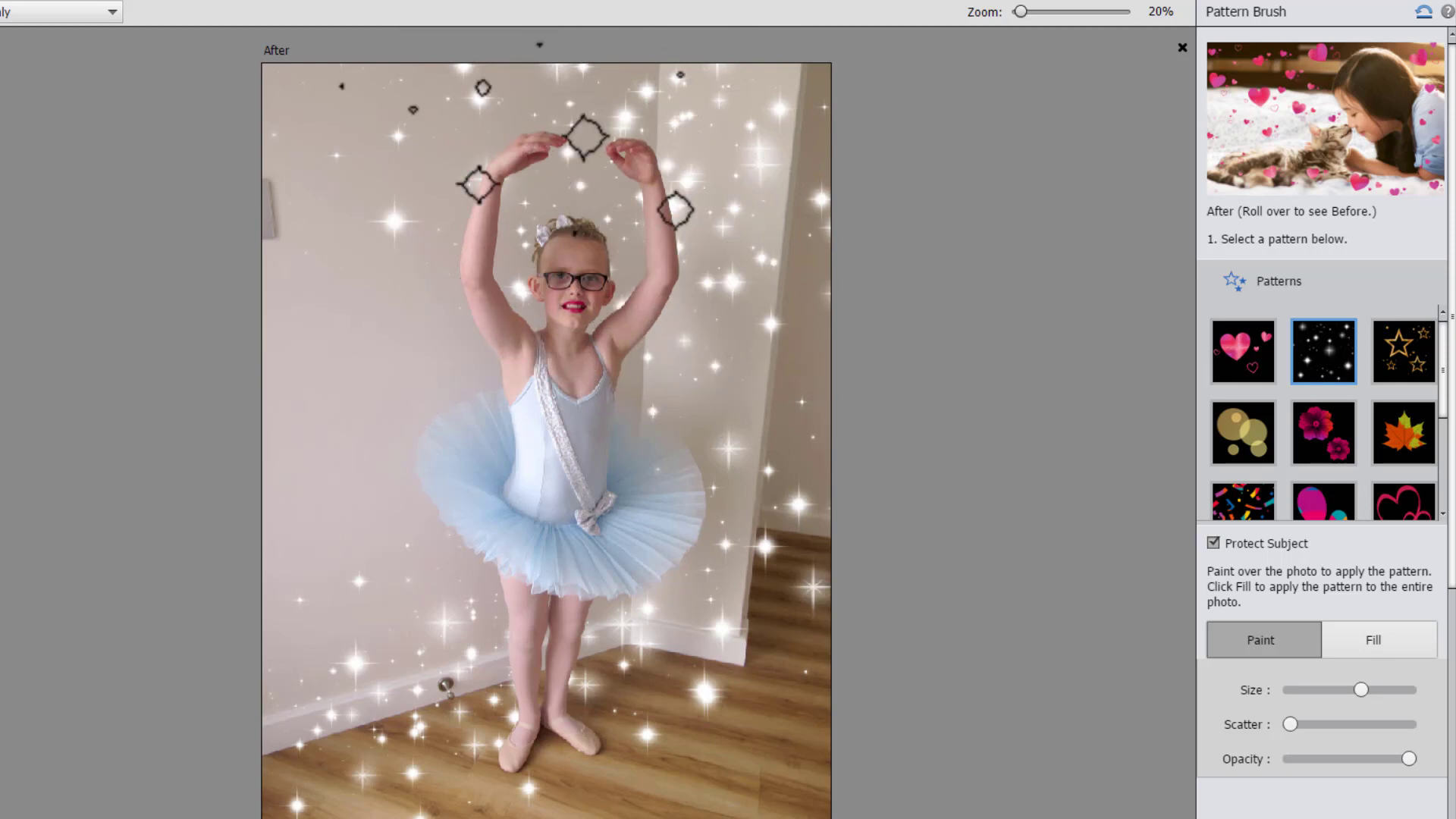
click(515, 141)
- Try out the Pattern Eraser Tool, then paint more sparkles beside the dancer's raised arm and around her feet
scroll(1317, 769, down, 3)
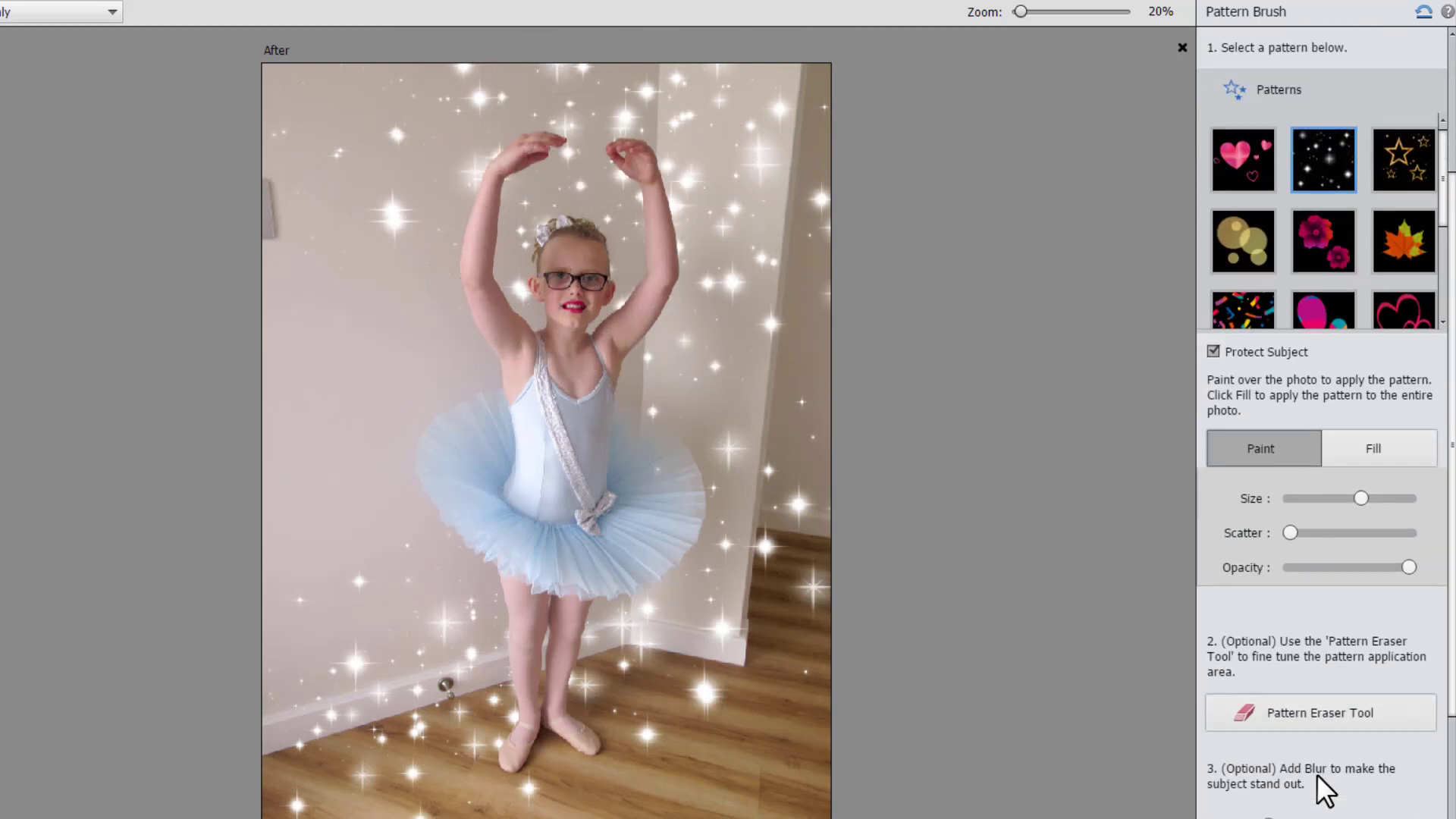
scroll(1317, 780, down, 2)
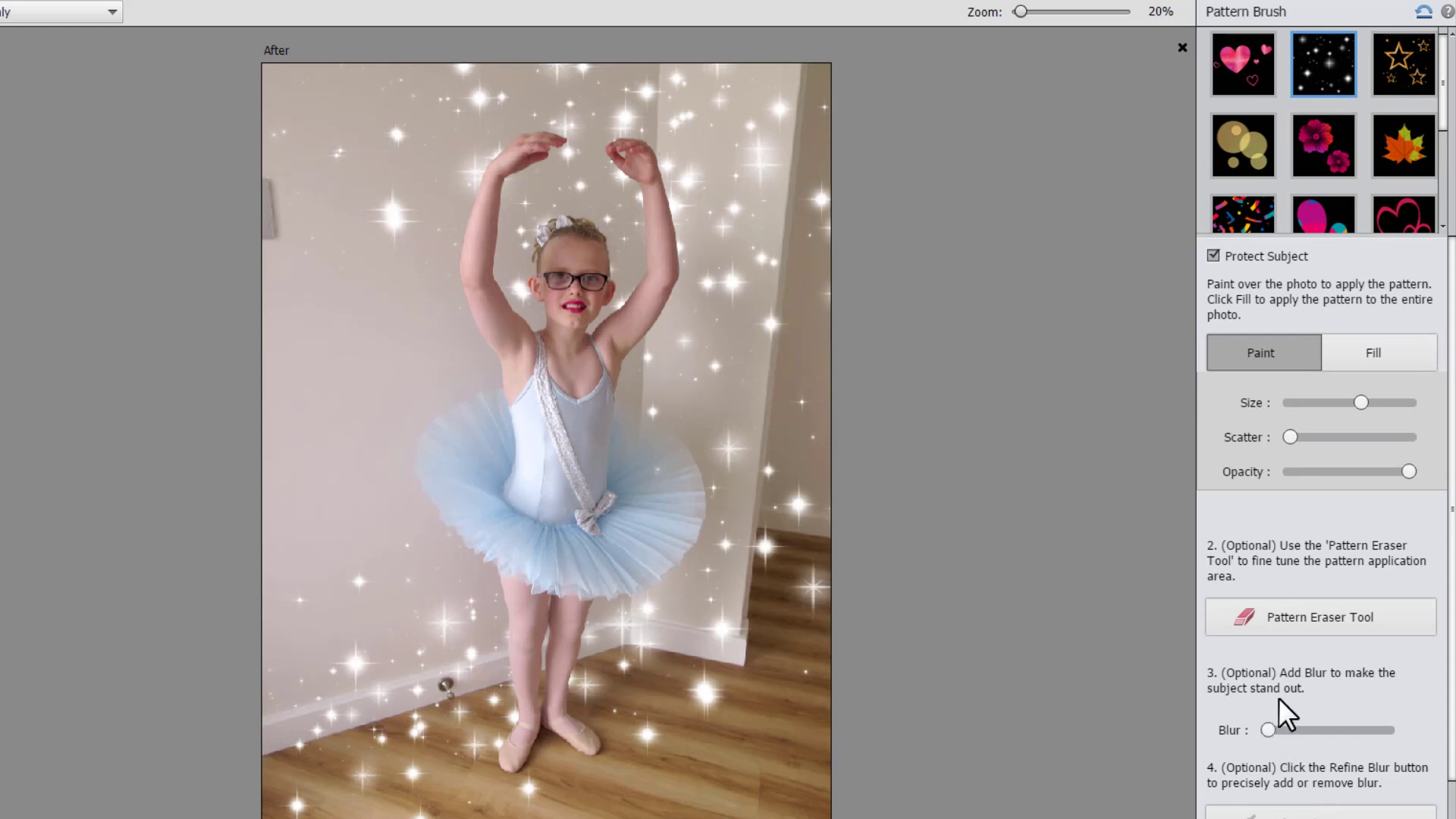
scroll(1304, 634, up, 1)
click(1305, 543)
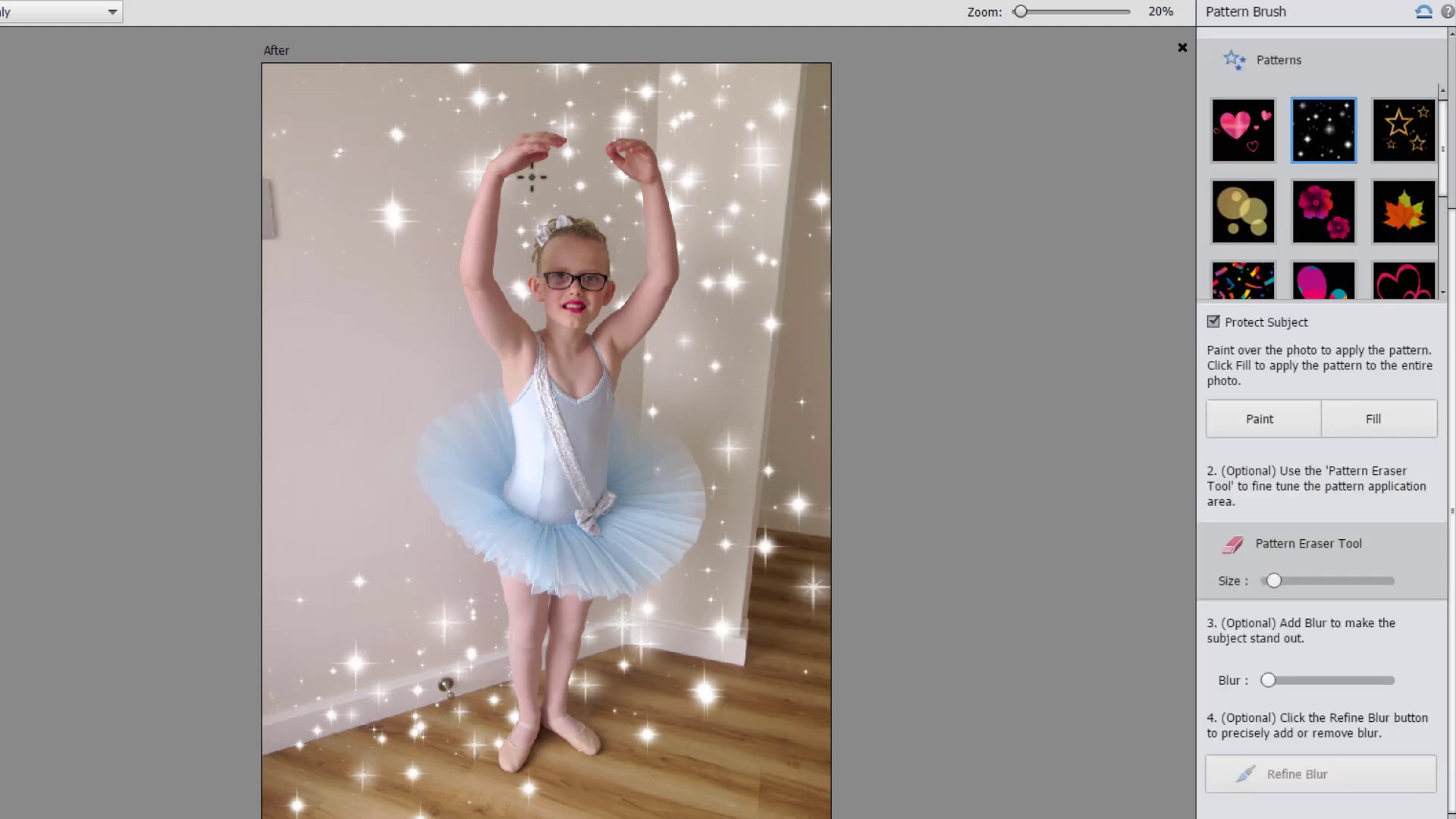
click(1228, 422)
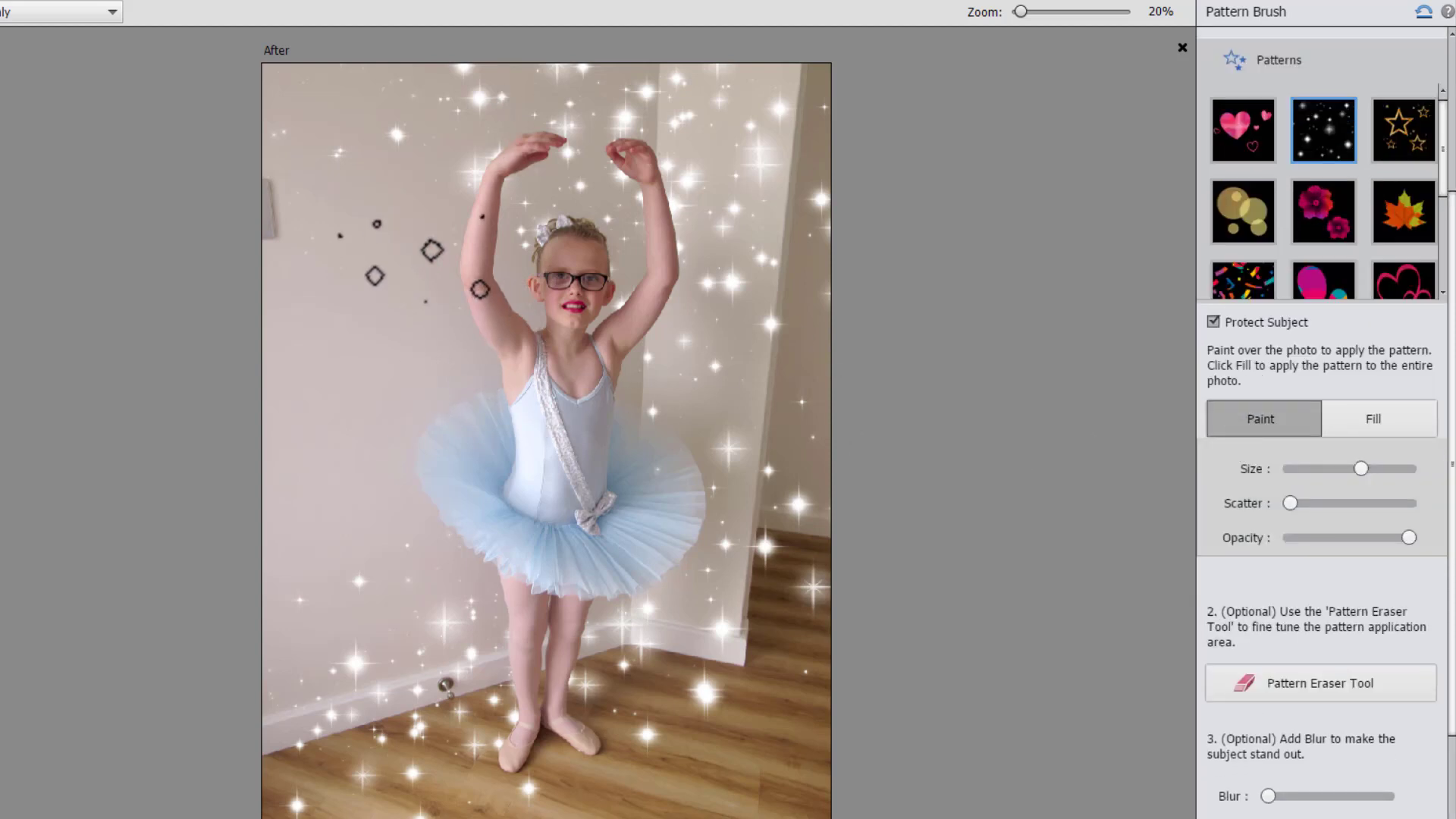
mouse_move(425, 258)
mouse_down()
mouse_move(458, 140)
mouse_move(354, 121)
mouse_move(533, 127)
mouse_move(459, 171)
mouse_up()
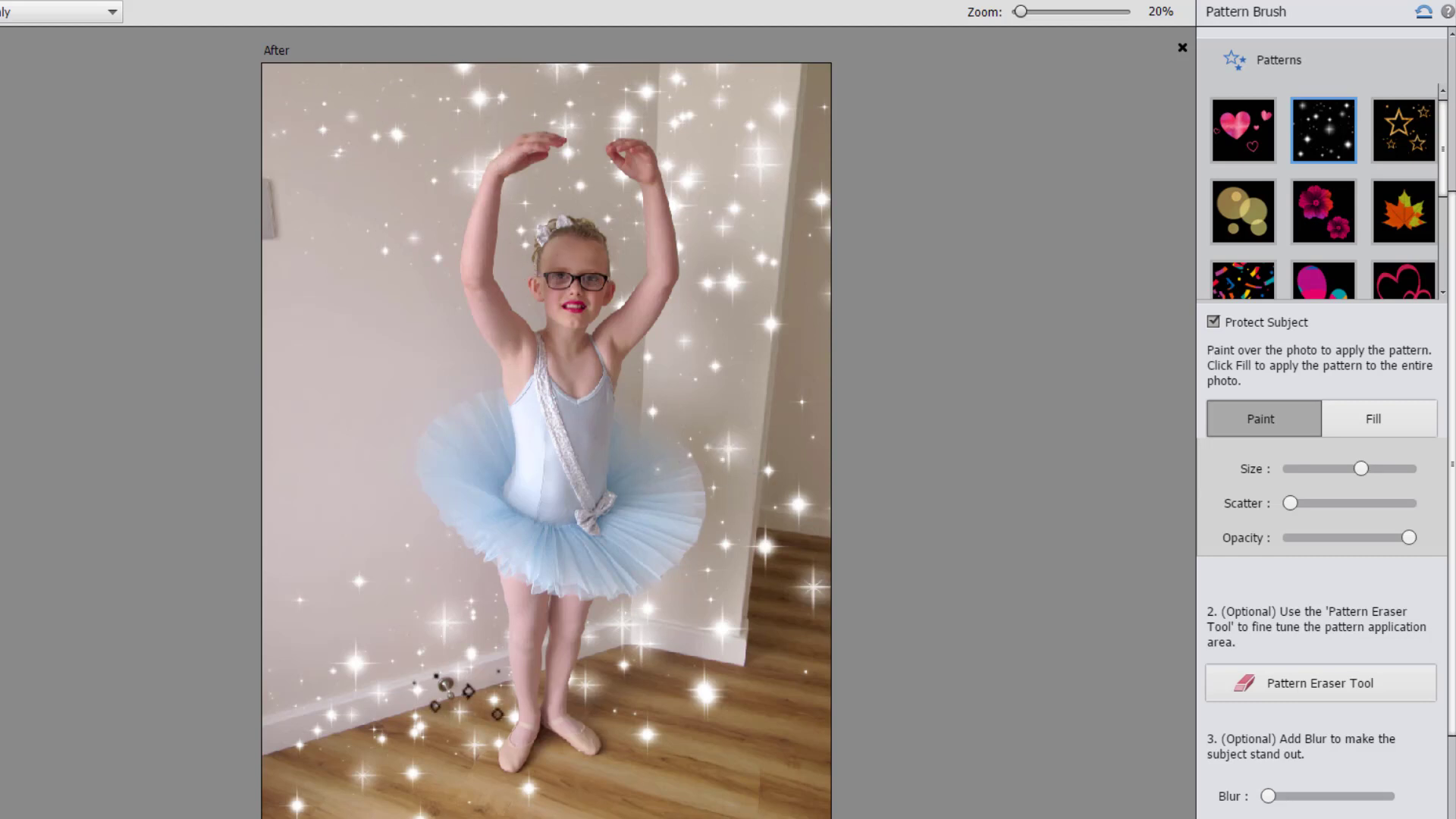
mouse_move(491, 619)
mouse_down()
mouse_move(664, 641)
mouse_move(666, 675)
mouse_up()
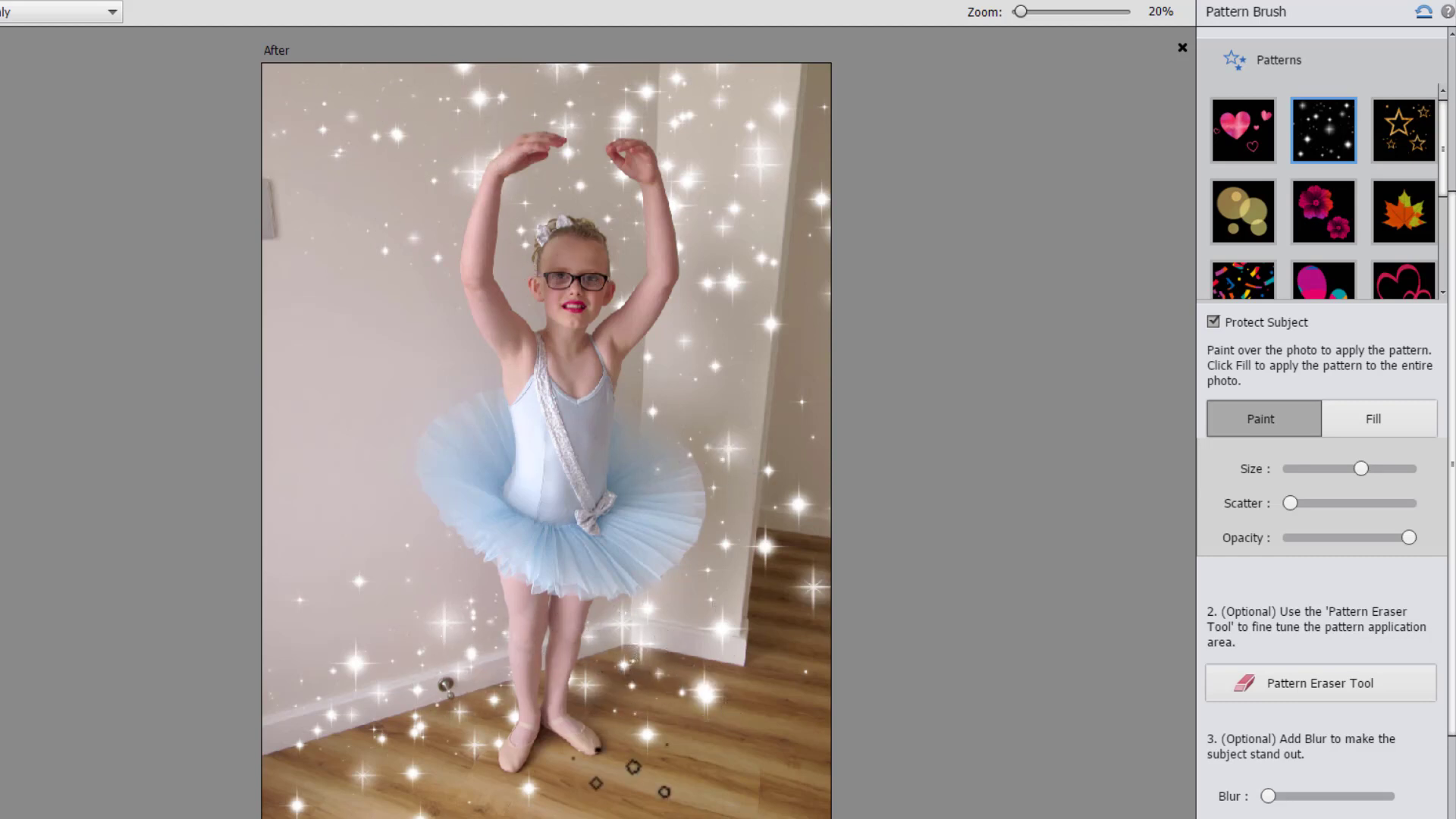
- Try a strong blur on the dancer's background, then reduce the blur to 3
scroll(1429, 649, down, 2)
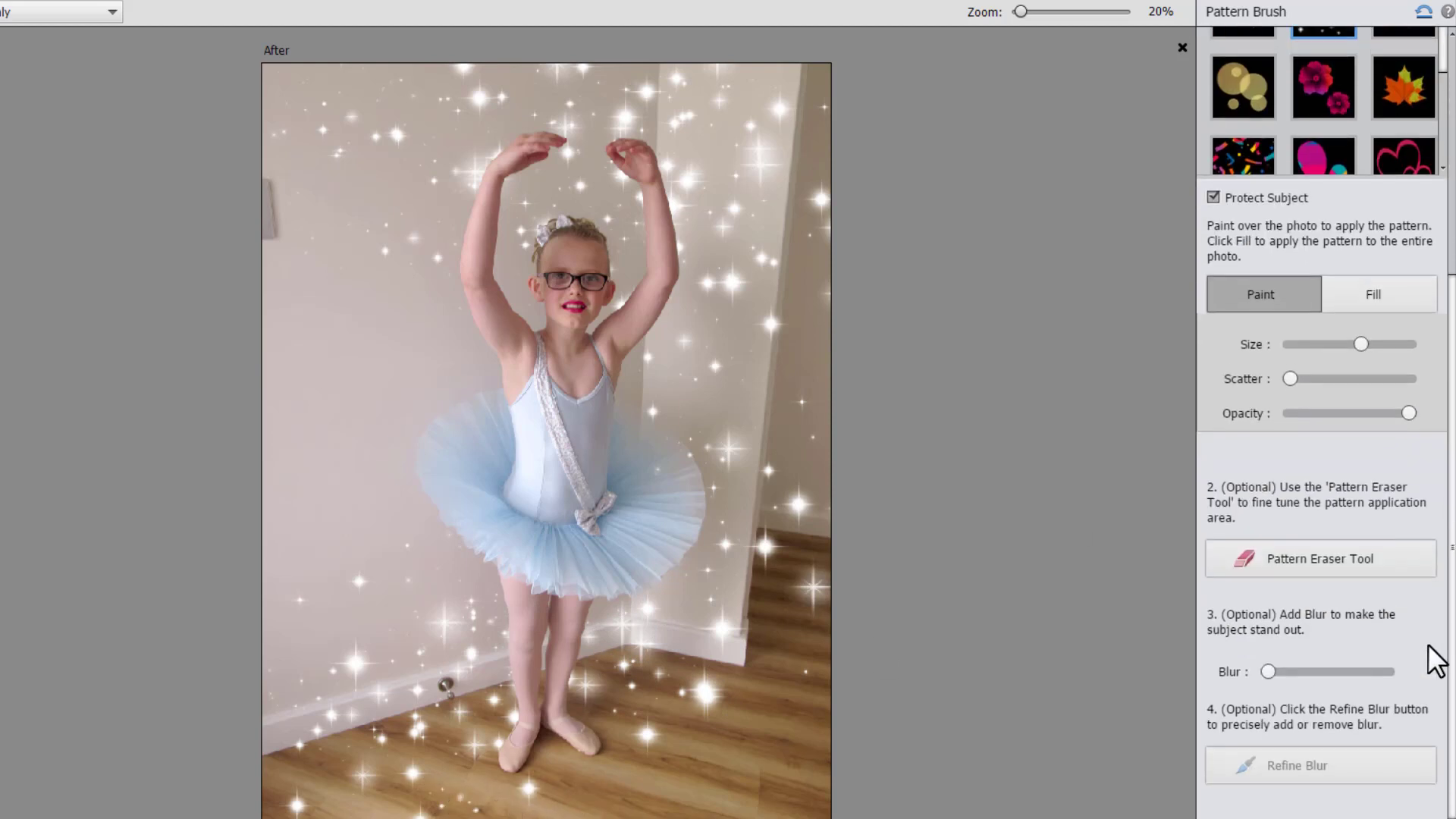
drag(1269, 666, 1342, 657)
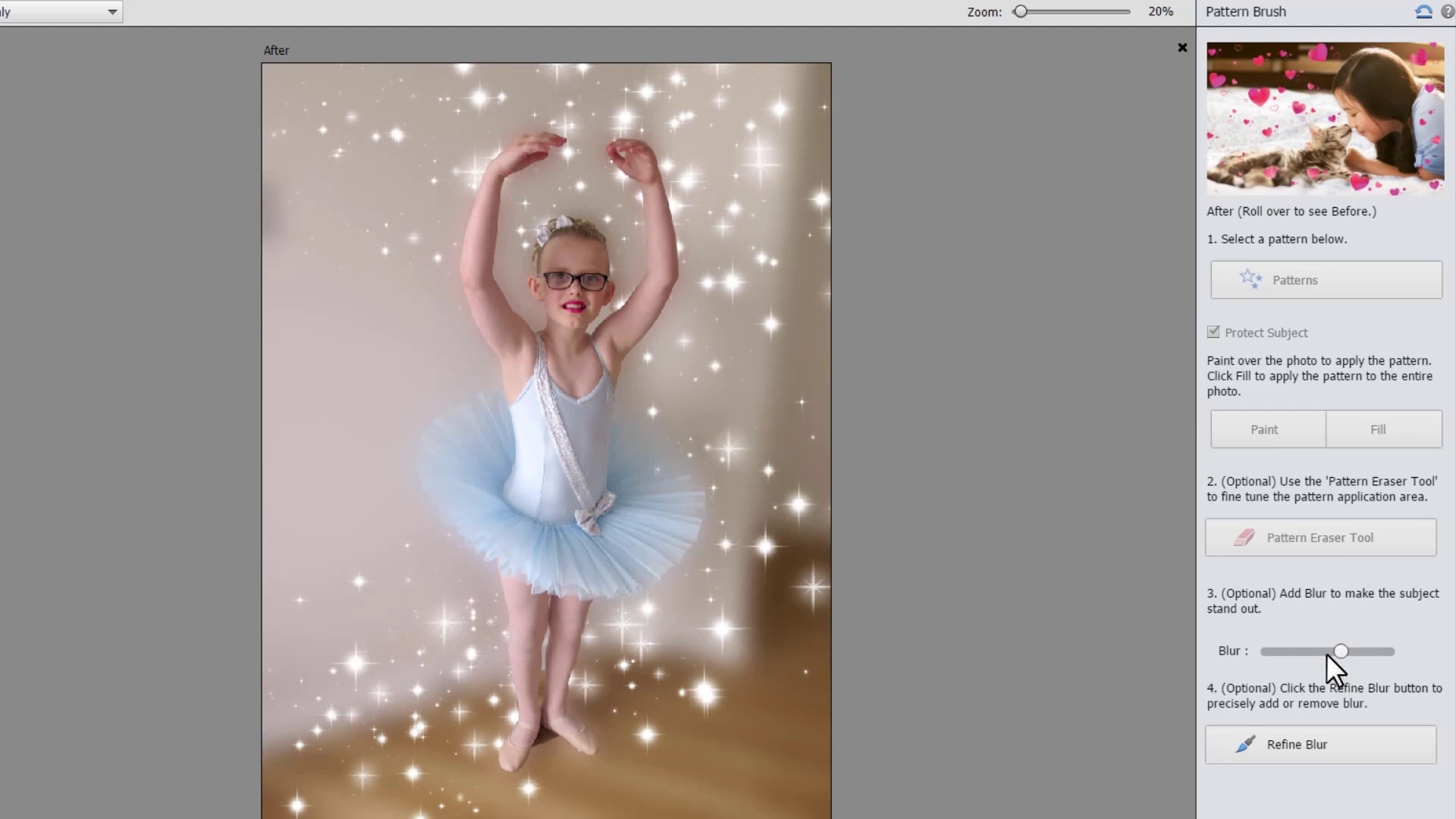
drag(1287, 652, 1273, 652)
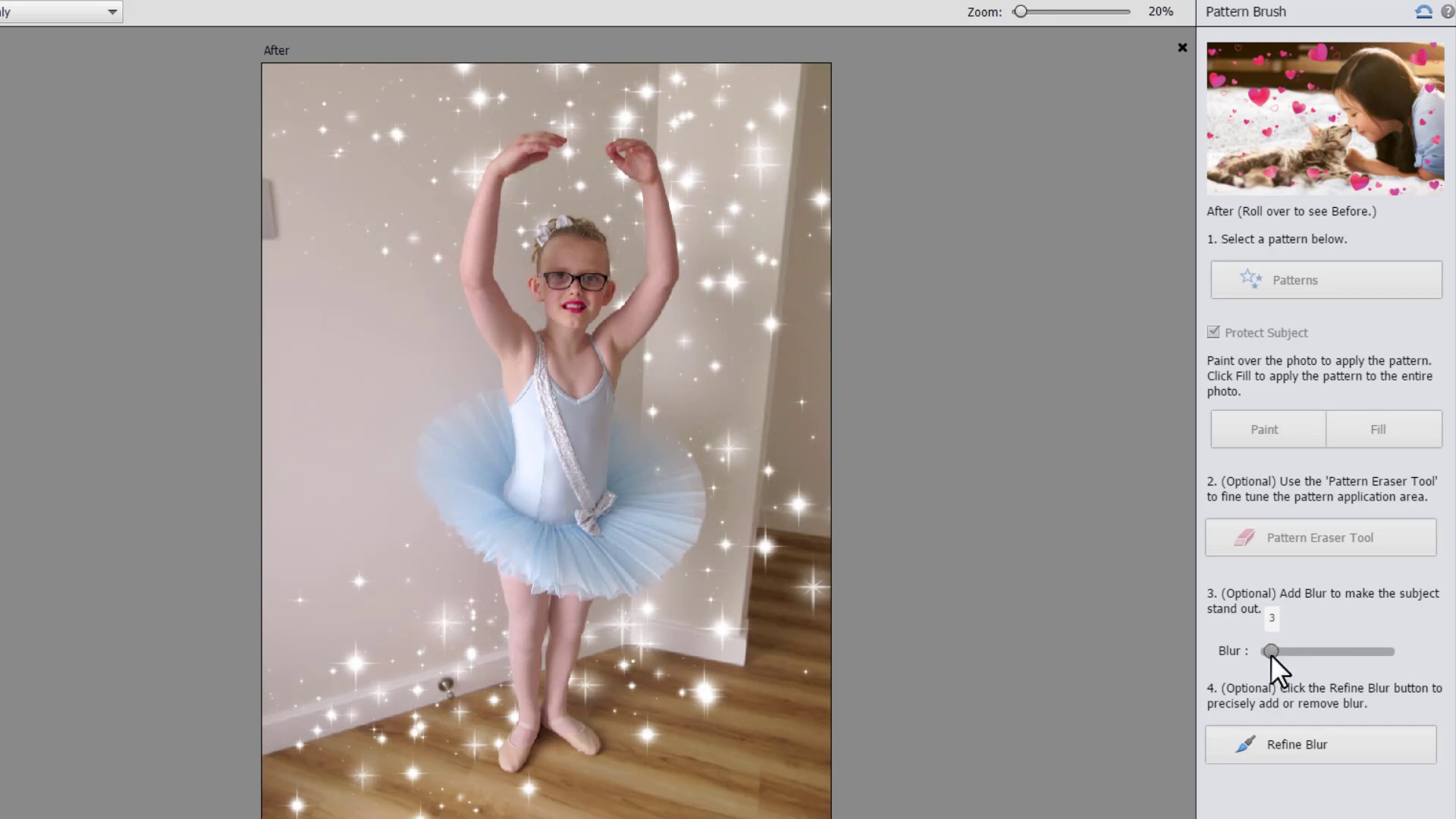
drag(1273, 653, 1282, 652)
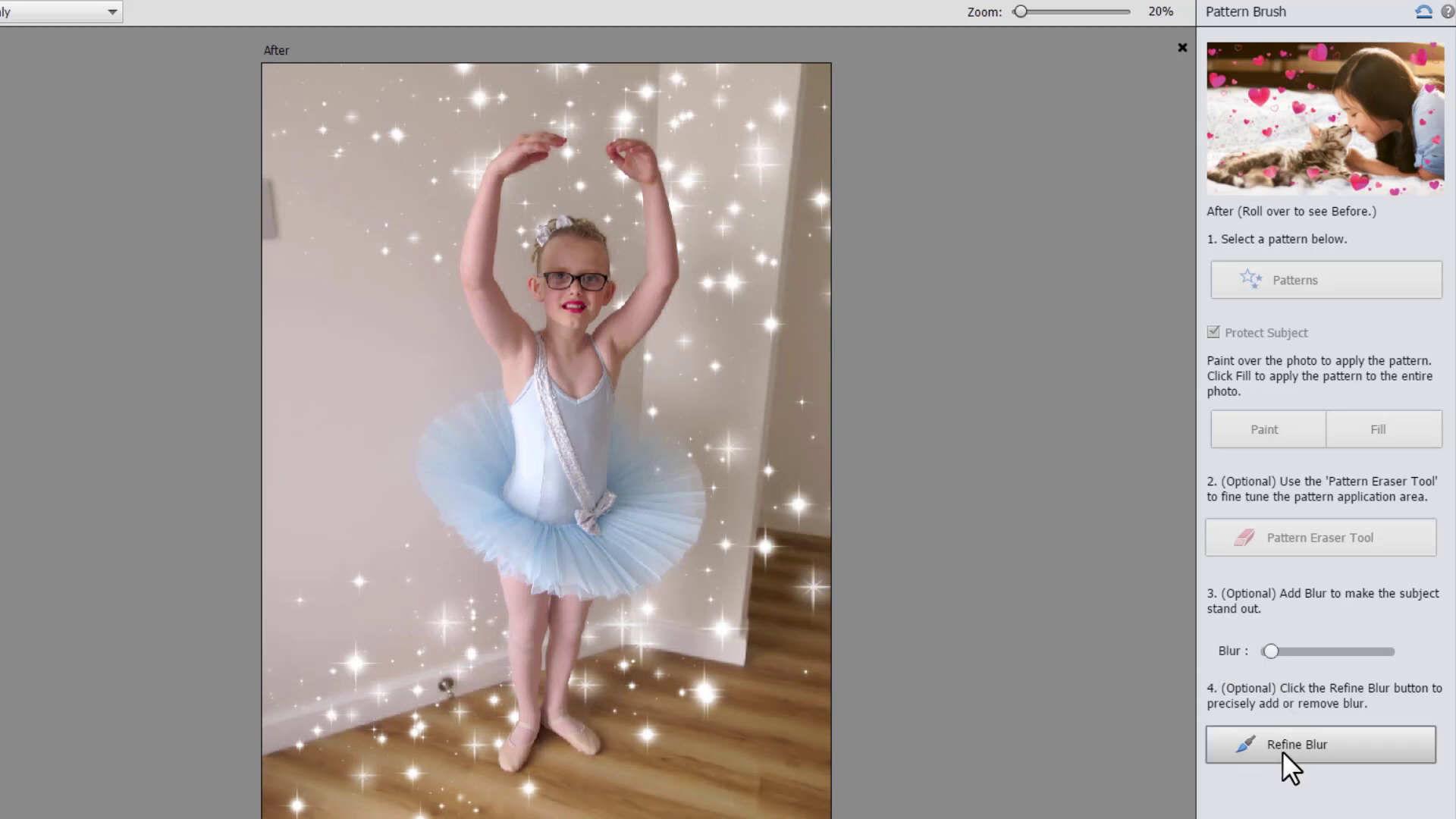
- Set Refine Blur to Subtract and compare the photo in Before & After - Horizontal view
click(1251, 740)
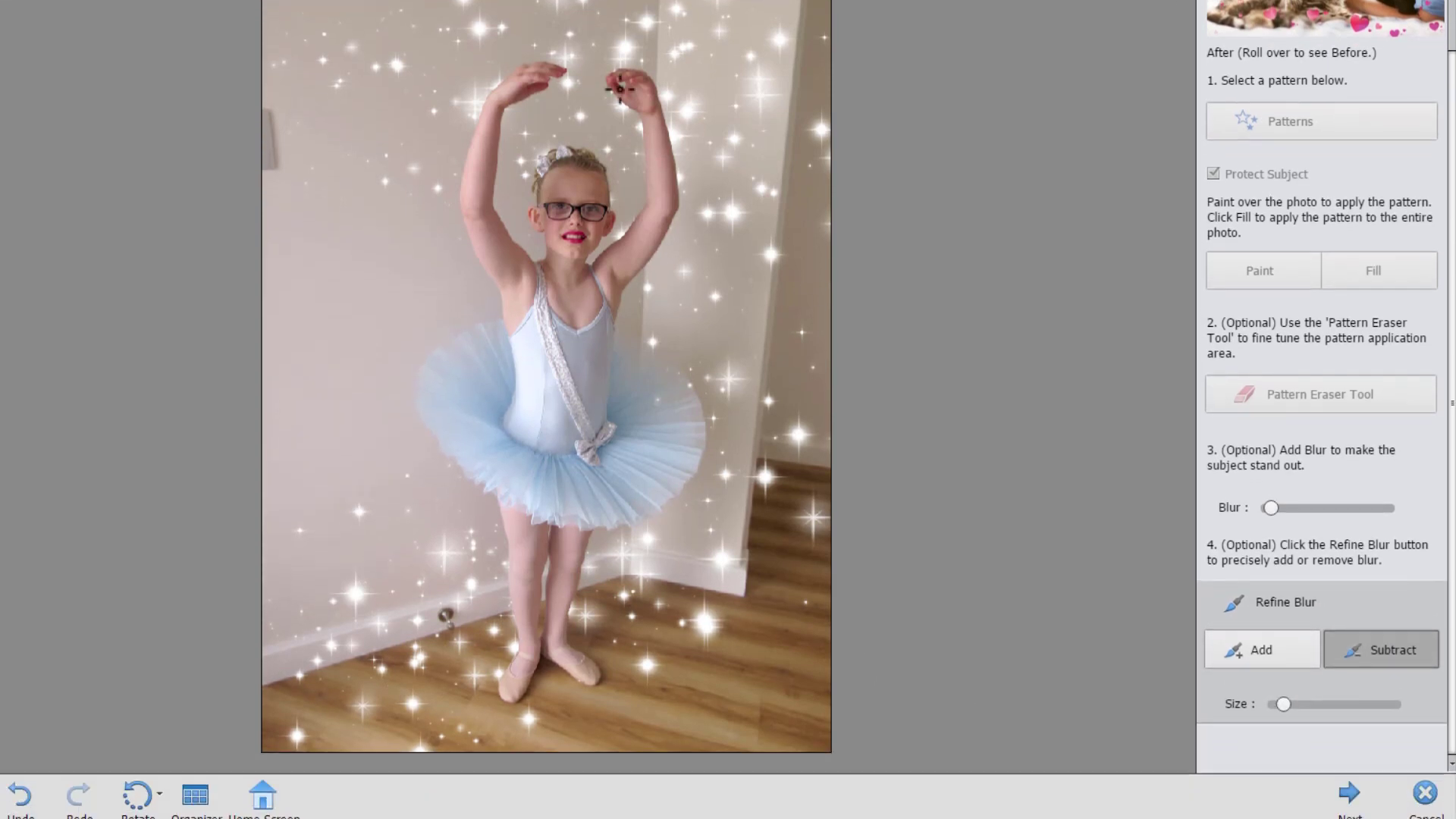
key(alt)
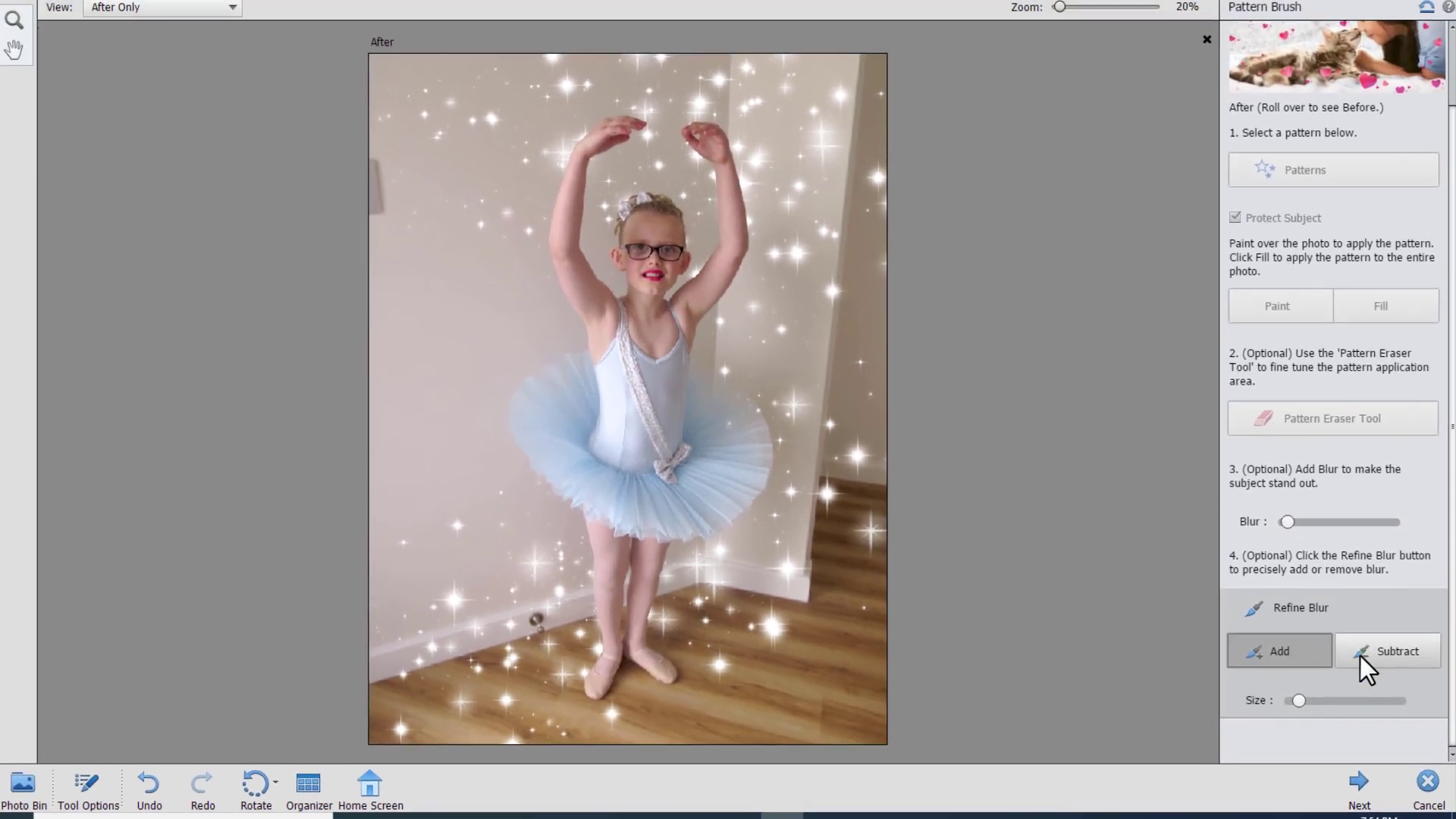
click(1354, 639)
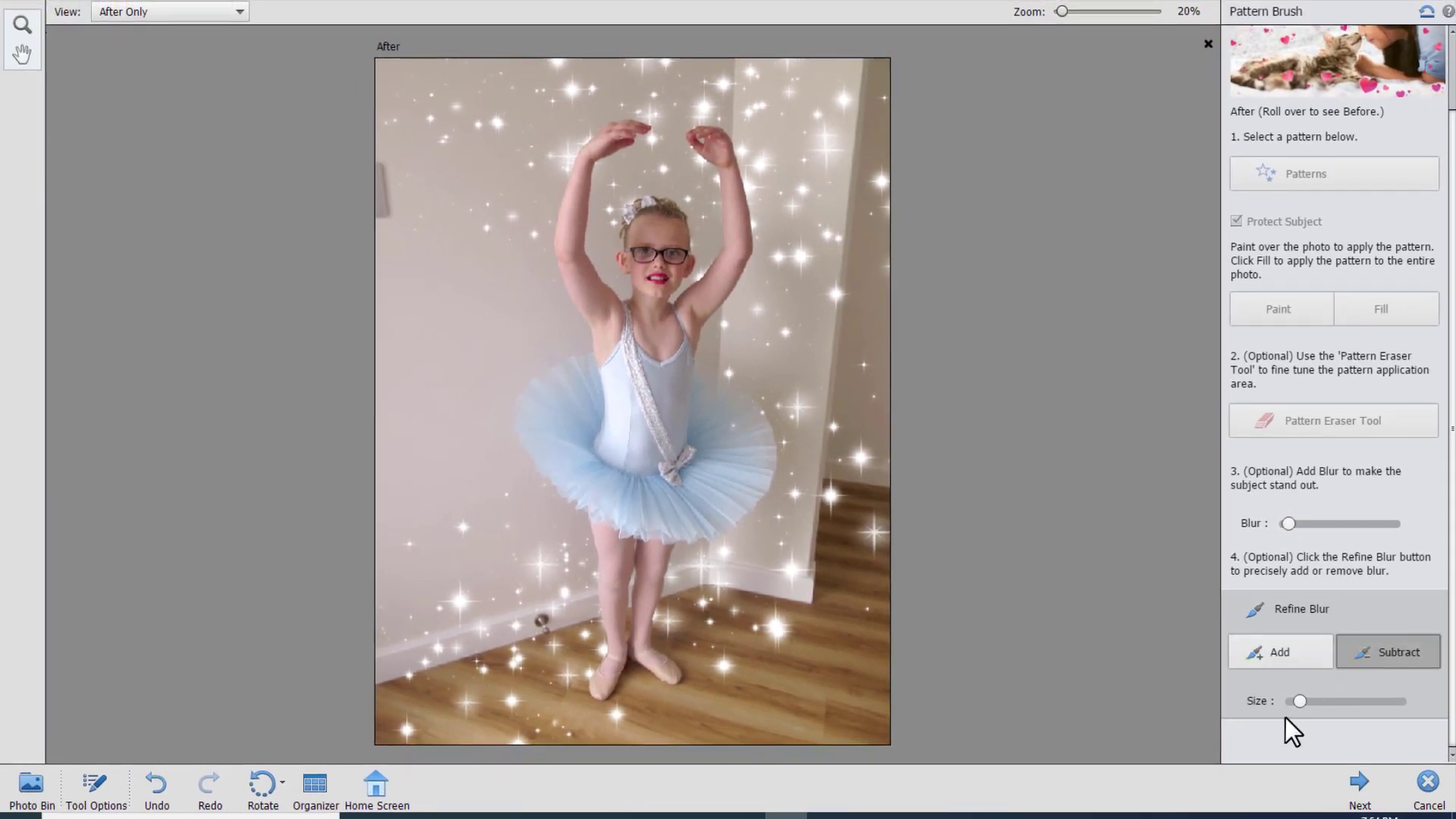
click(175, 5)
click(176, 53)
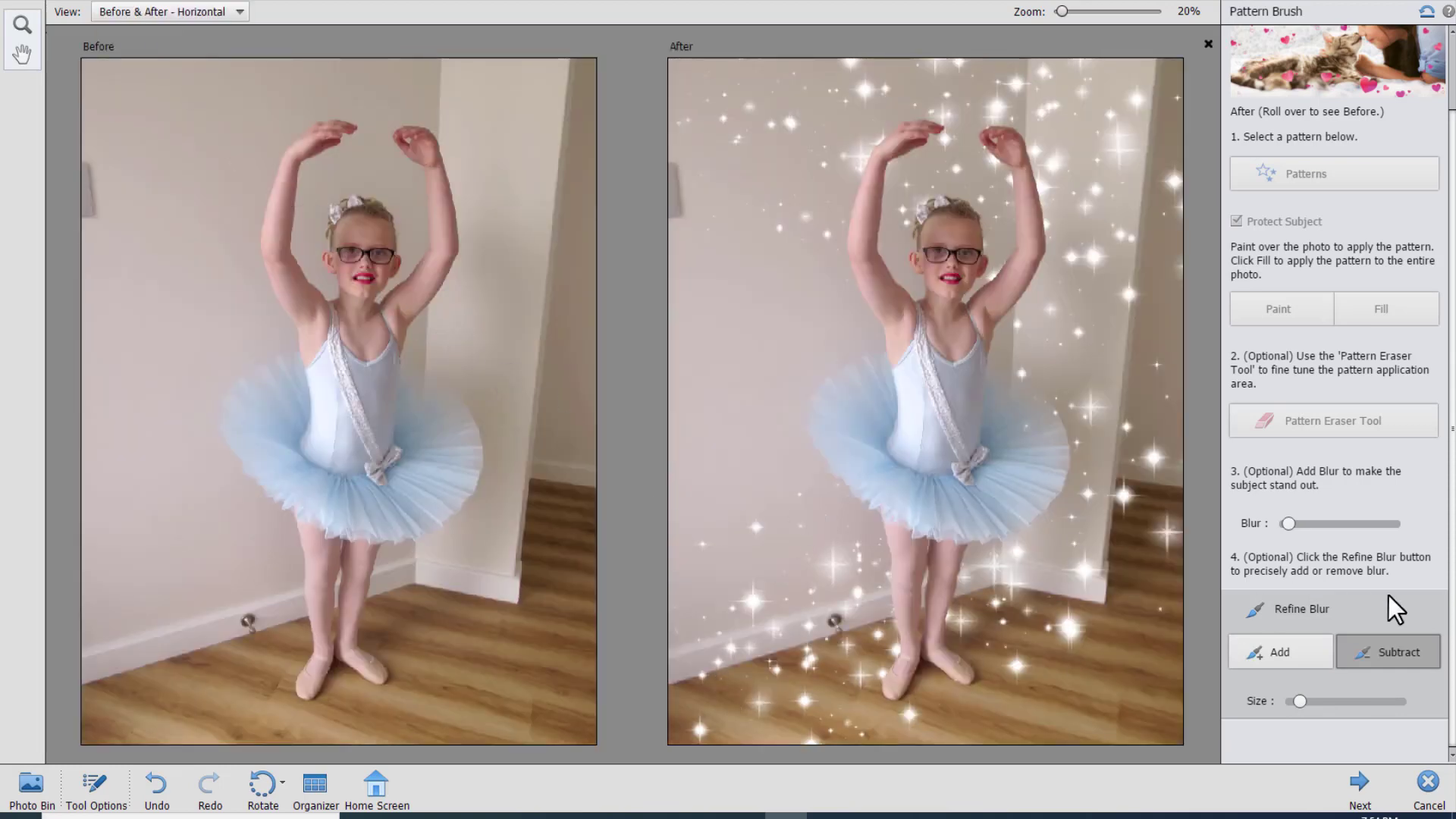
- Save the sparkle edit as 20181125_0041 Sparklesb.psd and continue editing it in Expert mode
click(1352, 786)
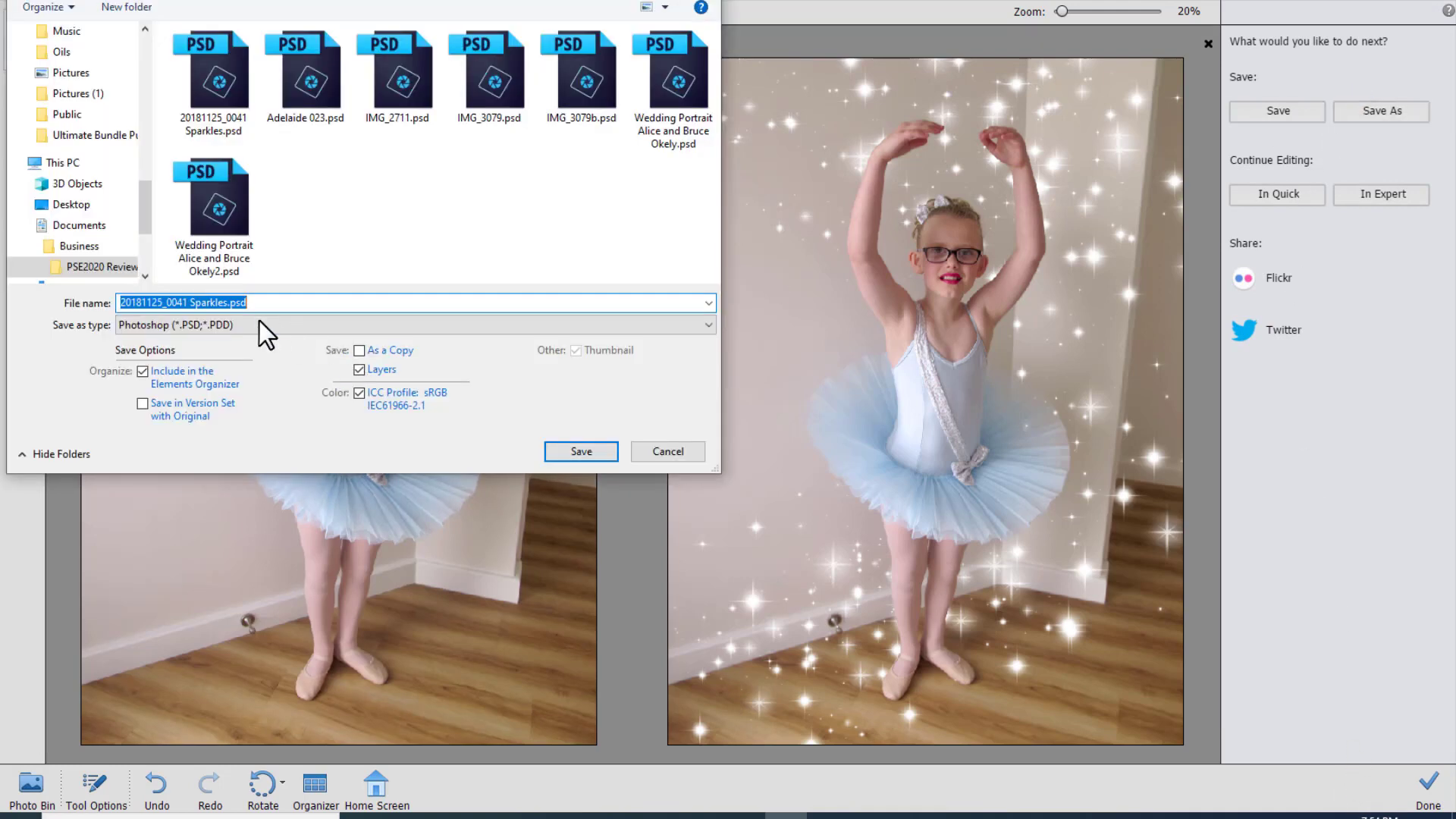
click(226, 303)
text(2)
key(Return)
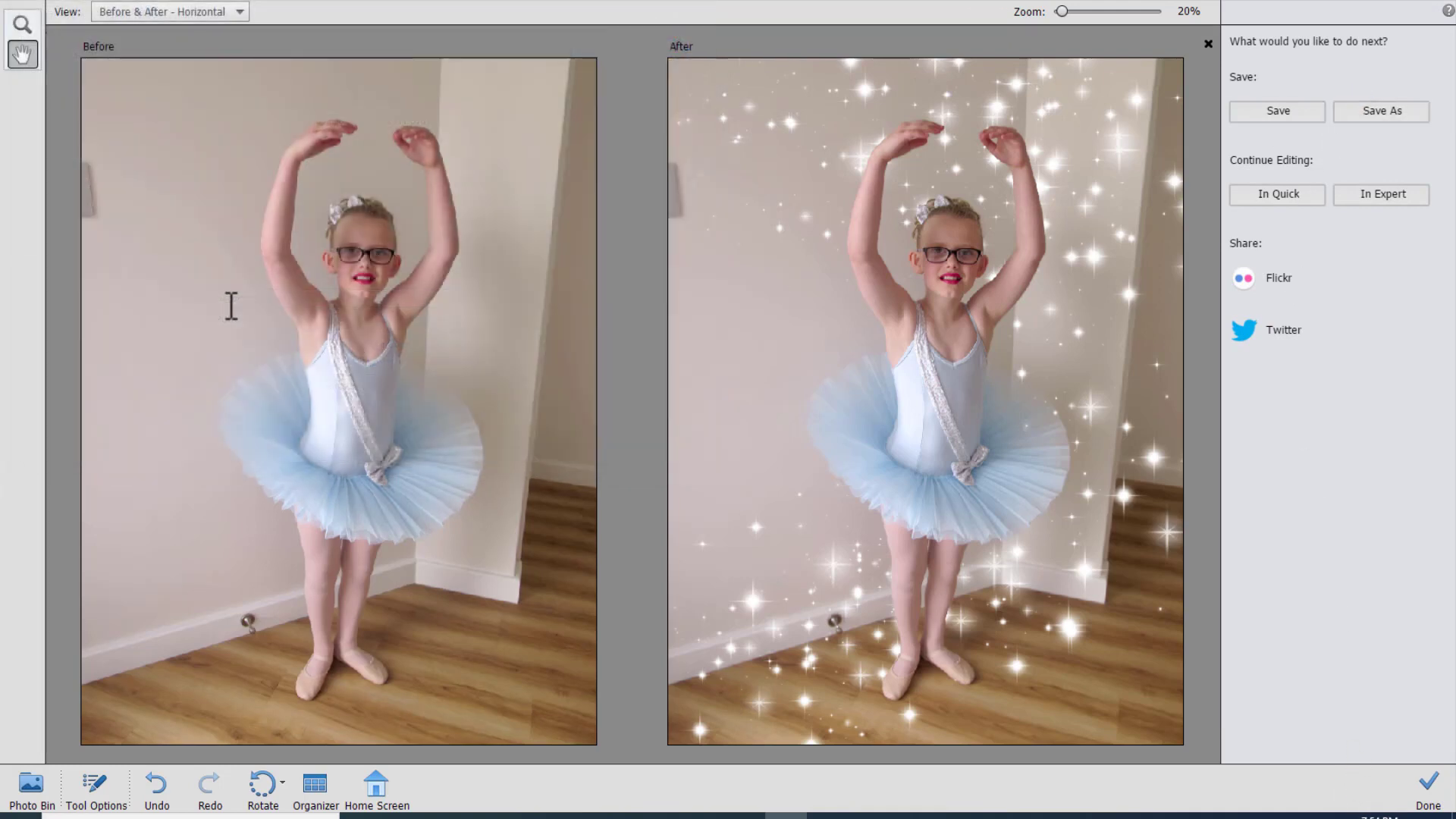
click(1369, 199)
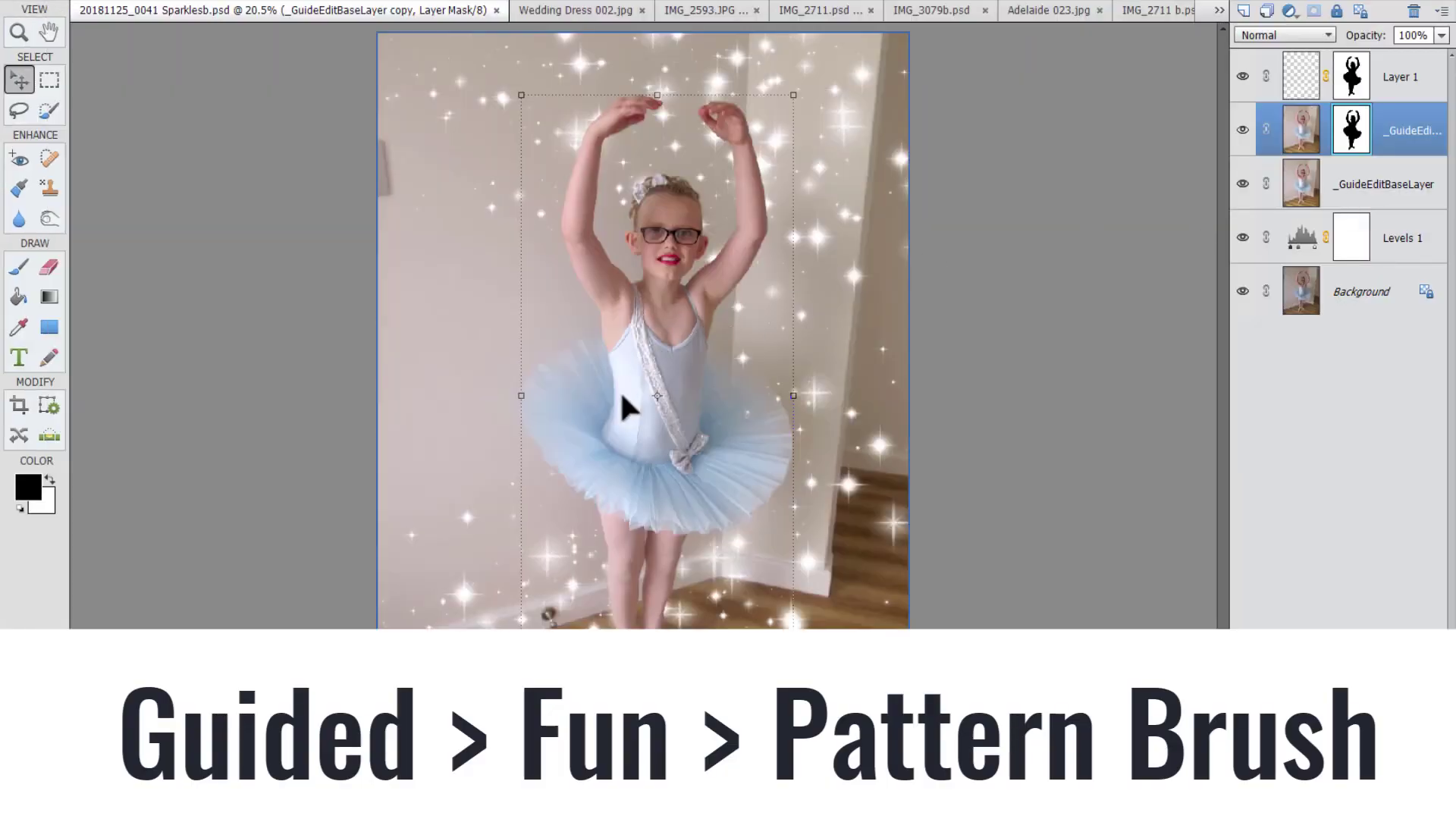
- Open the Perfect Portrait special edit for the photo IMG_2711.JPG
click(651, 1)
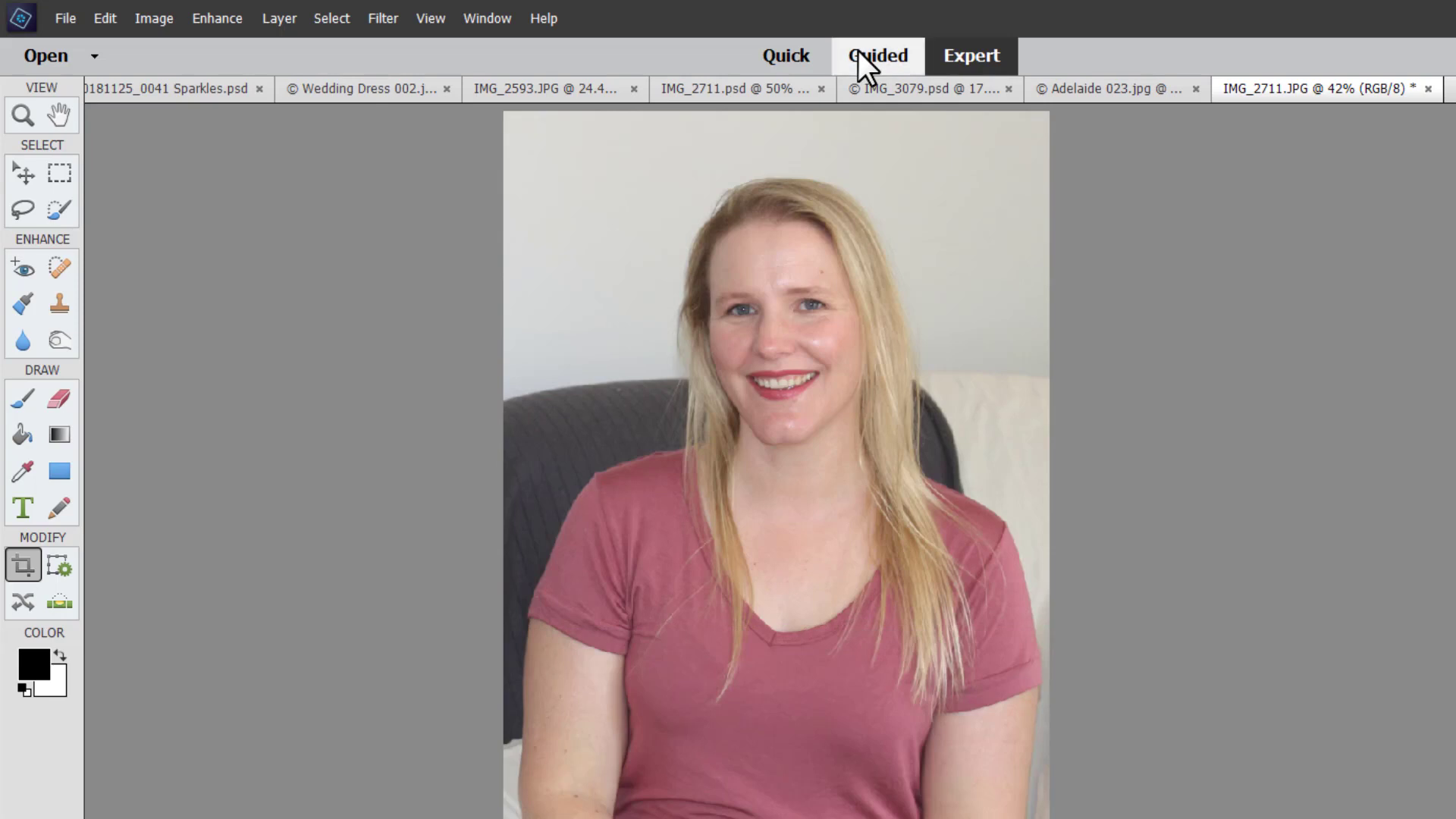
click(858, 53)
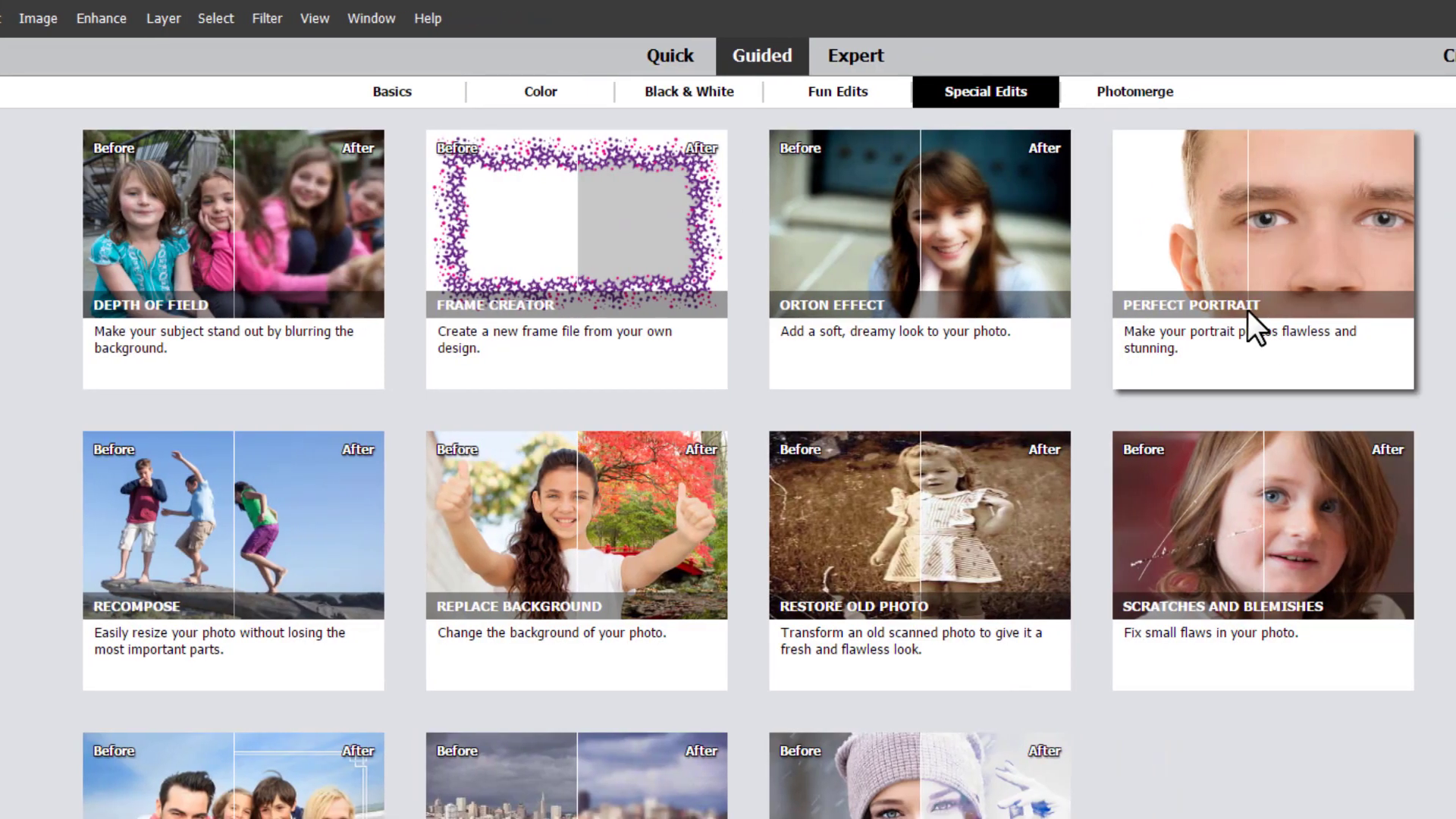
click(1249, 311)
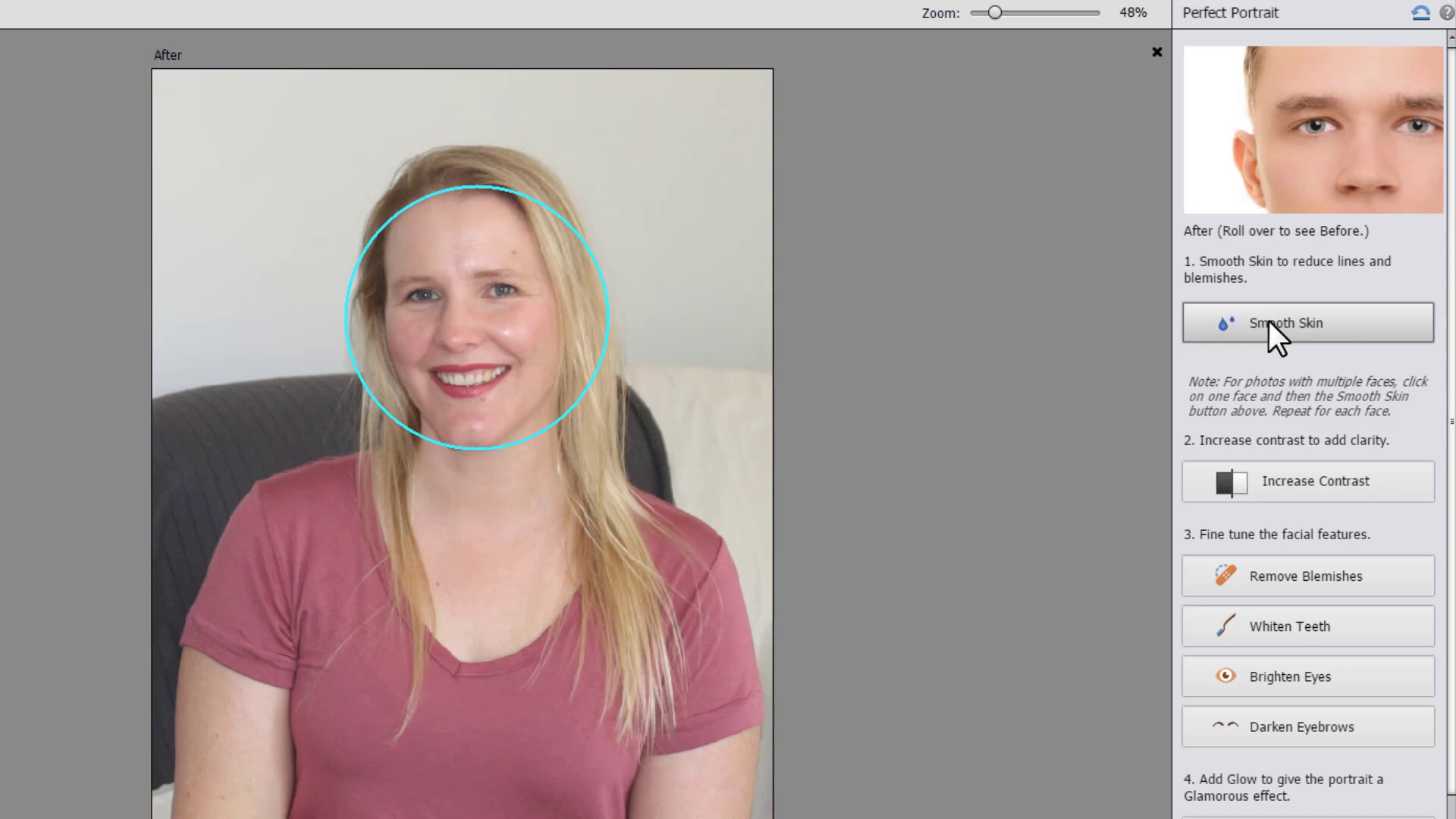
- Smooth the skin of the woman's face at a little over half strength and increase the portrait's contrast
mouse_move(1319, 76)
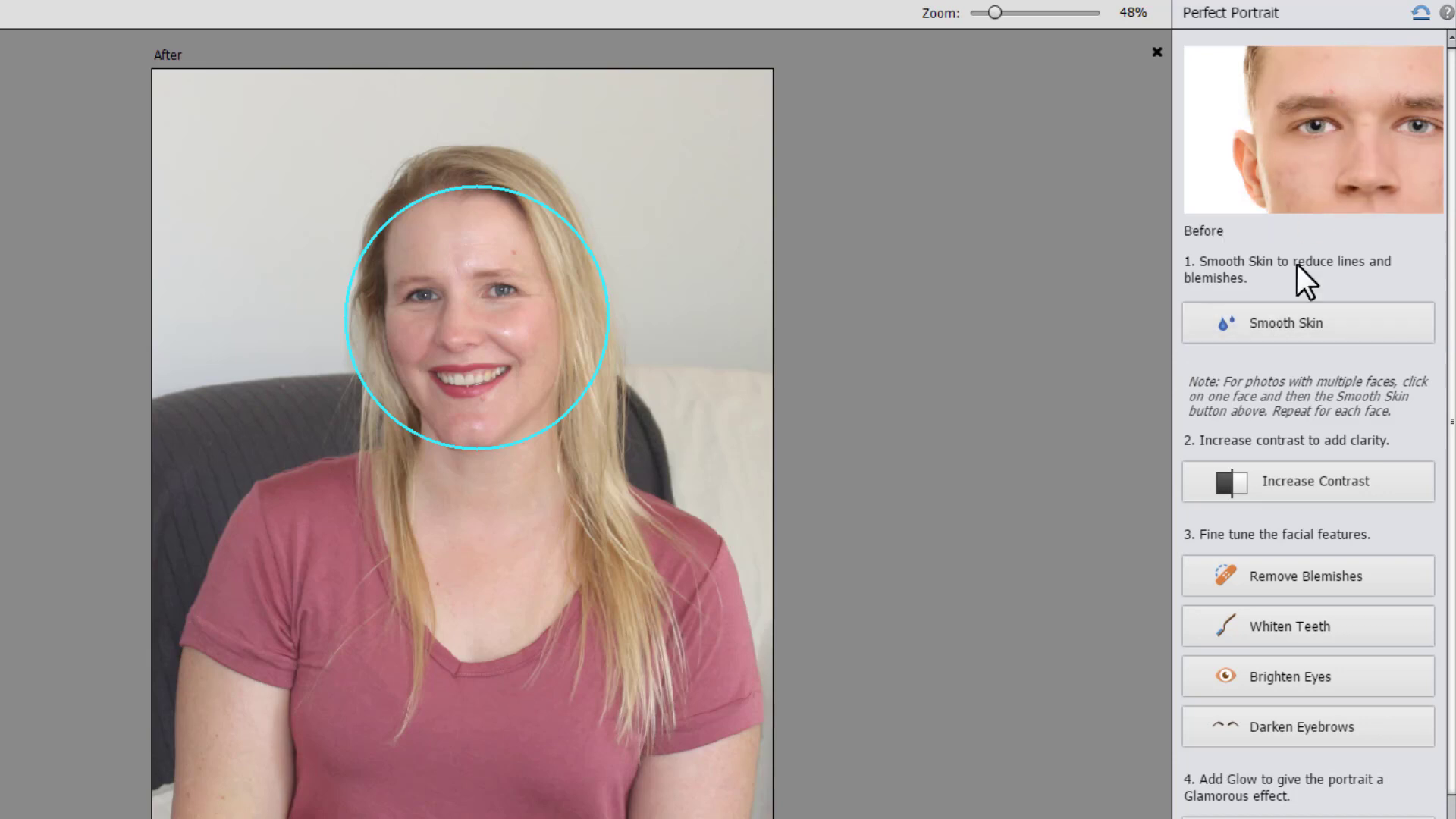
scroll(1261, 602, down, 5)
scroll(1297, 594, up, 5)
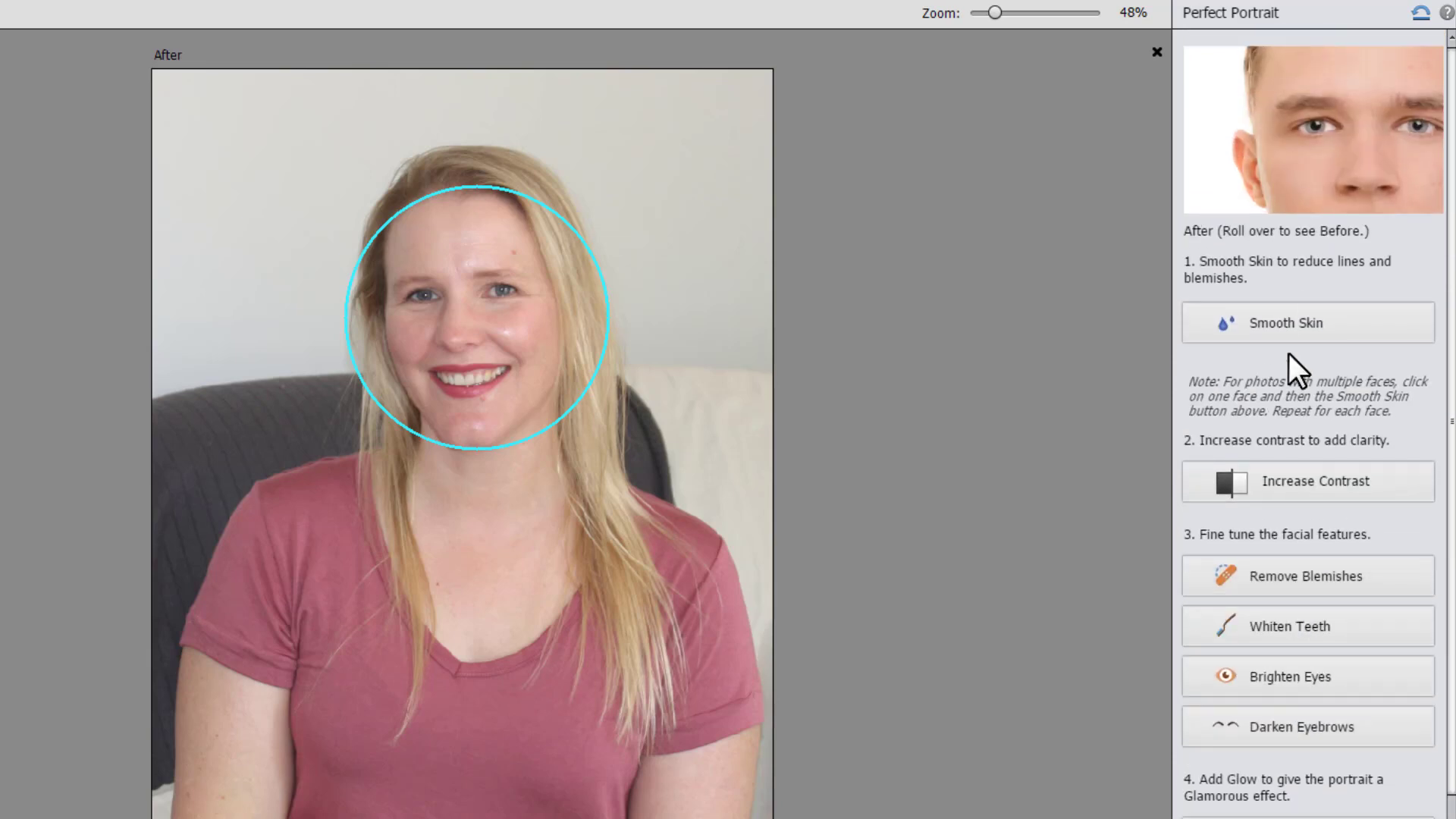
click(1291, 332)
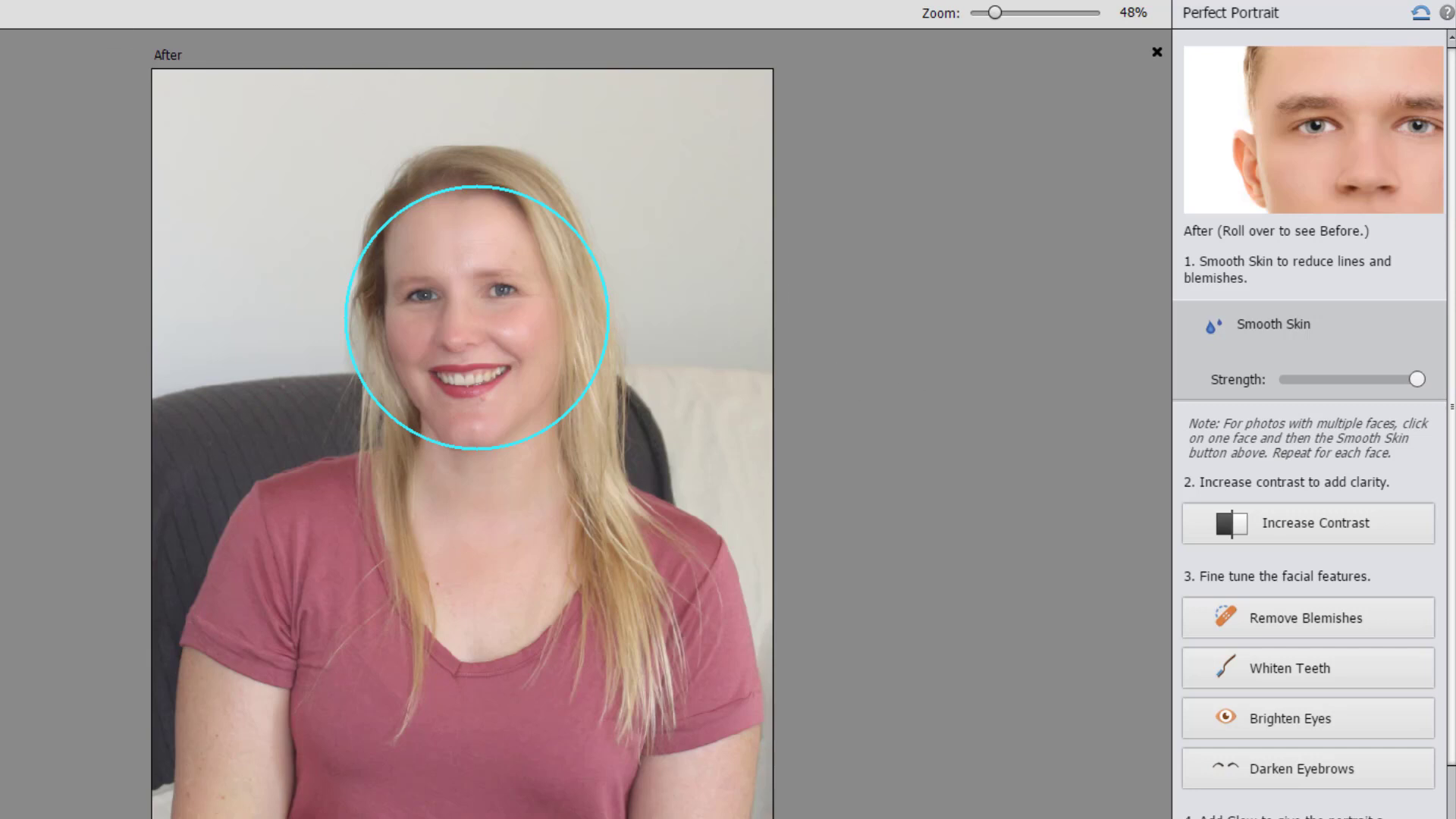
drag(1416, 380, 1365, 381)
click(1298, 518)
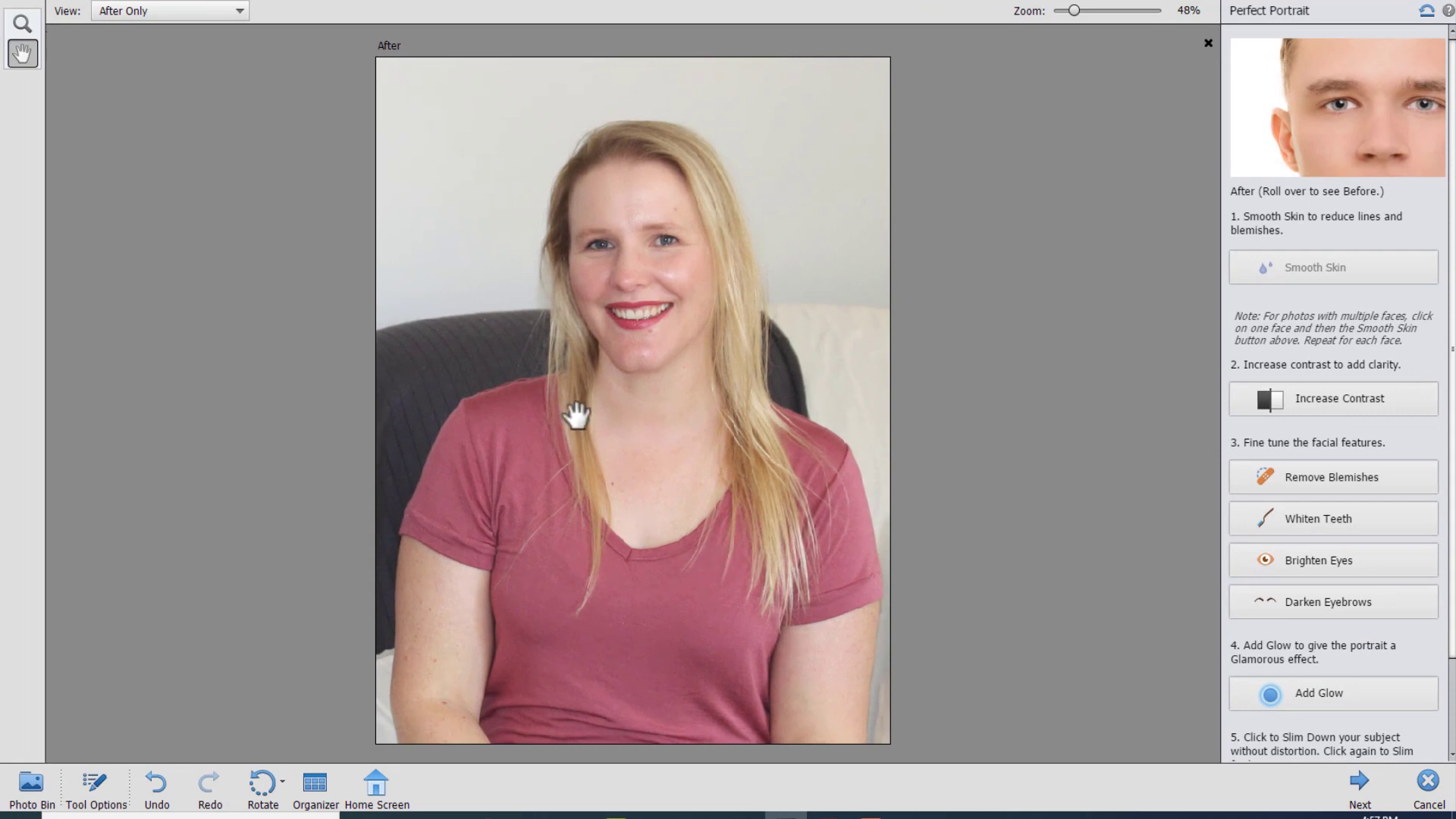
- Remove the shiny spots on the cheek and forehead with Remove Blemishes
key(ctrl+equal)
key(ctrl+equal)
key(ctrl+equal)
key(ctrl+equal)
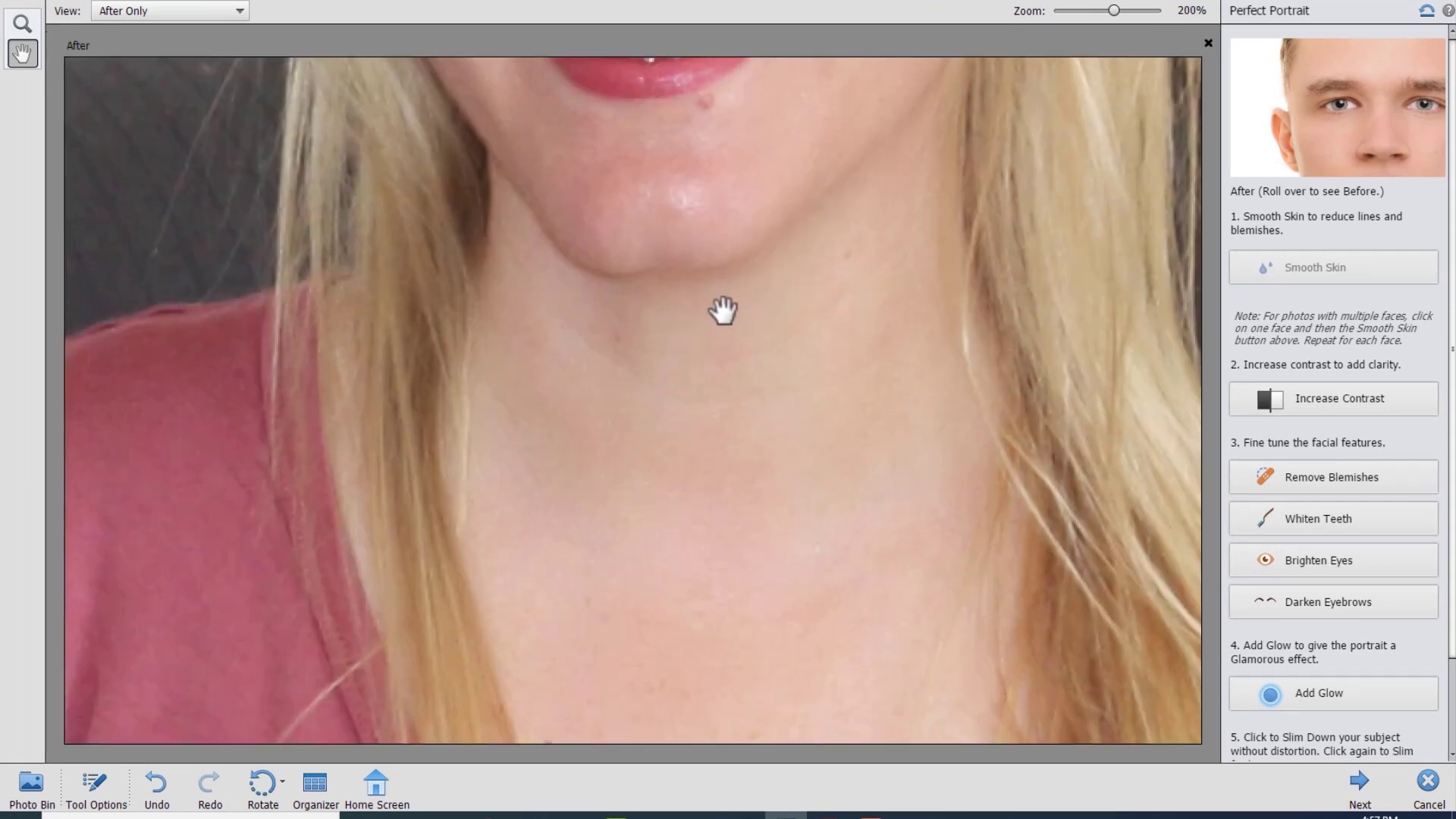
drag(637, 156, 709, 607)
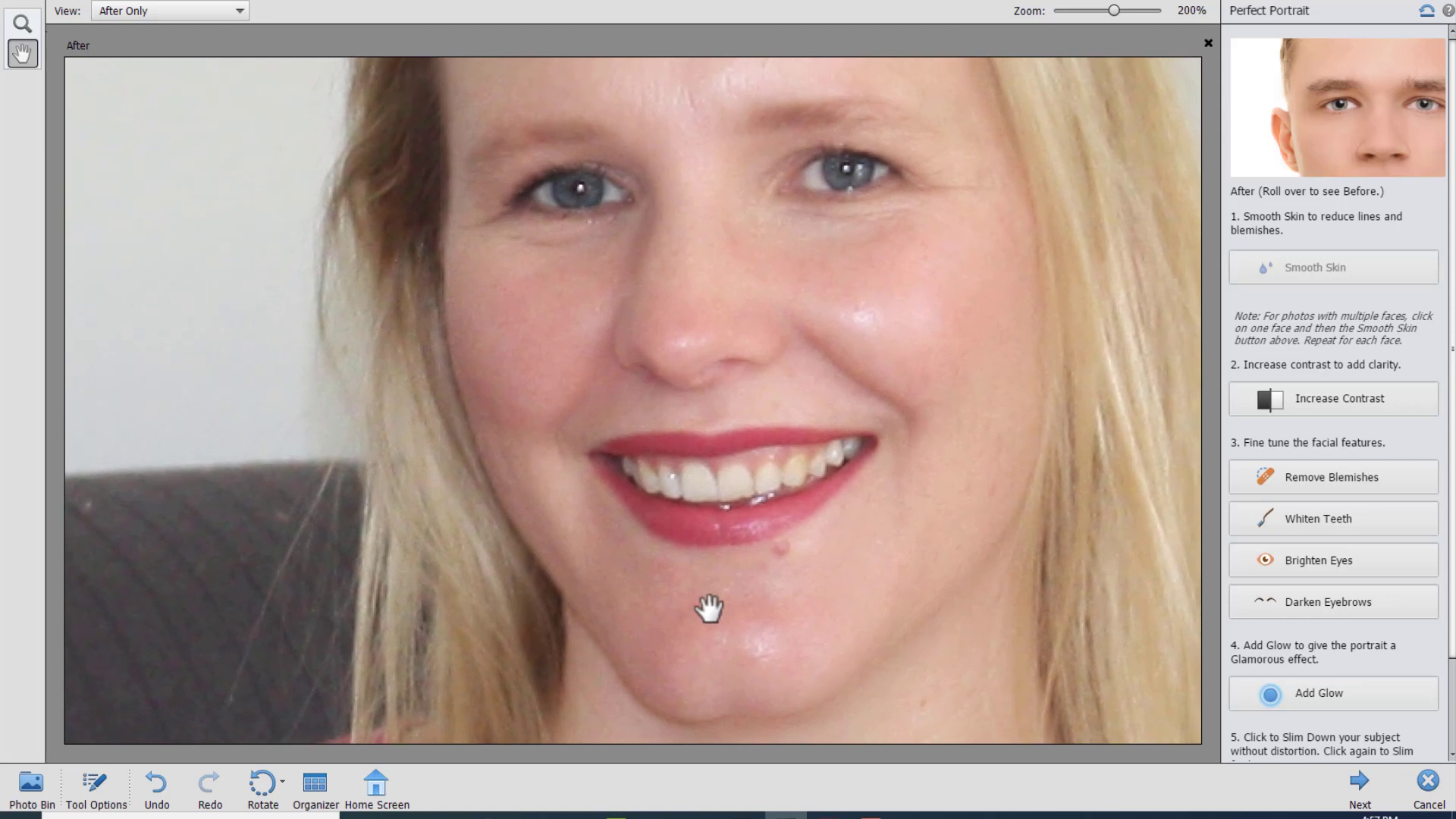
key(ctrl+minus)
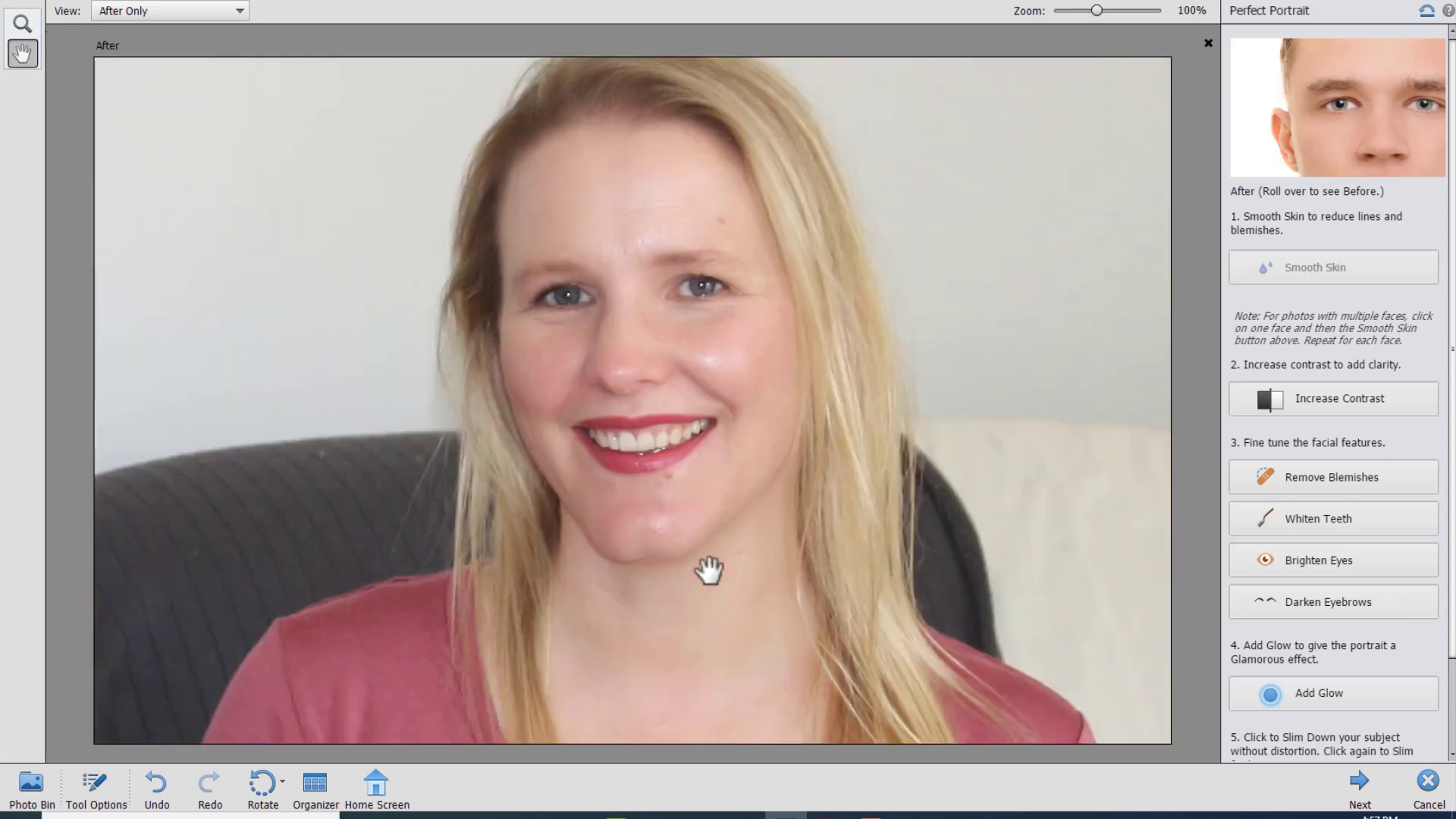
click(1268, 476)
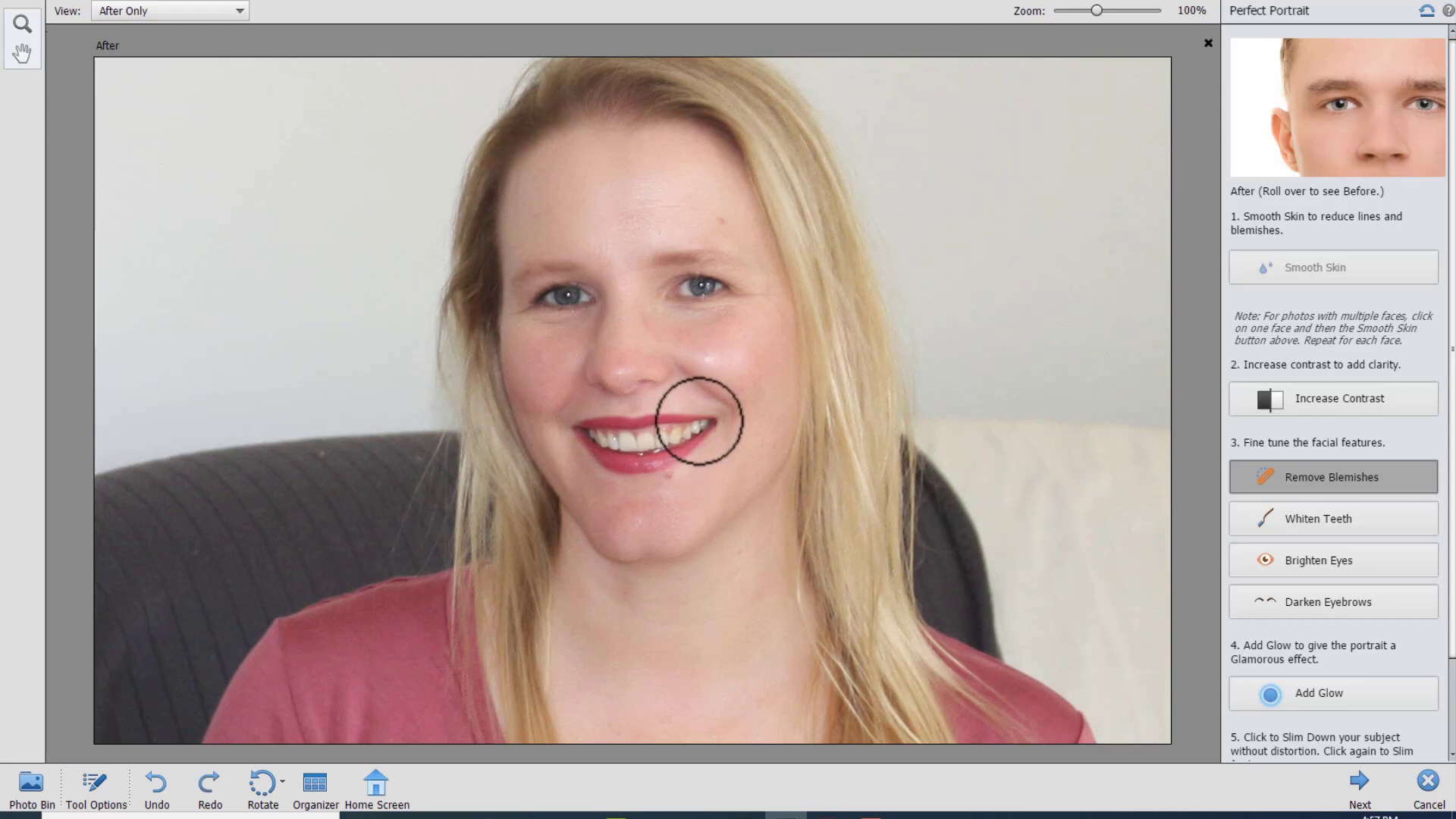
click(717, 360)
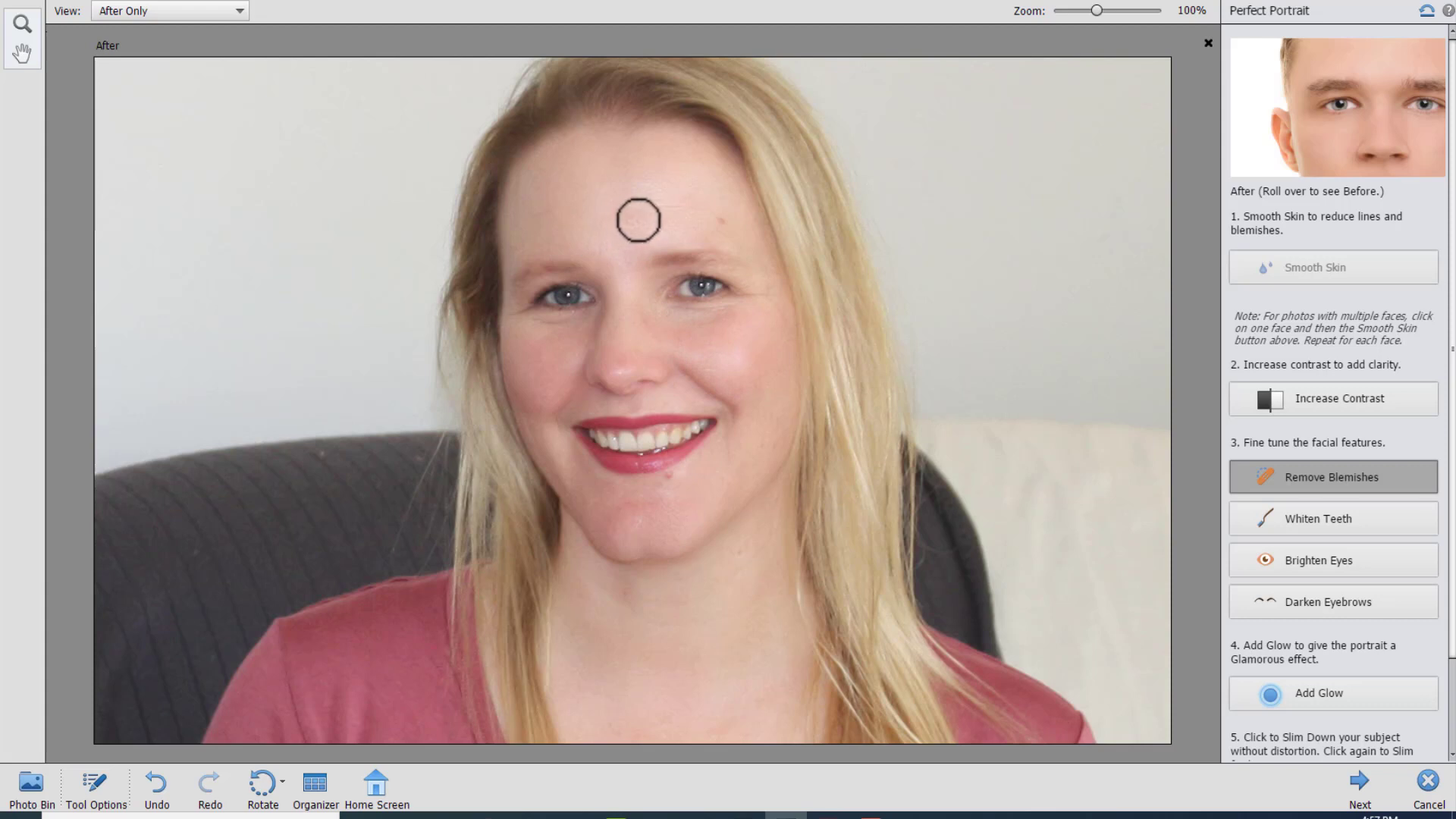
drag(637, 208, 698, 212)
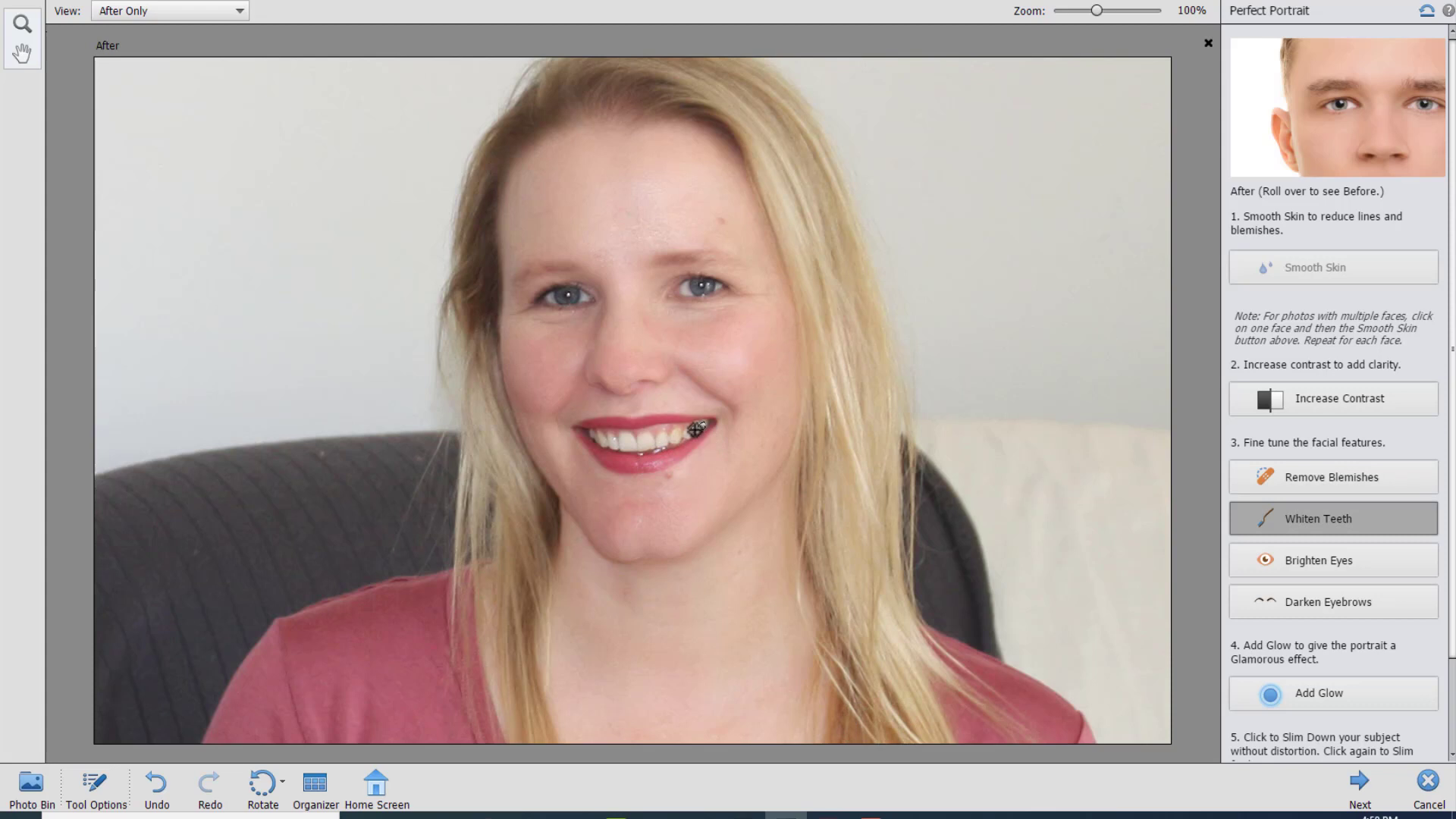
- Whiten the teeth across the whole smile and check the brushed area up close
drag(687, 435, 600, 440)
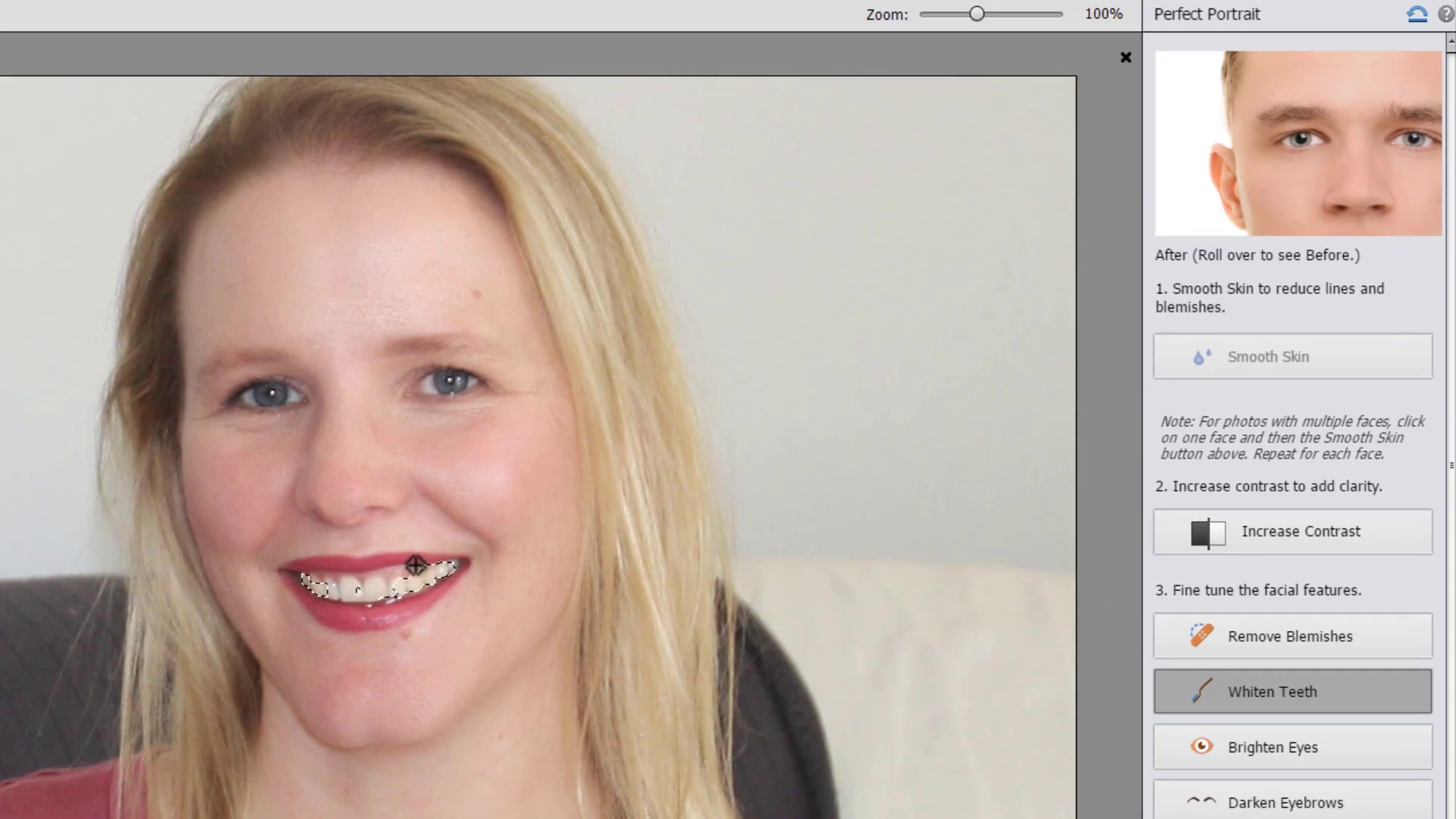
key(ctrl+plus)
key(ctrl+plus)
key(ctrl+plus)
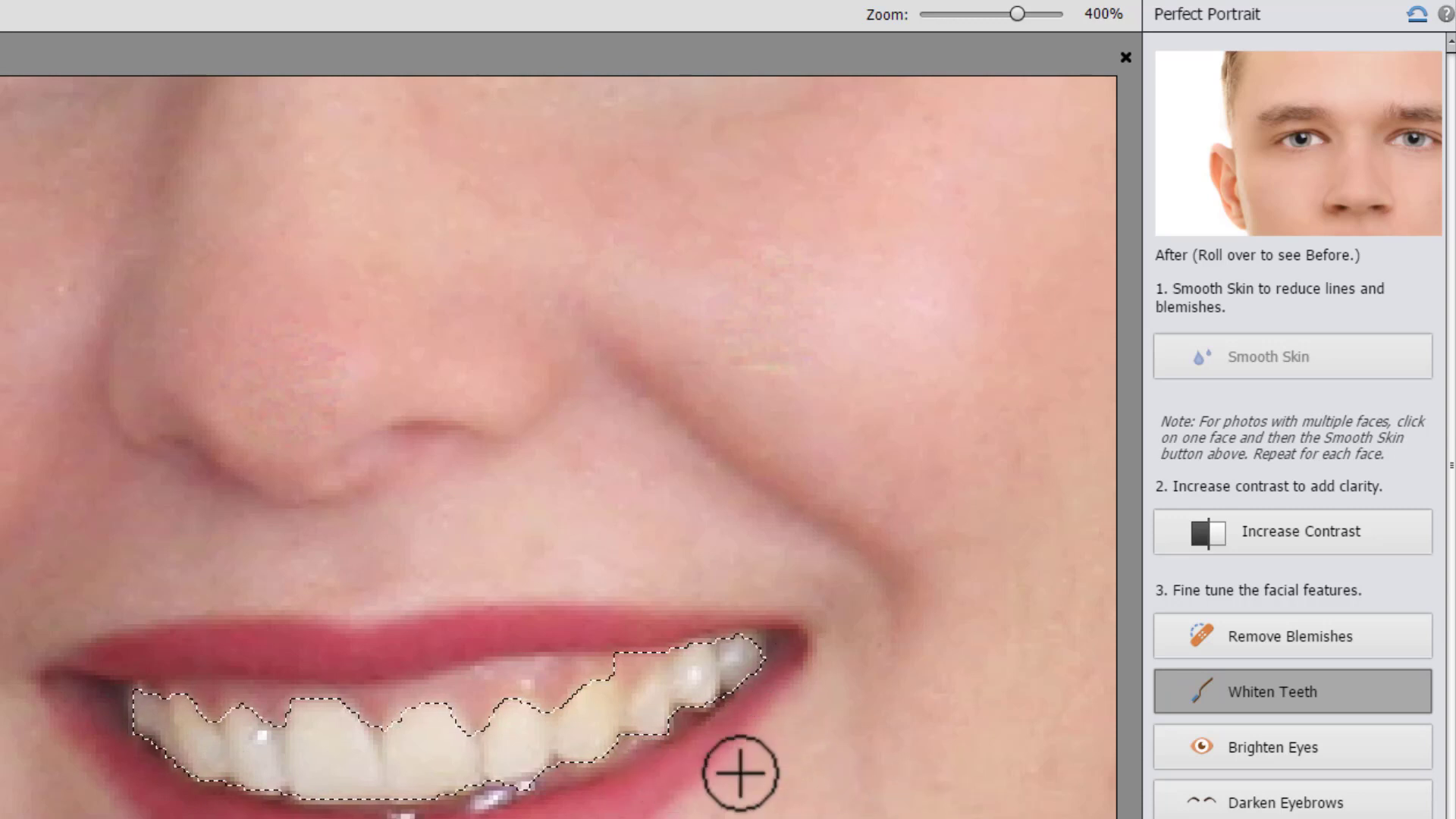
- Brighten the eyes with the Brighten Eyes brush
click(1271, 774)
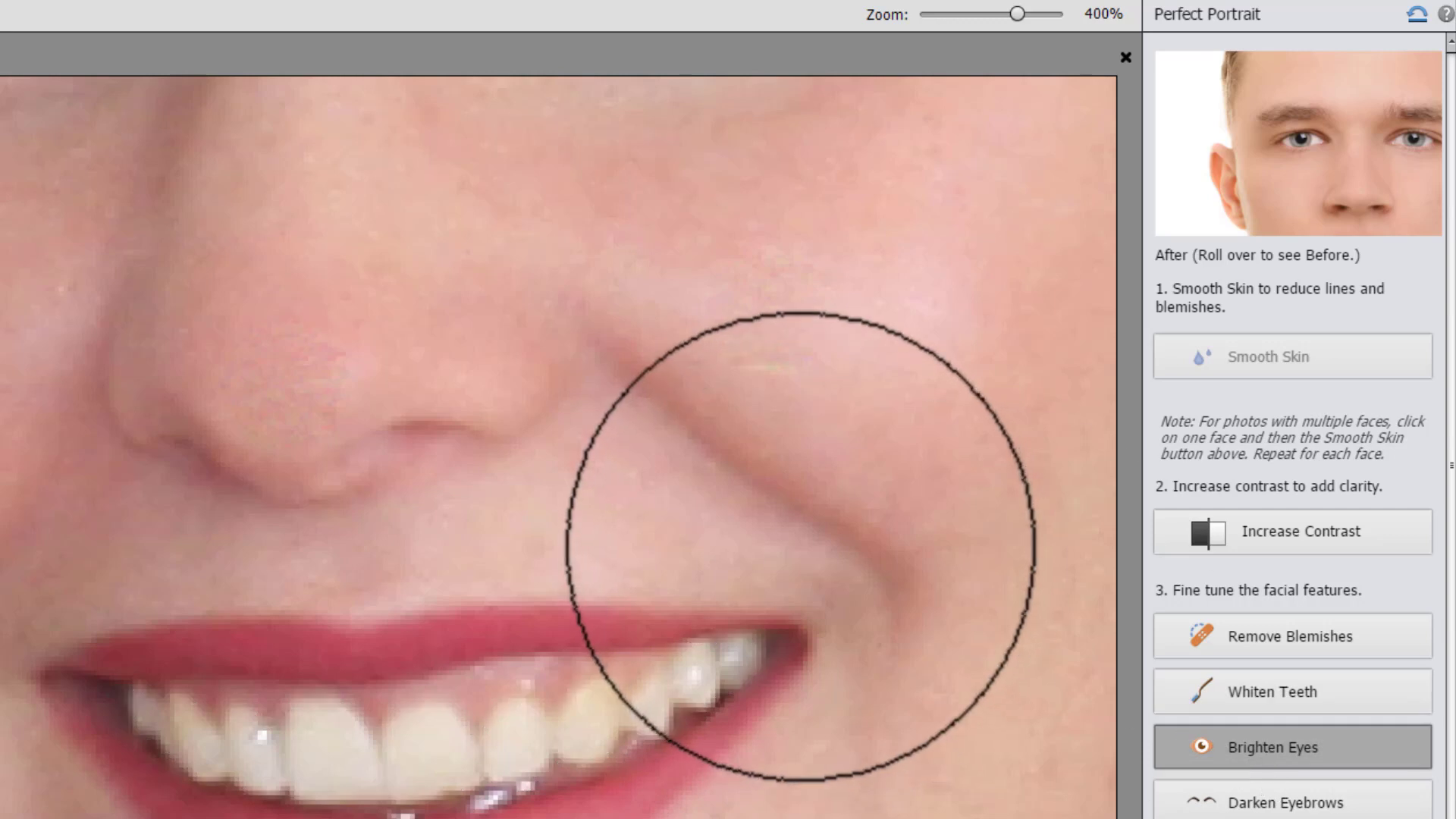
mouse_move(510, 270)
mouse_down()
mouse_move(540, 572)
mouse_move(495, 751)
mouse_move(481, 689)
mouse_up()
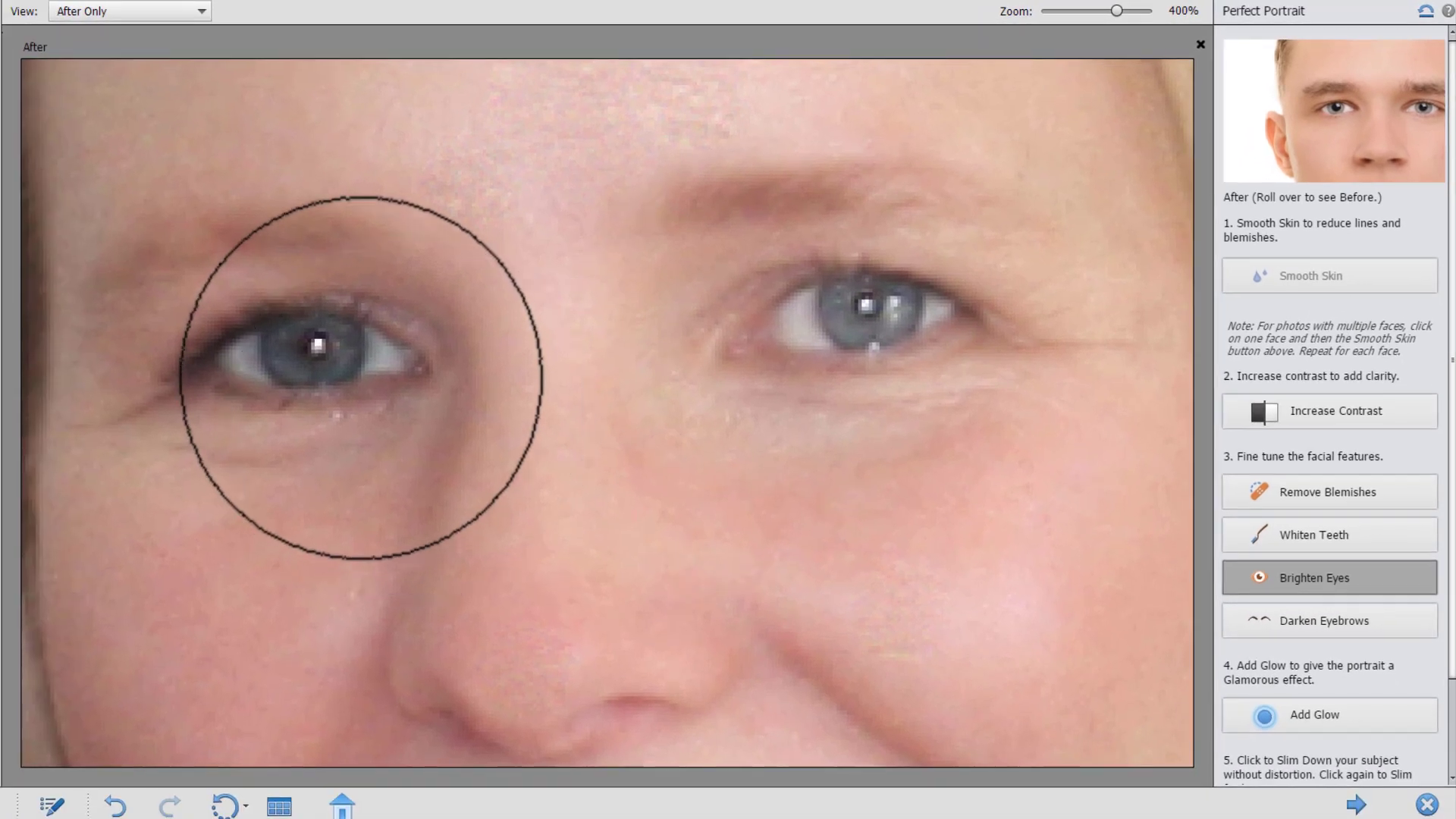
mouse_move(361, 378)
mouse_down()
mouse_move(329, 348)
mouse_move(218, 335)
mouse_move(237, 359)
mouse_up()
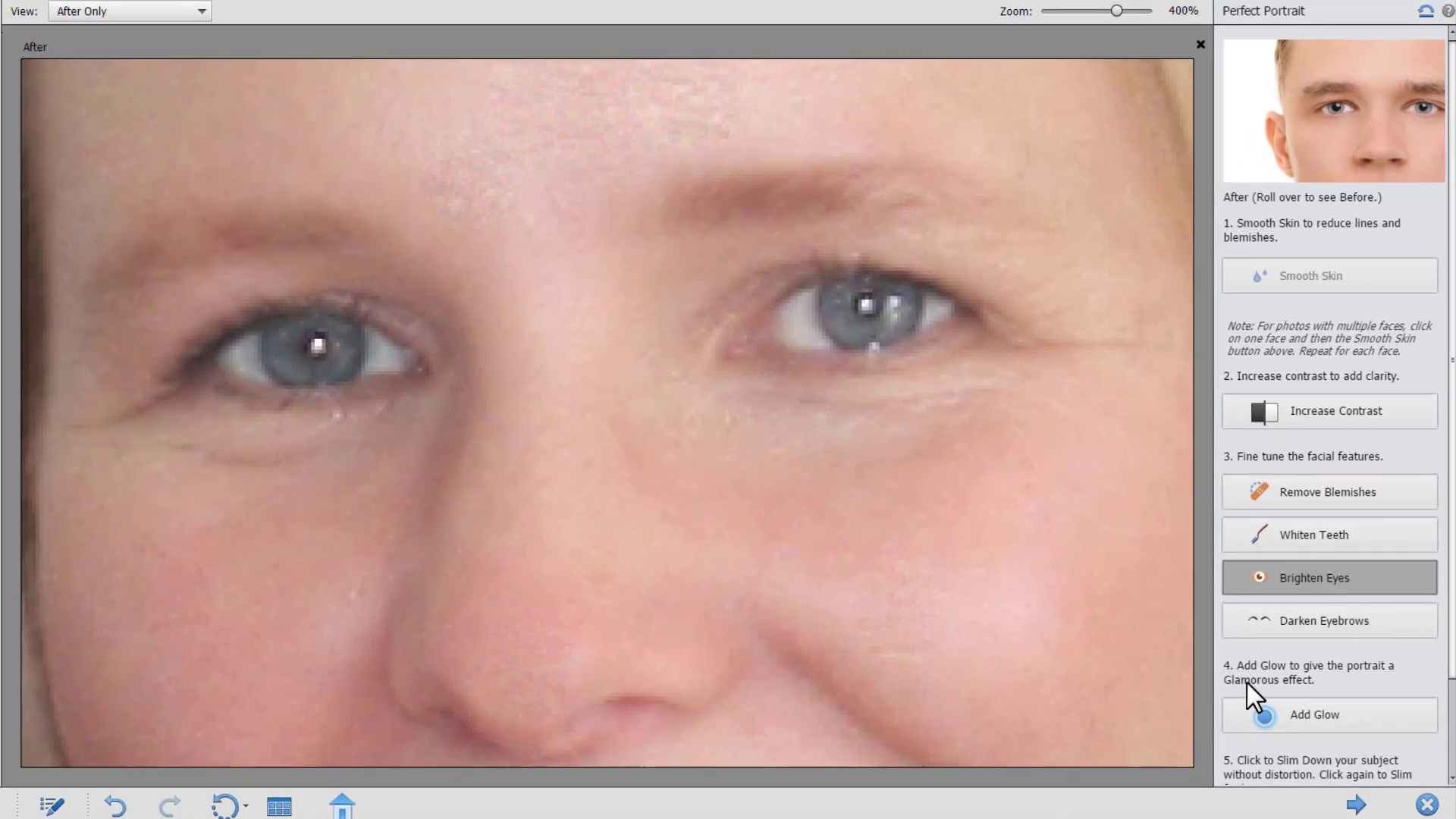
- Try darkening both eyebrows with close-up Darken Eyebrows strokes and view the effect on the whole portrait
click(1274, 623)
mouse_move(789, 185)
mouse_down()
mouse_move(713, 197)
mouse_move(781, 208)
mouse_move(898, 184)
mouse_move(1030, 210)
mouse_move(704, 187)
mouse_move(683, 207)
mouse_move(939, 188)
mouse_move(989, 201)
mouse_move(922, 195)
mouse_move(1047, 226)
mouse_move(936, 192)
mouse_move(957, 193)
mouse_move(866, 184)
mouse_move(905, 195)
mouse_up()
mouse_move(274, 228)
mouse_down()
mouse_move(136, 224)
mouse_move(211, 226)
mouse_move(118, 253)
mouse_move(194, 243)
mouse_move(73, 295)
mouse_move(243, 272)
mouse_move(329, 238)
mouse_move(271, 227)
mouse_move(327, 230)
mouse_move(173, 222)
mouse_move(227, 239)
mouse_move(134, 233)
mouse_move(110, 259)
mouse_up()
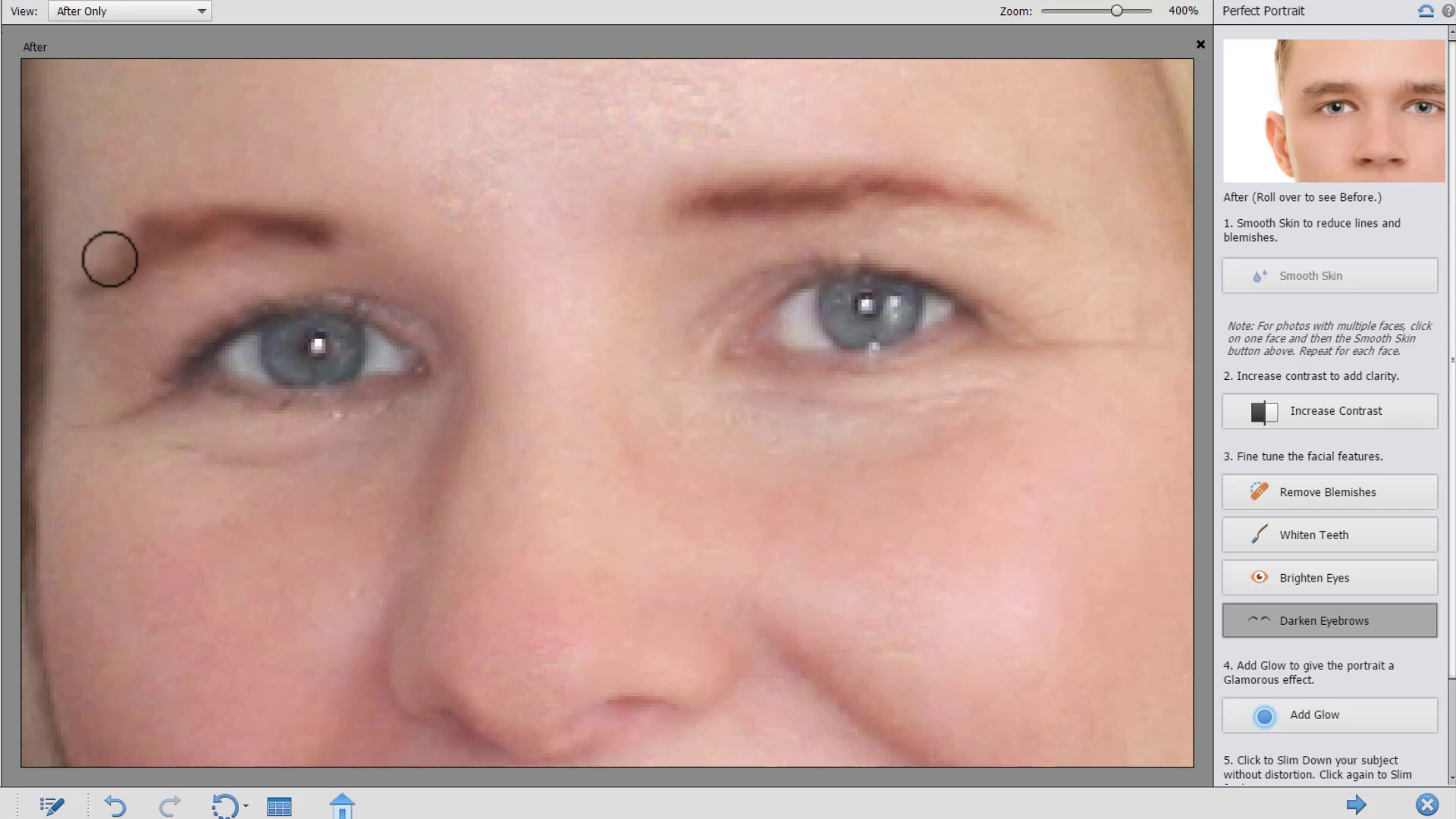
key(ctrl+0)
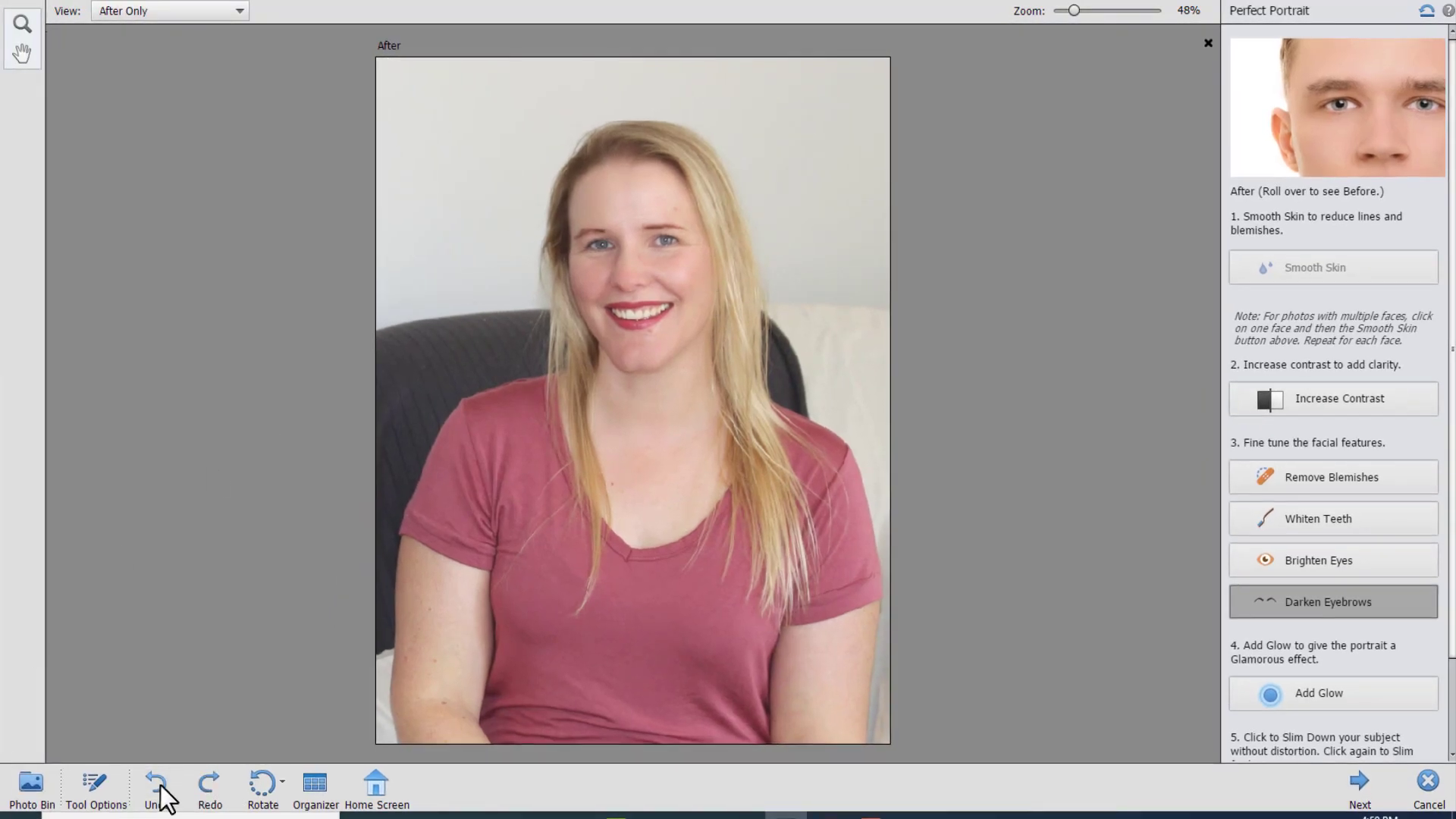
- Undo the eyebrow darkening strokes
click(162, 785)
click(161, 785)
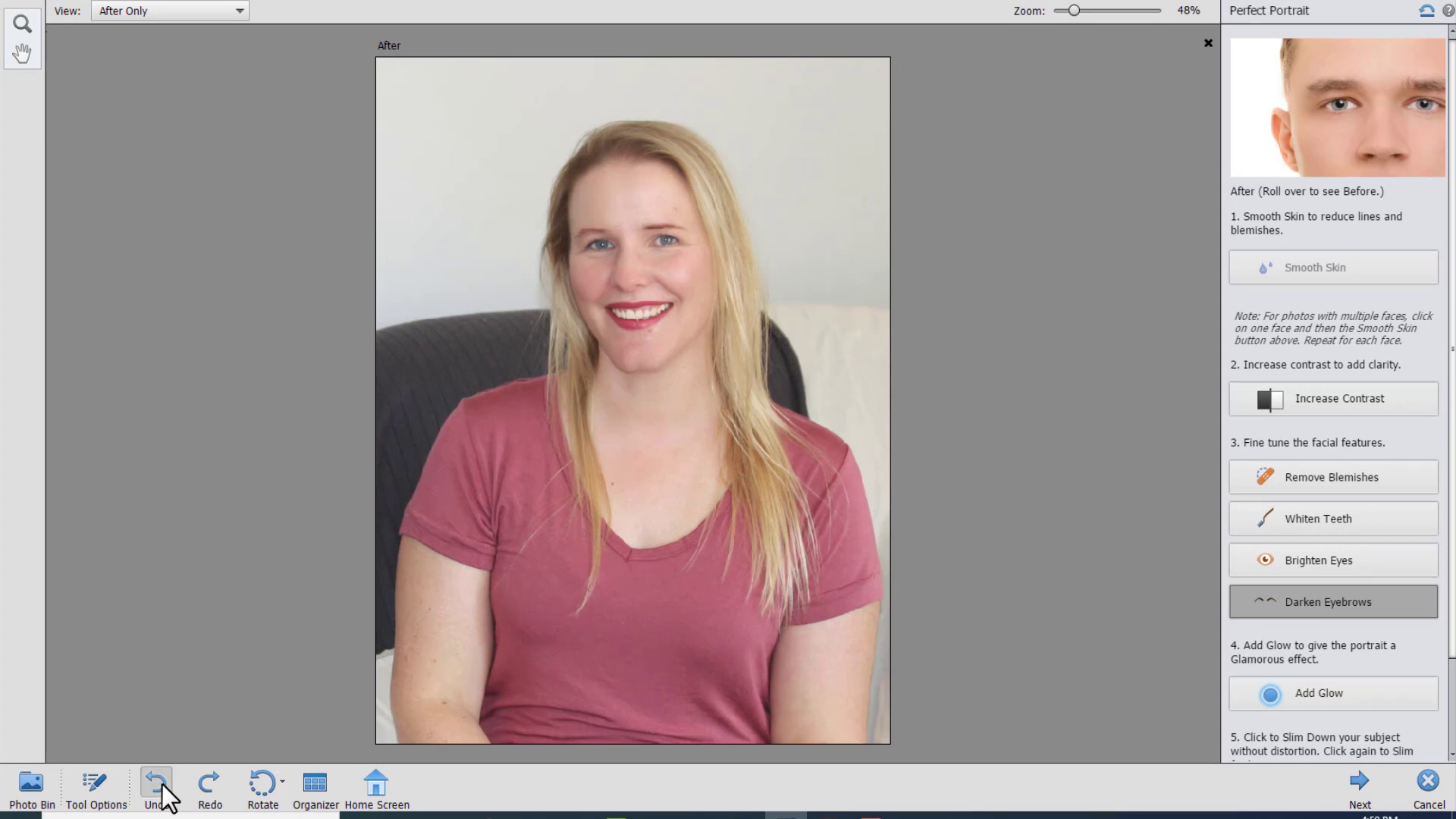
click(161, 785)
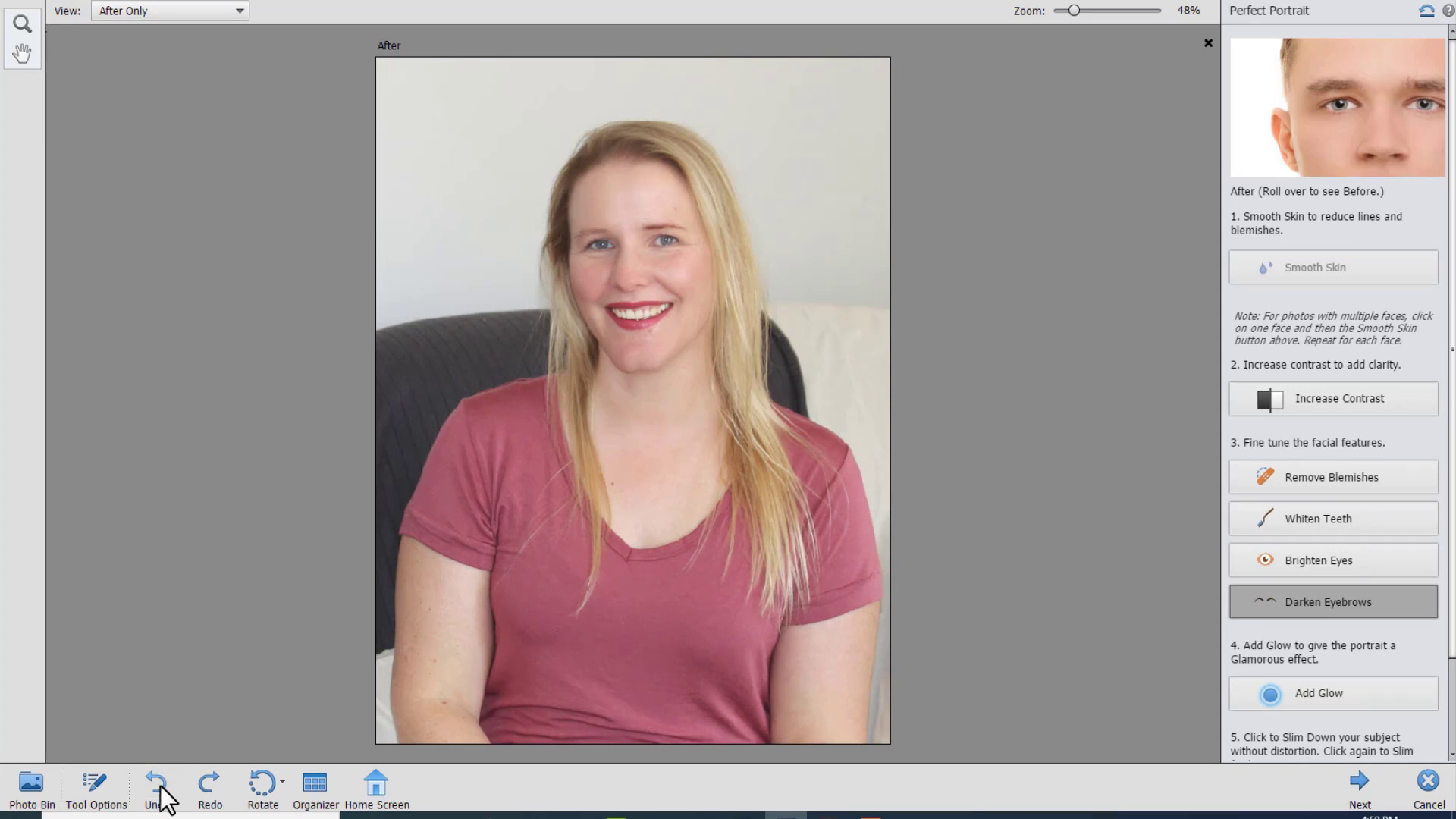
click(160, 790)
click(161, 790)
- Darken both eyebrows again with lighter Darken Eyebrows strokes along their full length
click(22, 23)
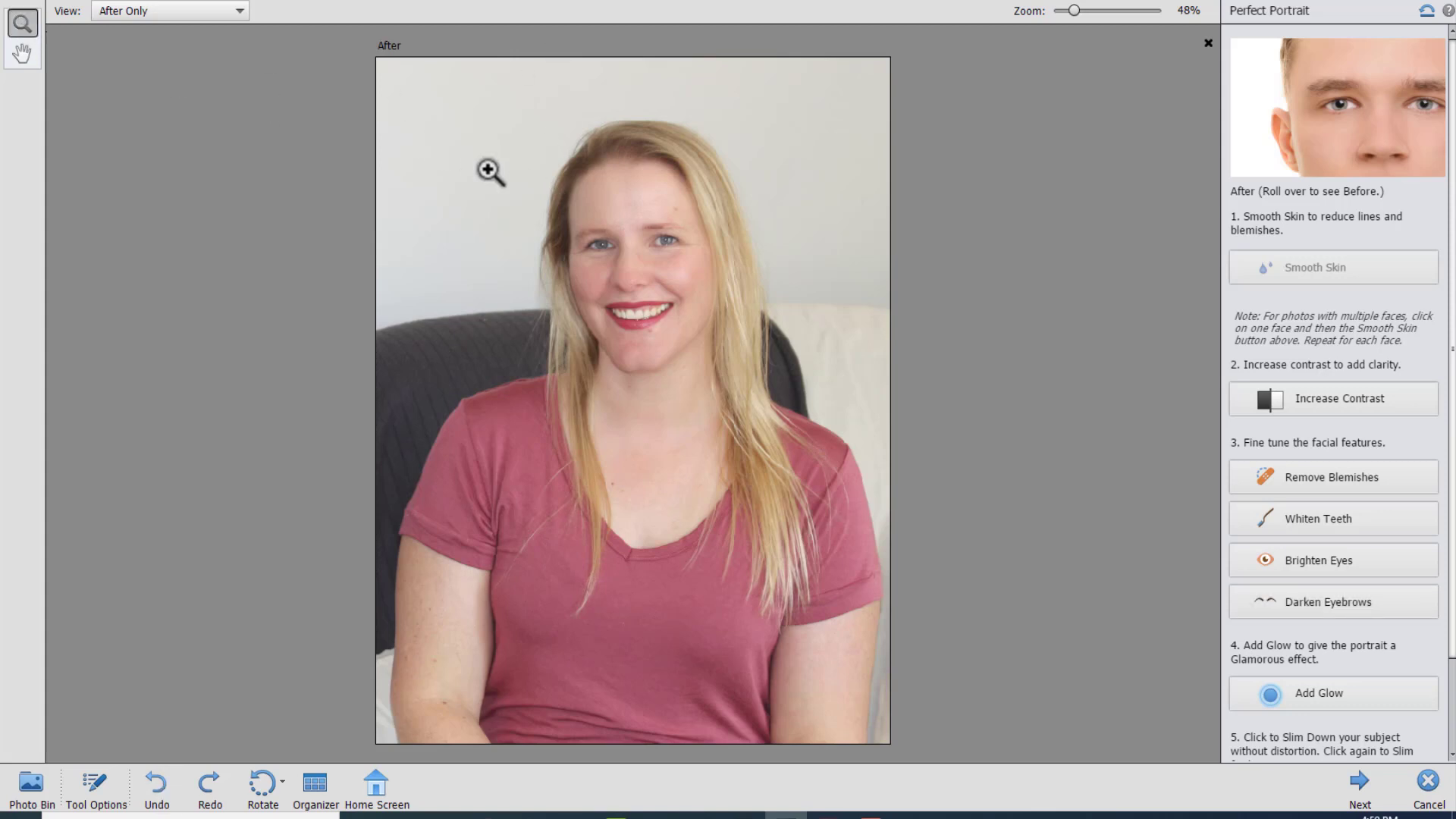
drag(493, 159, 787, 384)
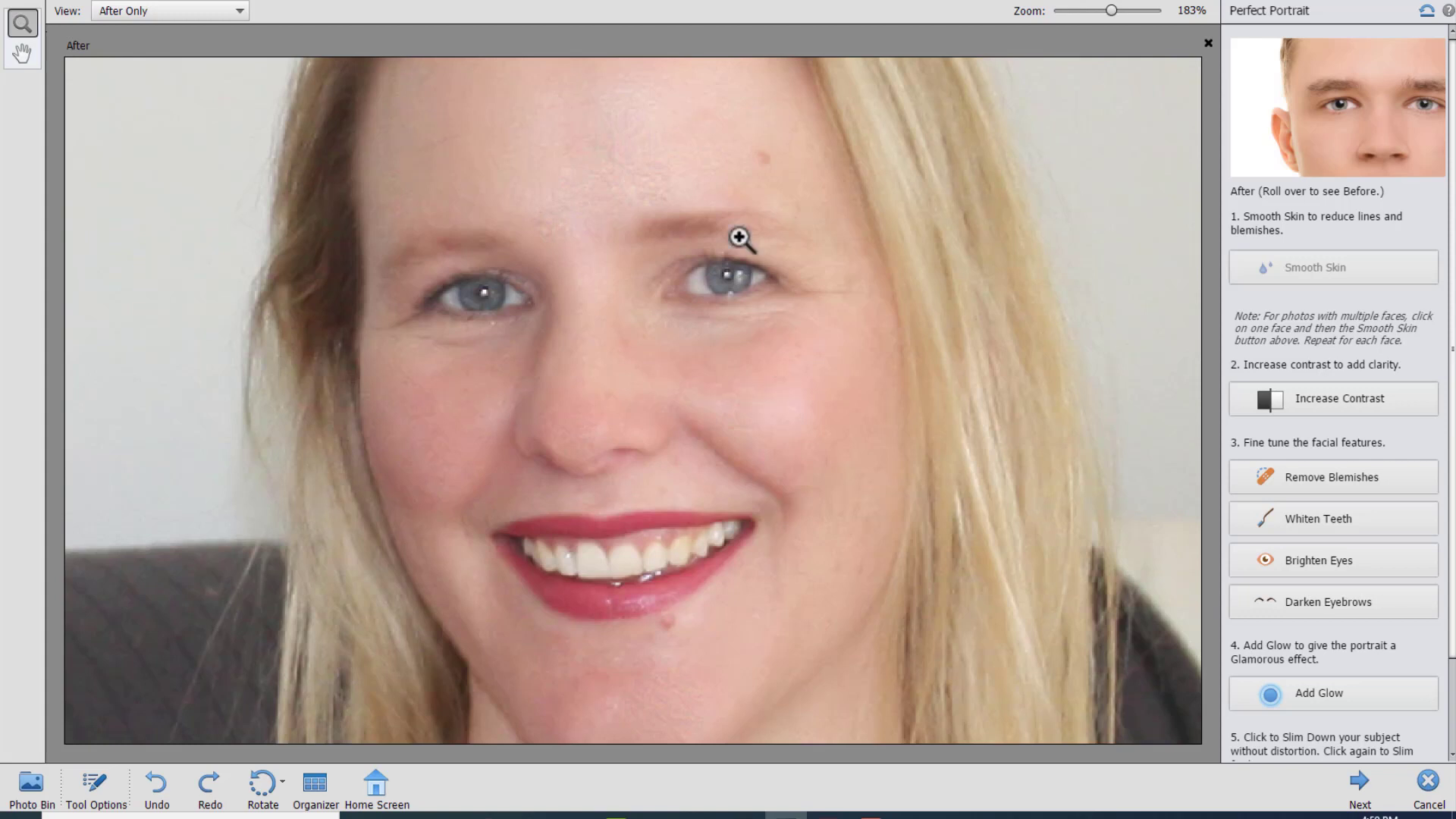
click(1326, 605)
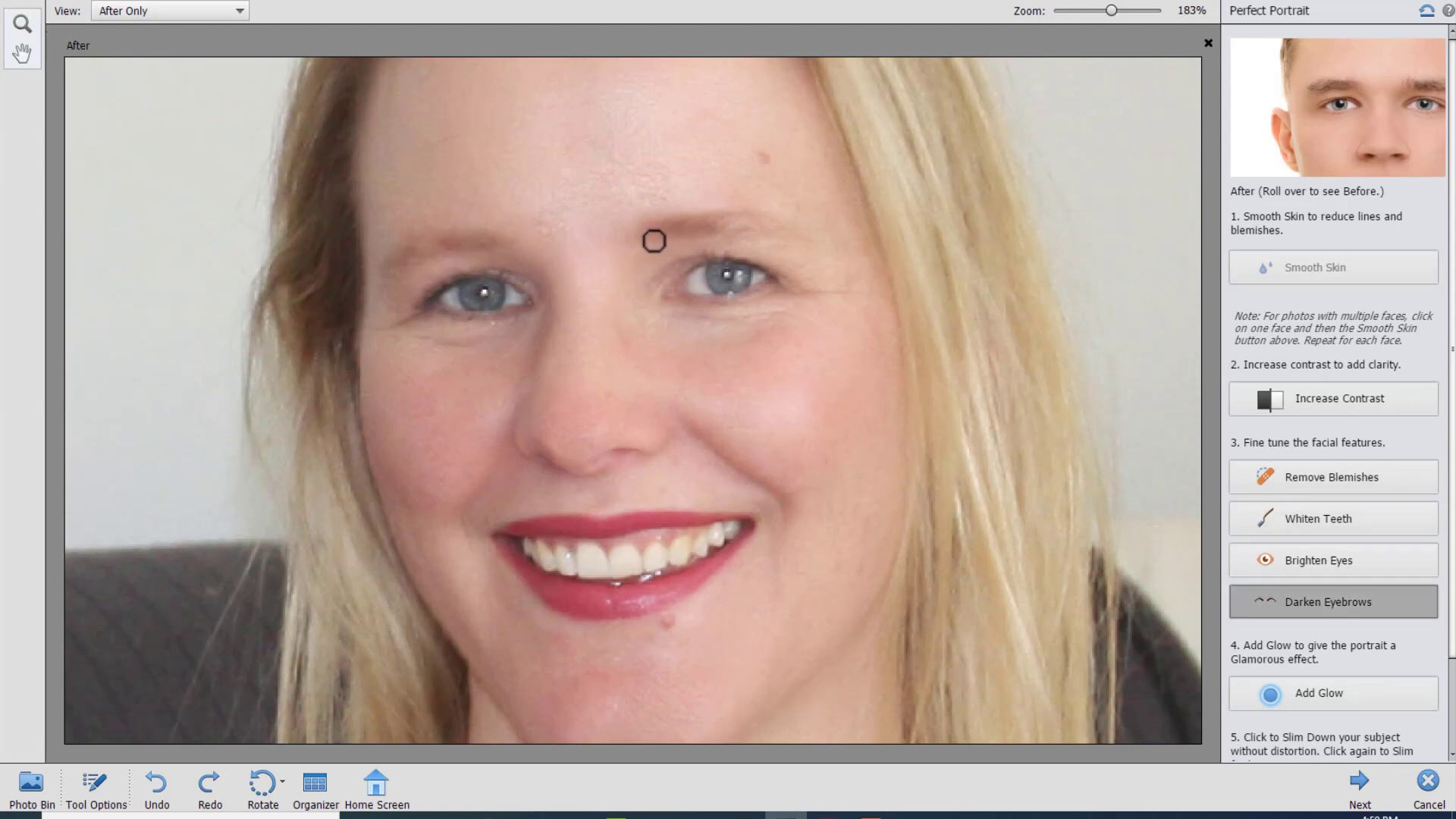
mouse_move(654, 241)
mouse_down()
mouse_move(667, 224)
mouse_move(751, 224)
mouse_move(663, 231)
mouse_up()
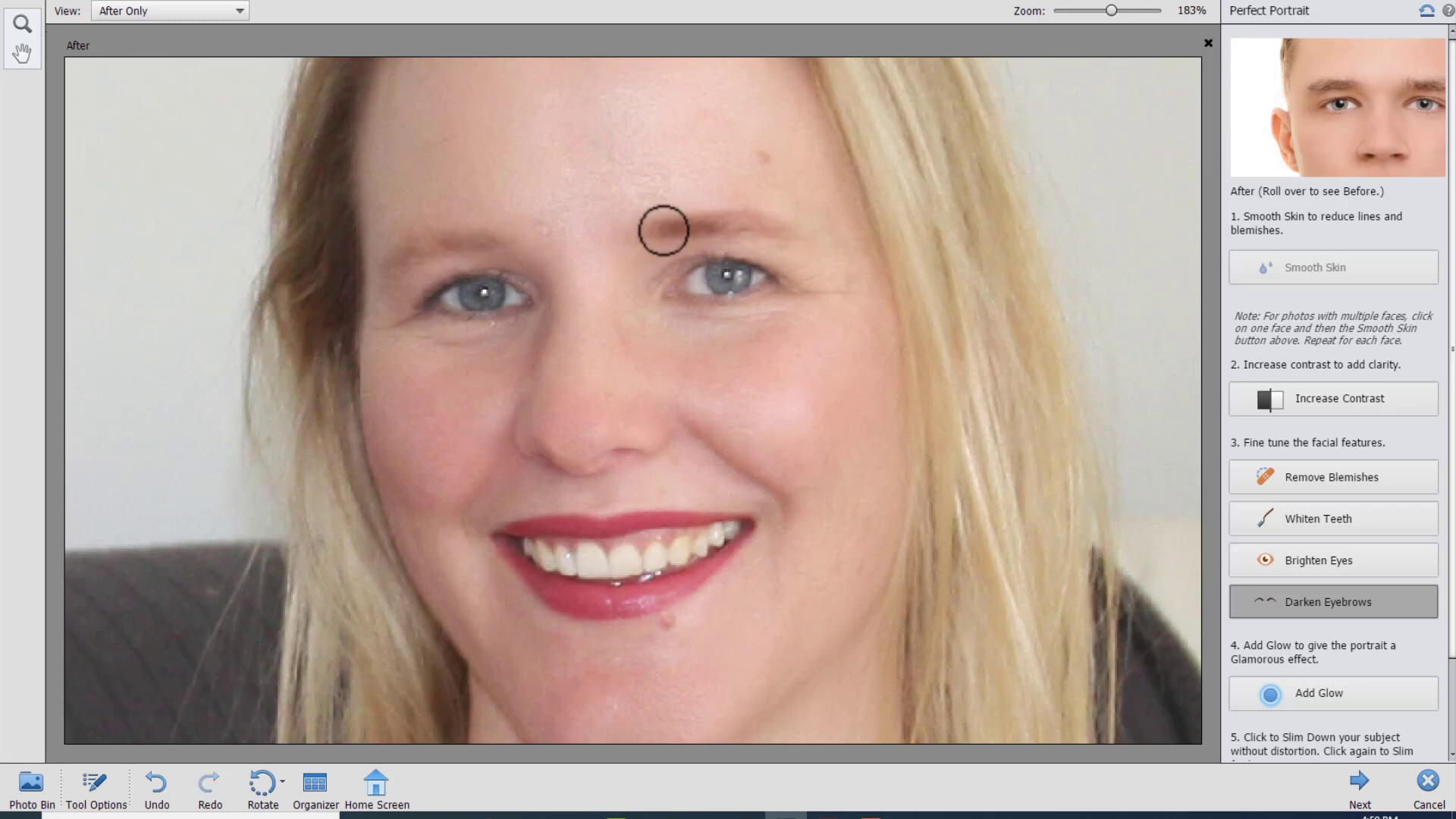
mouse_move(491, 251)
mouse_down()
mouse_move(471, 237)
mouse_move(410, 244)
mouse_move(382, 276)
mouse_up()
drag(705, 221, 795, 239)
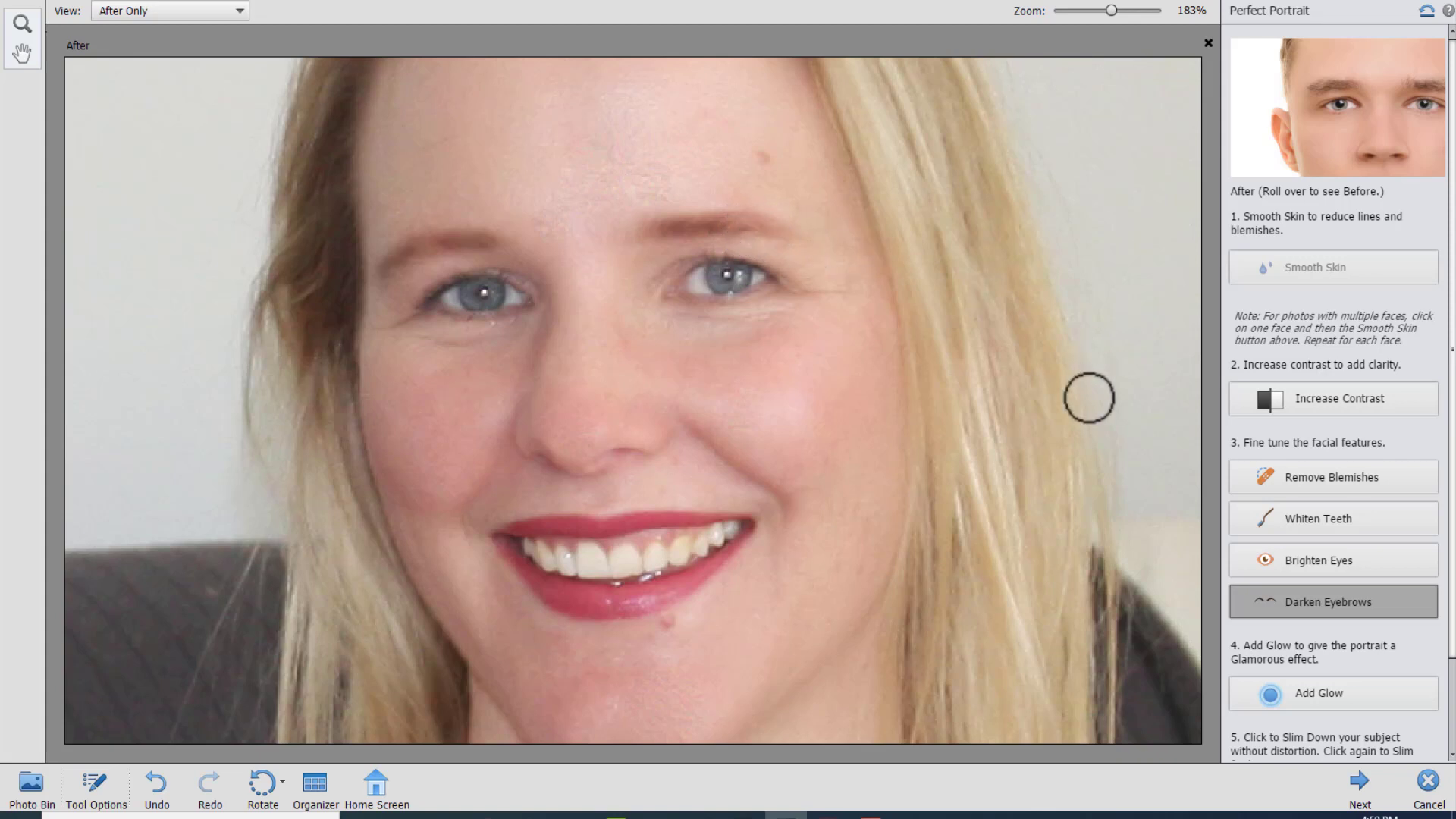
- Add a Diffuse Glow to the portrait with Glow Amount 1, Clear Amount 18 and minimum Graininess
key(ctrl+0)
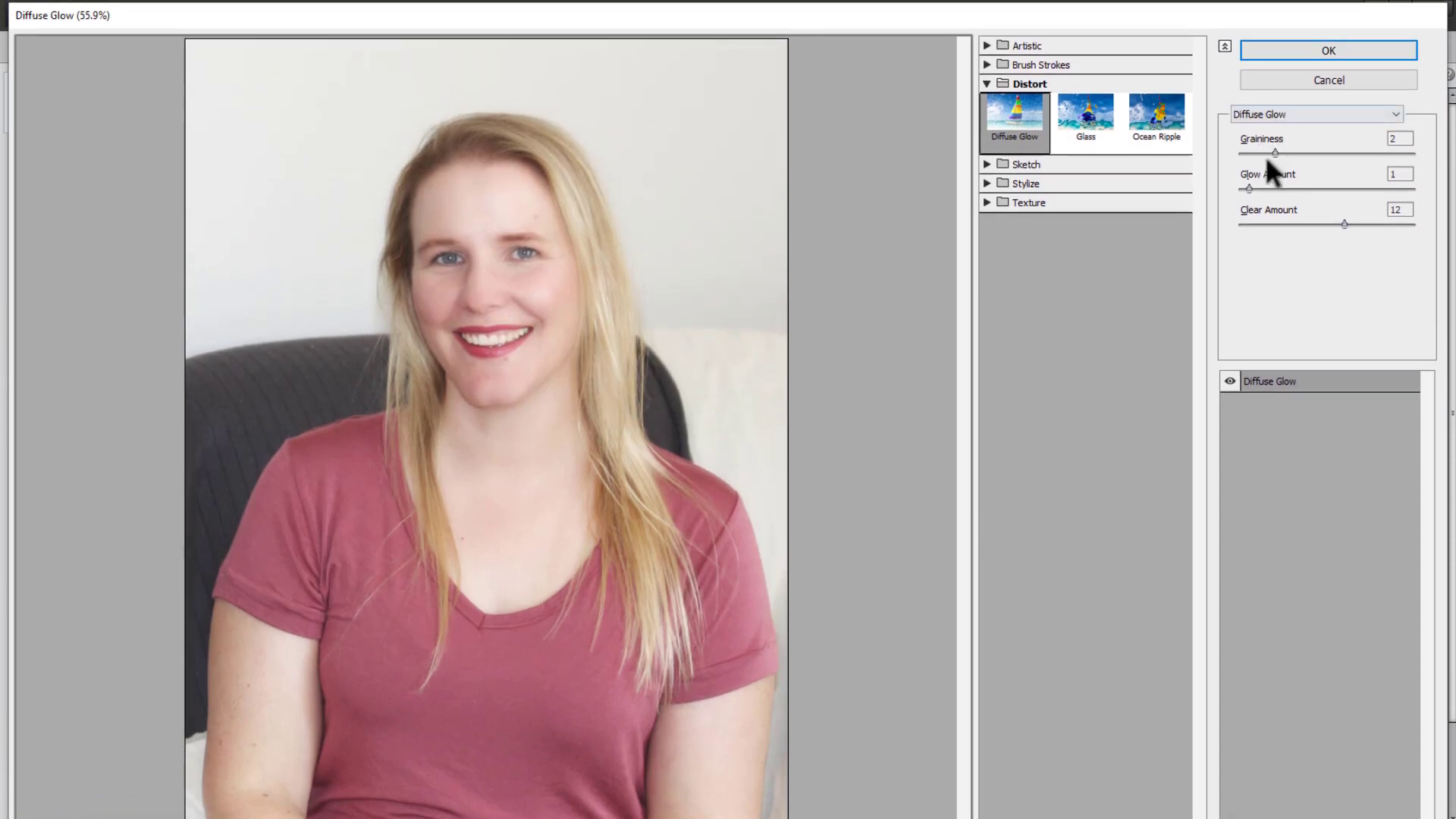
drag(1250, 184, 1236, 188)
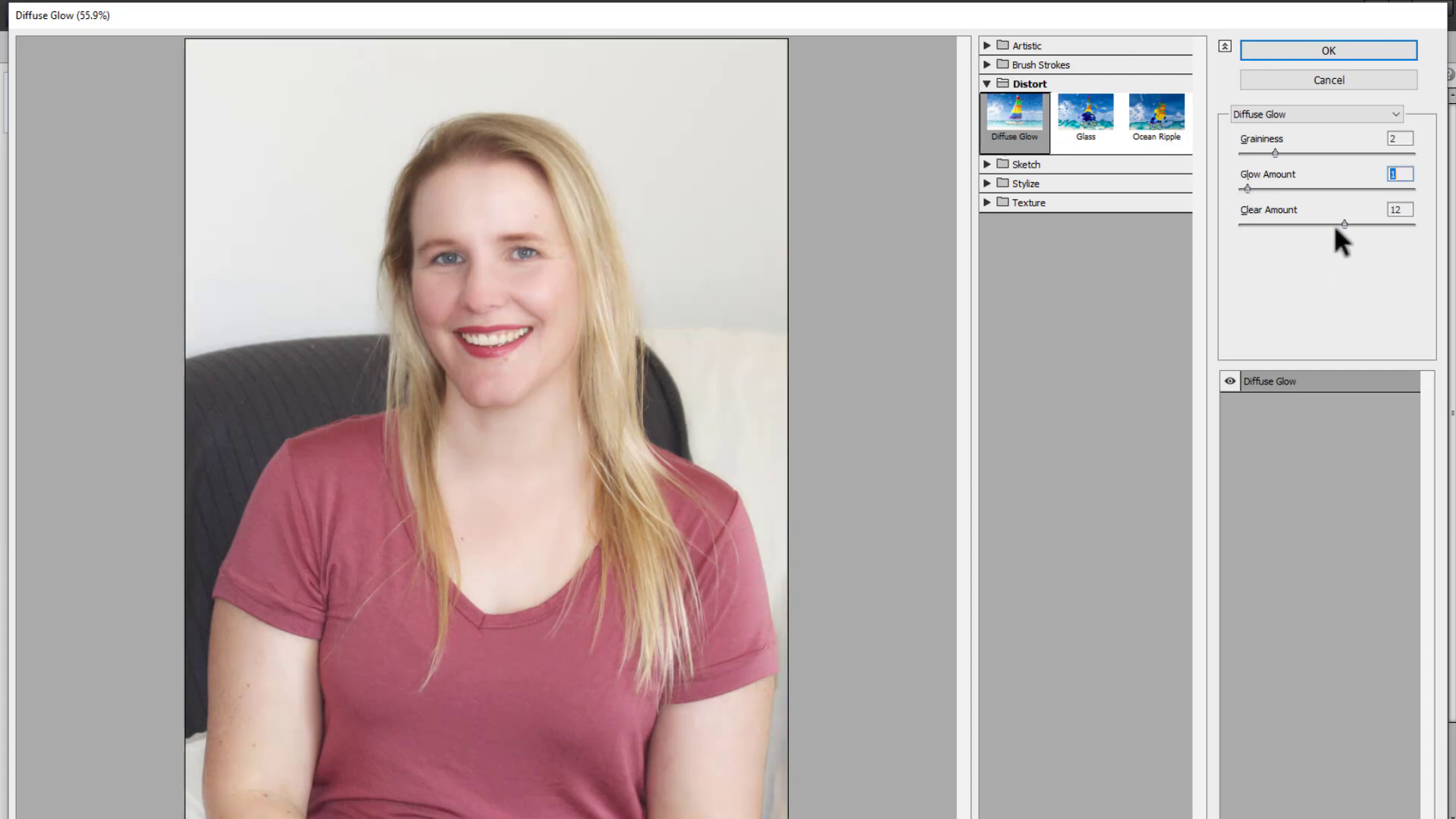
mouse_move(1343, 223)
mouse_down()
mouse_move(1364, 221)
mouse_move(1250, 229)
mouse_move(1371, 226)
mouse_up()
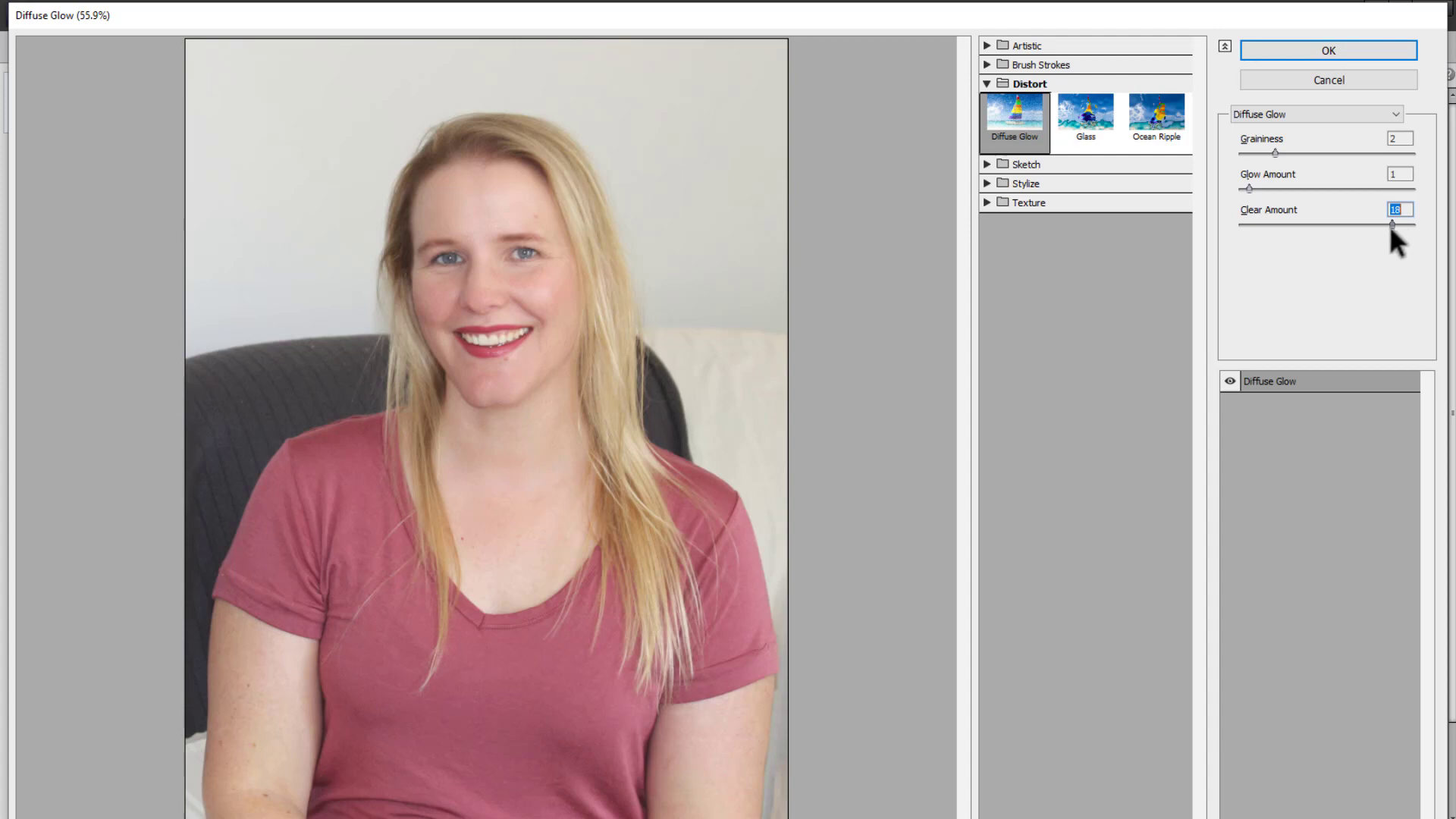
click(1354, 156)
drag(1353, 150, 1158, 161)
click(1327, 52)
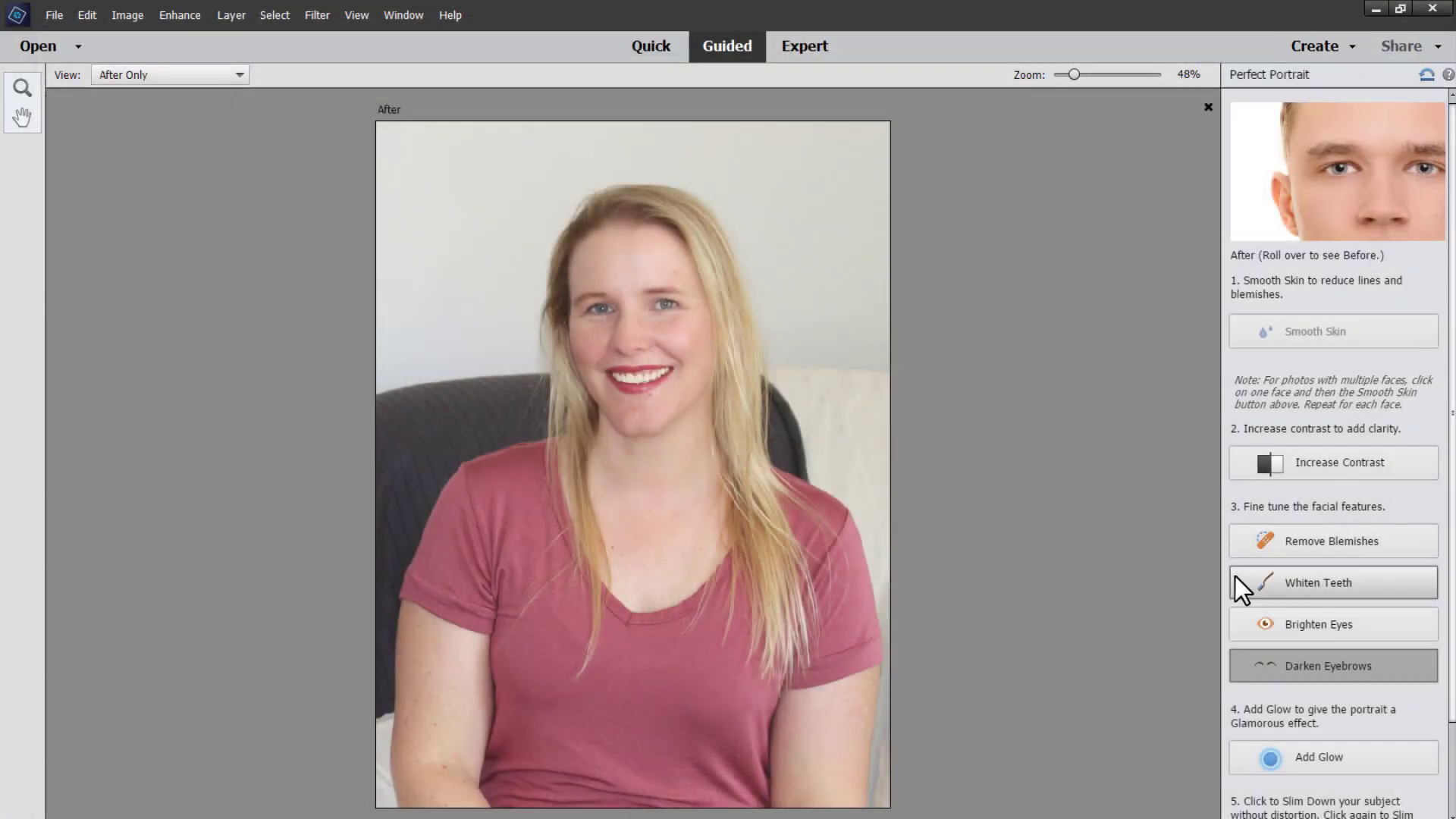
- Try Slim Down three times on the subject, then undo all three passes
scroll(1282, 698, down, 2)
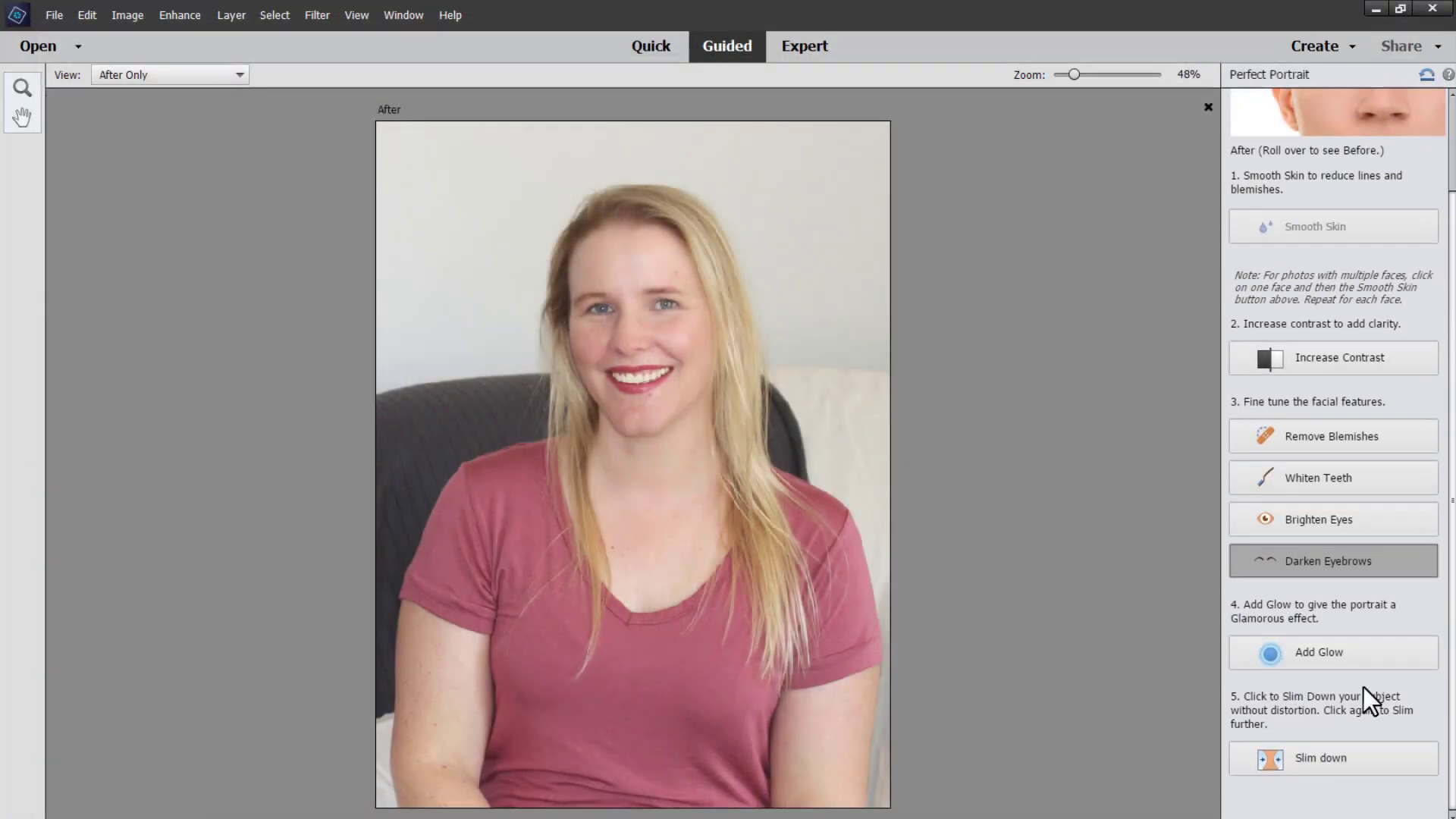
click(1269, 760)
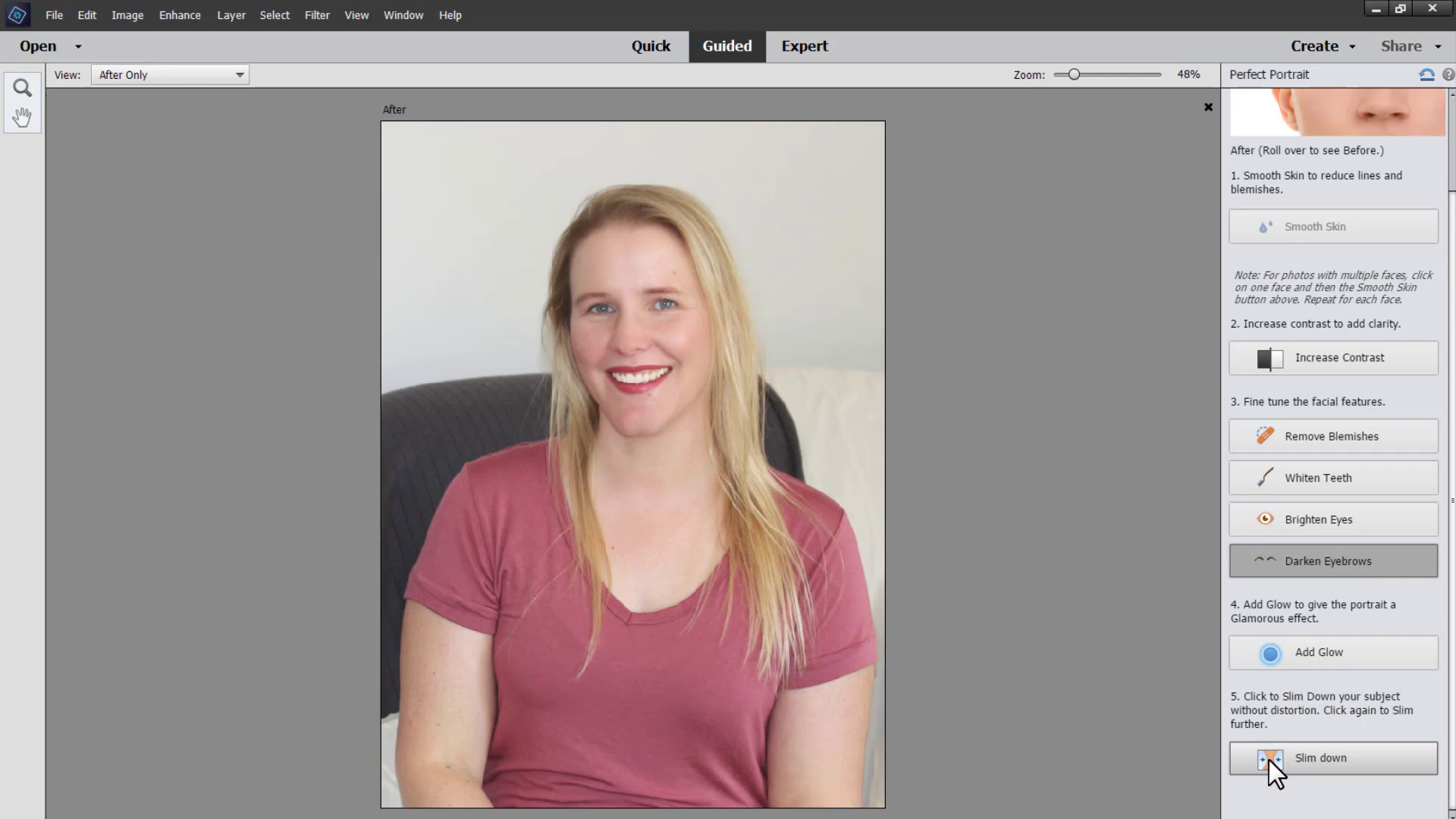
click(1268, 760)
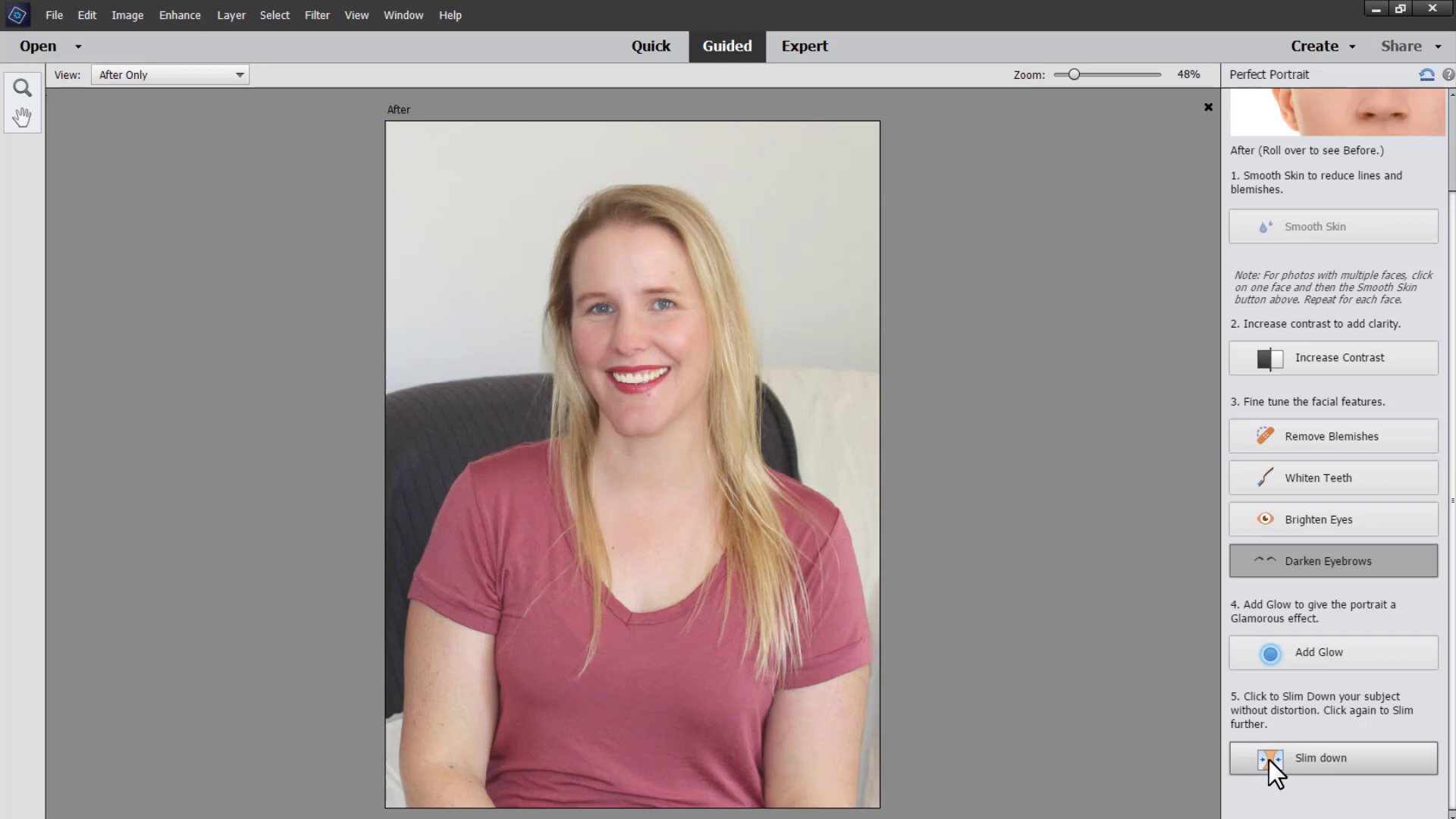
click(1271, 761)
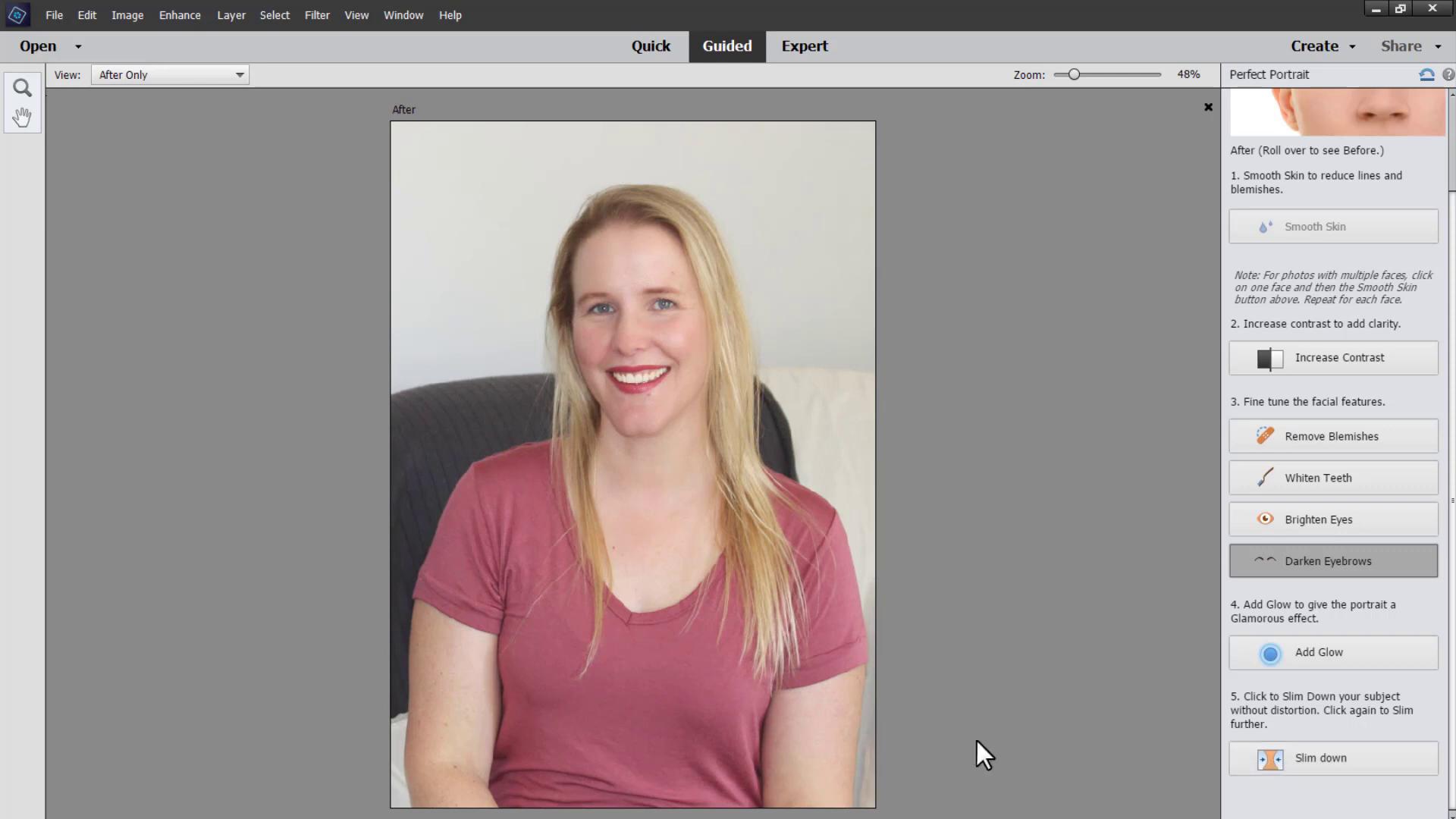
click(158, 800)
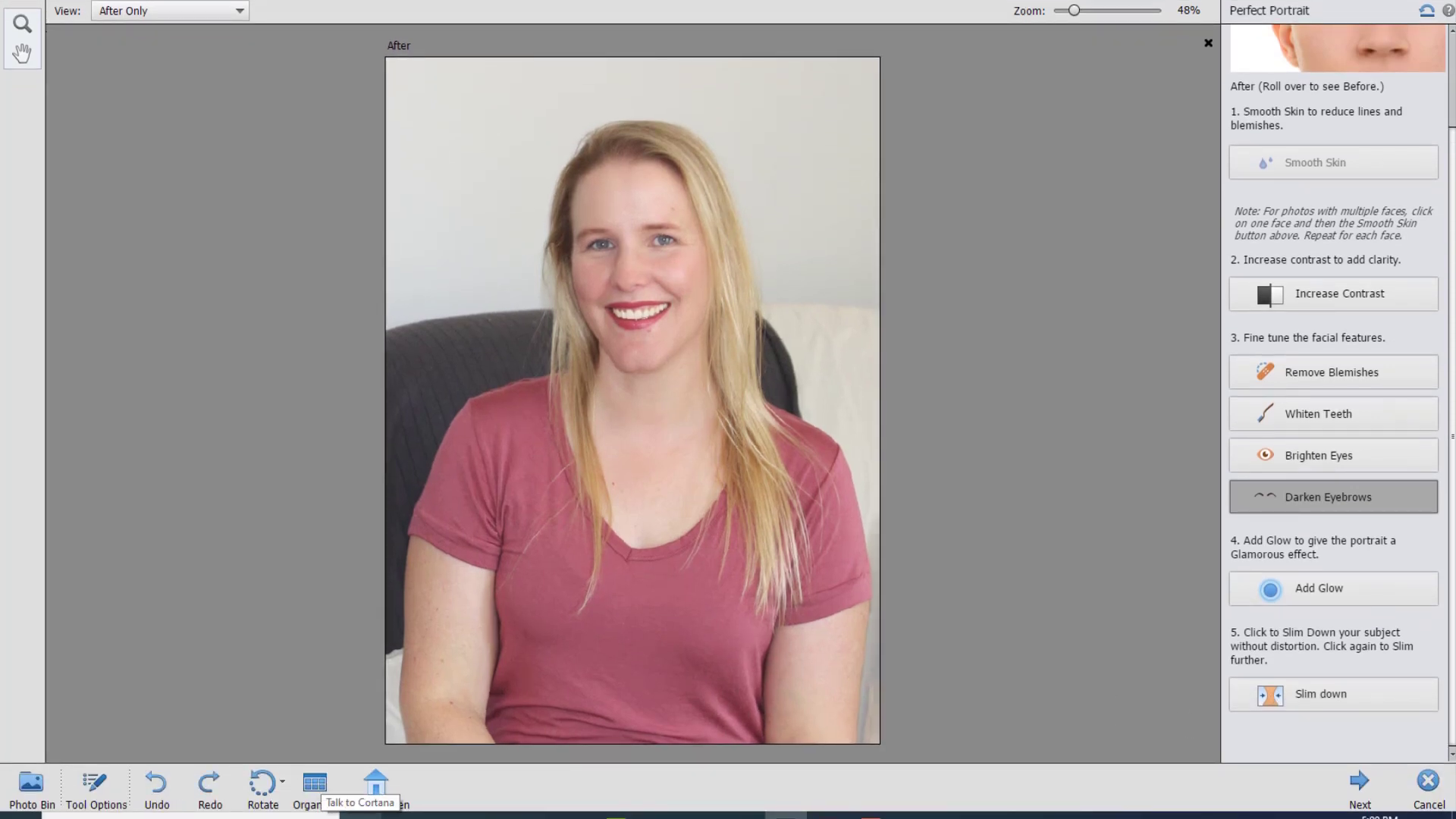
click(158, 796)
click(158, 797)
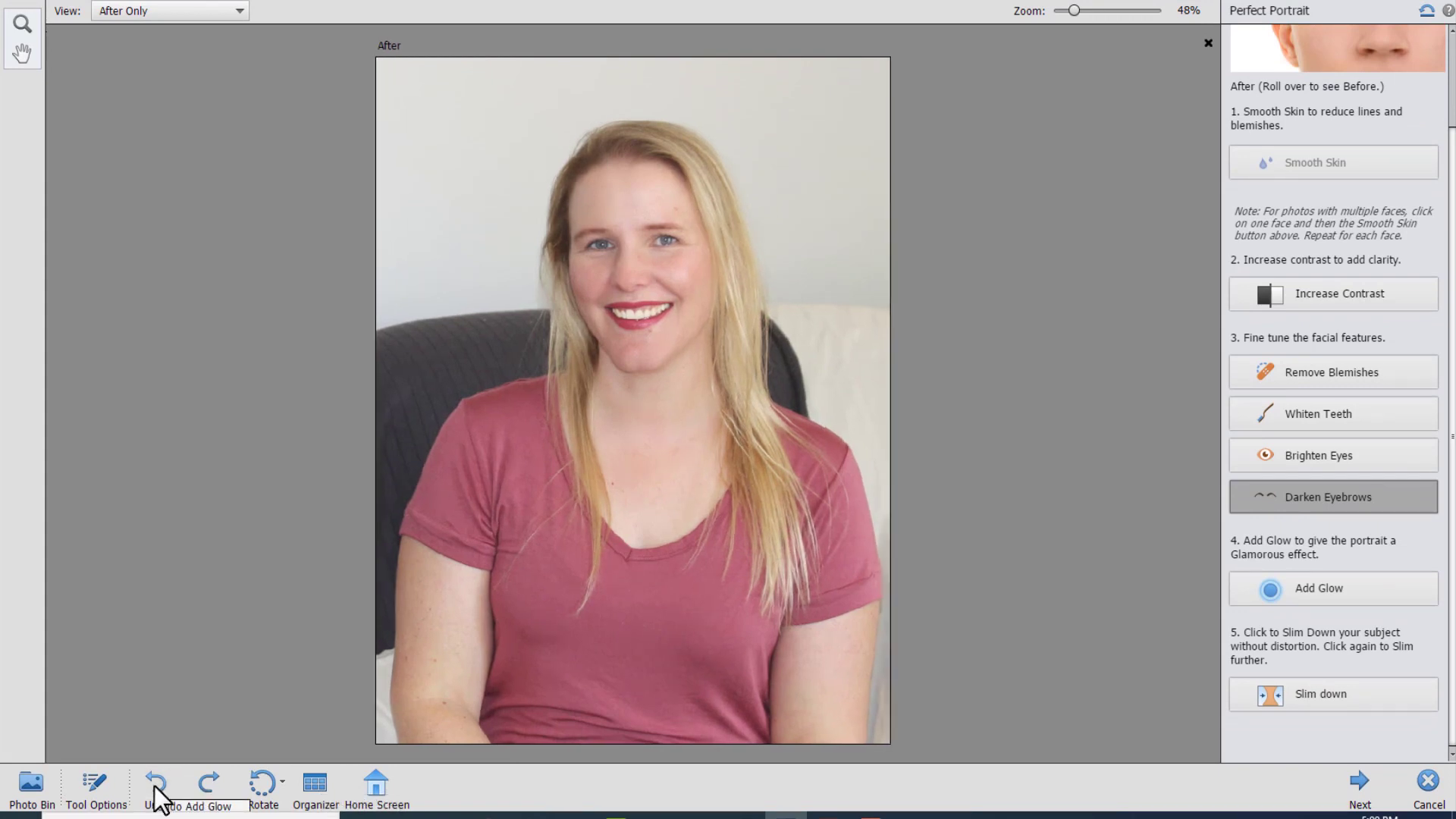
- Apply Slim Down to the subject twice
click(1352, 692)
click(1350, 690)
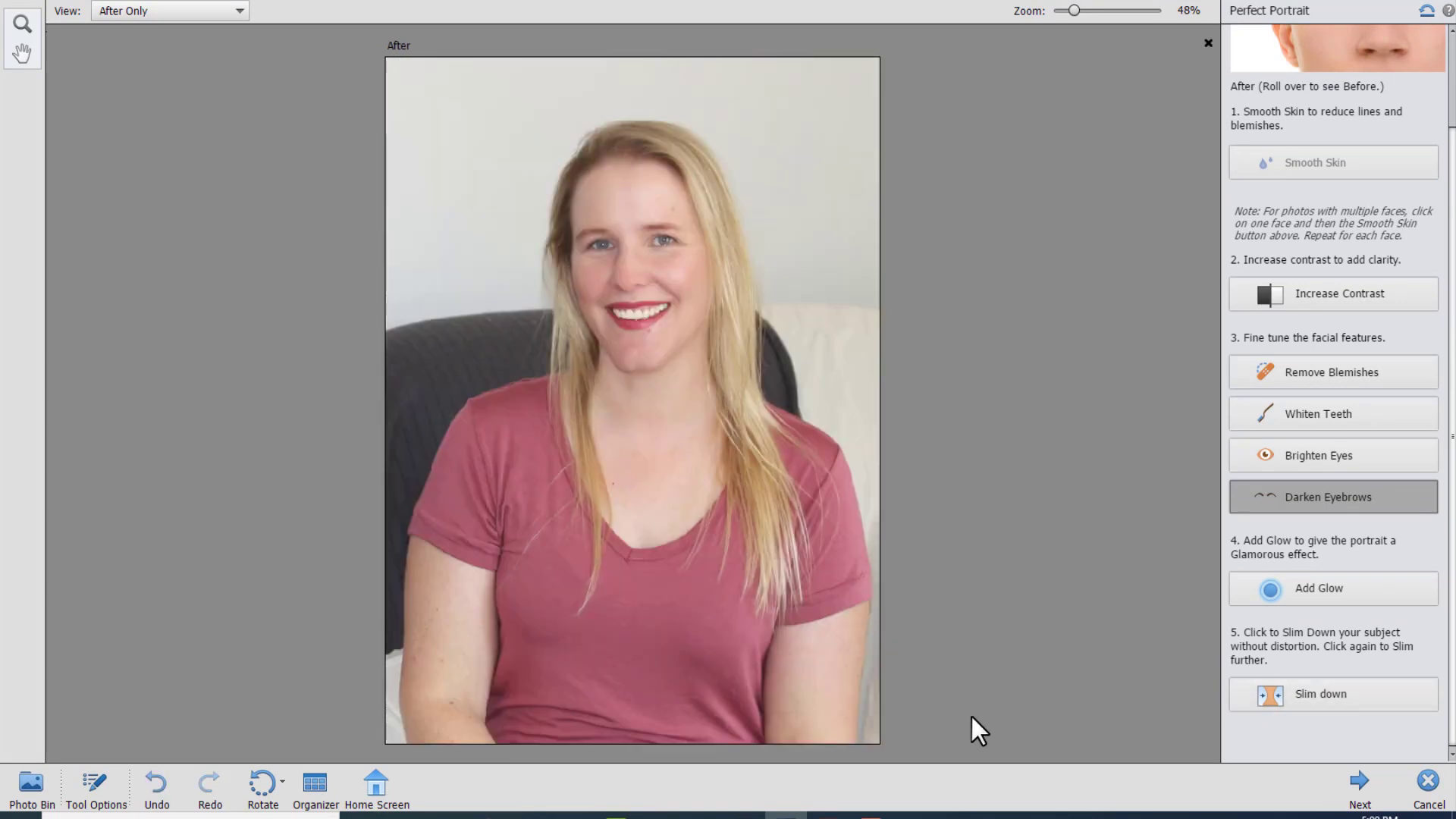
- Finish the Perfect Portrait edit and view the portrait in the horizontal before-and-after layout
click(1363, 781)
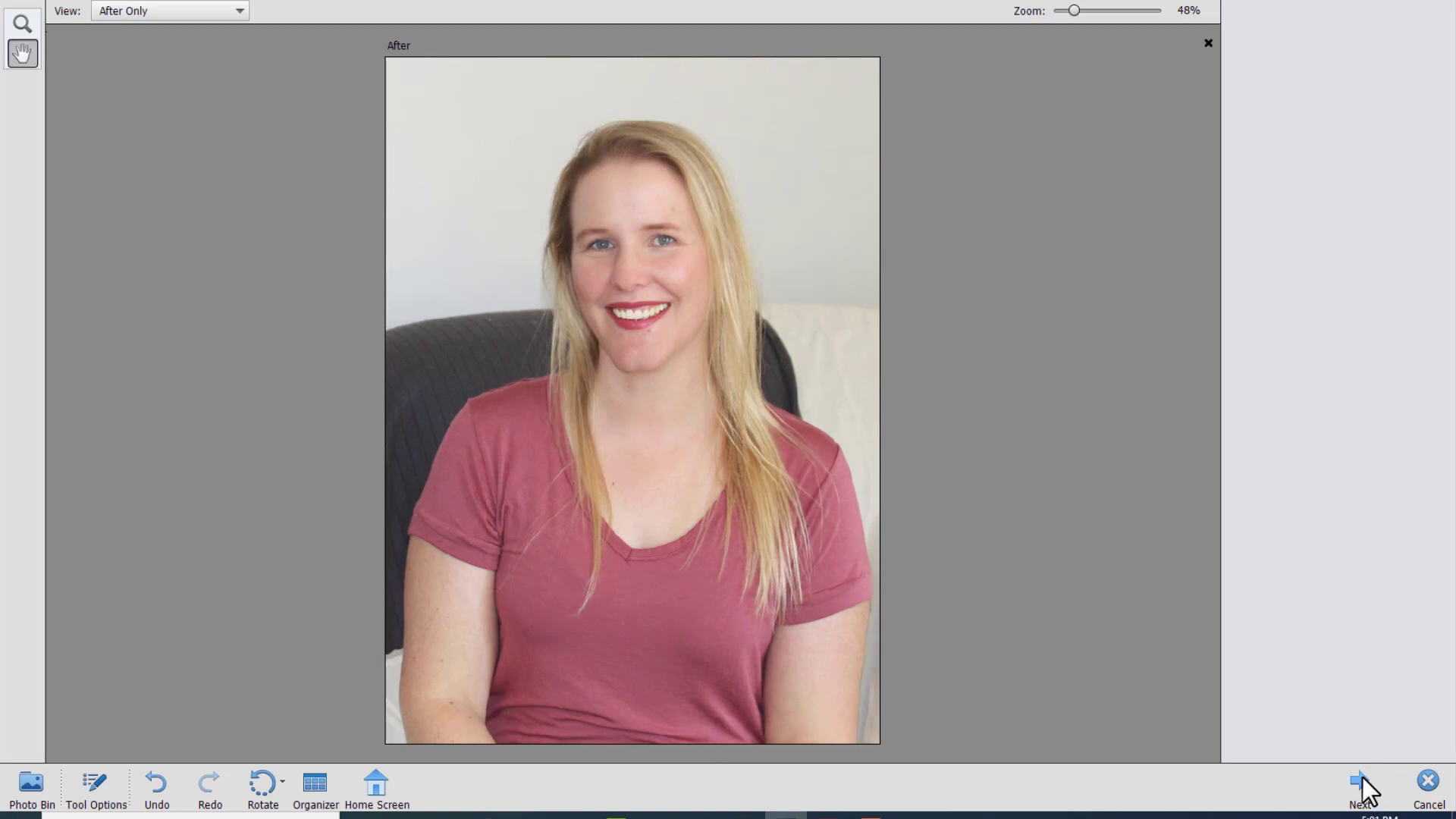
click(214, 15)
click(189, 58)
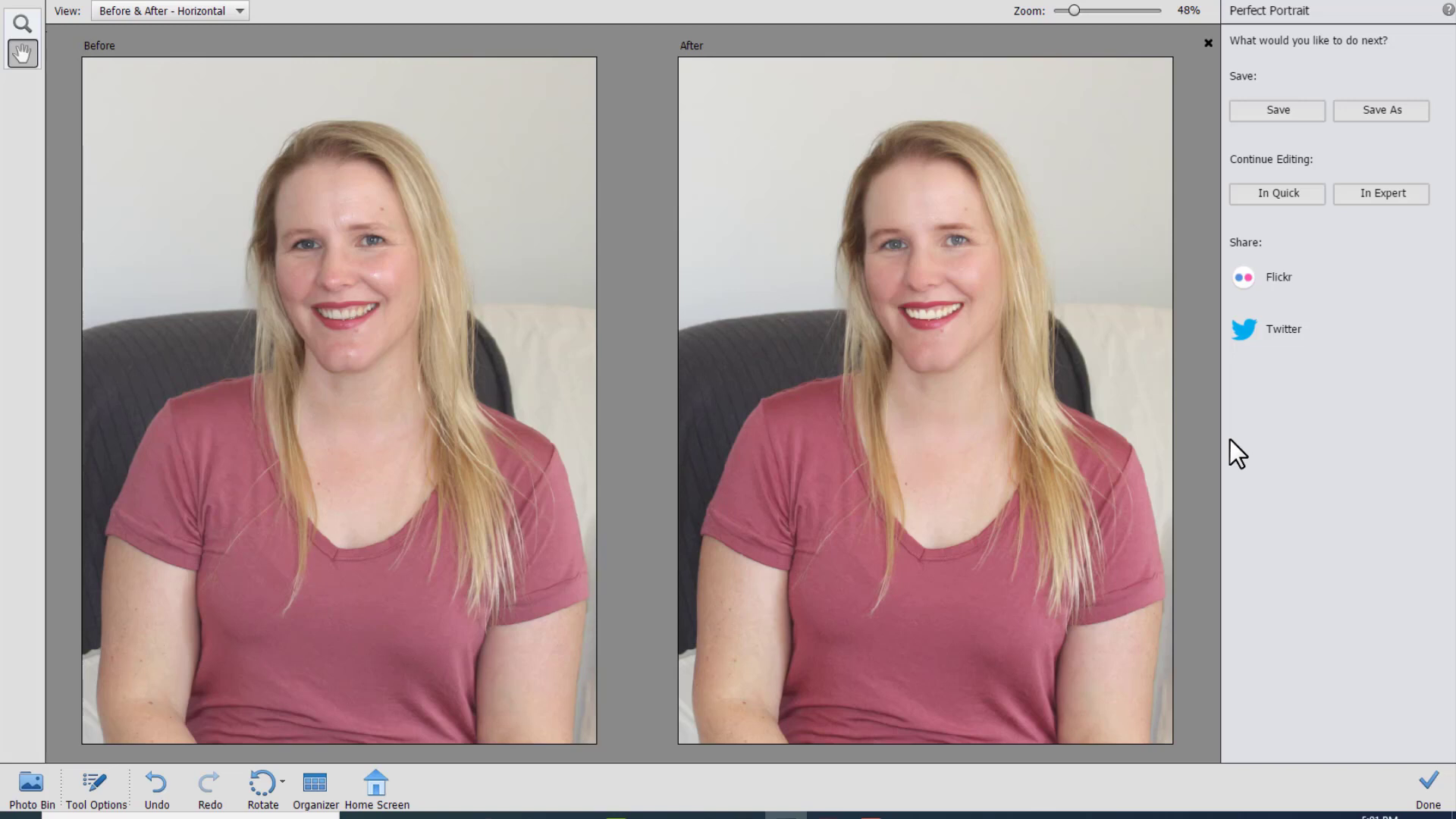
- Save the retouched portrait as IMG_2711 b.psd and continue editing it in Expert mode
click(1393, 116)
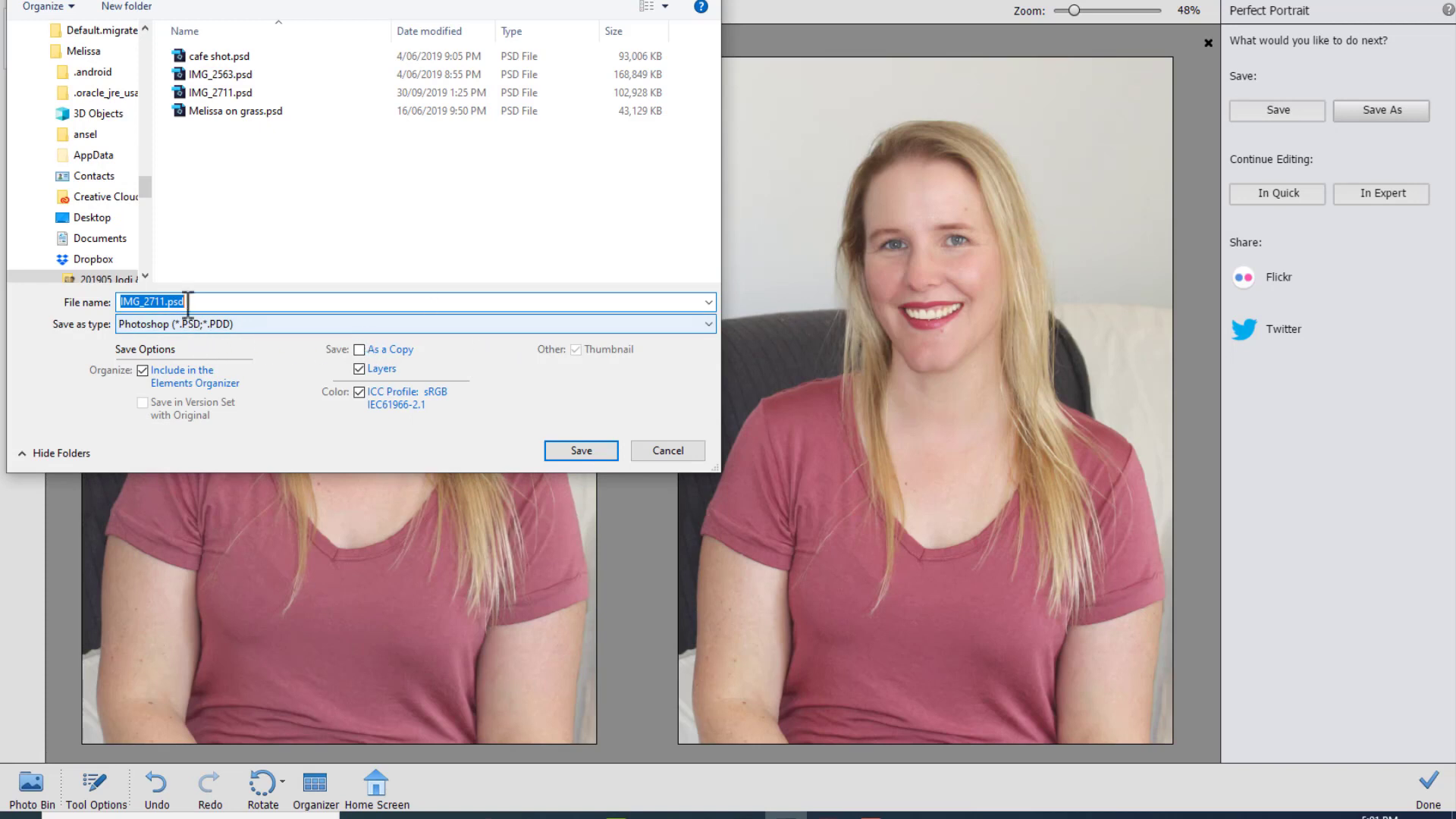
click(166, 301)
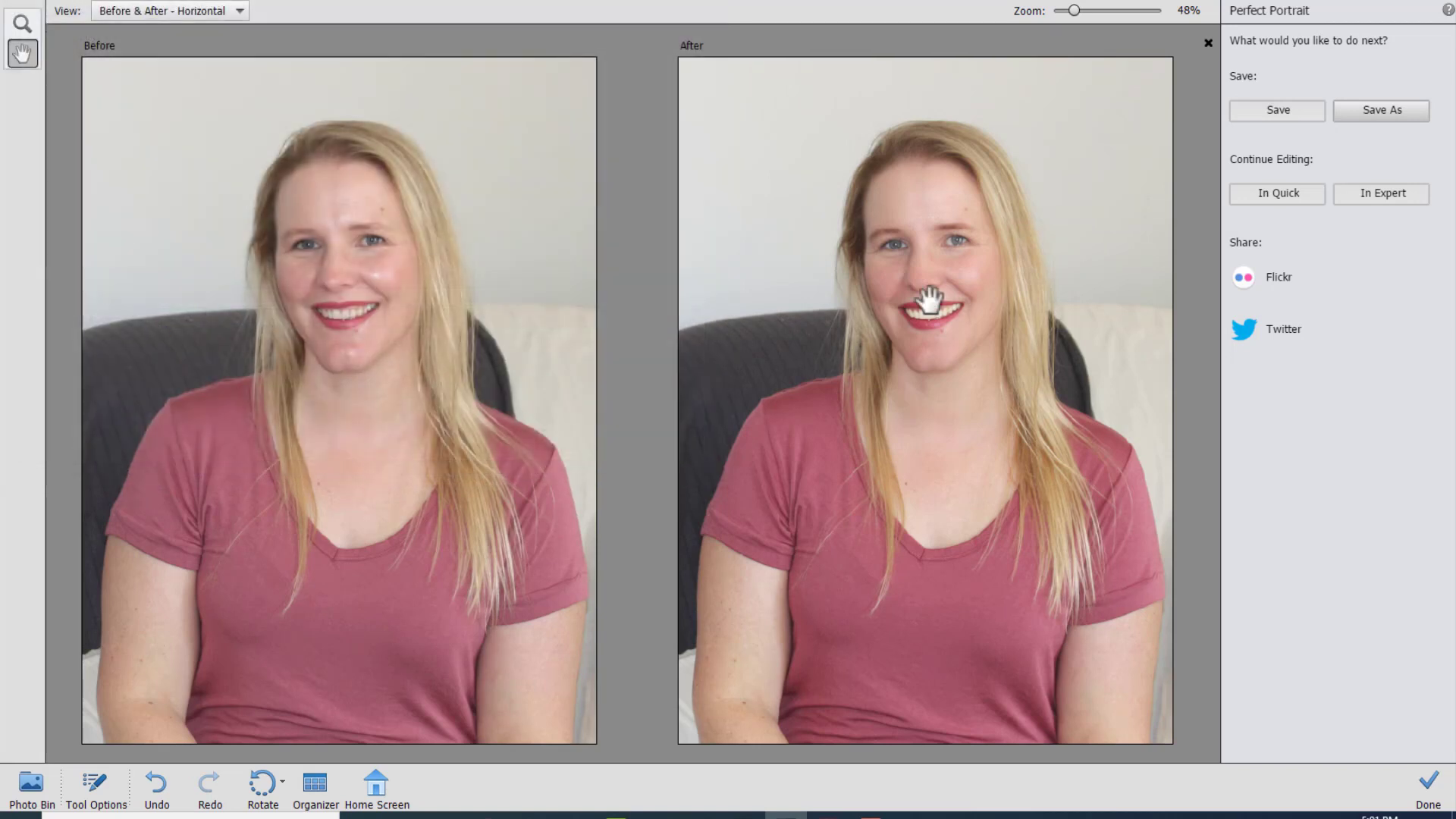
click(1391, 197)
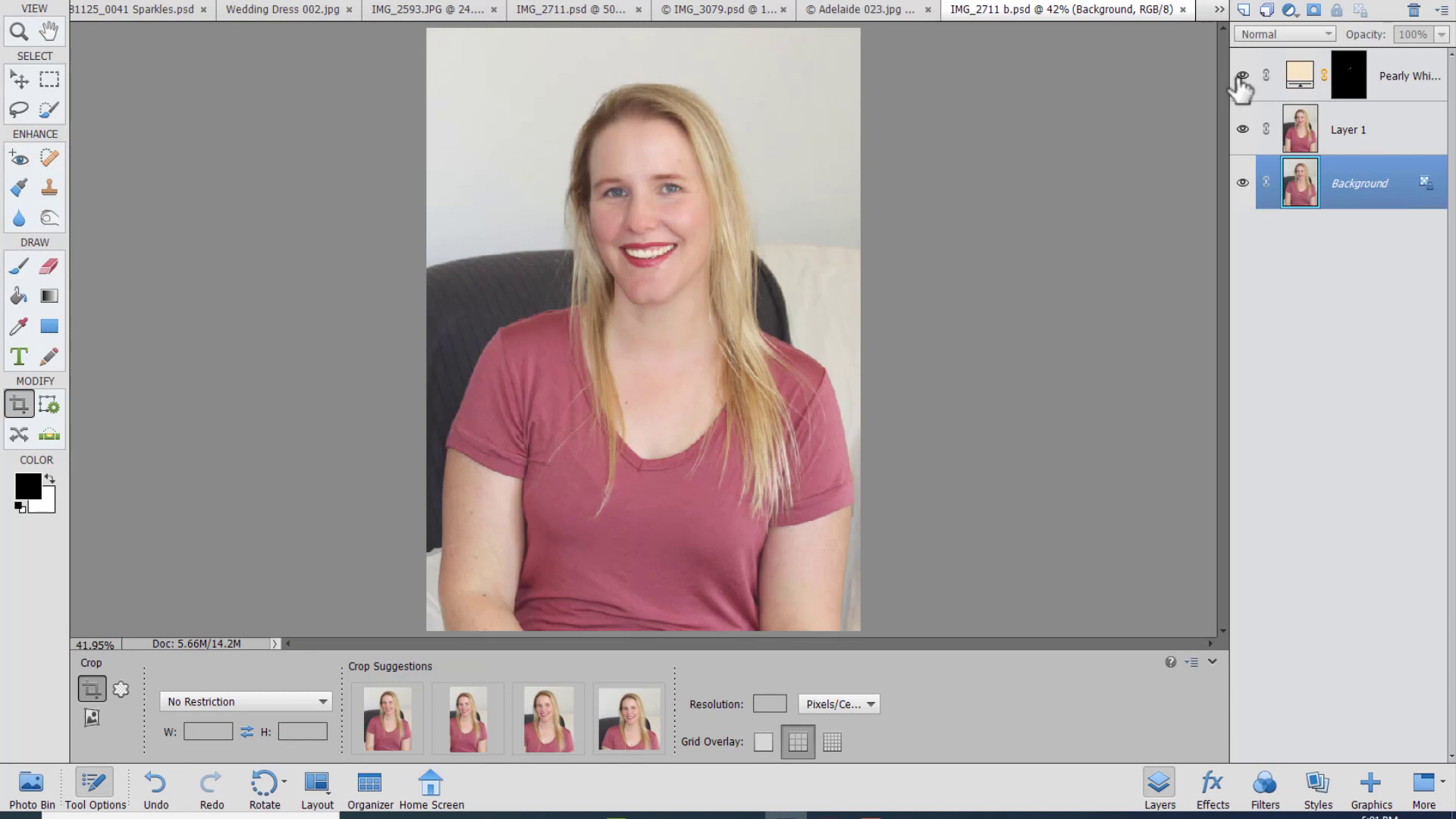
- Toggle the visibility of the teeth-whitening layer and Layer 1 to compare the retouching with the original portrait
click(1241, 76)
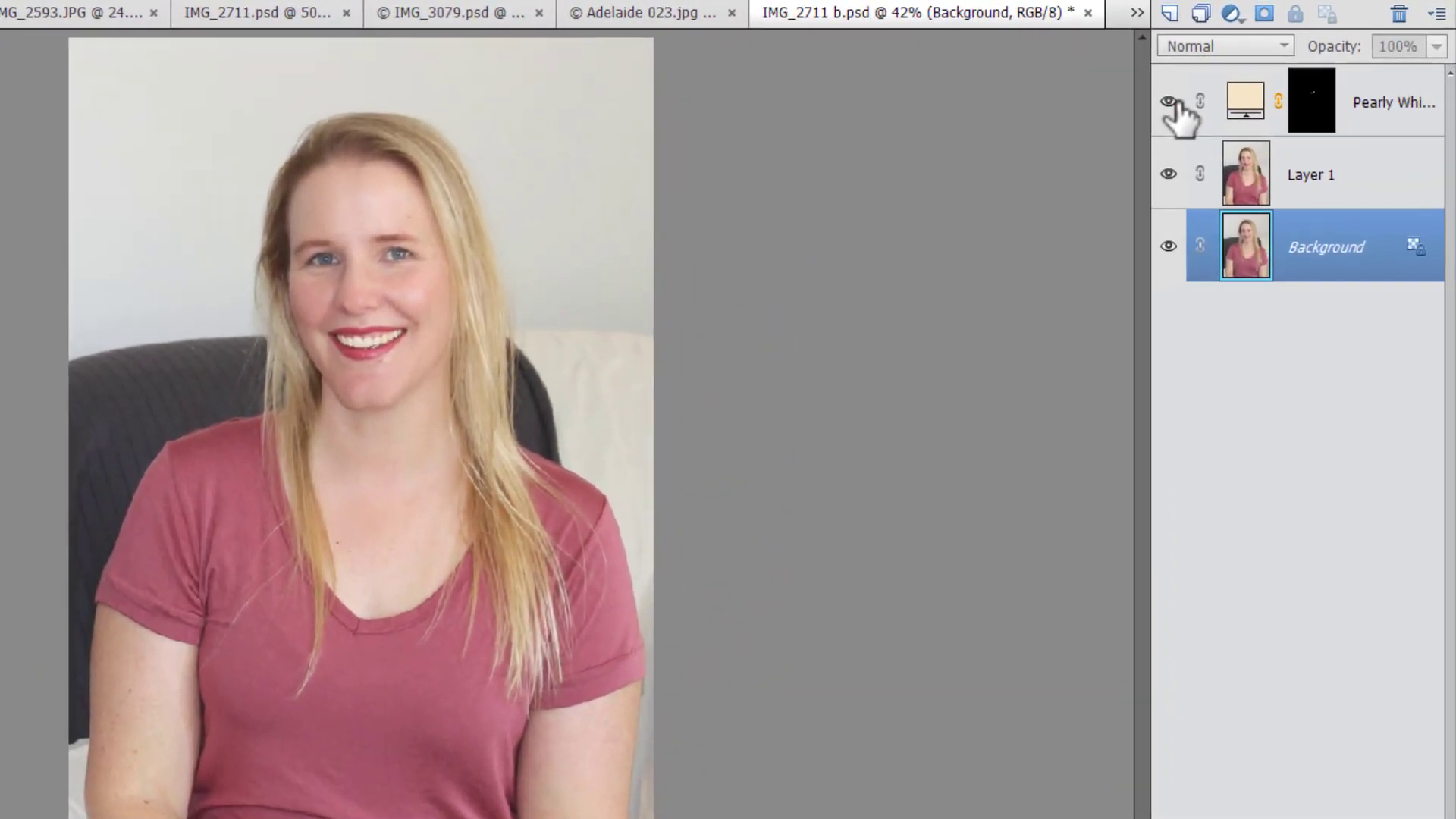
click(1169, 175)
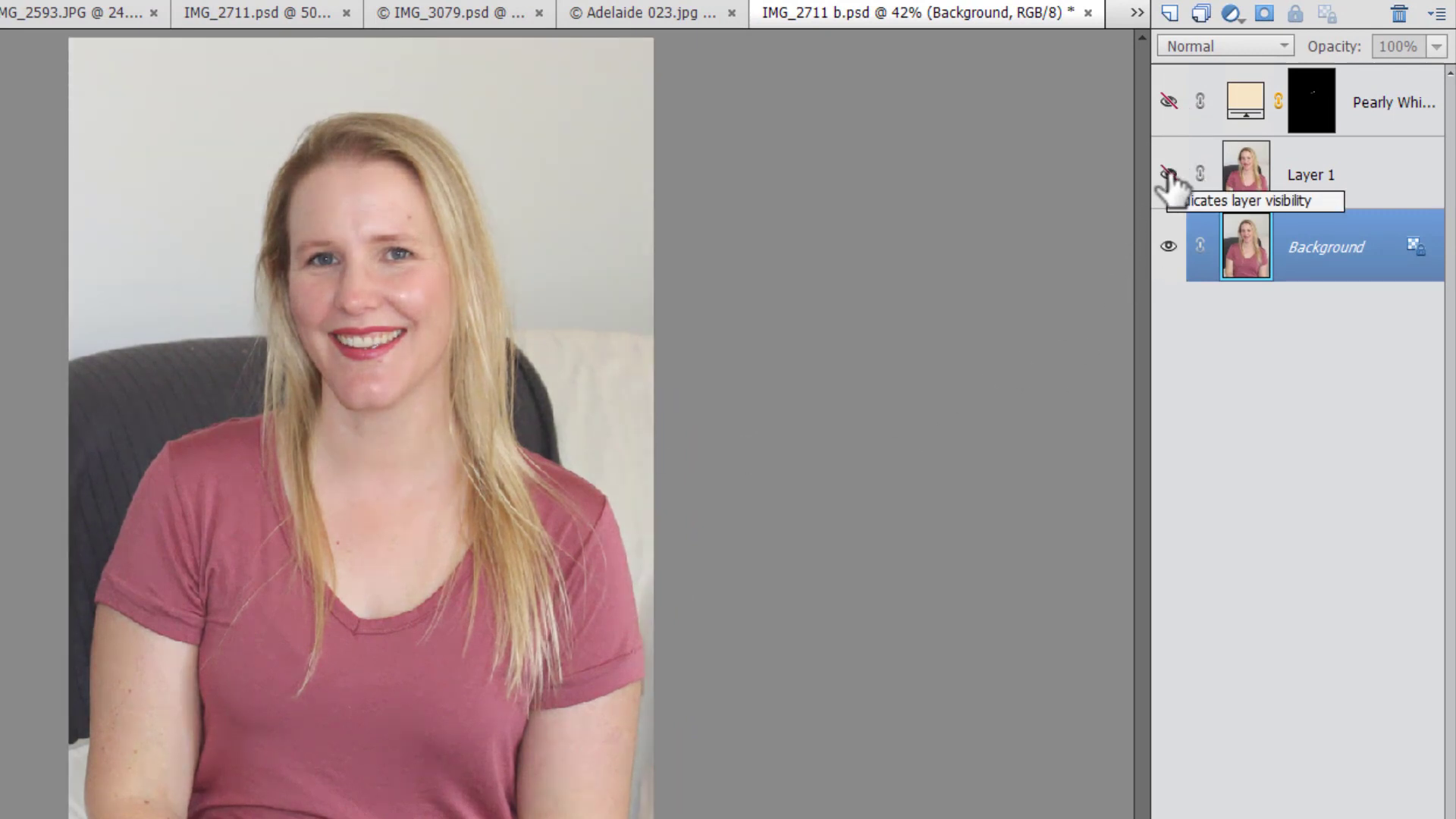
click(1168, 174)
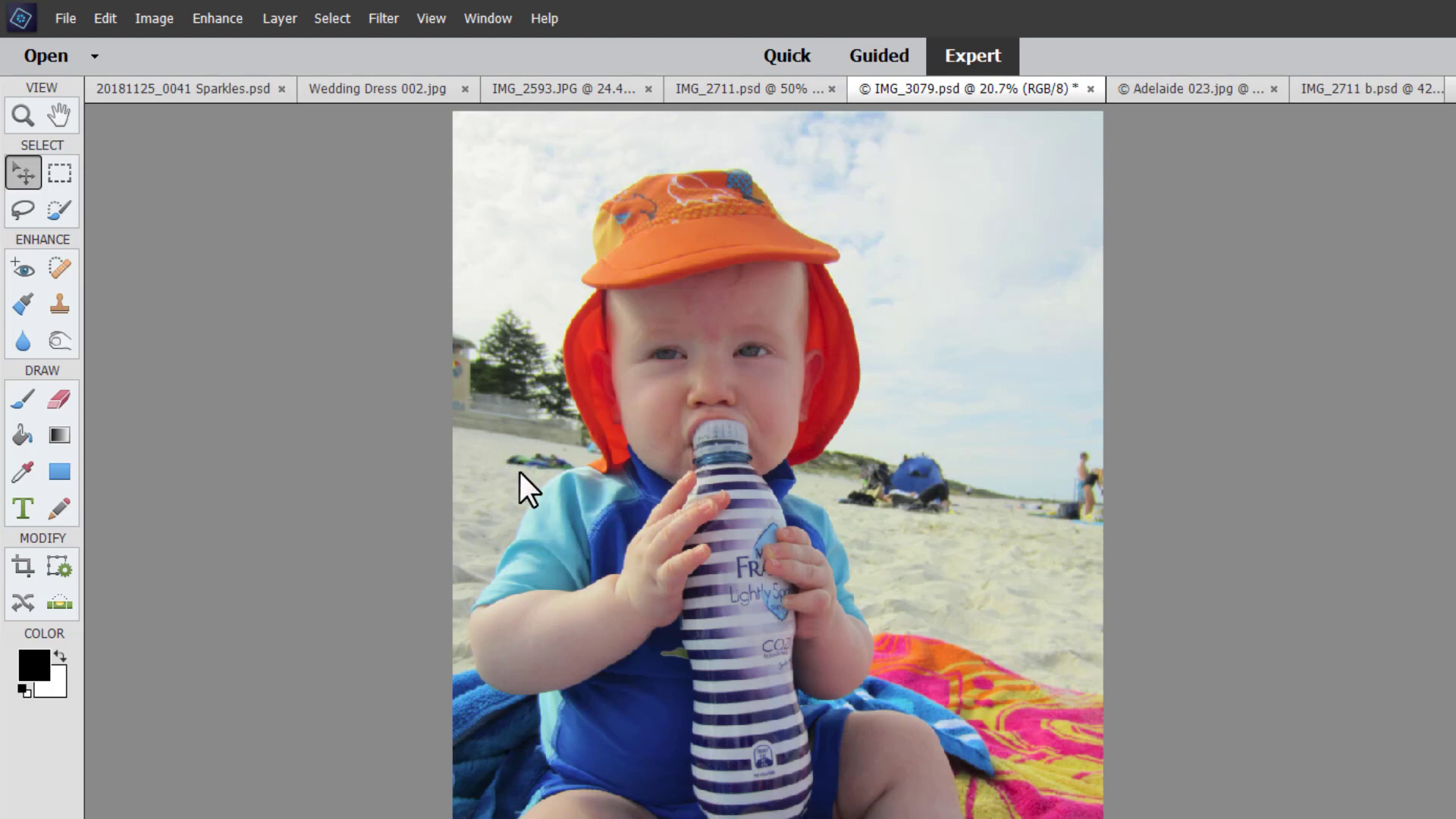
- Open the Object Removal guided edit from the Basics category for the baby beach photo IMG_3079.psd and review its instructions
click(870, 57)
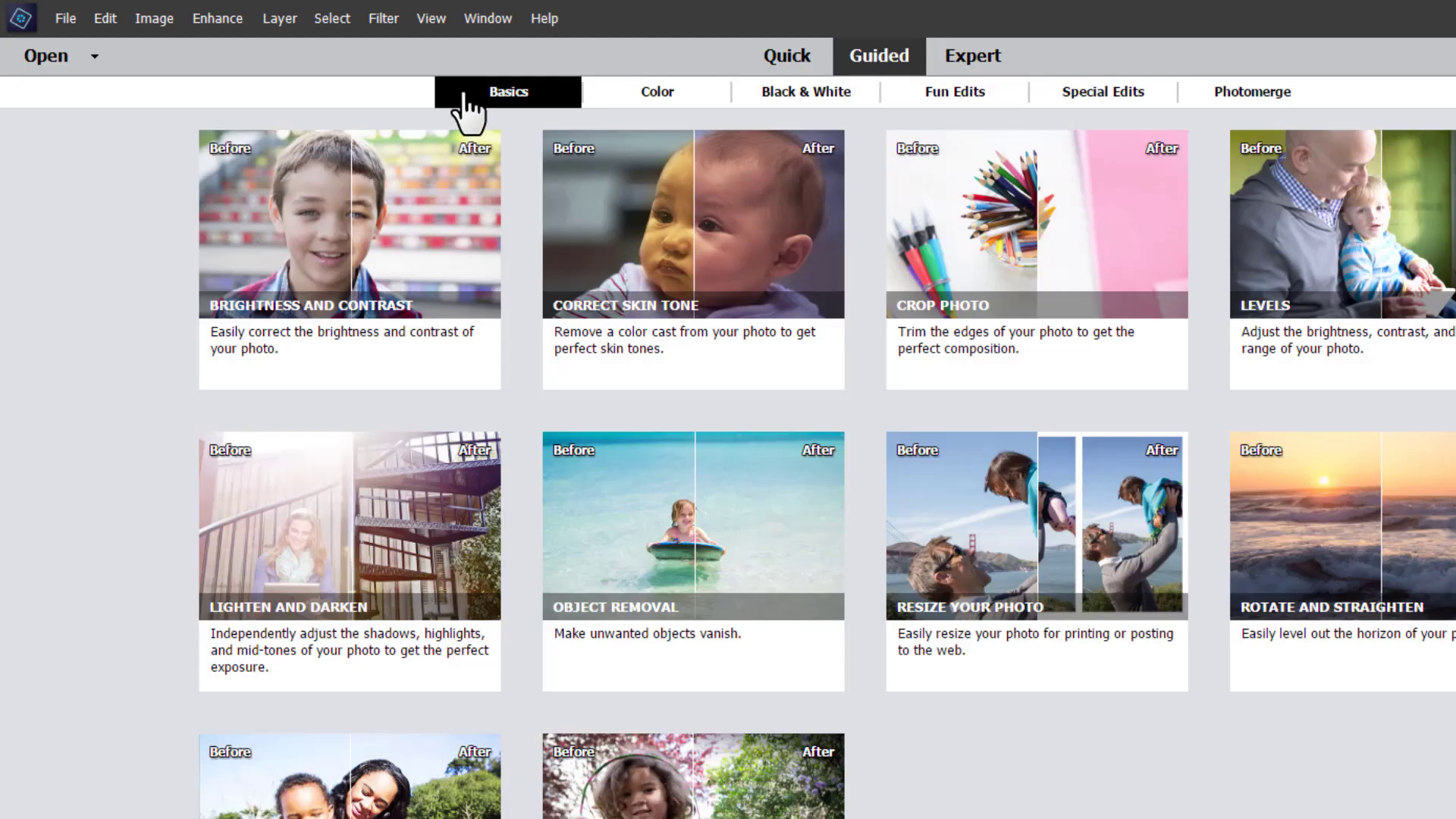
click(722, 574)
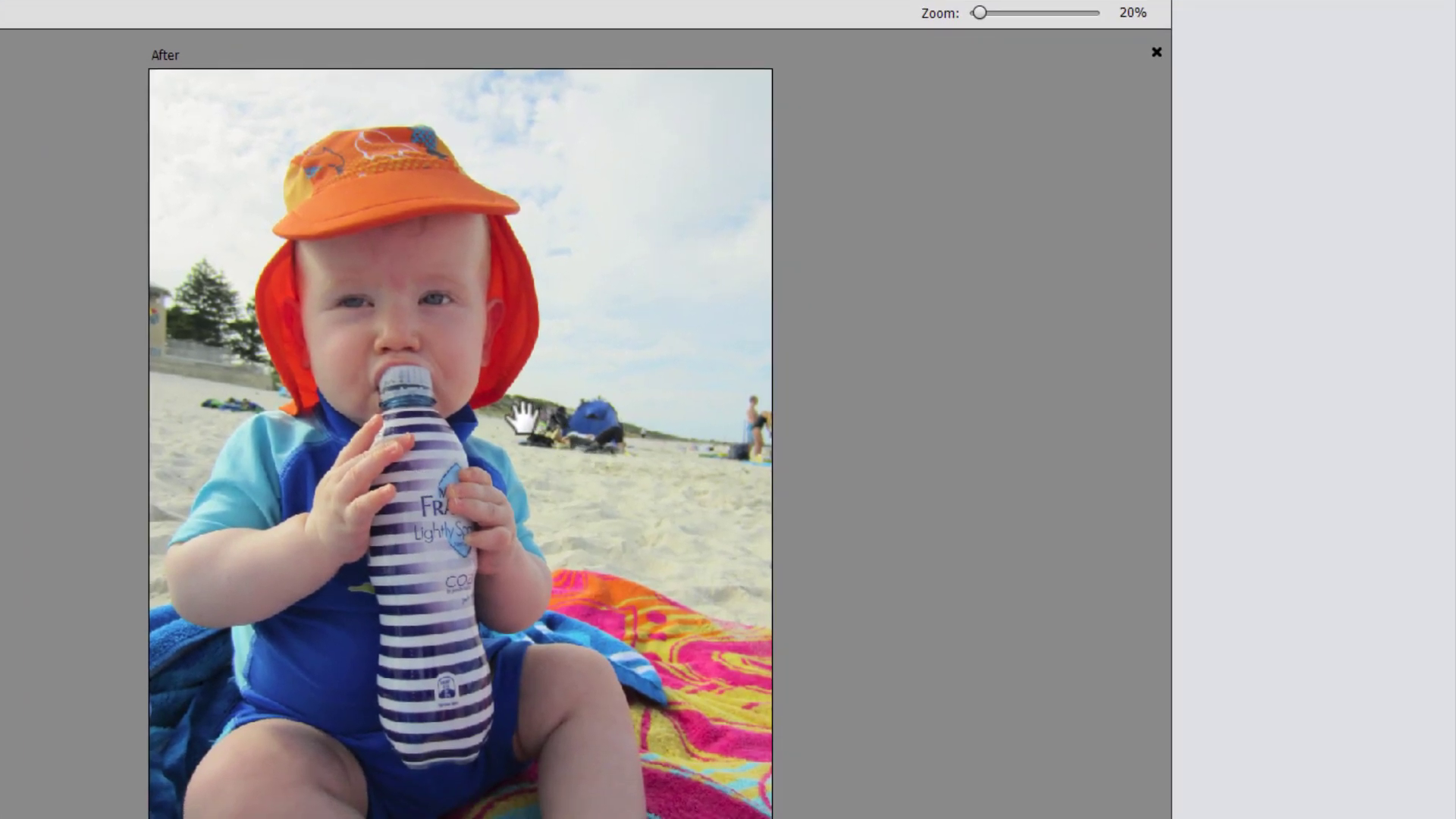
mouse_move(1261, 143)
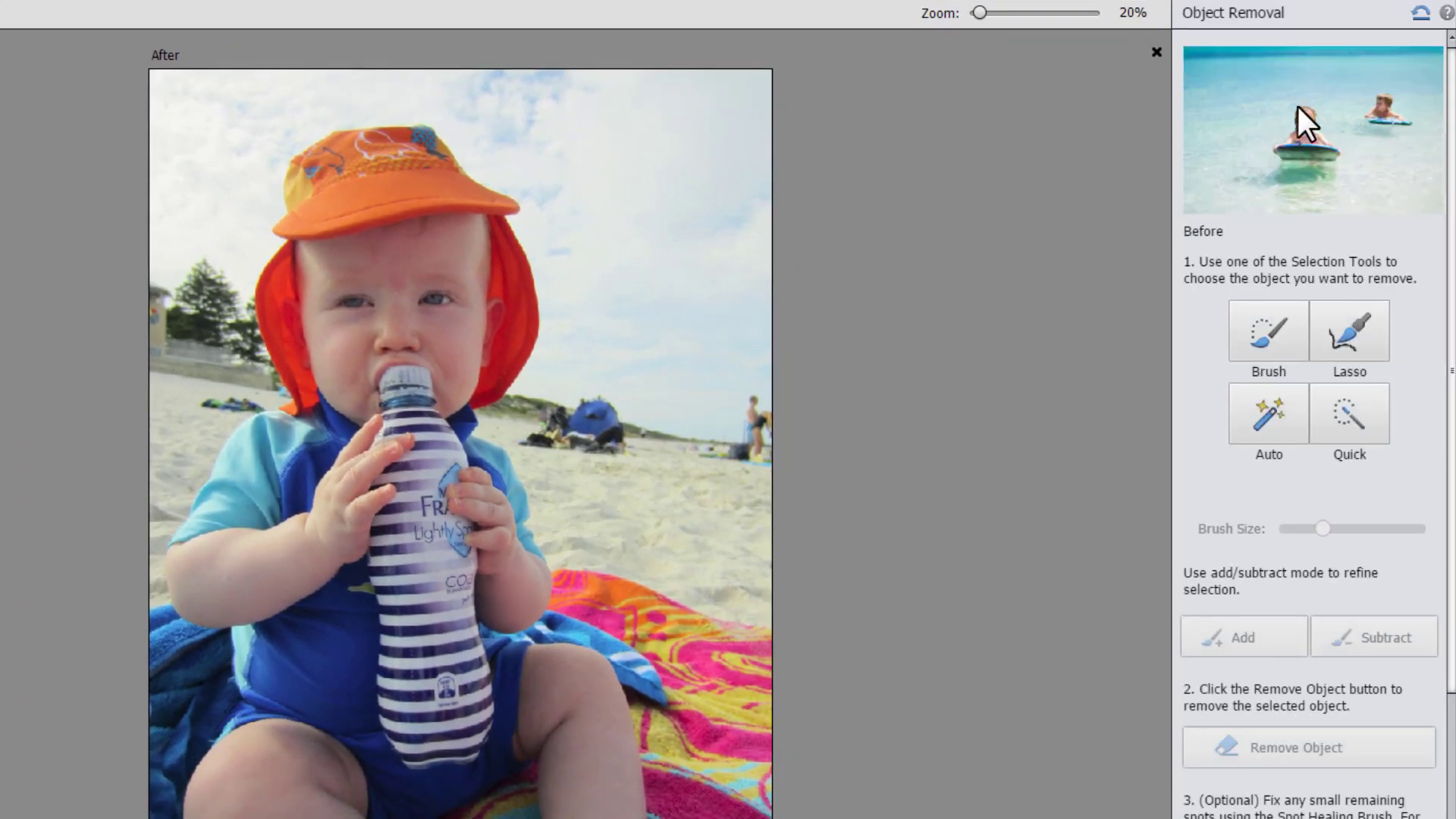
scroll(1240, 199, down, 4)
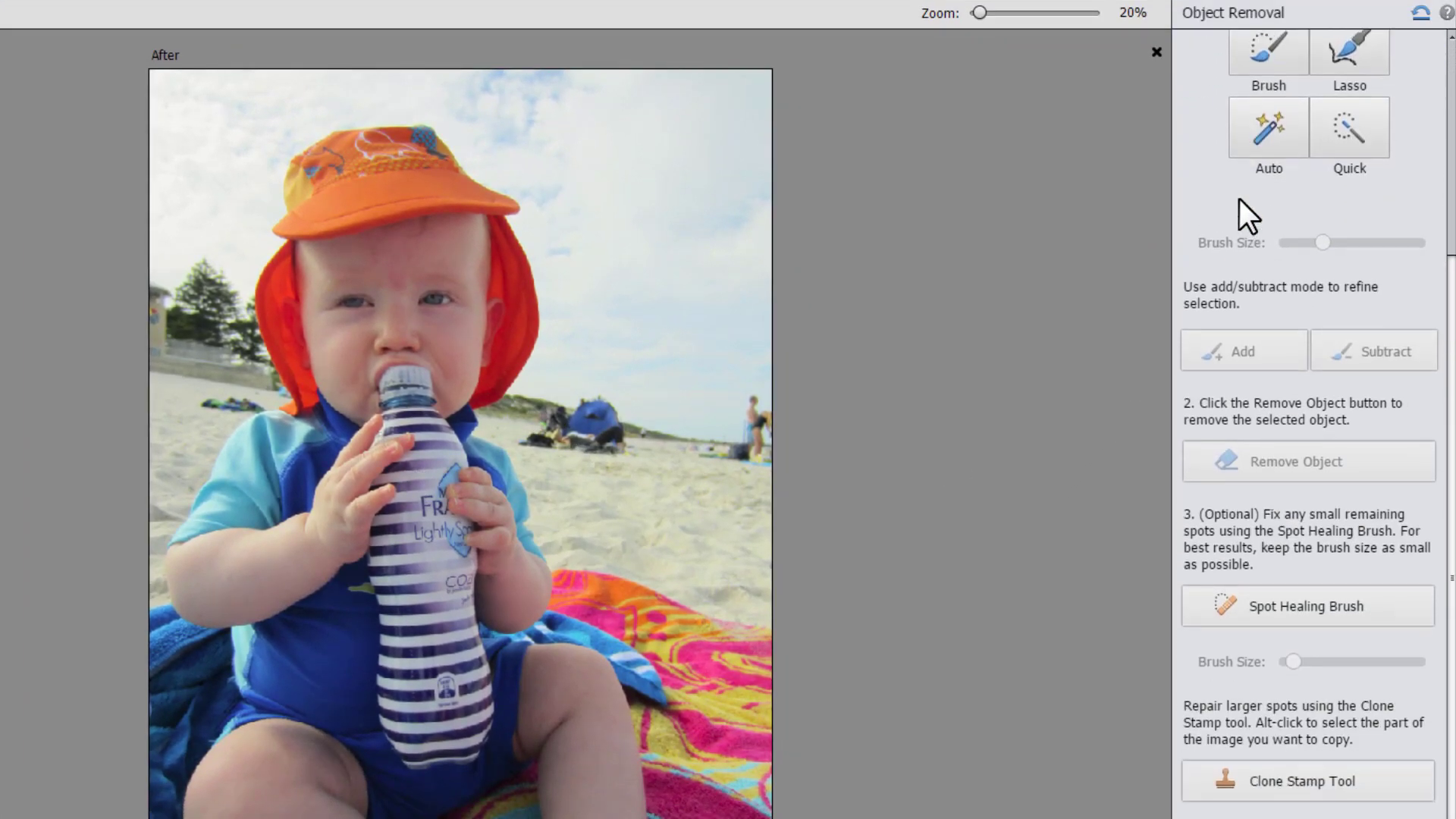
scroll(1240, 199, up, 4)
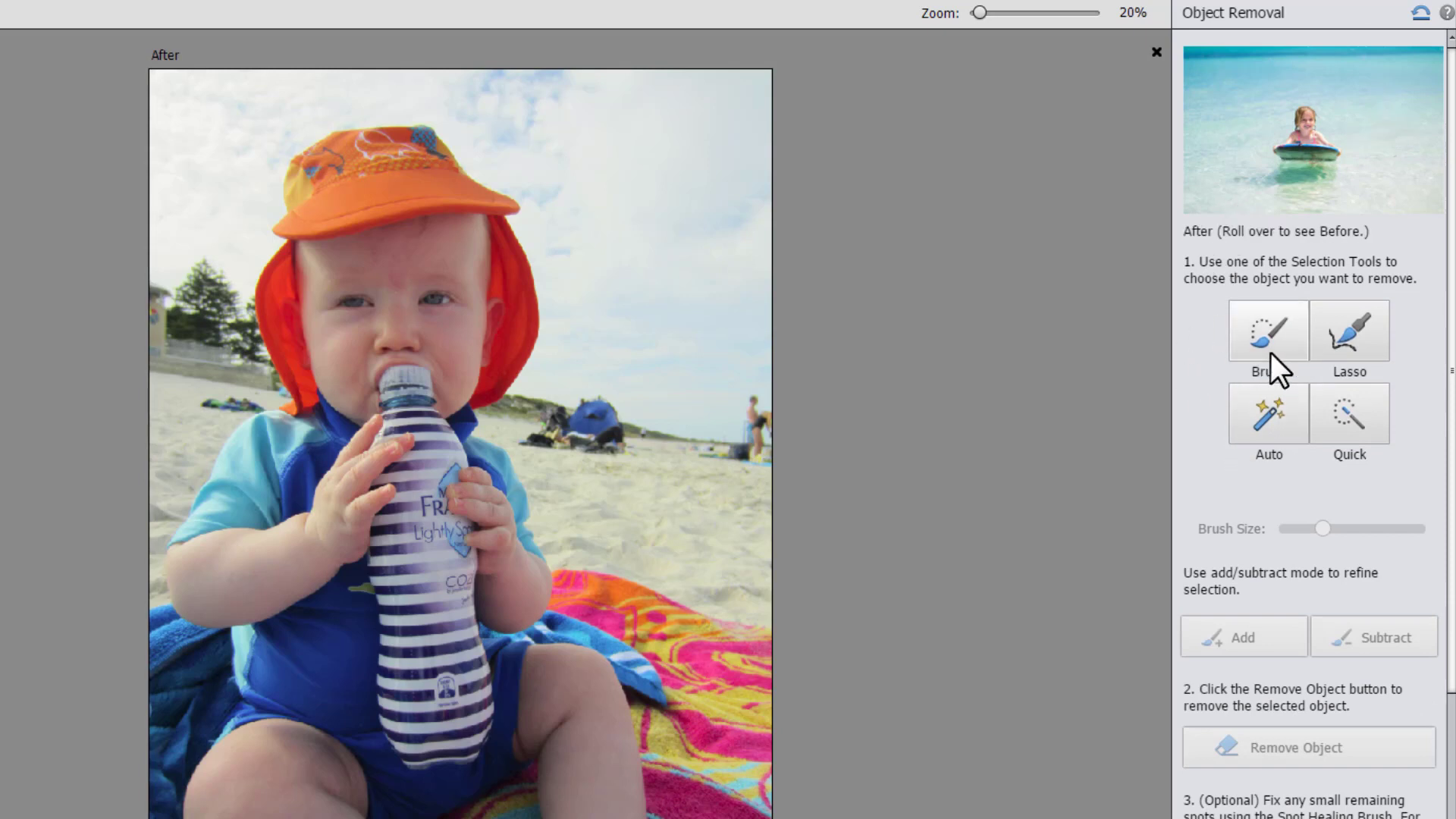
- Select the people at the far edge of the beach and the blue tent with the Quick selection tool
click(1318, 425)
click(753, 424)
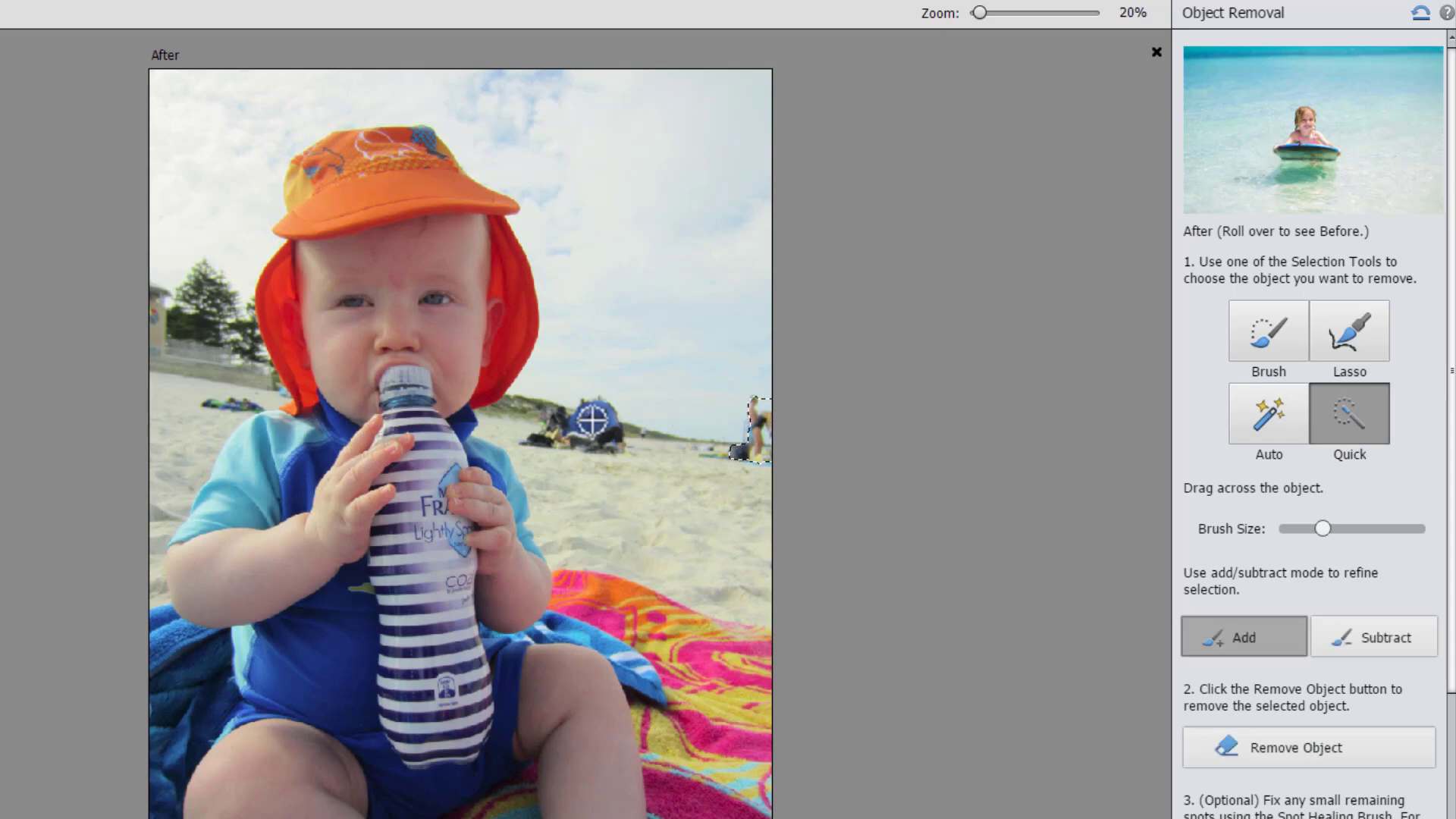
drag(592, 419, 611, 449)
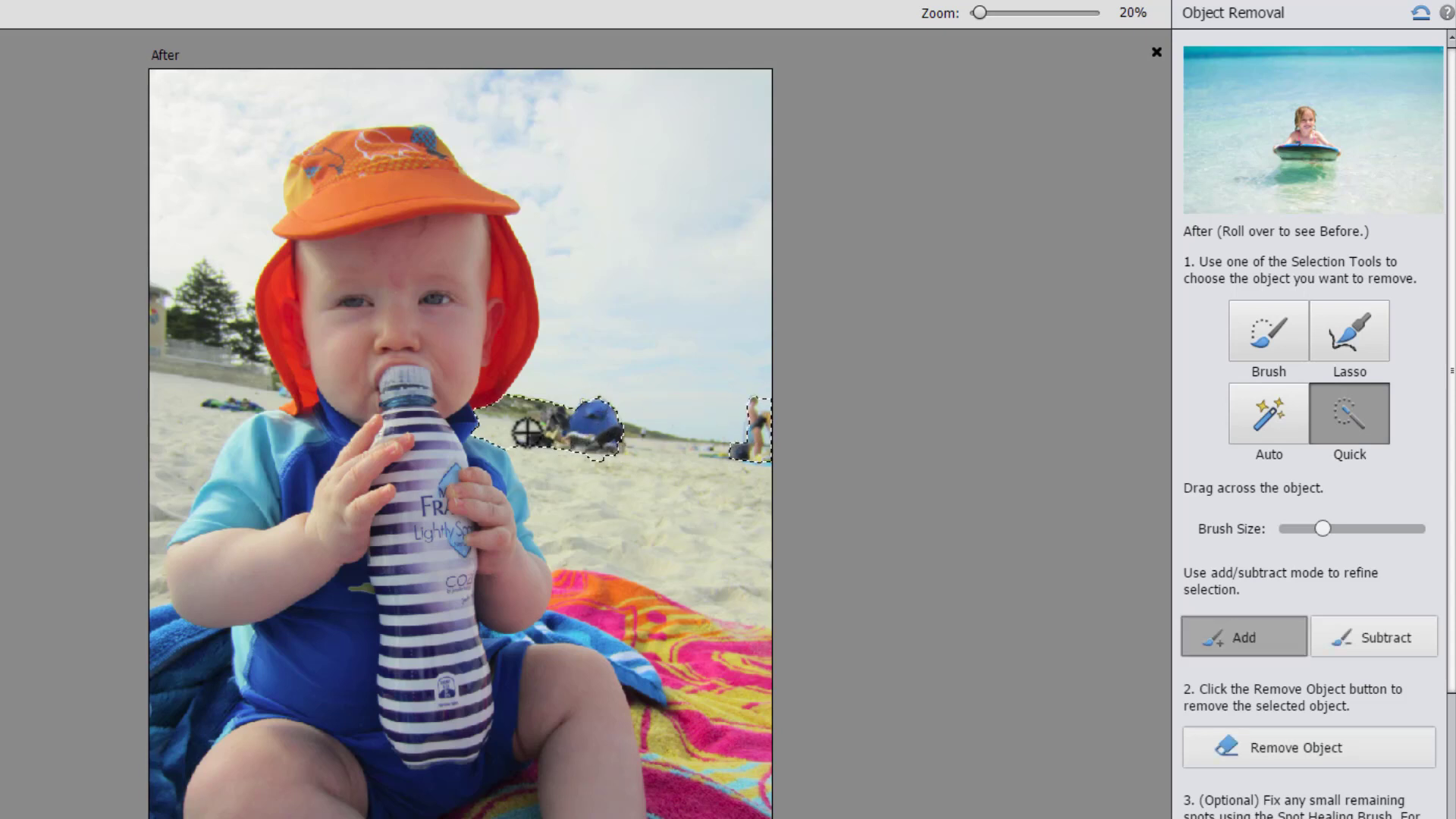
- Add the belongings beside the tent and the items on the sand behind the baby's shoulder to the selection, excluding surplus sand
drag(520, 426, 525, 434)
key(ctrl+z)
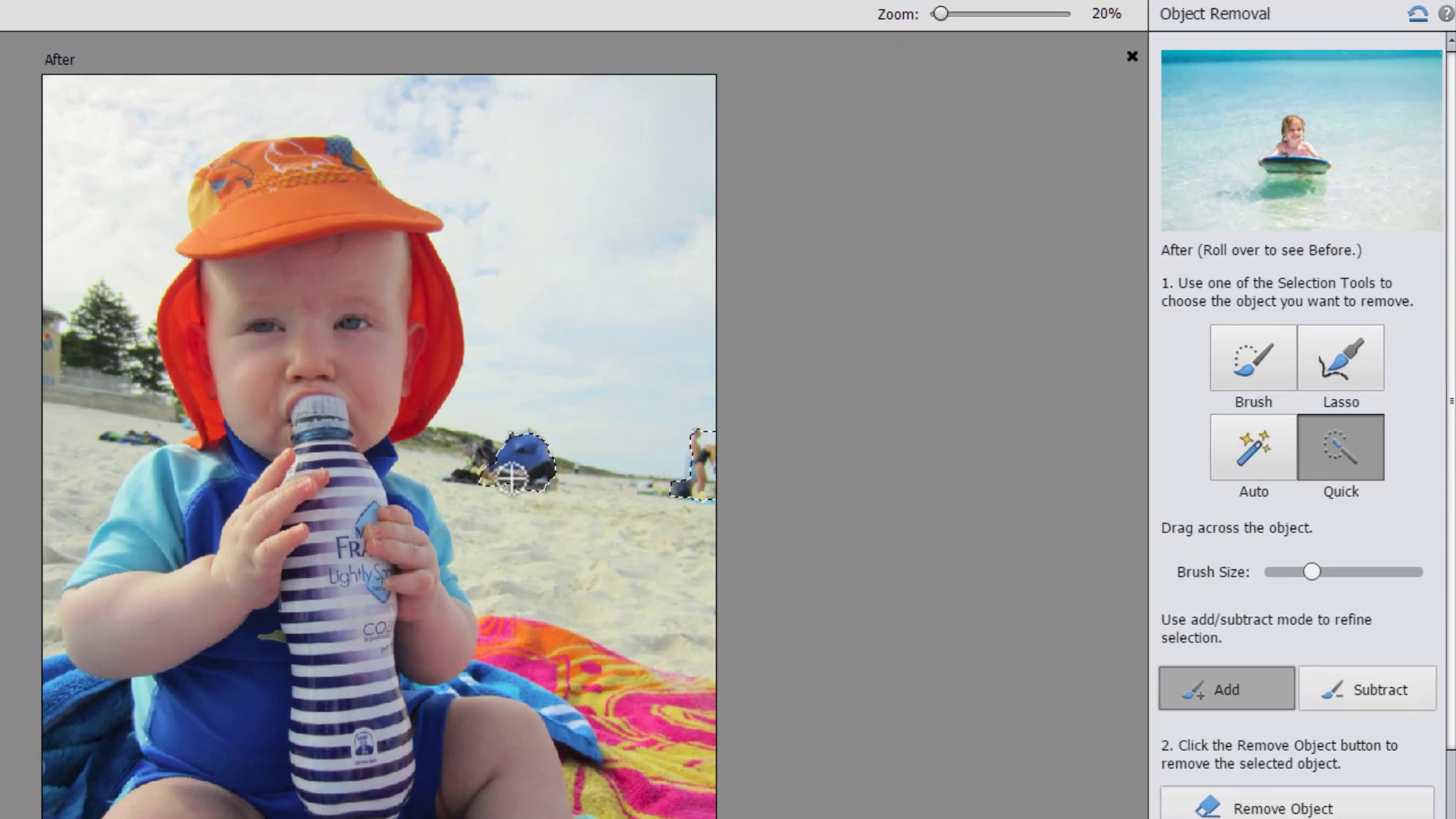
drag(512, 477, 486, 451)
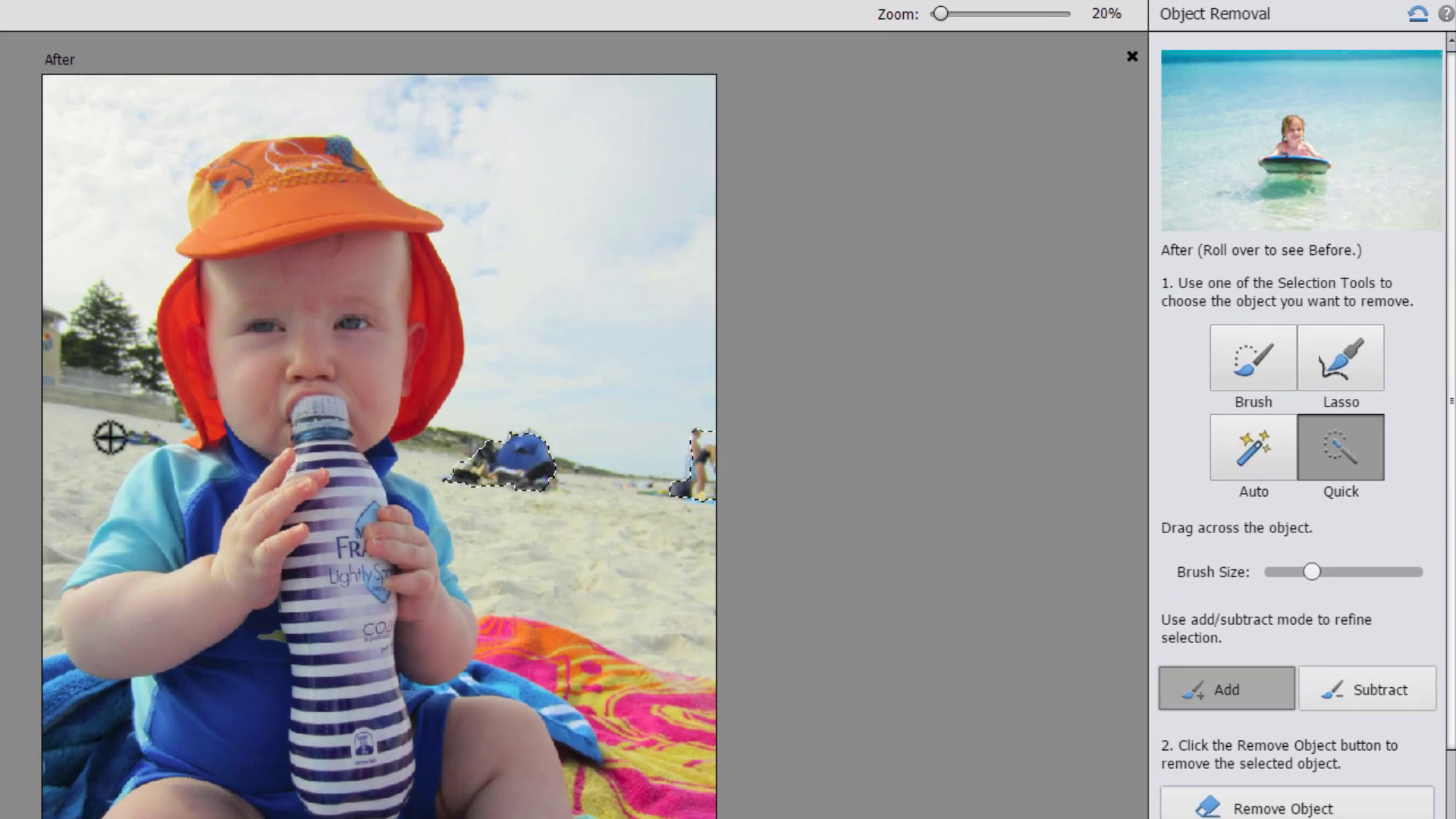
drag(107, 435, 144, 434)
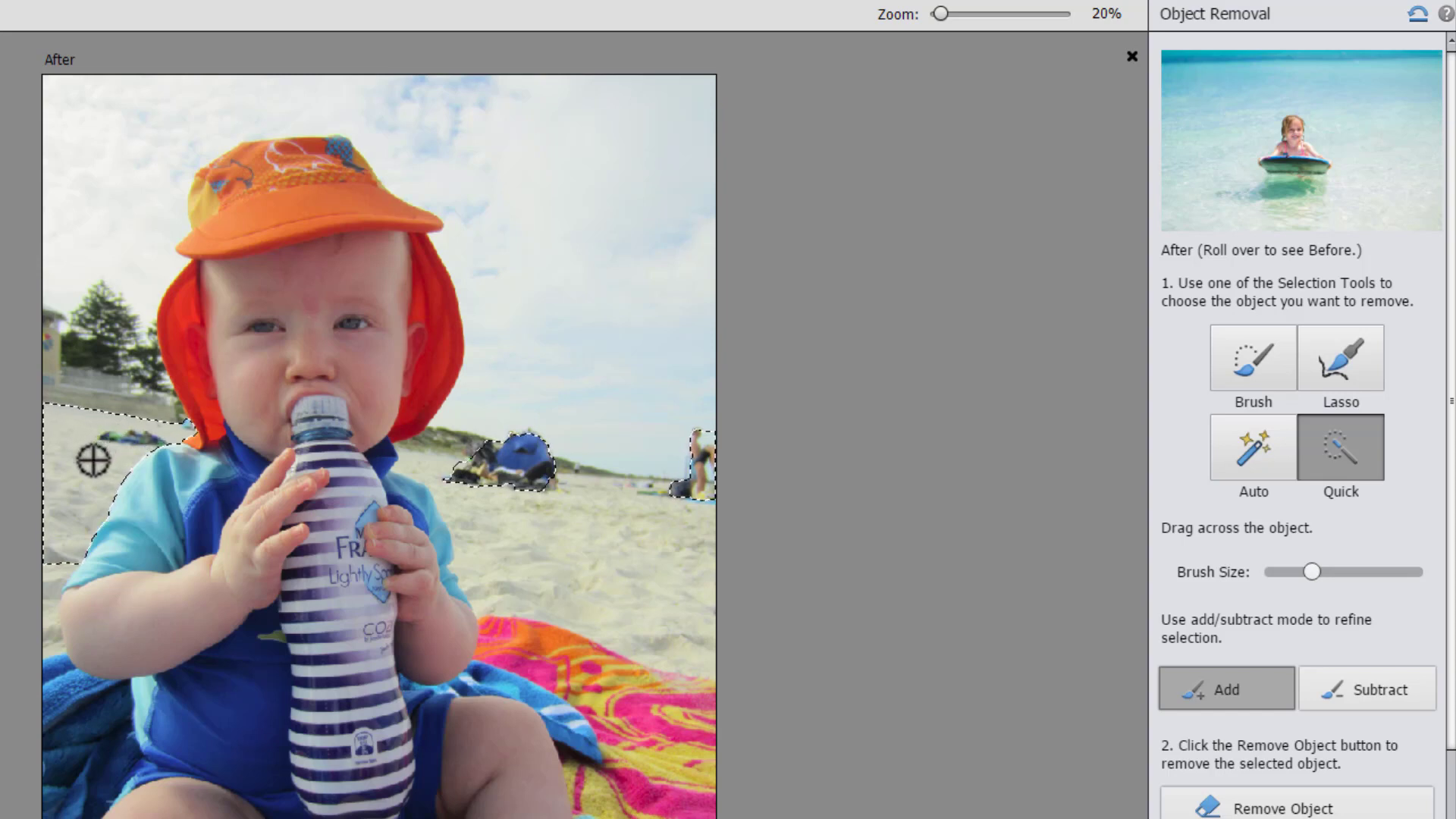
mouse_move(85, 495)
mouse_down()
mouse_move(71, 445)
mouse_move(94, 425)
mouse_move(140, 417)
mouse_move(175, 436)
mouse_move(123, 483)
mouse_up()
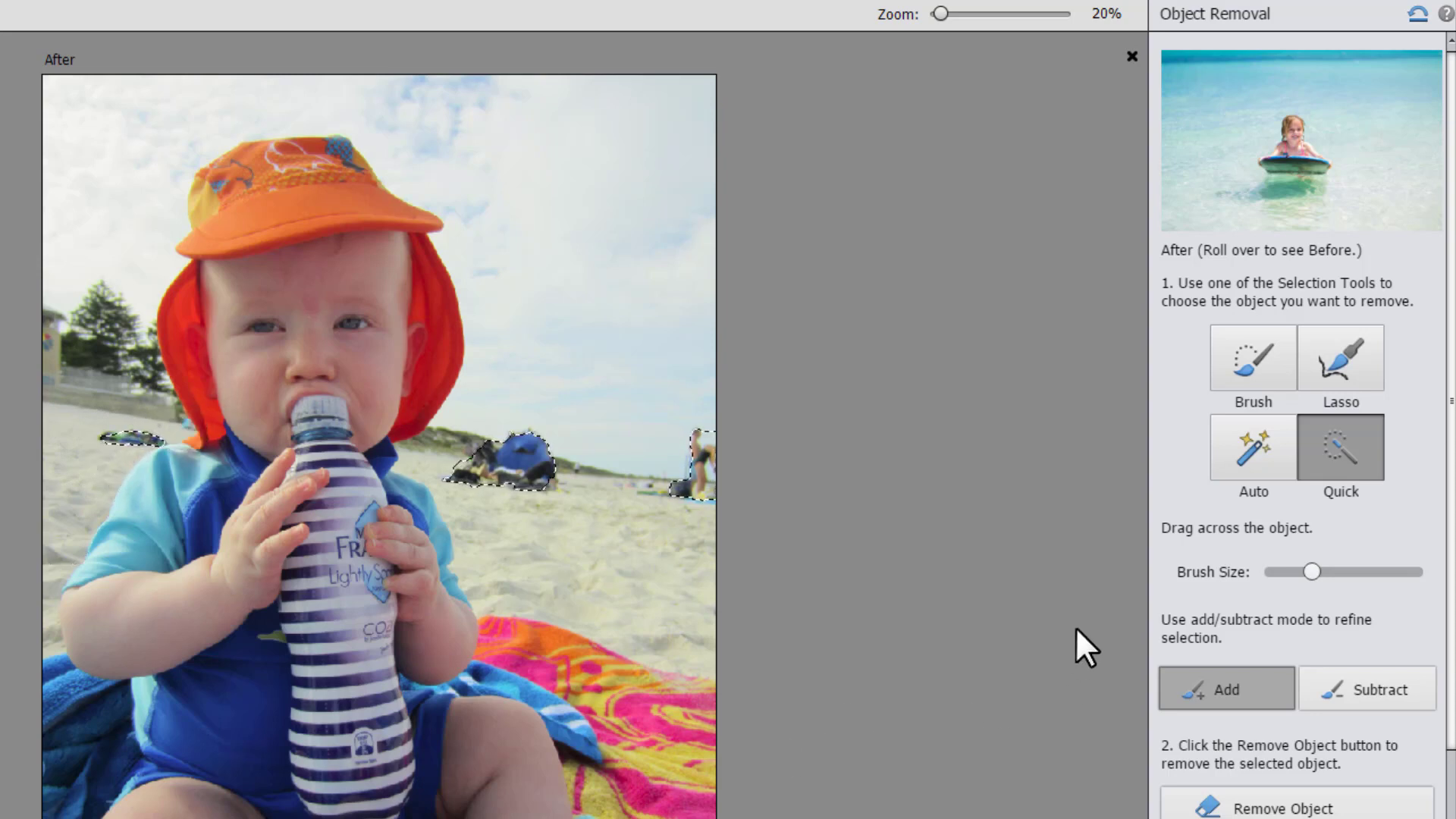
- Add an Auto selection around the people at the photo's edge and remove all selected objects
scroll(1276, 758, down, 4)
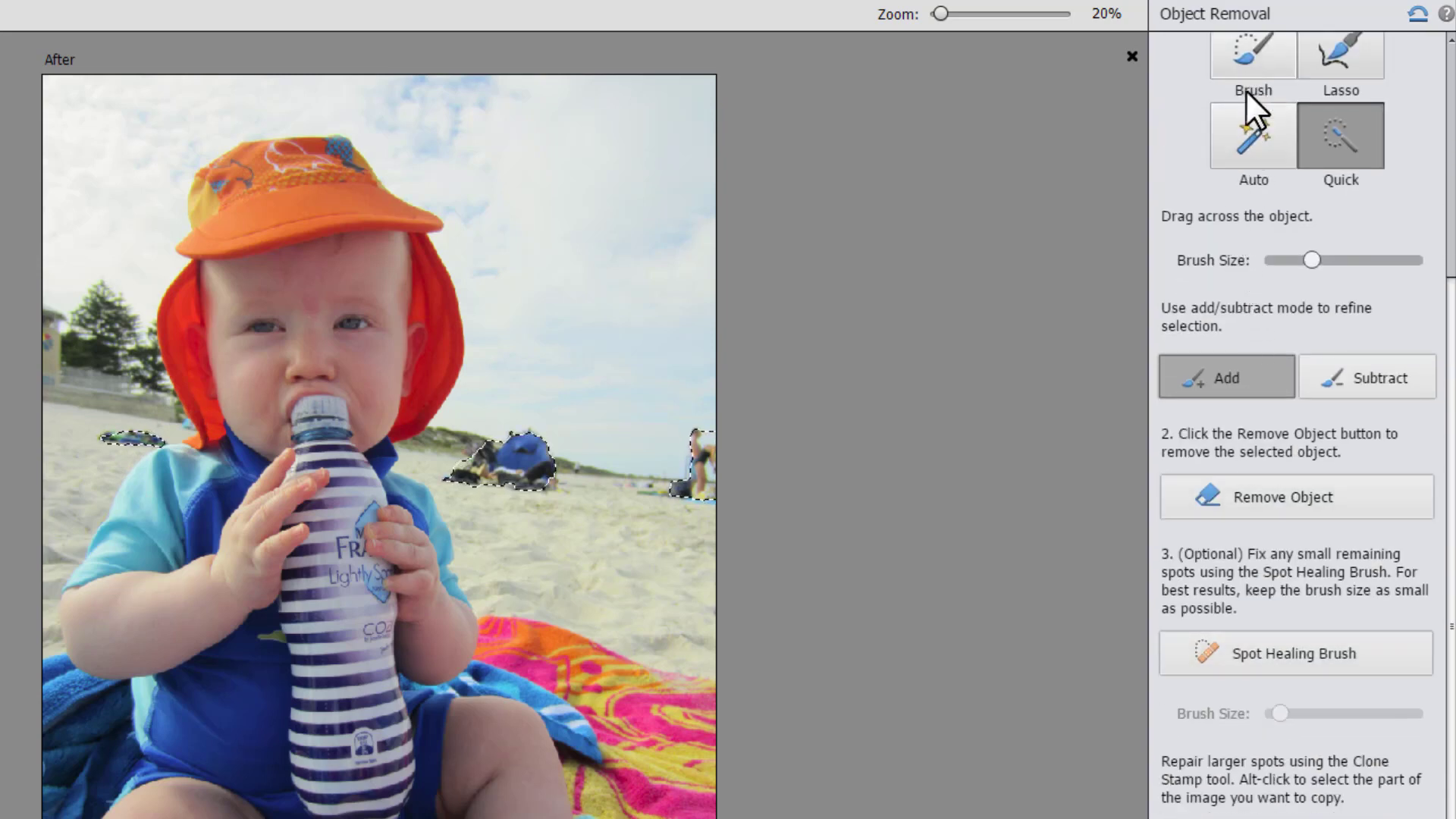
click(1251, 125)
drag(621, 419, 754, 530)
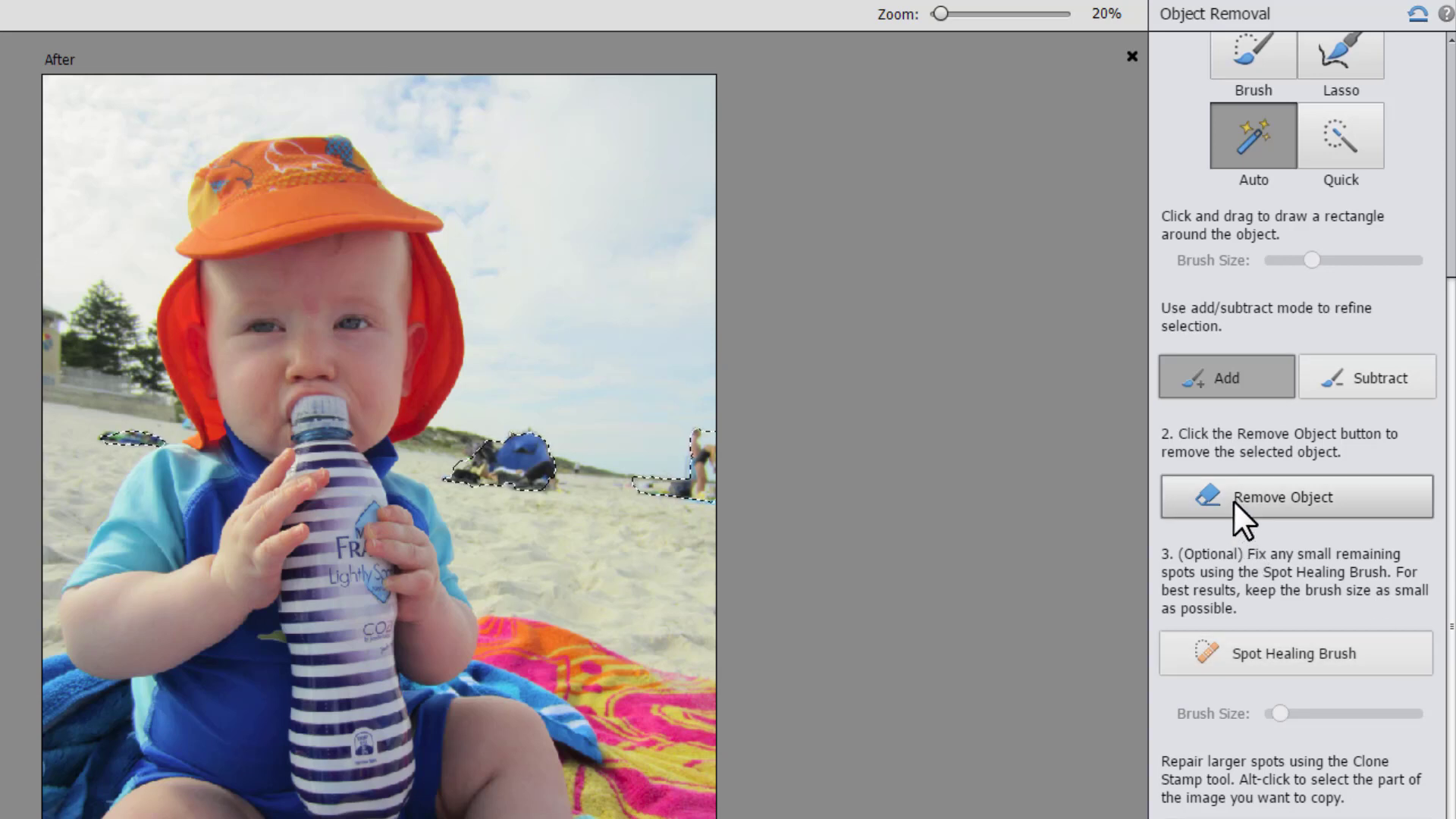
click(1195, 504)
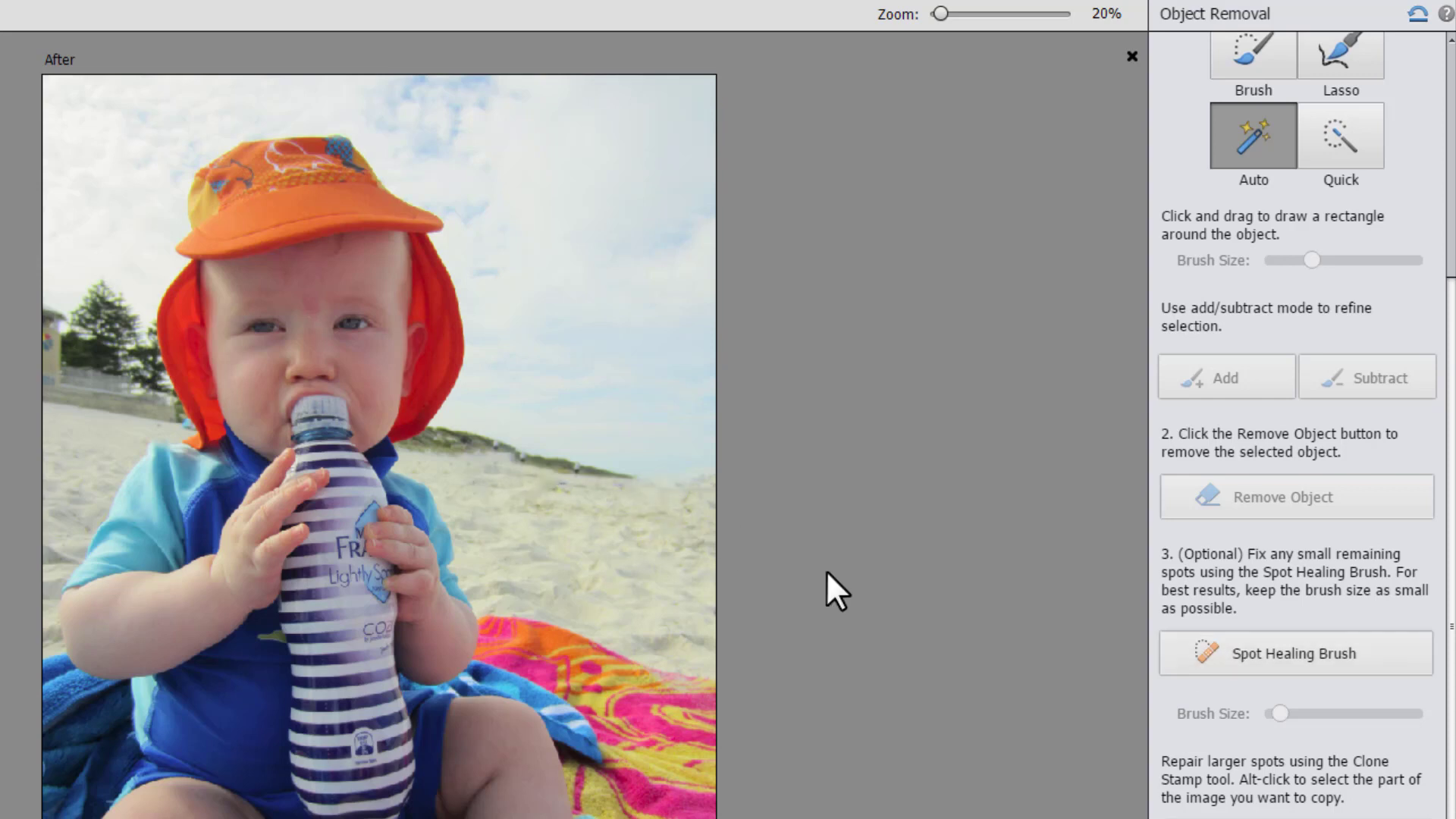
- Touch up the grassy ridge on the horizon with the Spot Healing Brush
click(1194, 641)
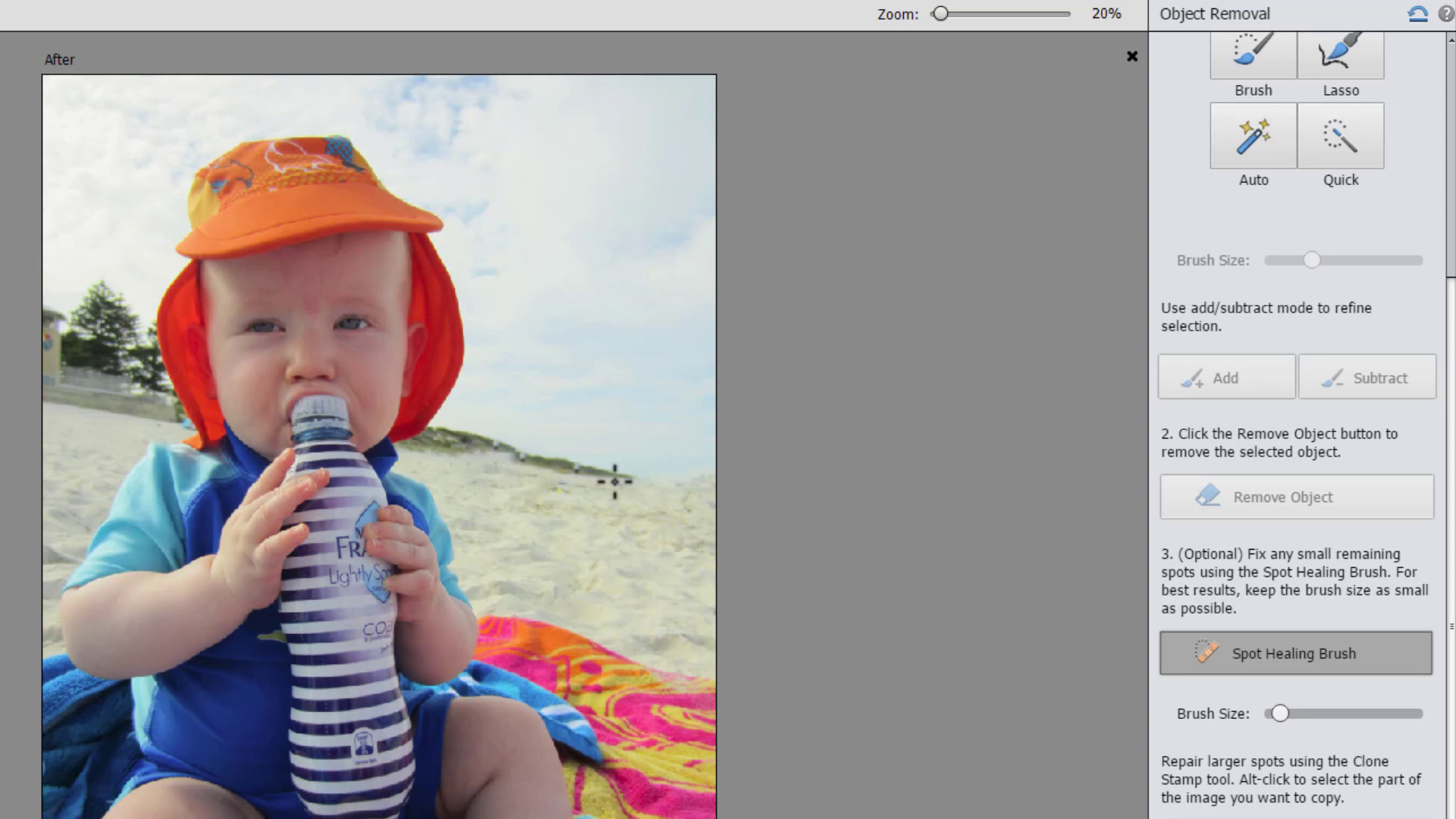
click(577, 469)
click(577, 472)
- Repair the horizon and the grassy ridge beside the baby's hat with the Clone Stamp, sampling from nearby areas
click(1299, 817)
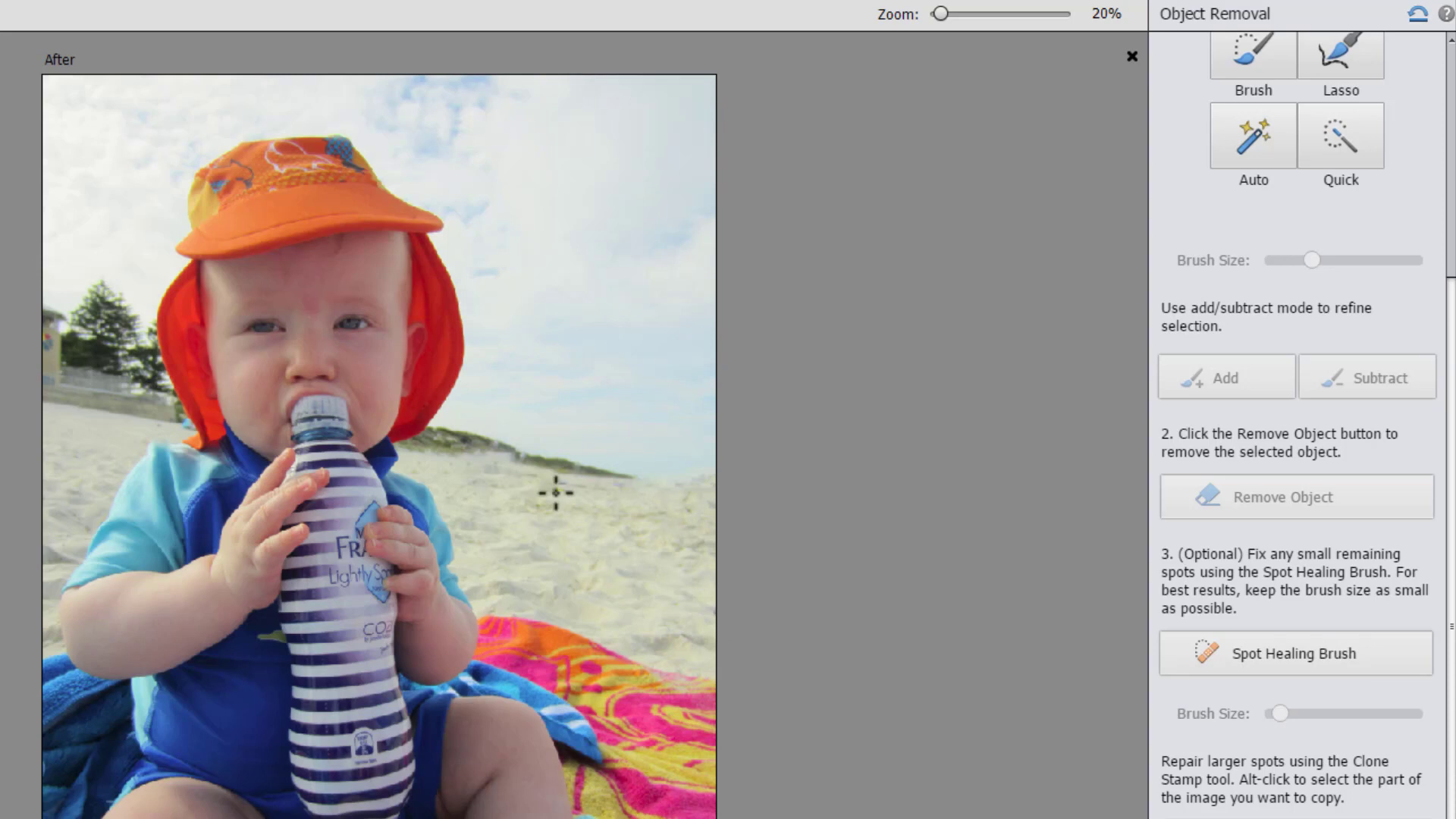
alt+click(656, 483)
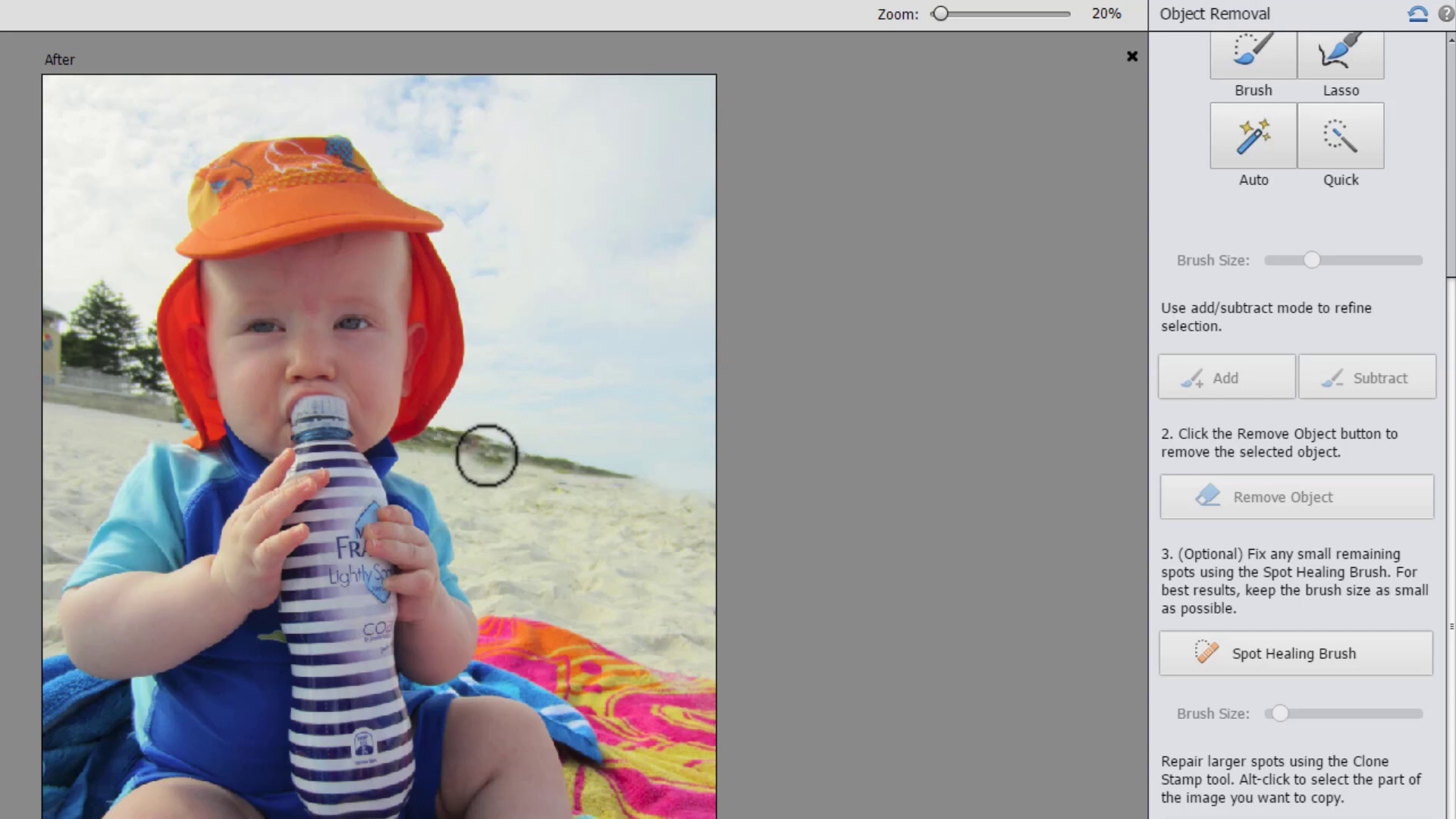
click(471, 449)
alt+click(432, 444)
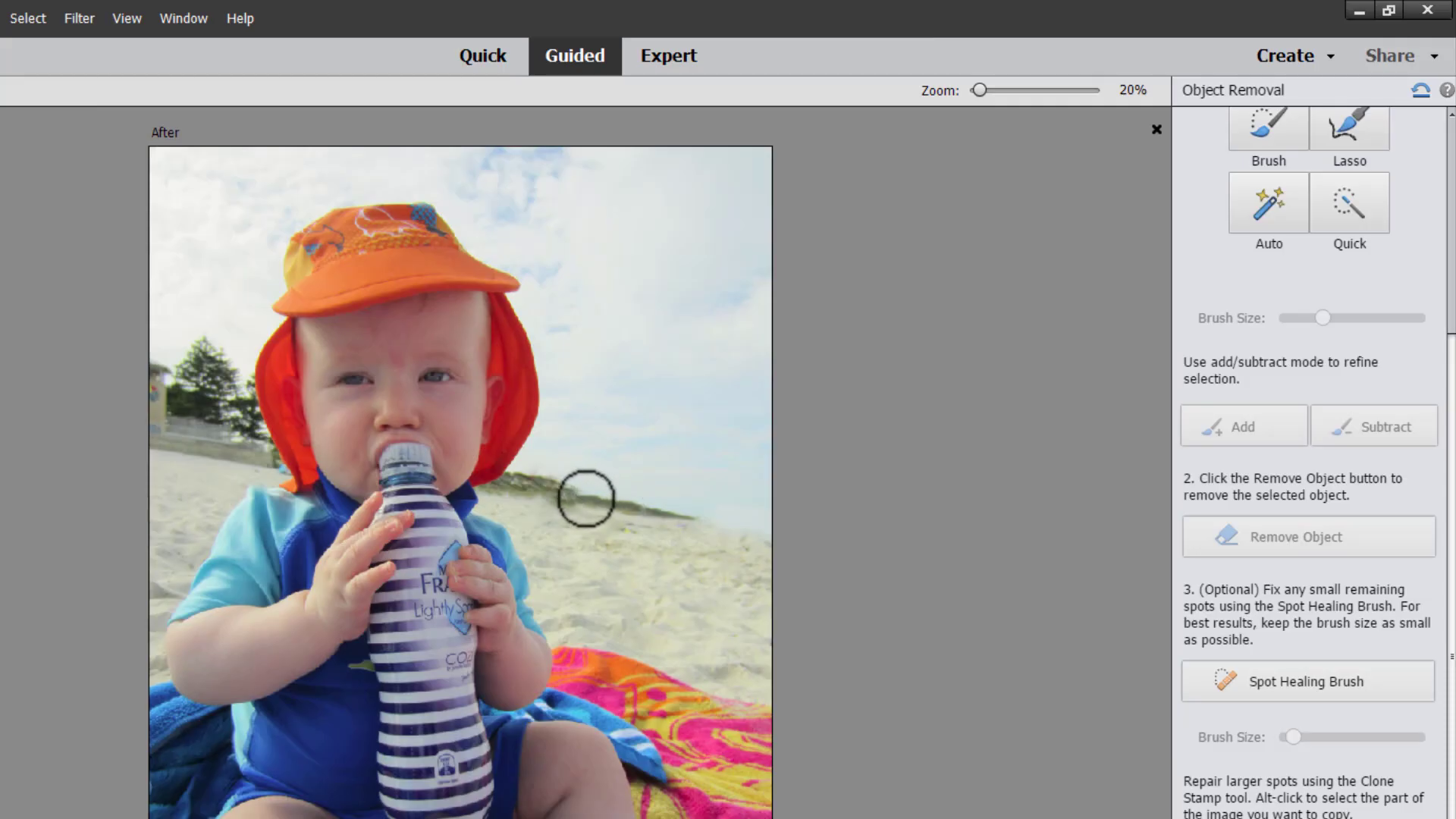
- Save the cleaned-up beach photo as a new PSD with 2 added to the name IMG_3079, and continue in Expert mode
click(1186, 678)
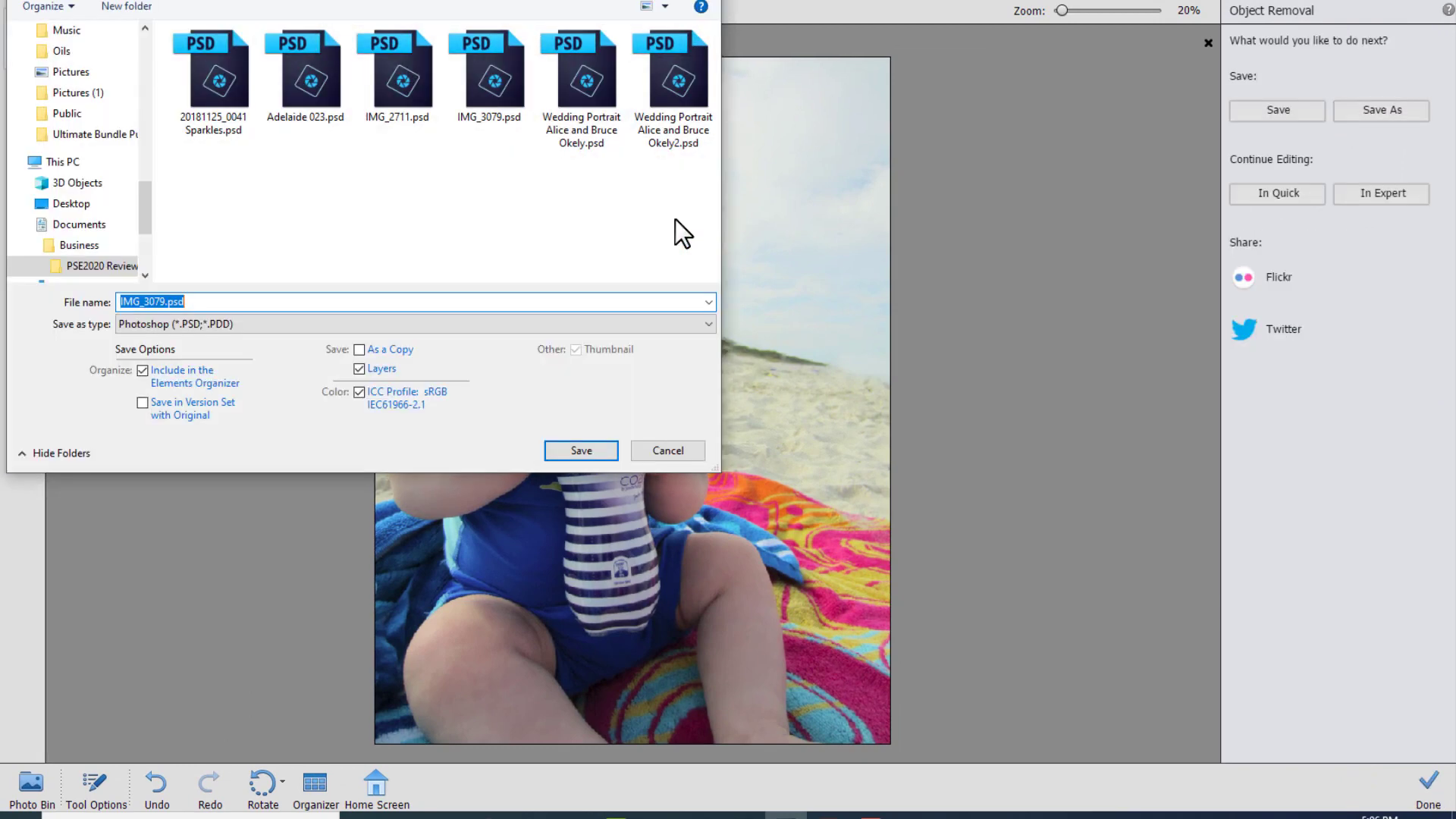
click(168, 302)
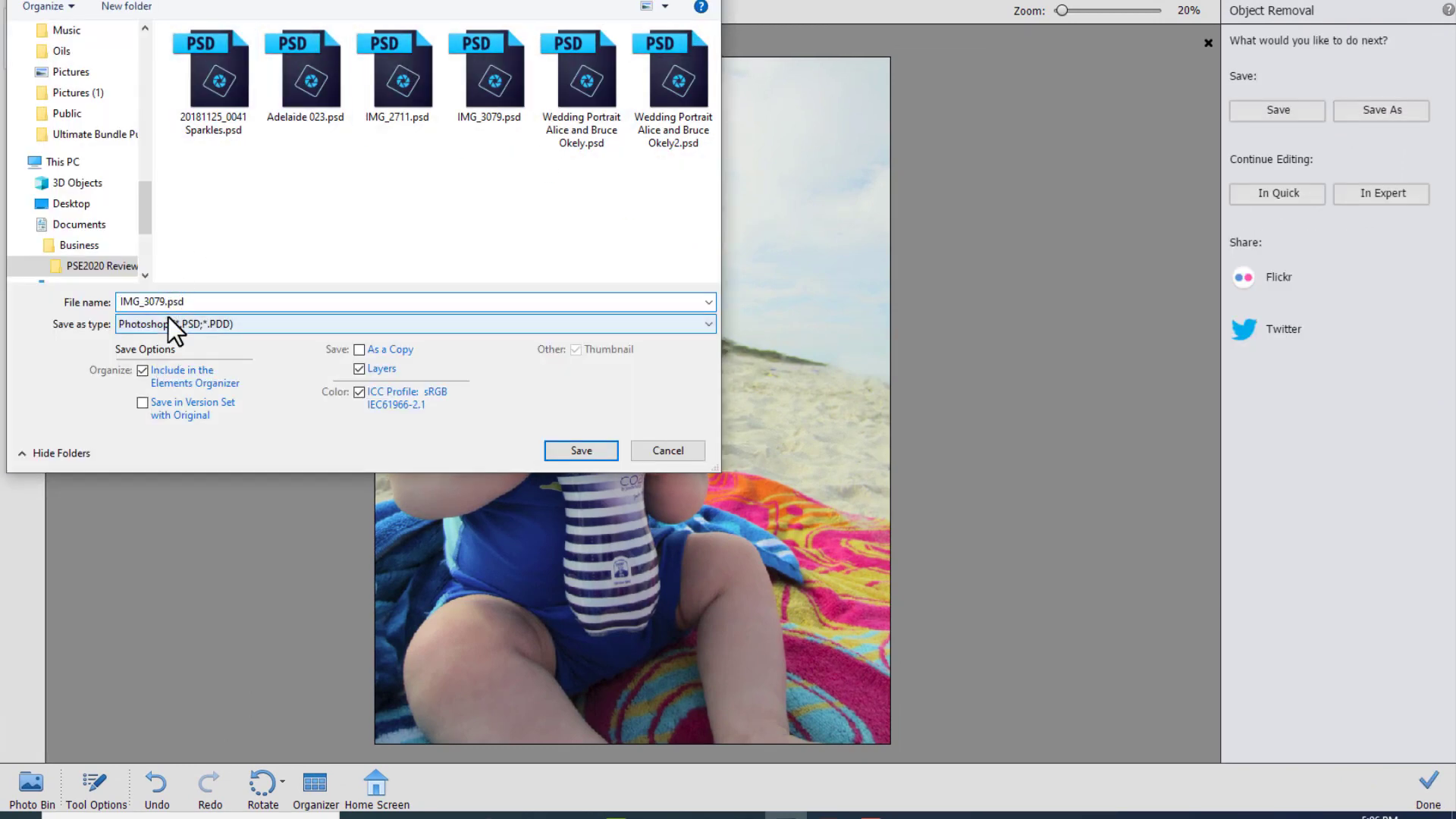
text(2)
key(Return)
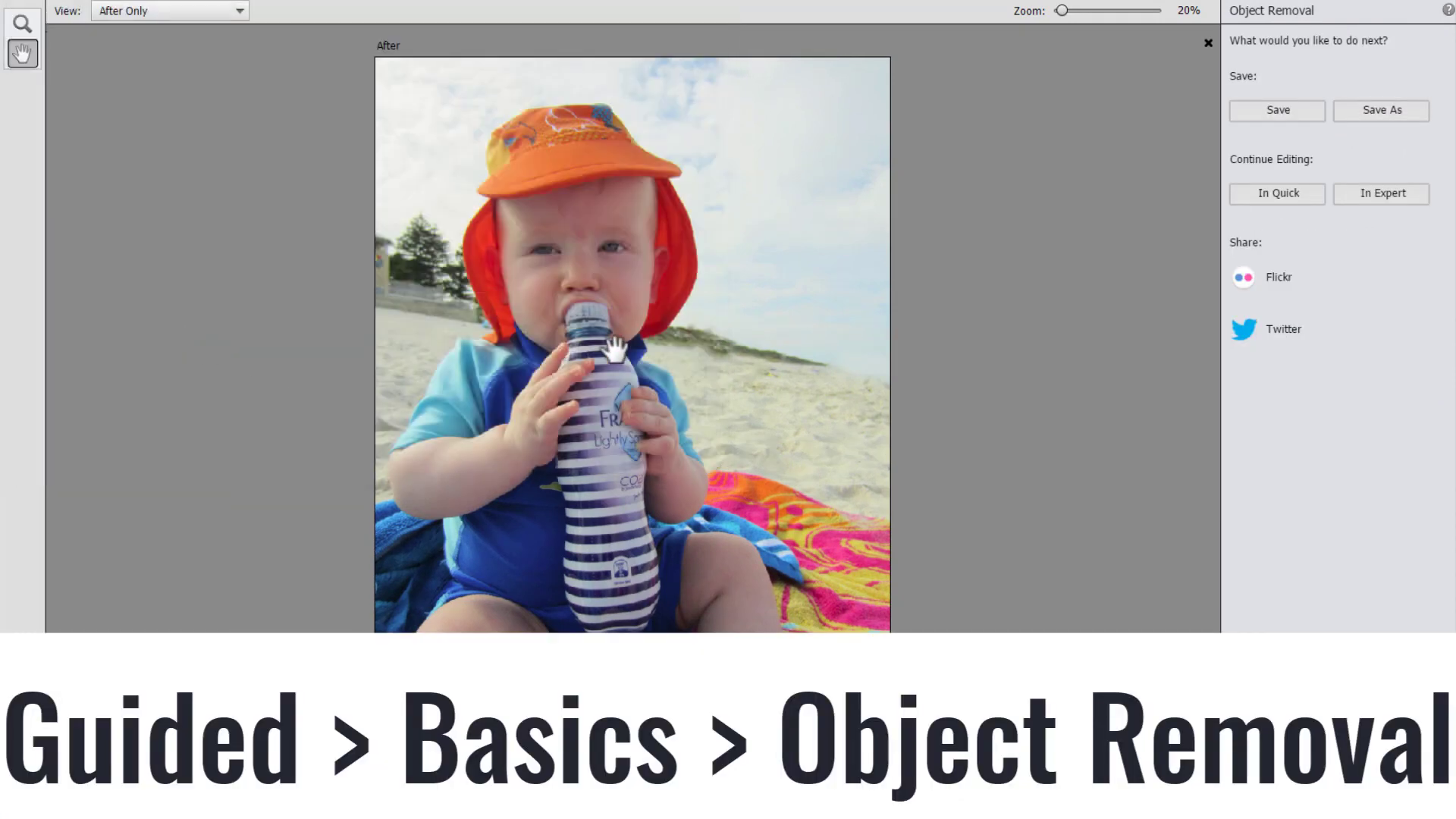
click(1337, 196)
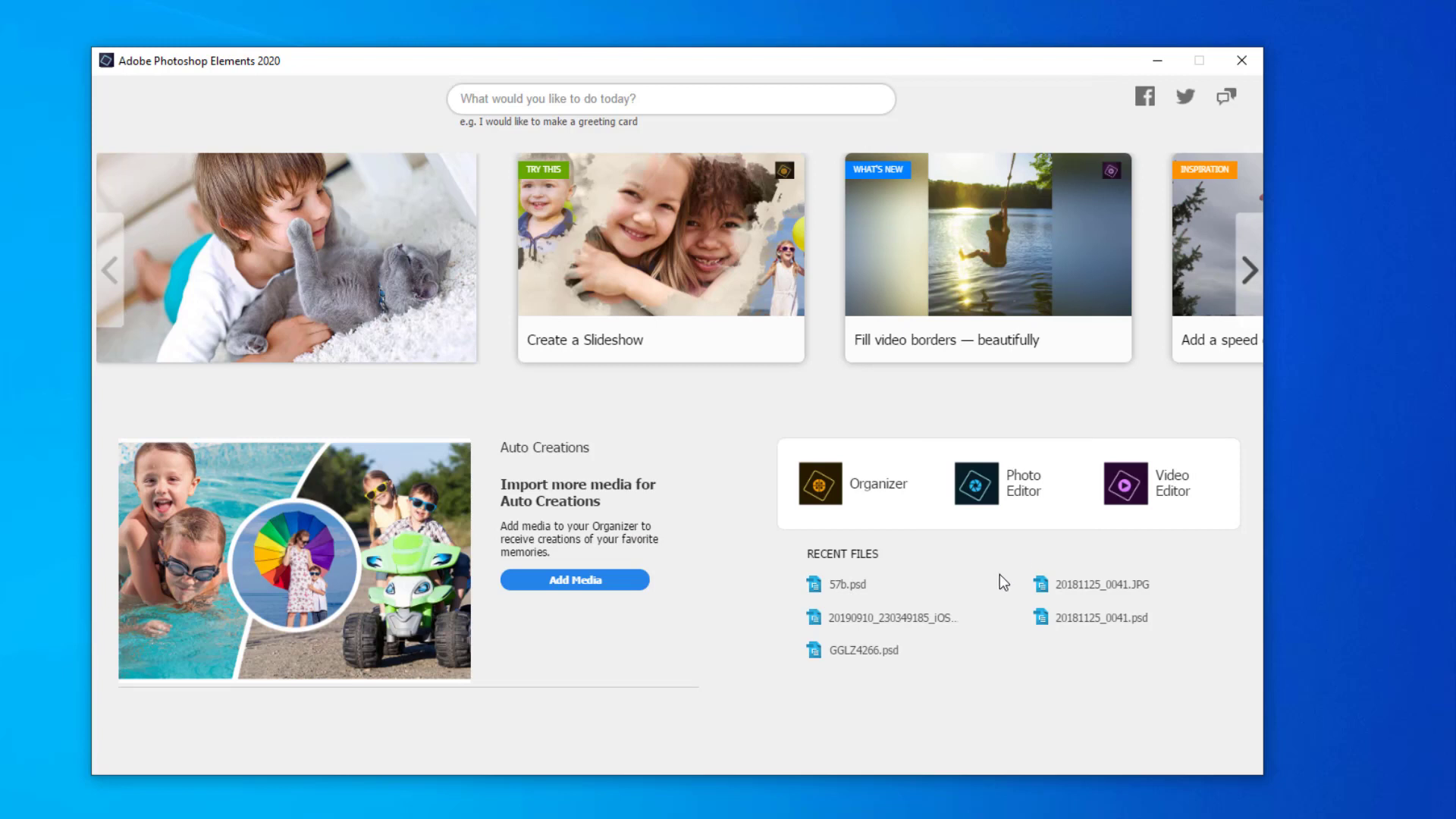
- Switch to the Elements Organizer from the home screen and start importing media
click(876, 497)
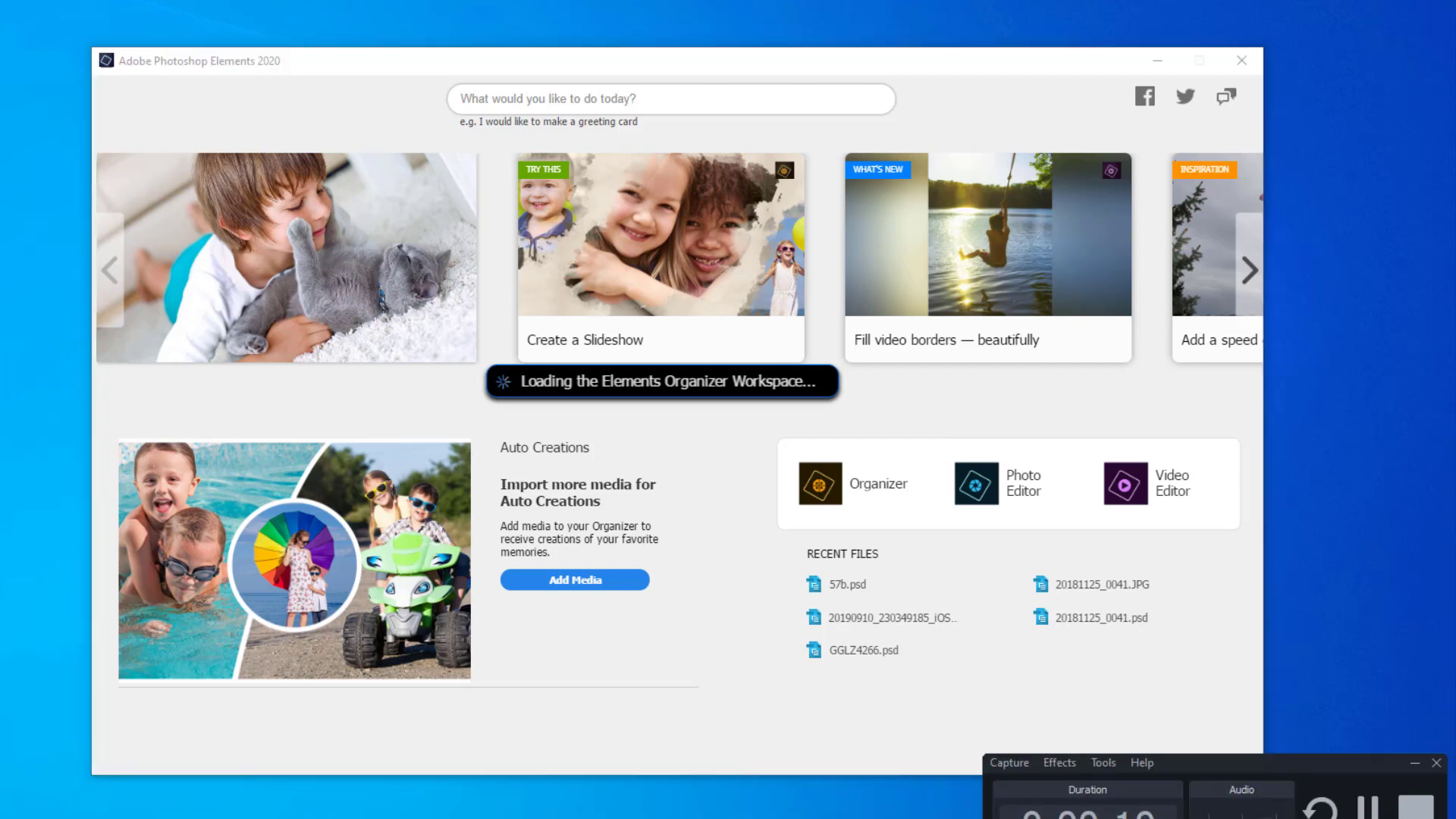
click(1426, 813)
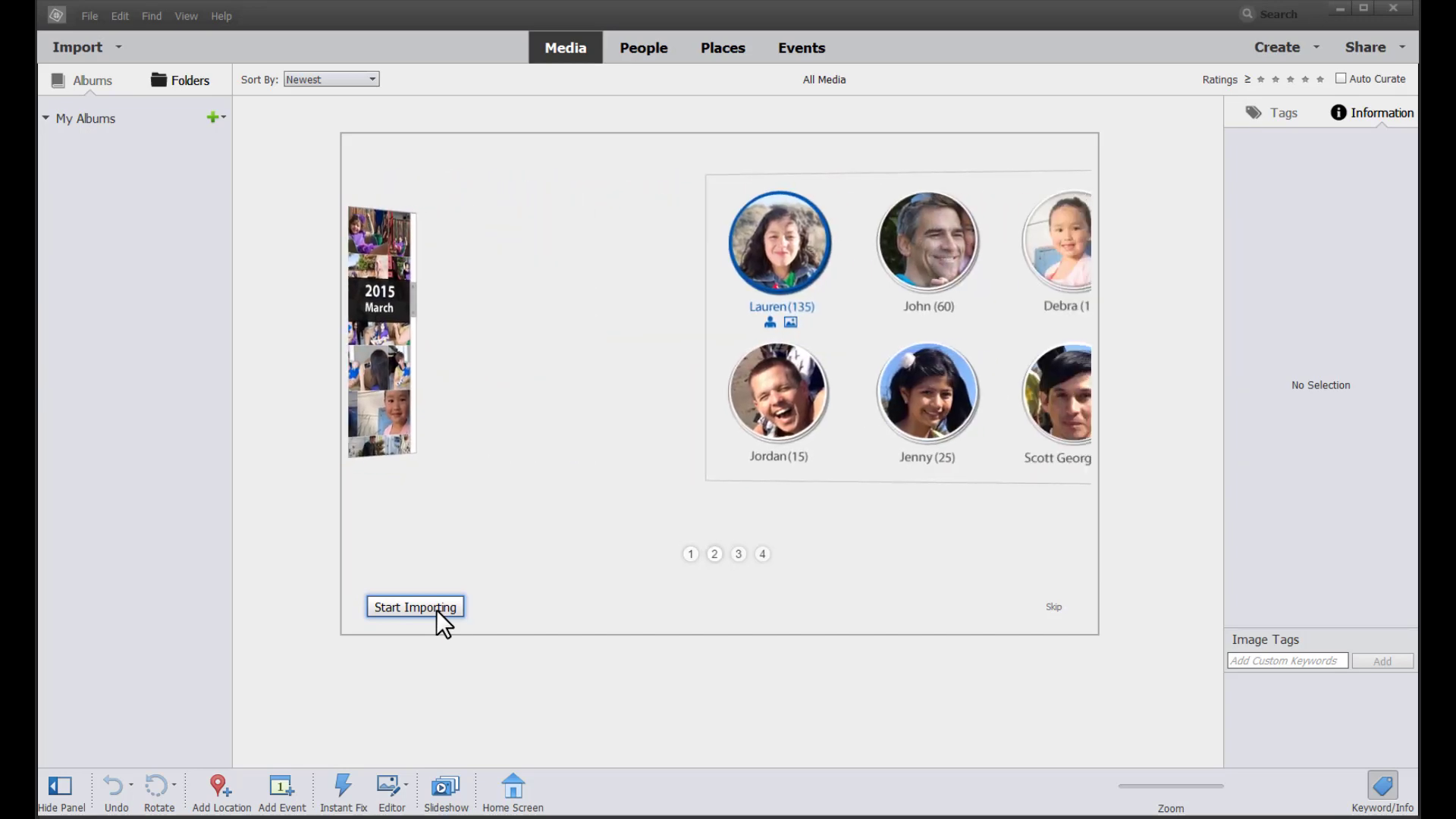
click(415, 607)
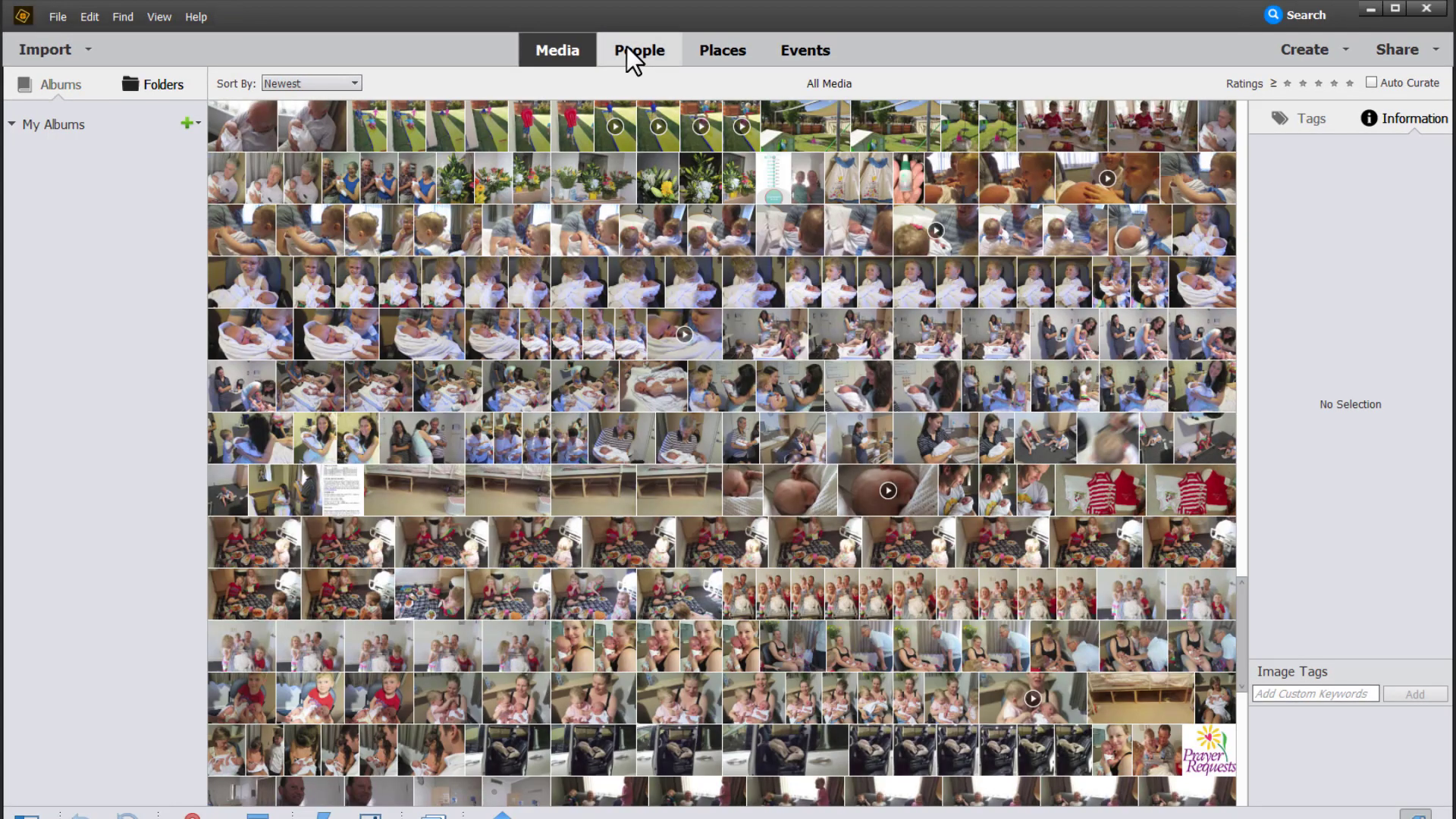
- View the named people in the Organizer's People view, followed by the unnamed face stacks
click(626, 47)
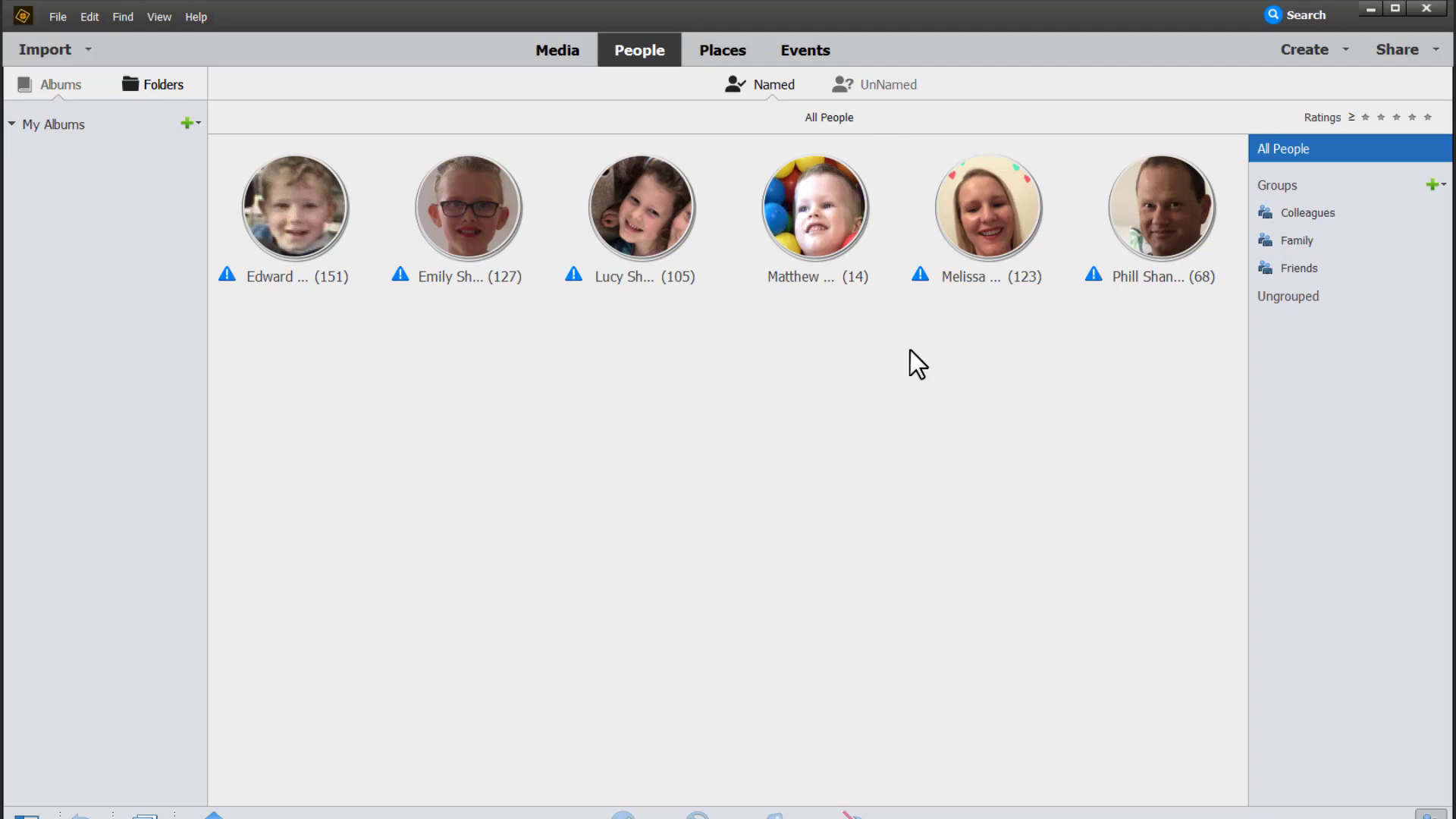
click(859, 85)
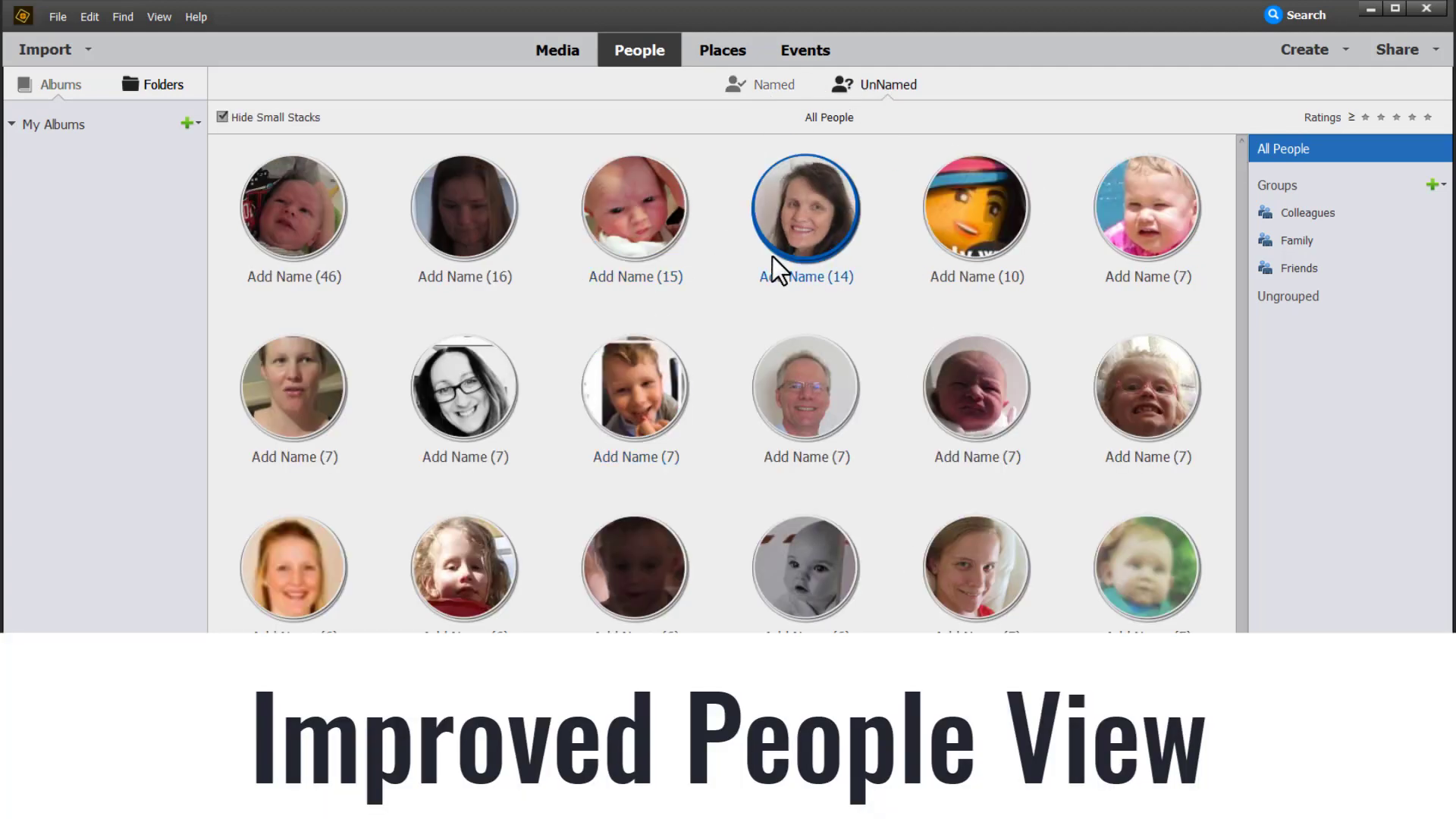
- Name the unnamed face stack of the dark-haired woman with her own name
click(789, 277)
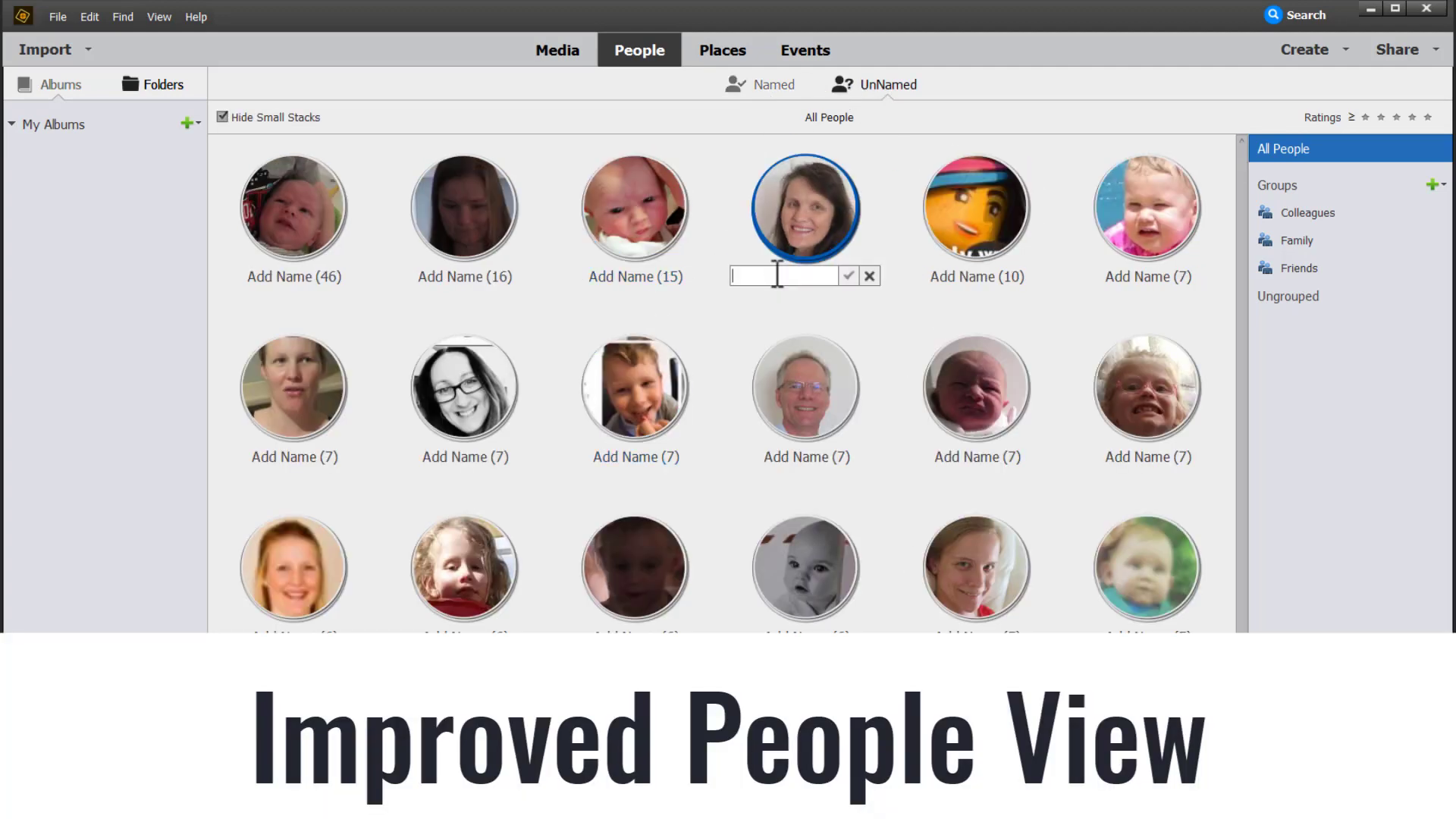
text(Ch)
key(Return)
- Assign the suggested existing person's name to the newborn baby's face stack, and name the stack of the toddler in pink
click(623, 277)
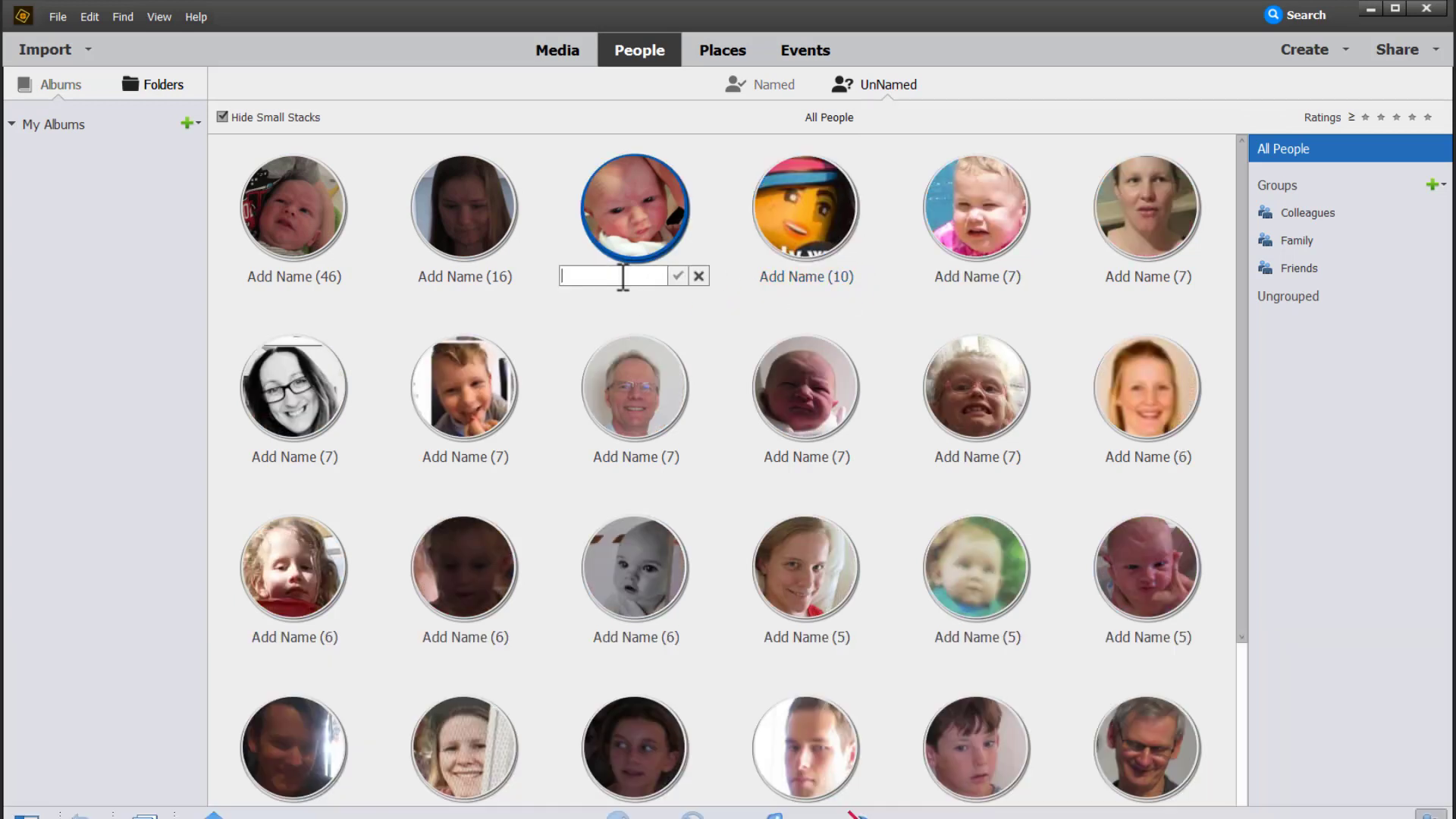
text(Matth)
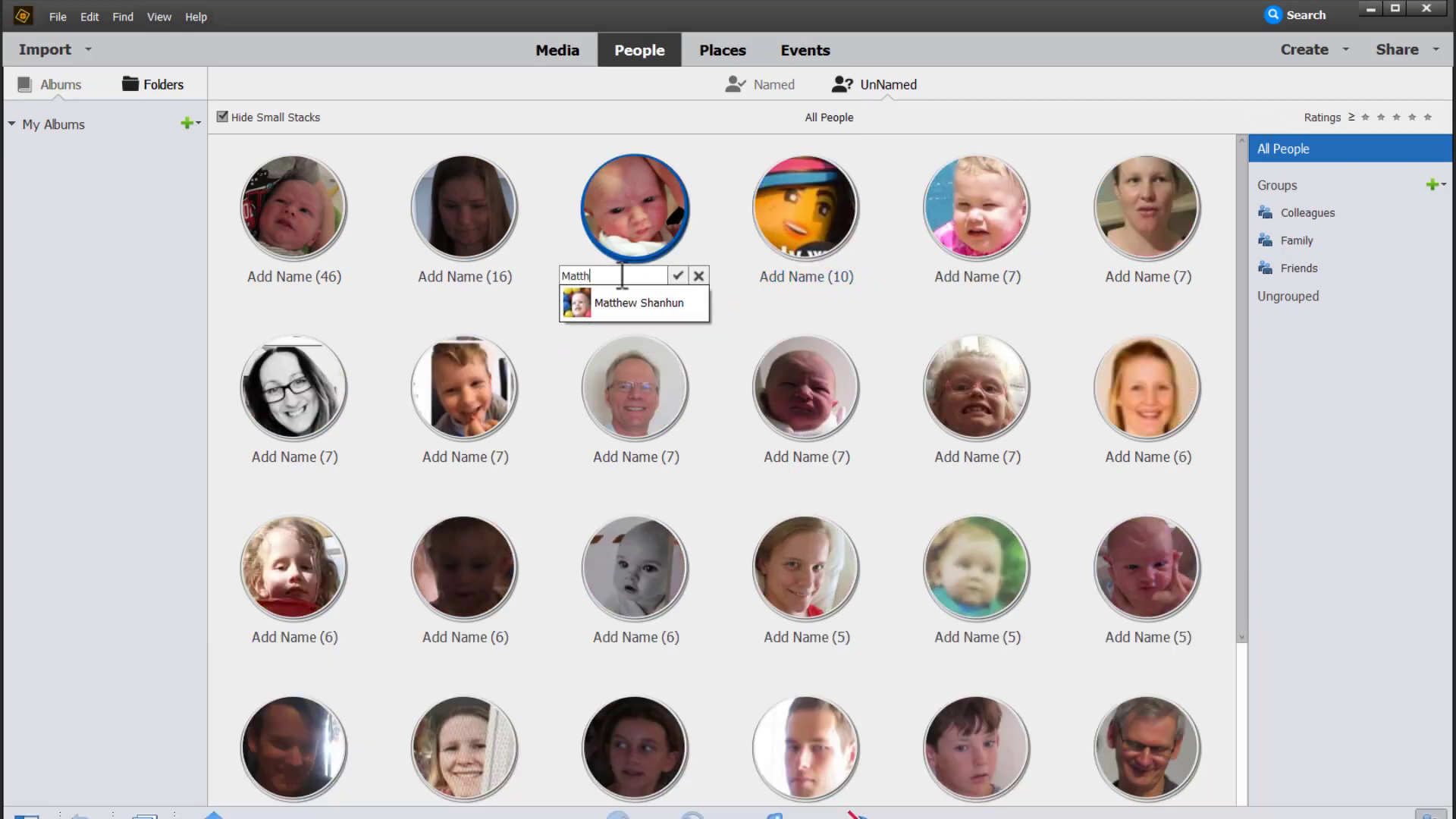
click(643, 303)
click(673, 280)
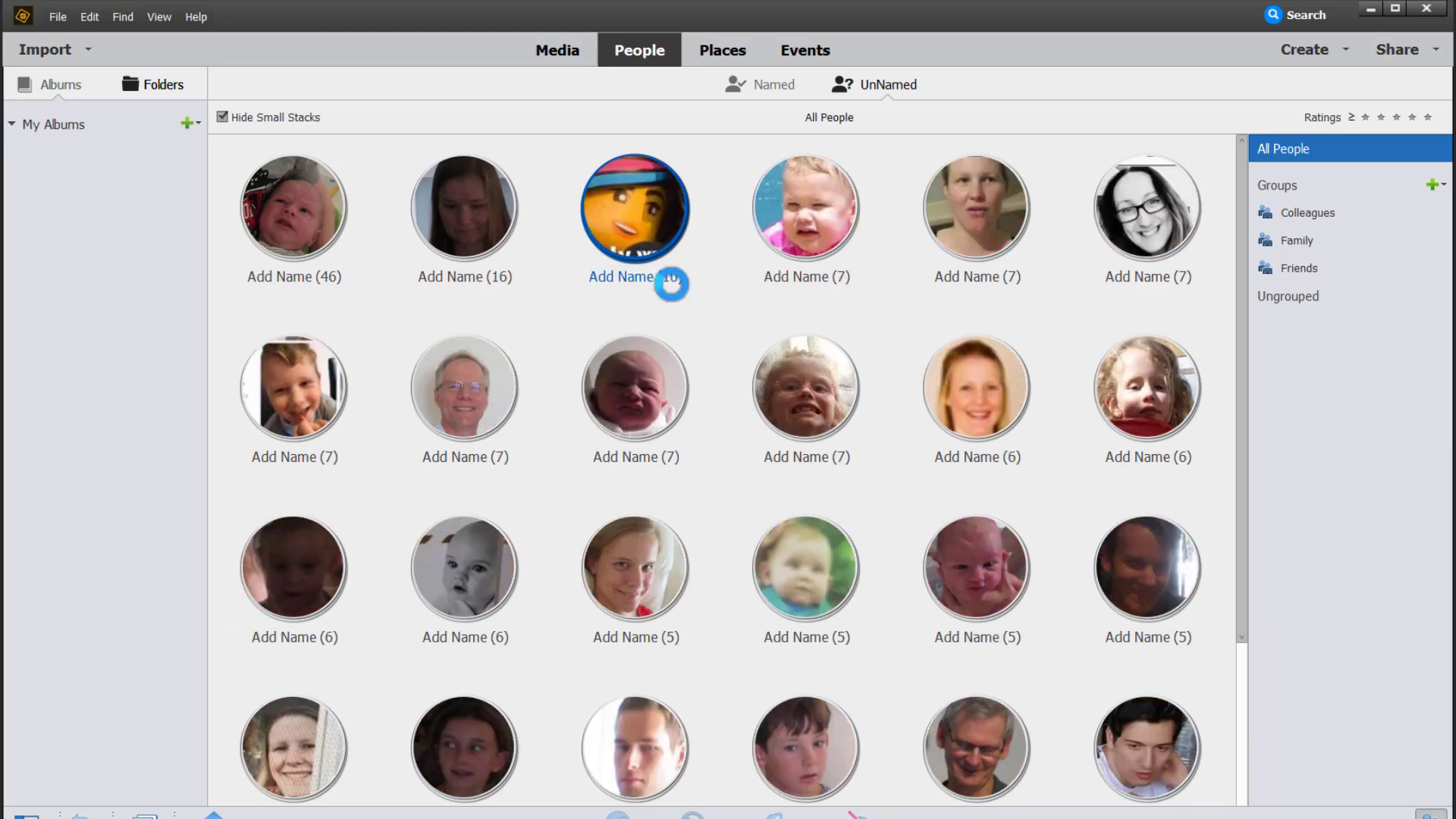
click(781, 276)
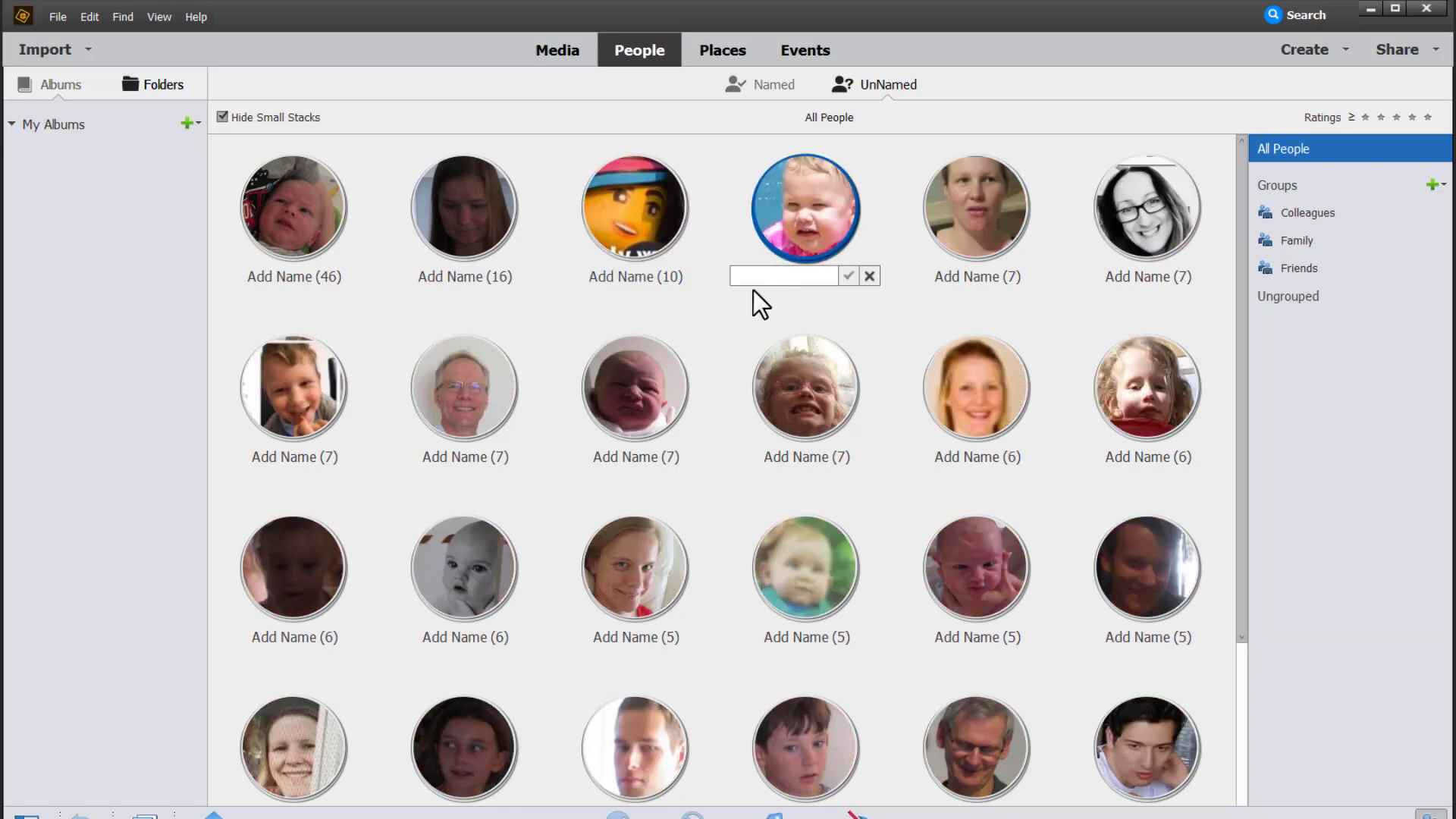
text(L)
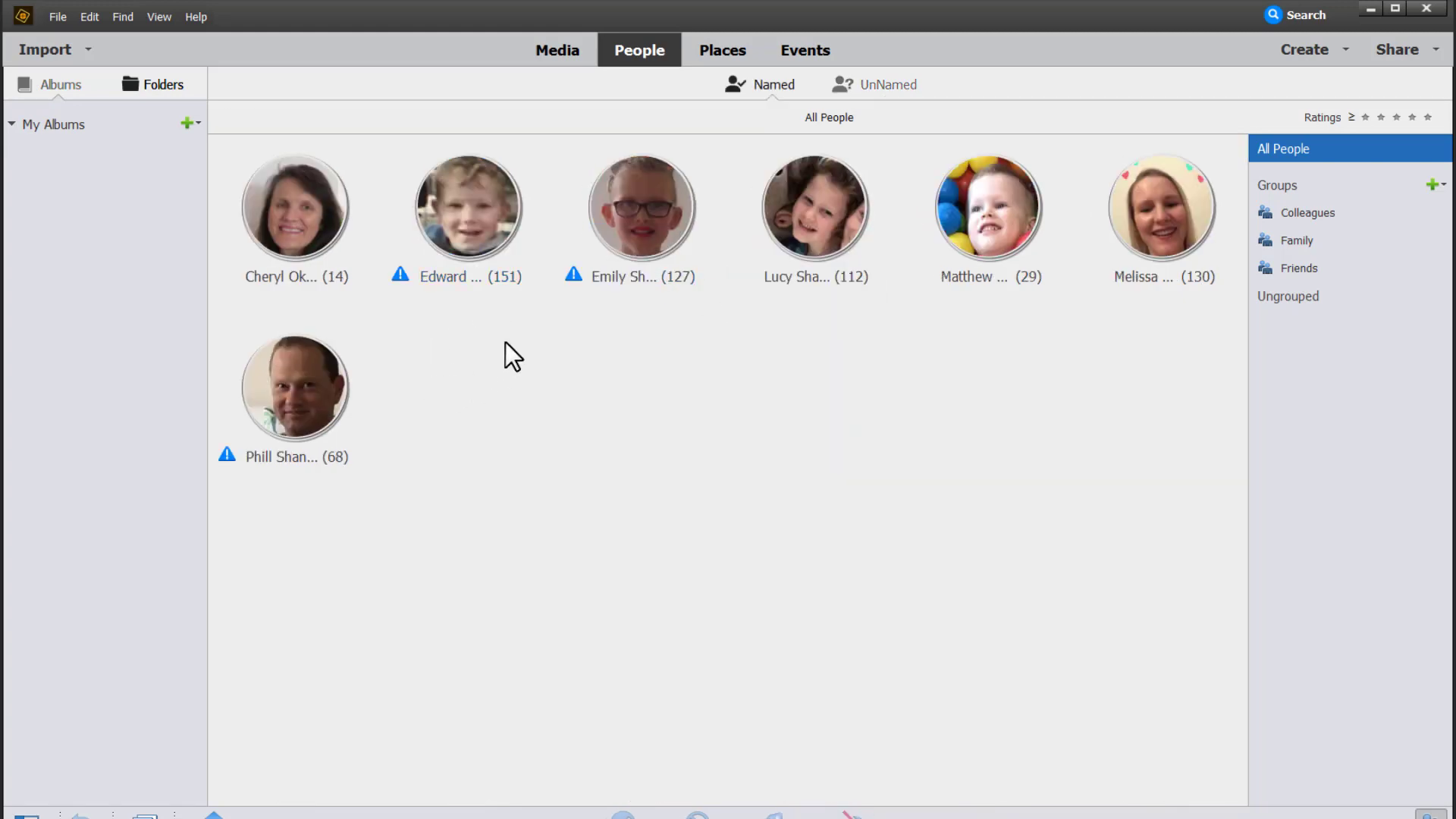
- Show the faces of the curly-haired boy among the named people and confirm all the suggested faces as his
mouse_move(502, 308)
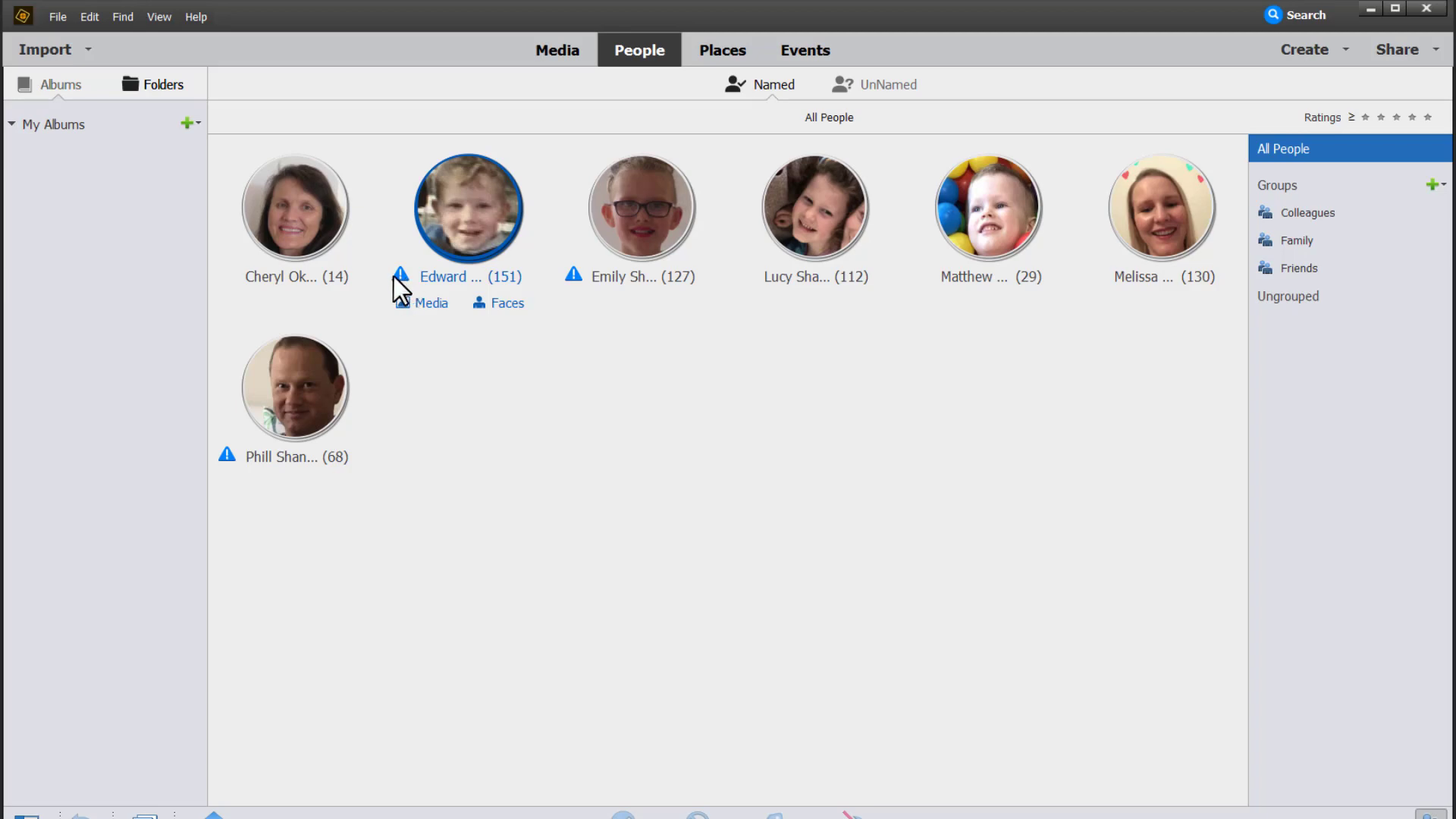
click(489, 304)
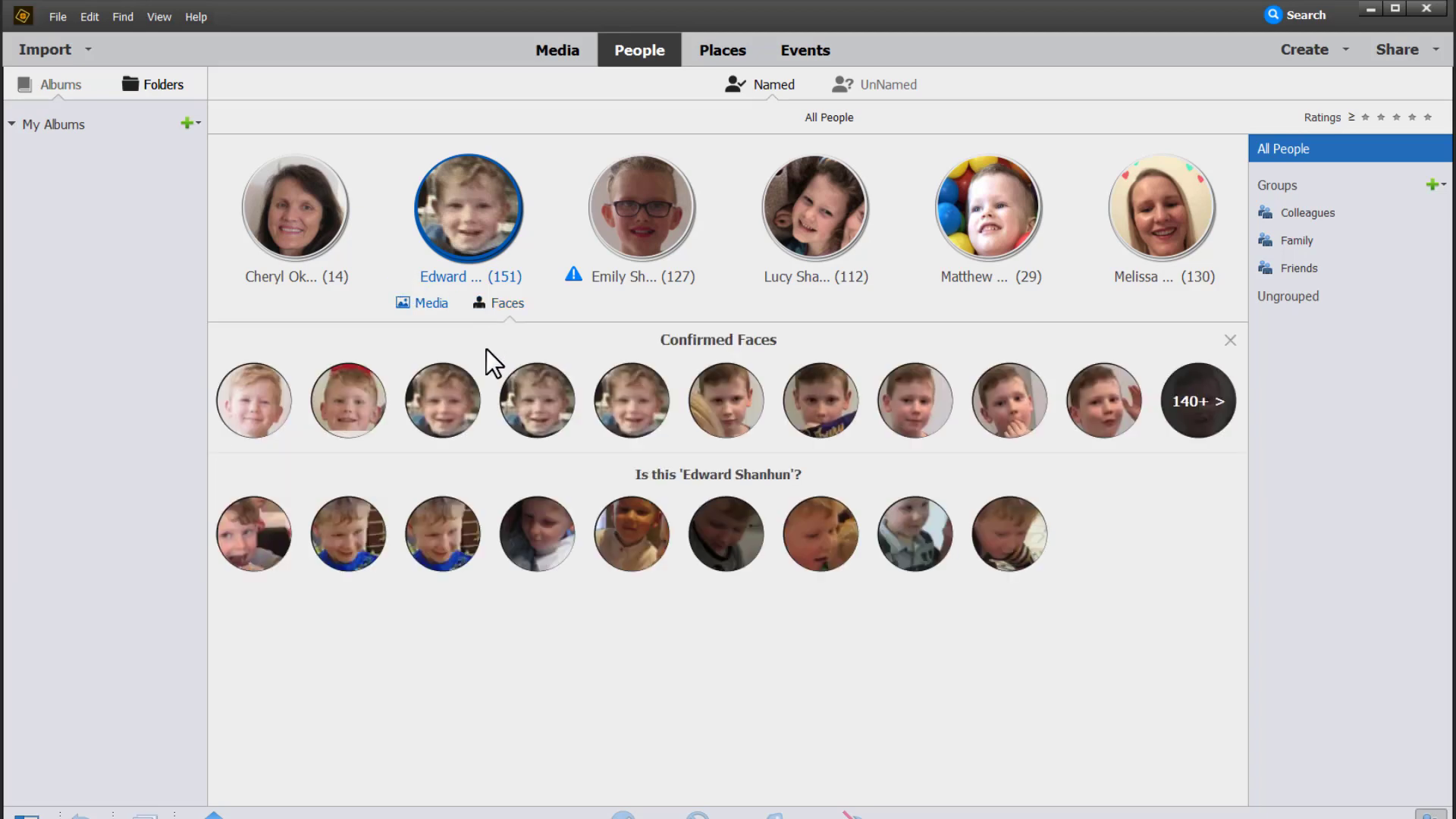
drag(1090, 621, 231, 513)
right_click(231, 513)
click(277, 523)
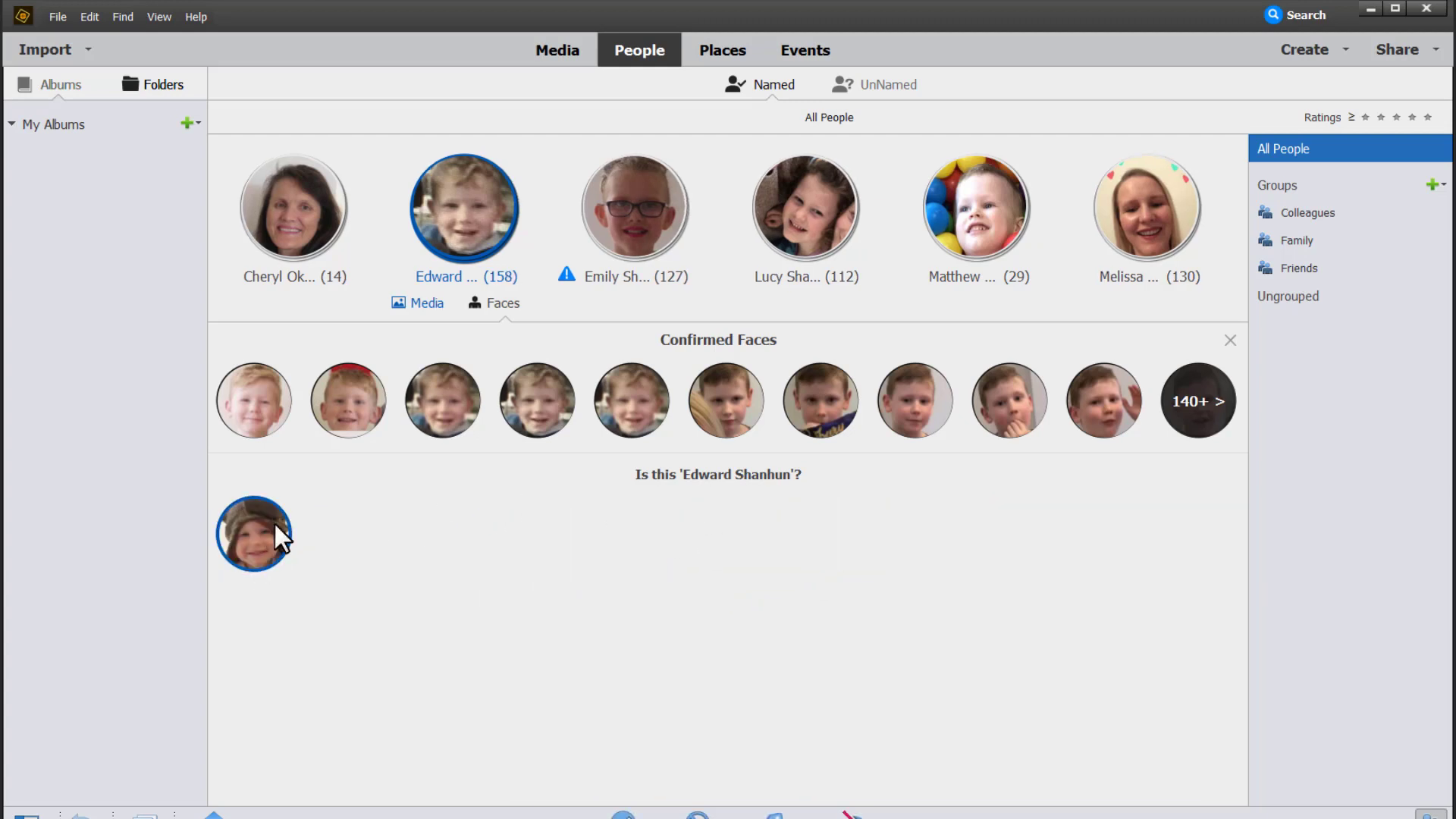
click(236, 522)
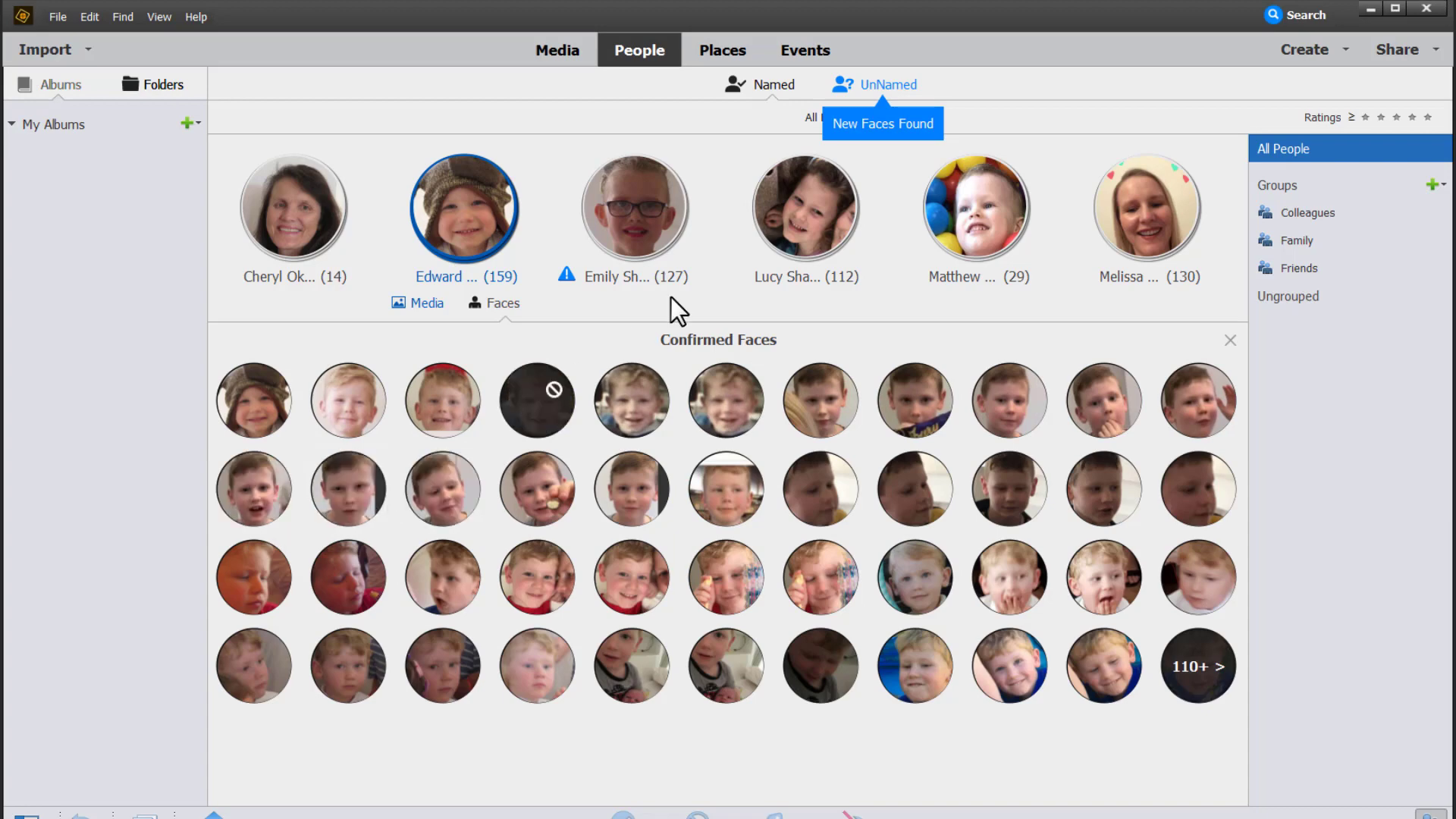
- Show the faces of the named child with glasses and confirm all the suggested matches together
click(598, 276)
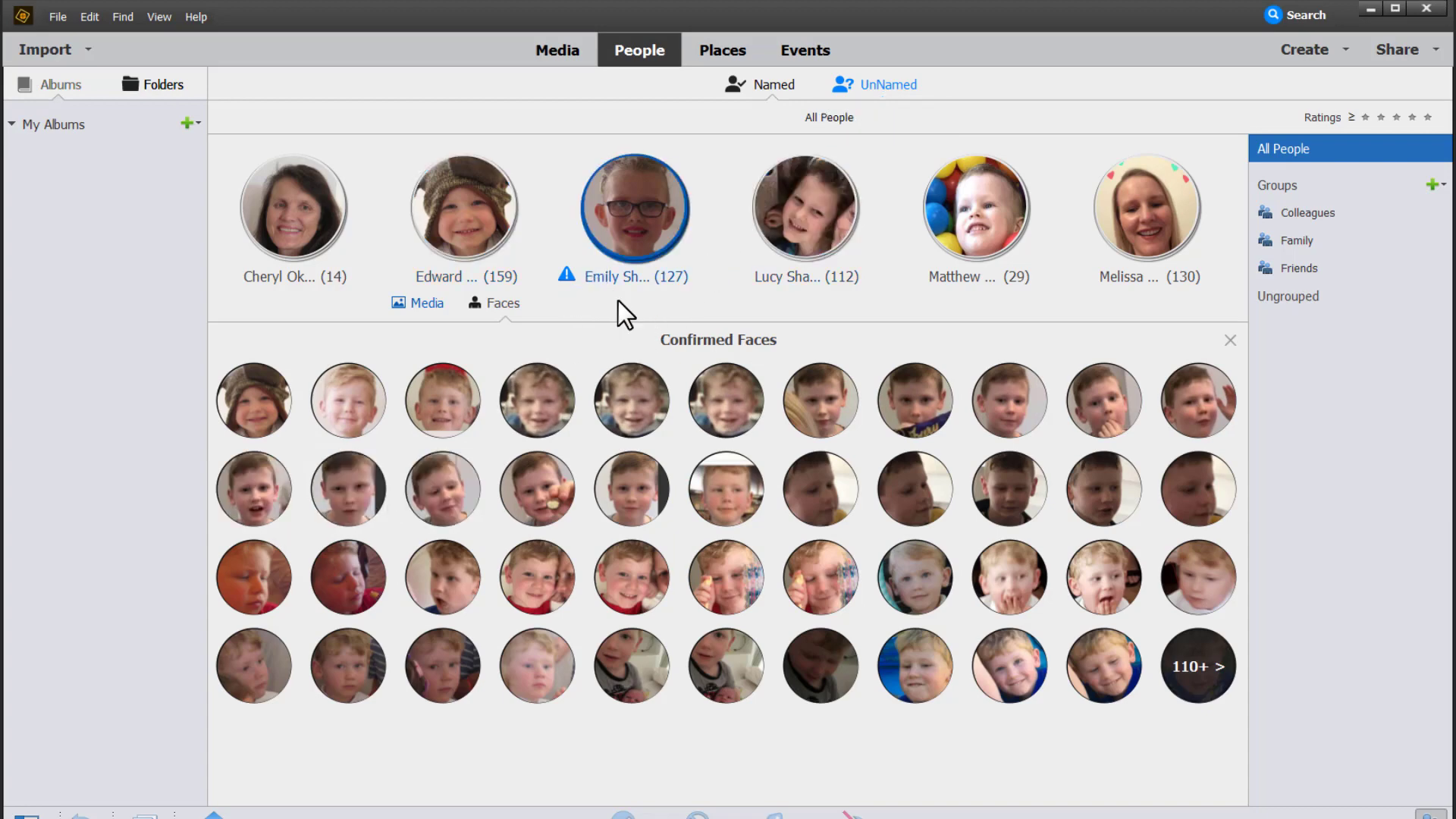
mouse_move(603, 277)
click(664, 307)
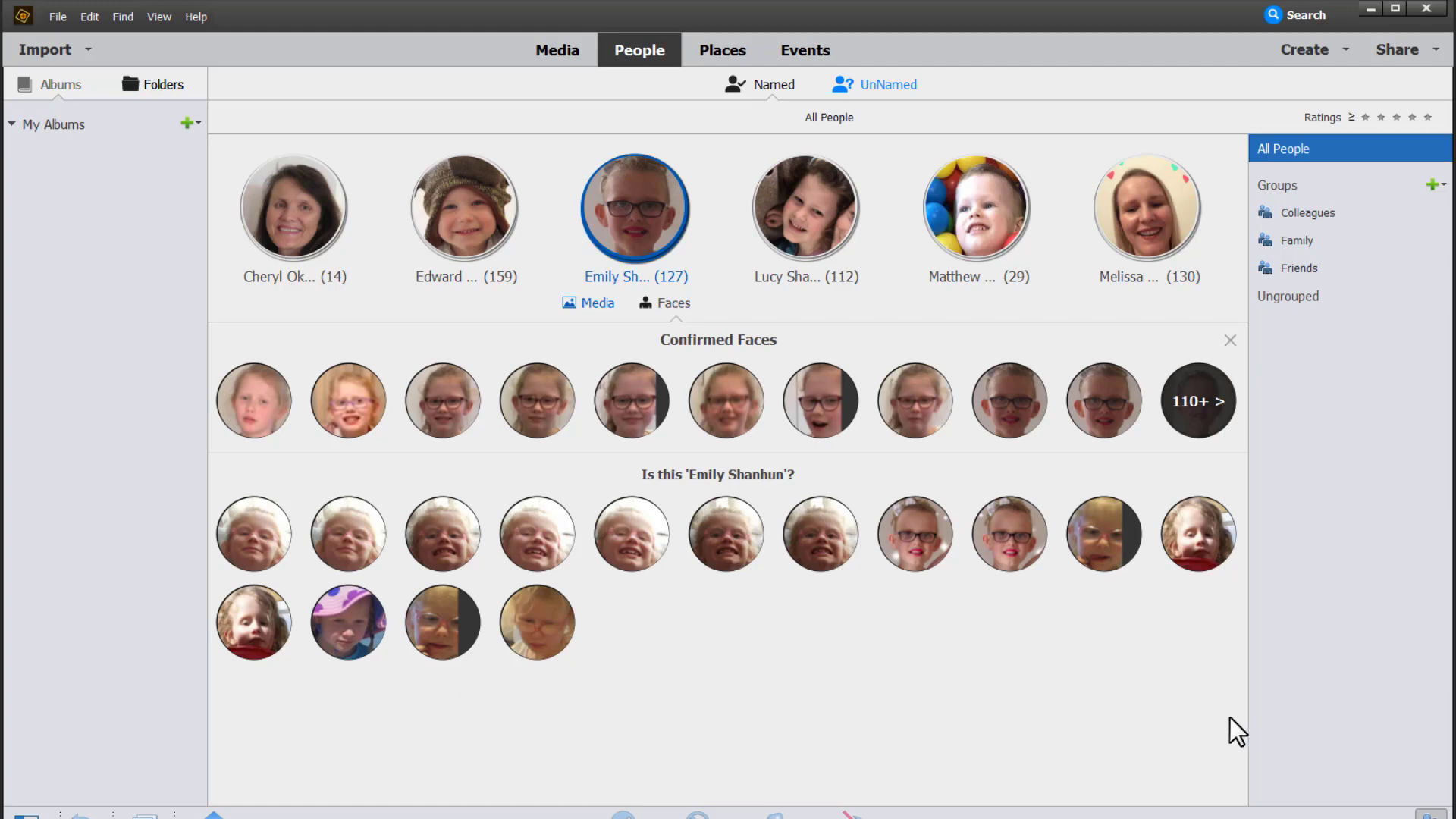
drag(1232, 717, 240, 535)
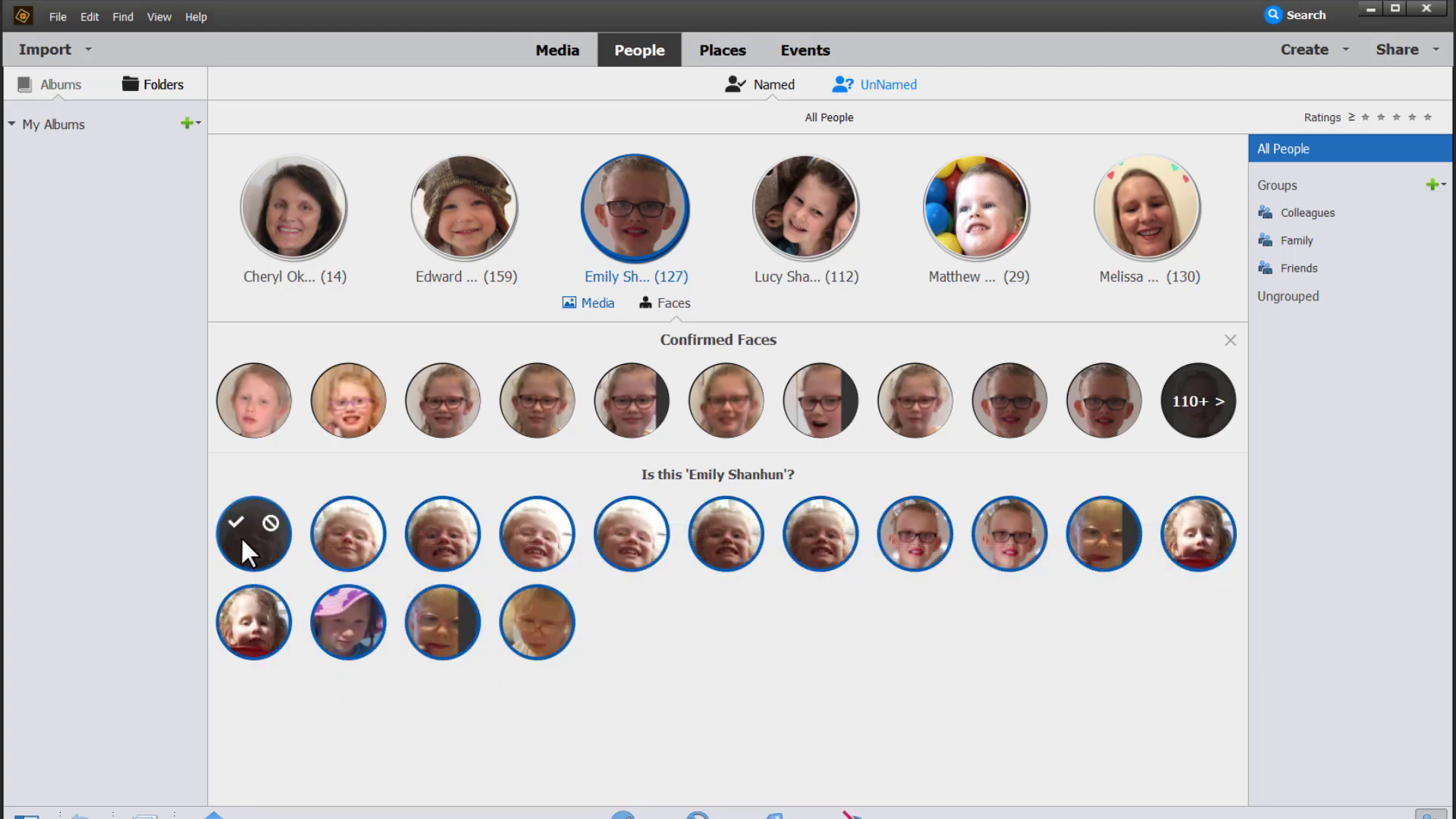
right_click(251, 542)
click(299, 551)
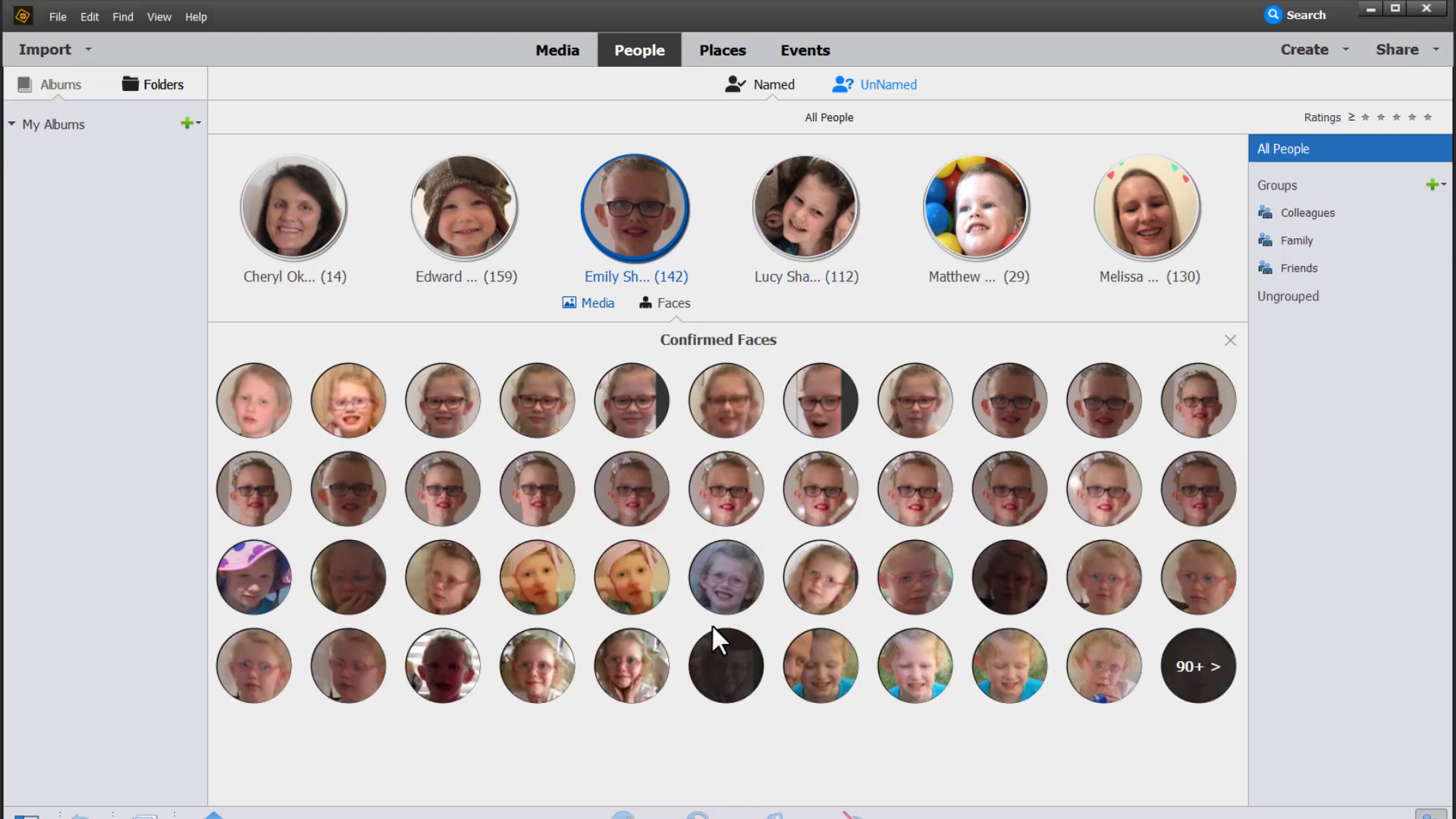
- Return to the unnamed stacks and assign the matching existing person's name to the smiling woman's stack of four faces
click(876, 85)
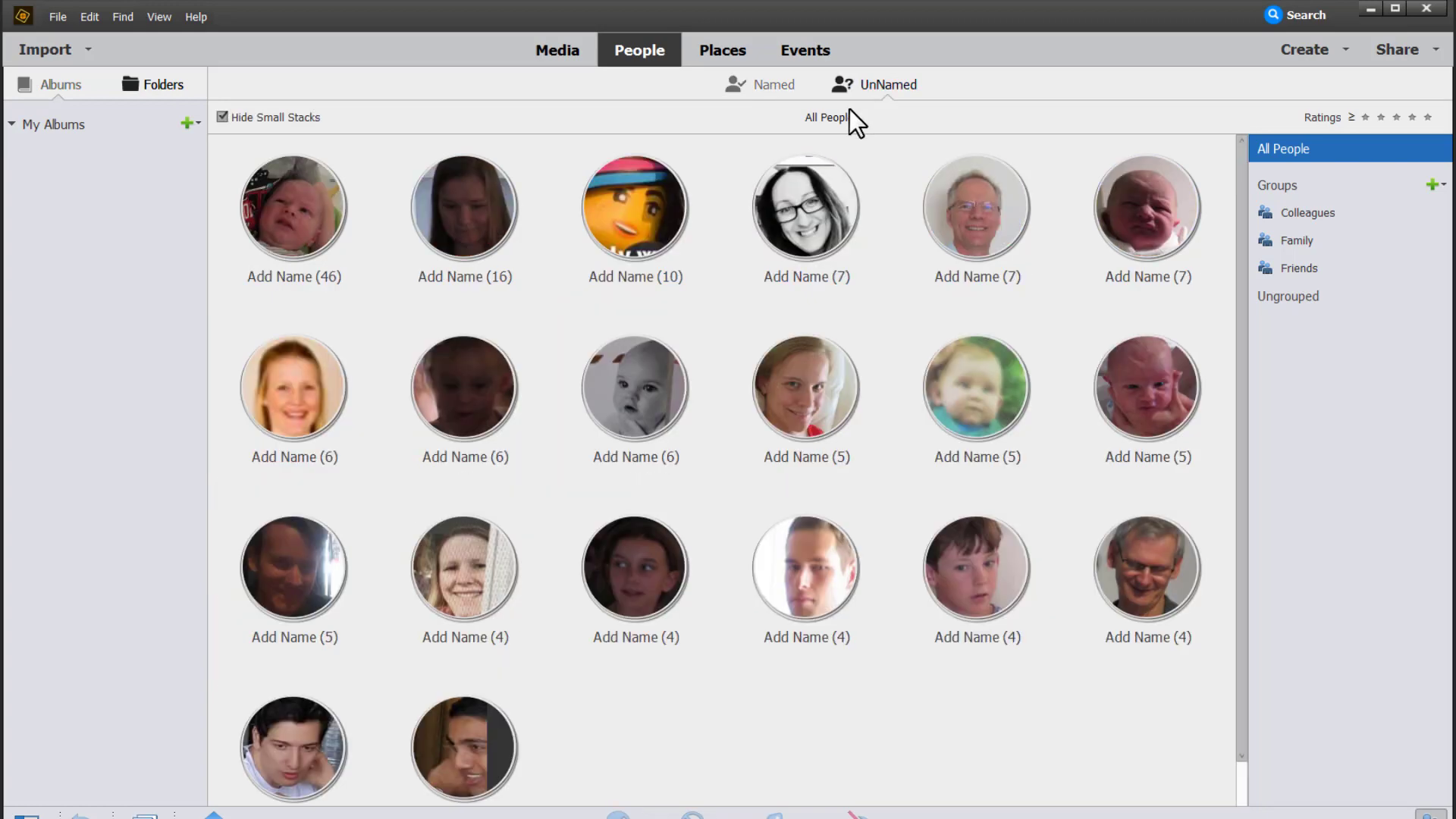
click(468, 637)
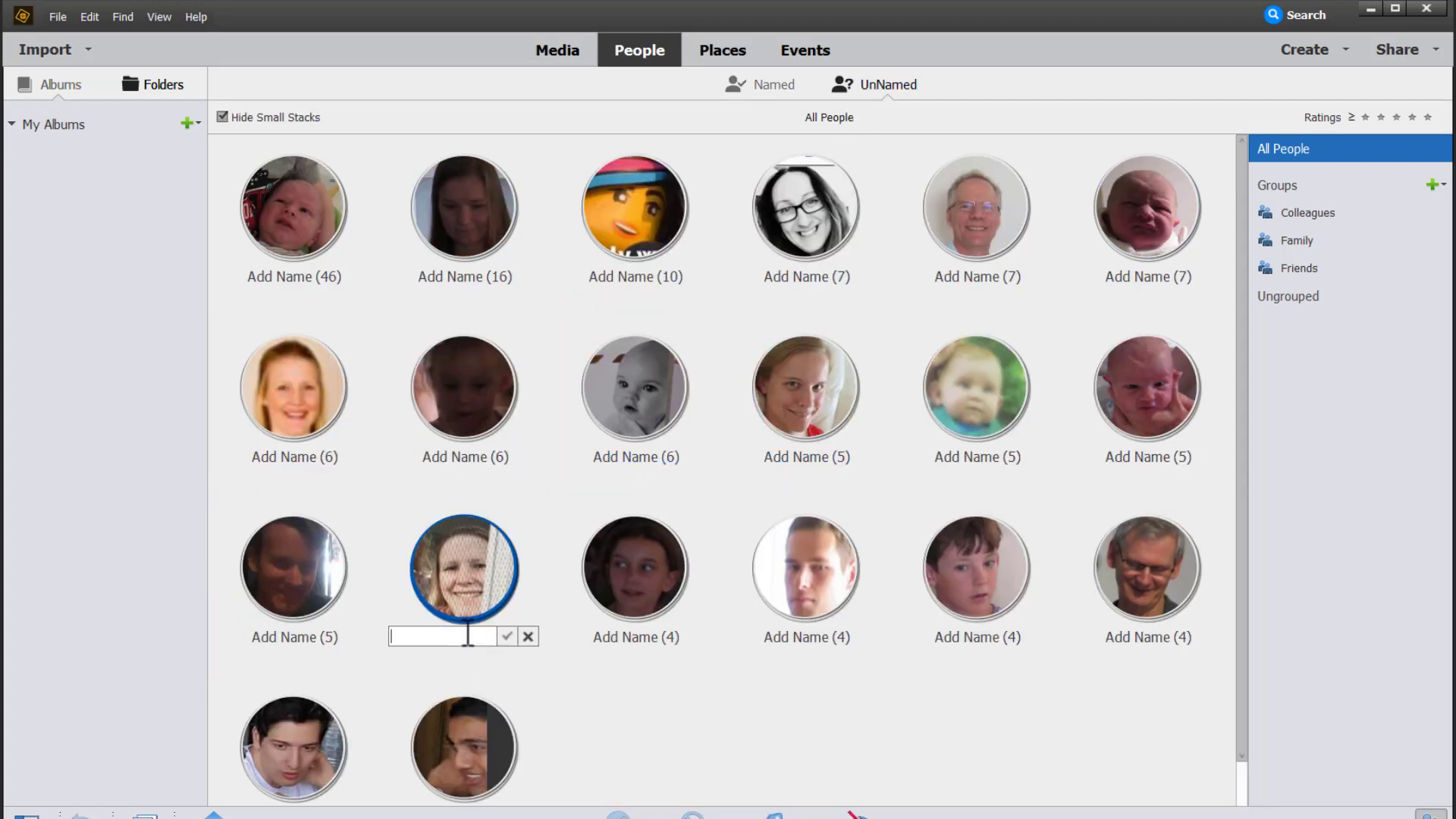
text(m)
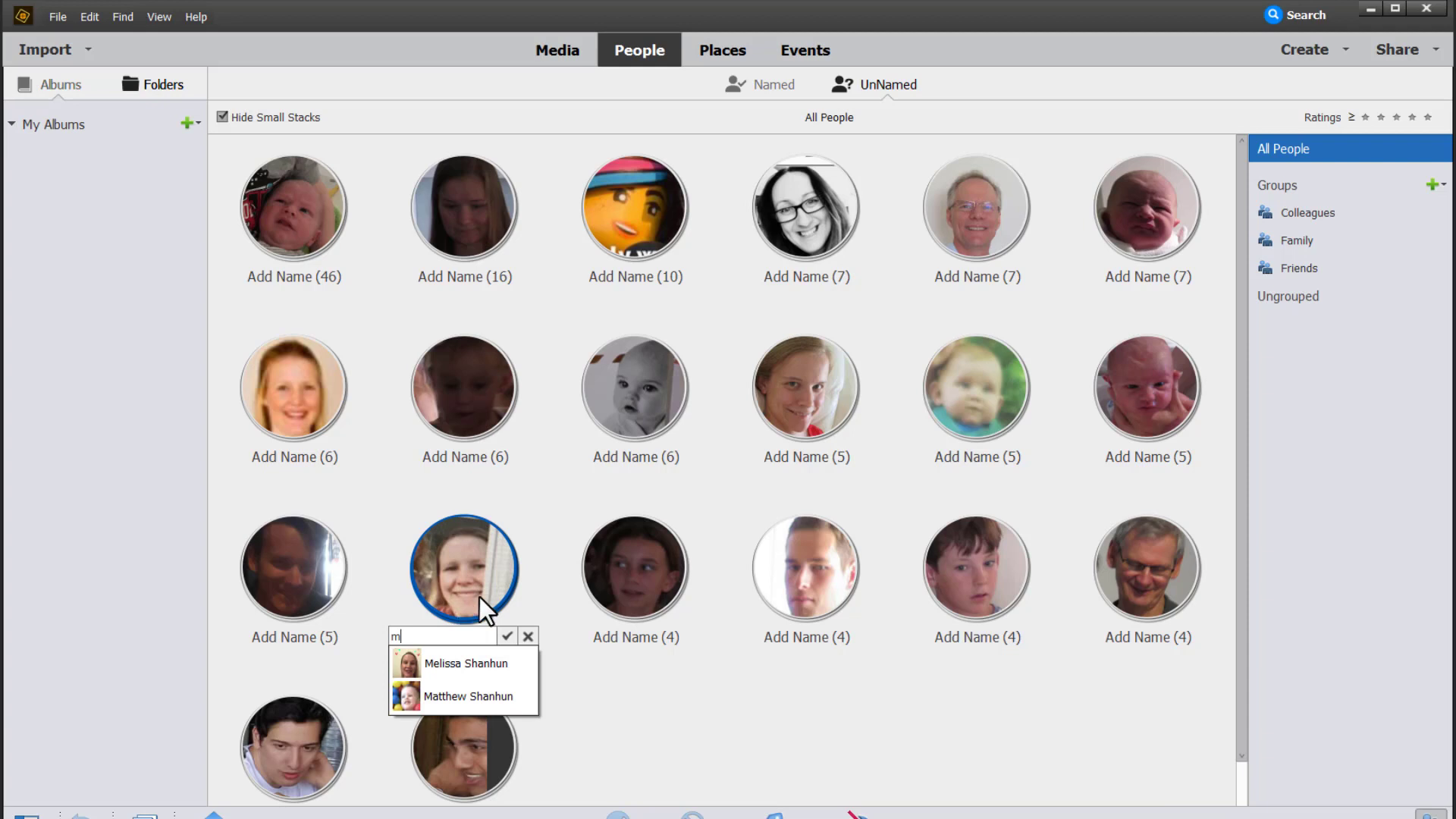
click(436, 663)
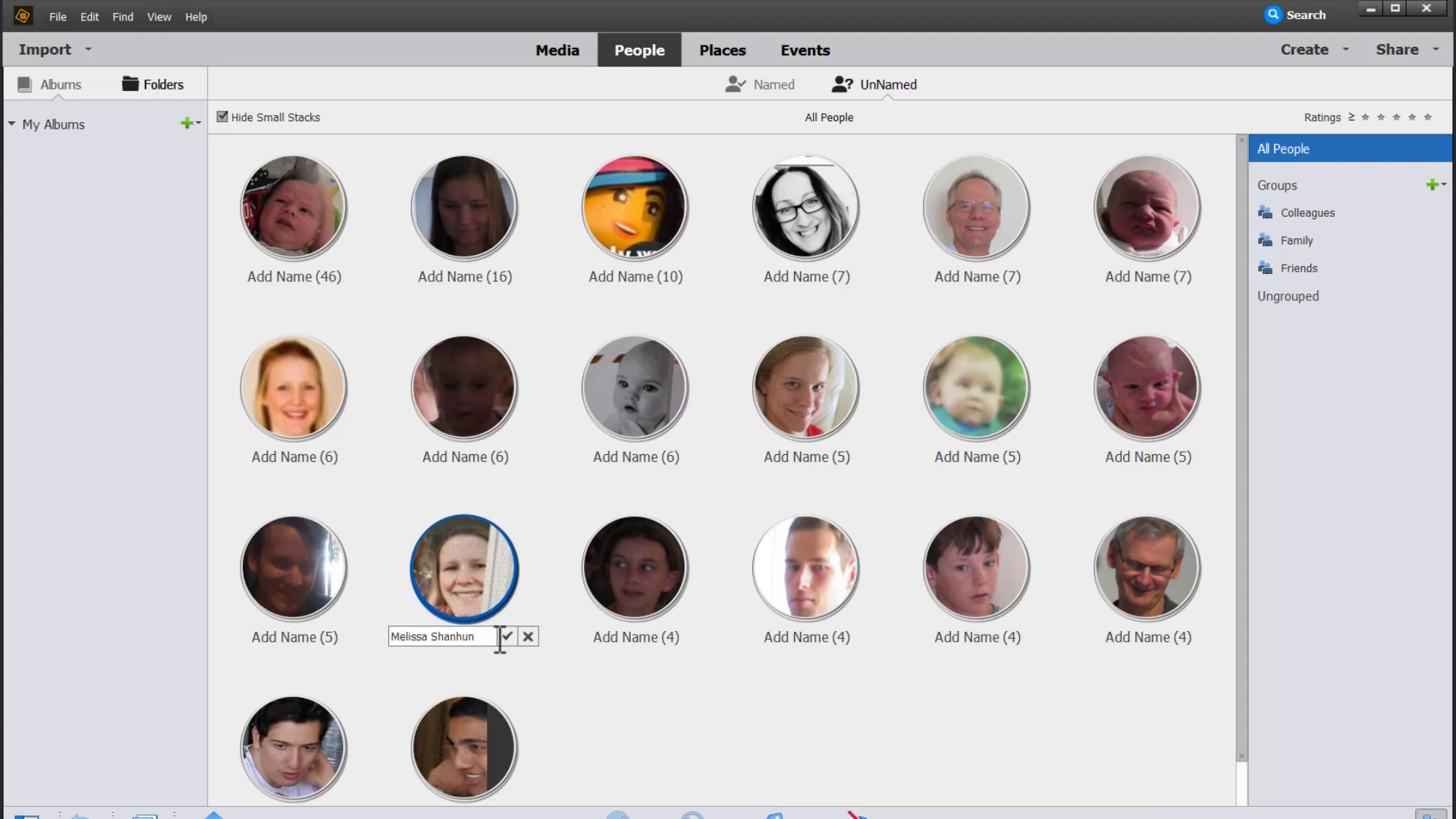
click(506, 637)
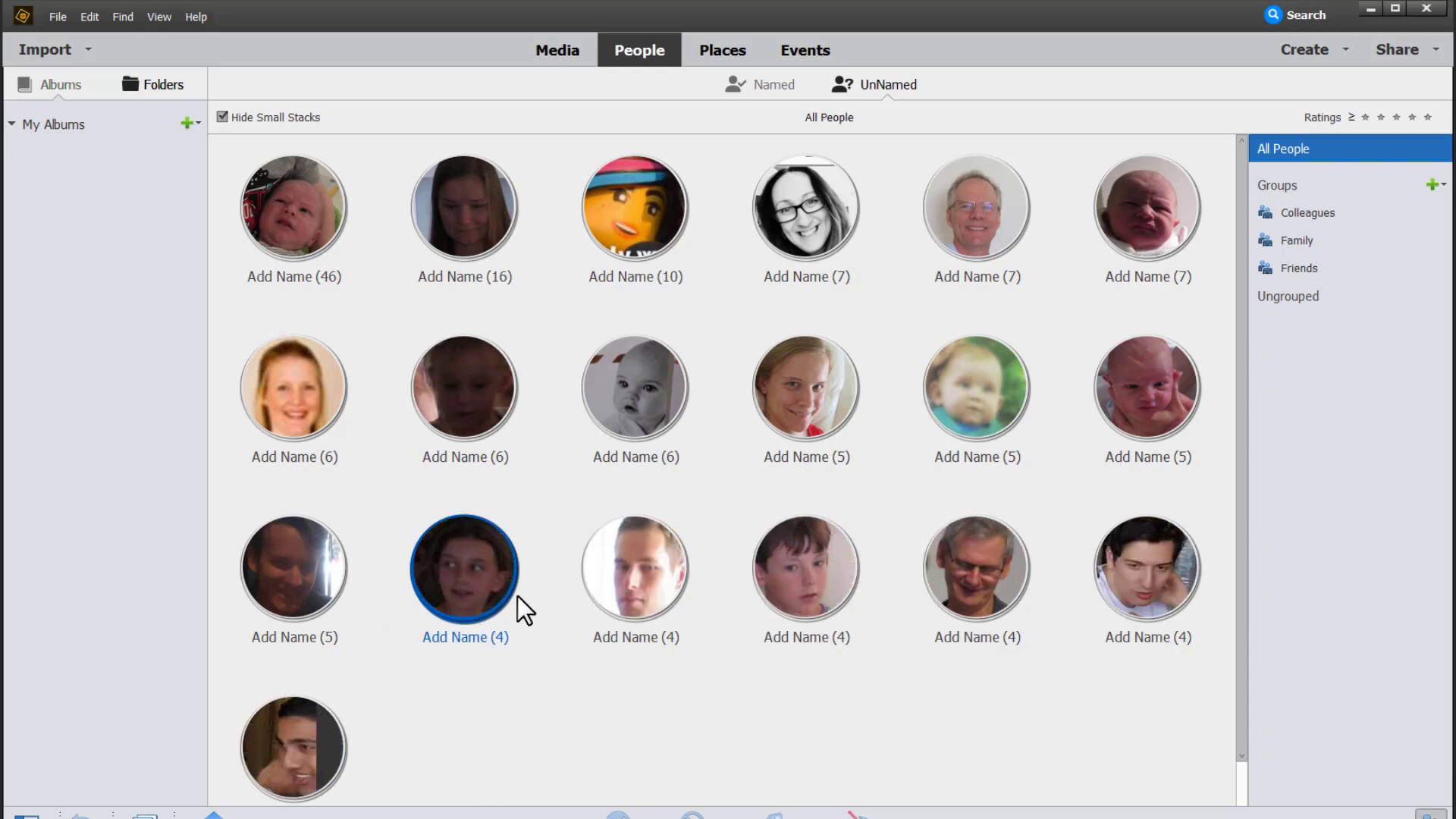
- Go to the Media view and search the whole catalog by the beach smart tag
click(572, 47)
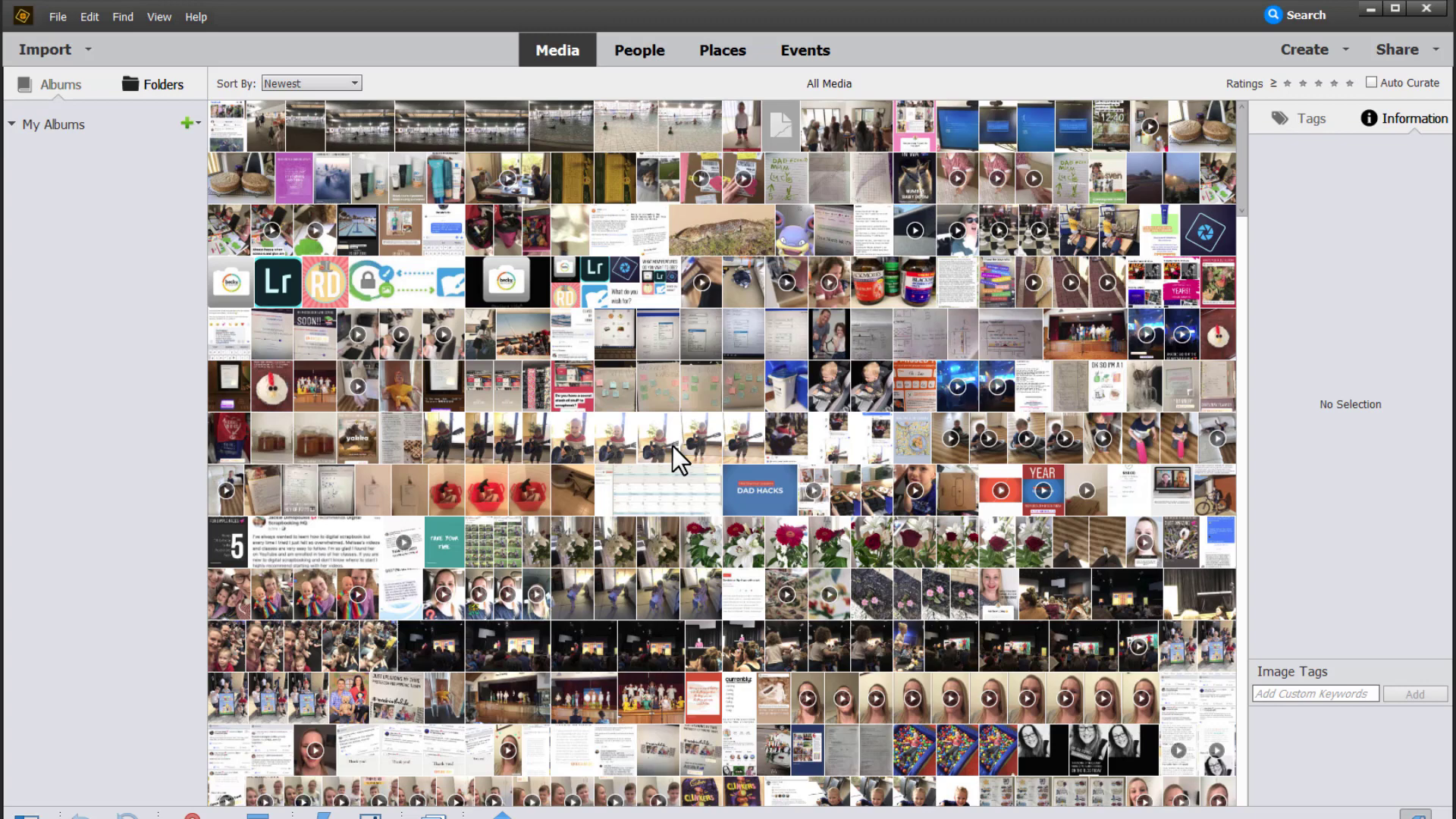
click(1277, 16)
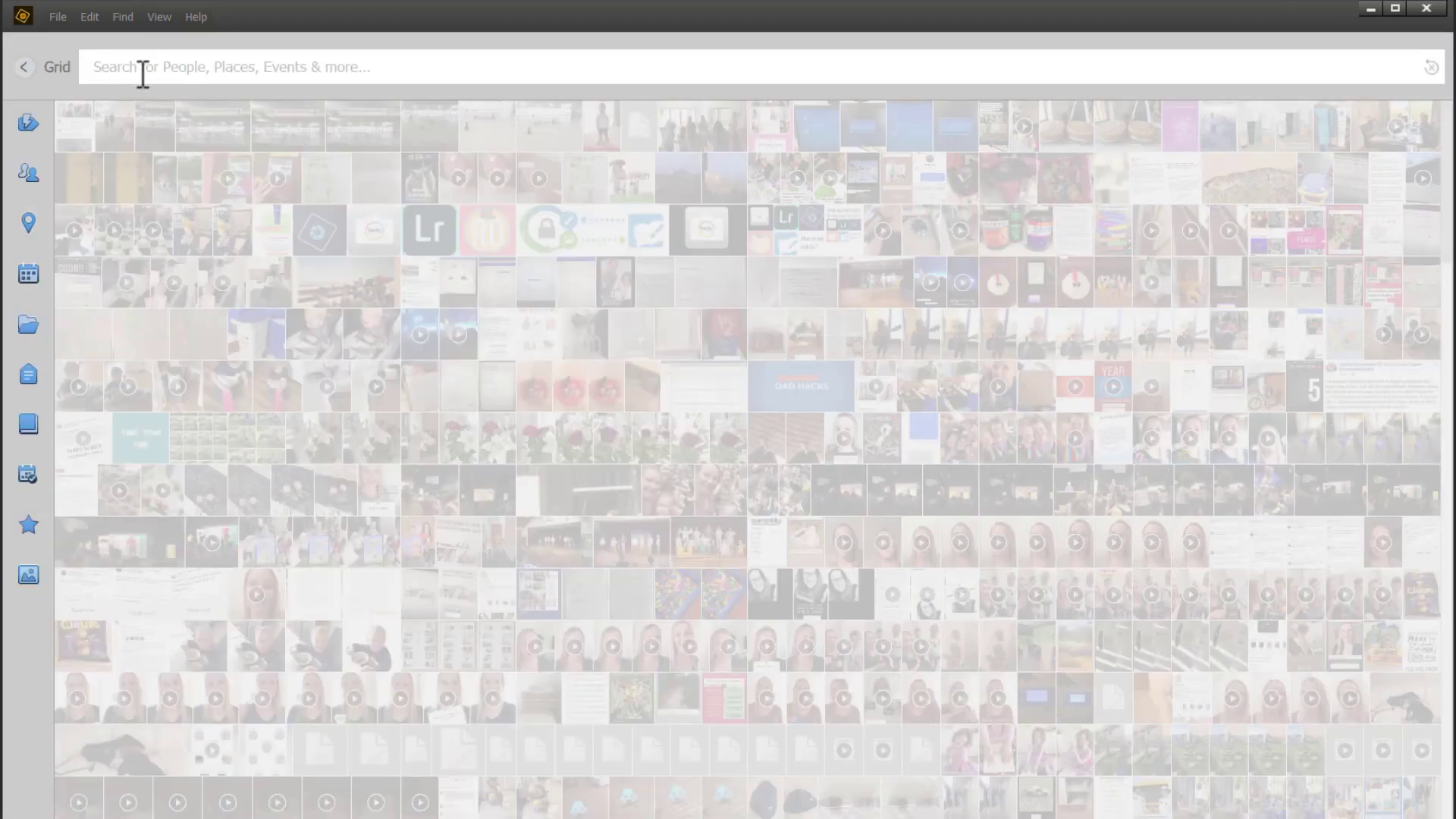
mouse_move(25, 176)
mouse_move(35, 134)
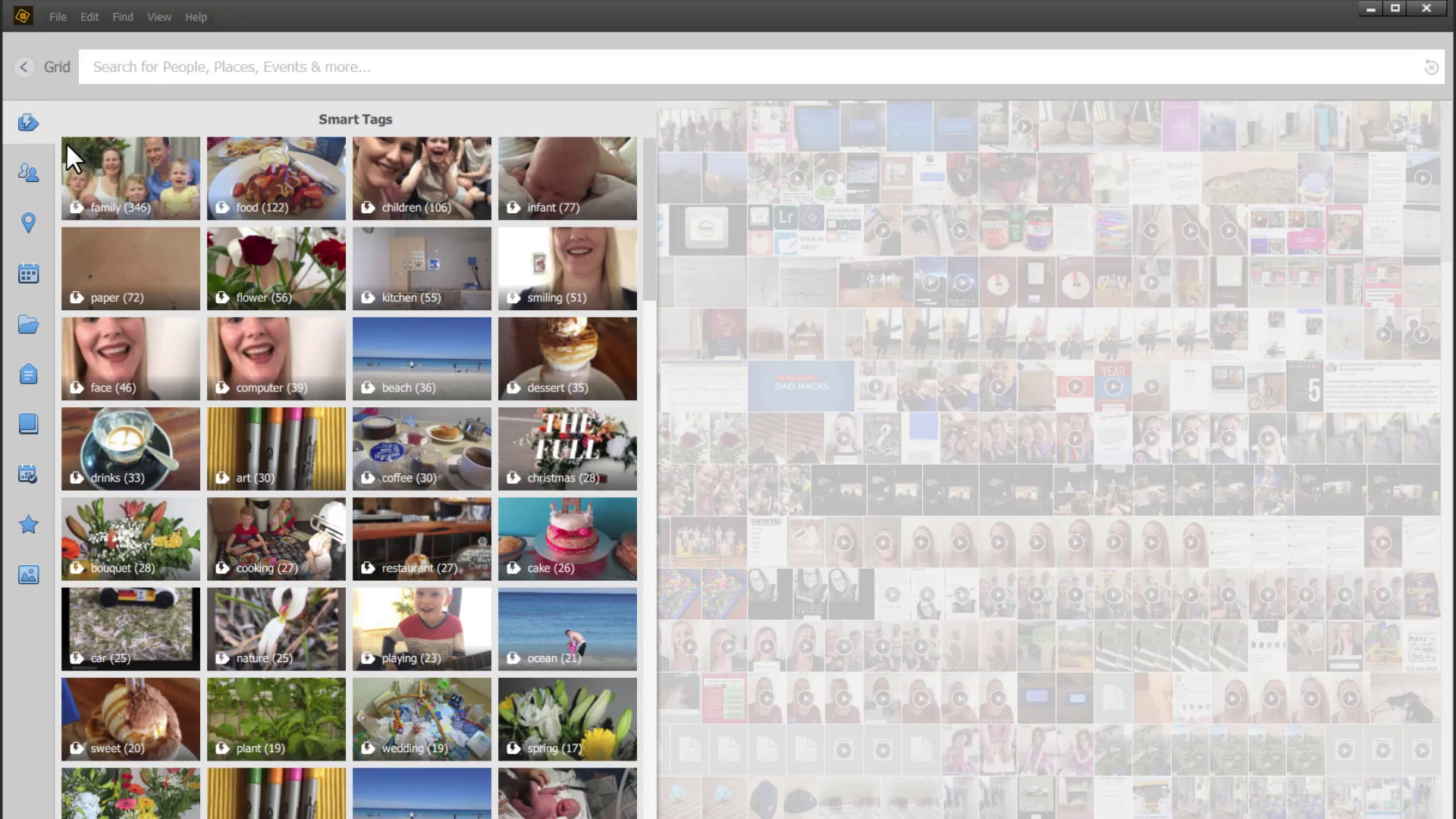
click(447, 357)
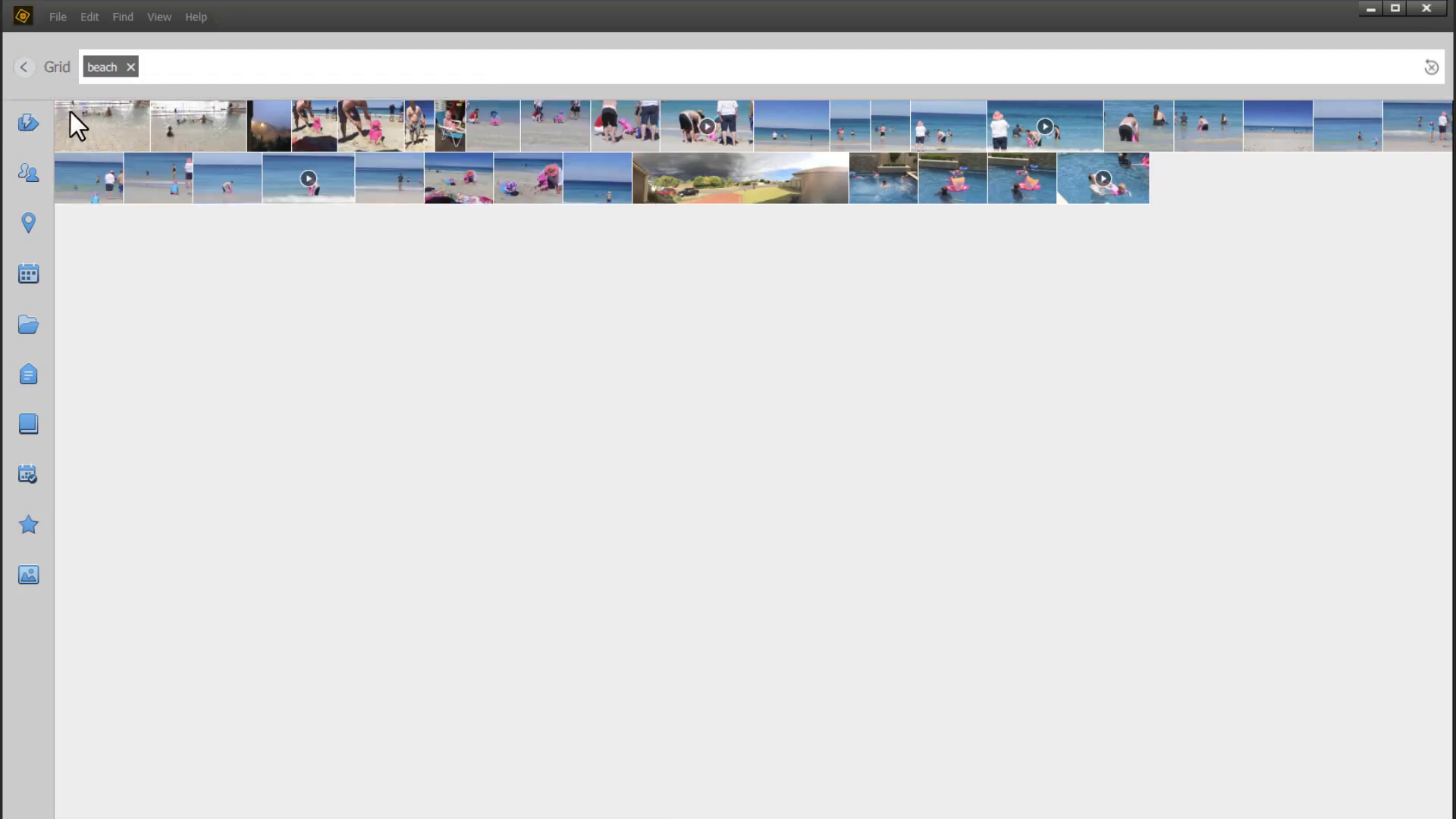
- Return to the media grid and filter the media by the sixth person listed under People Tags
click(57, 70)
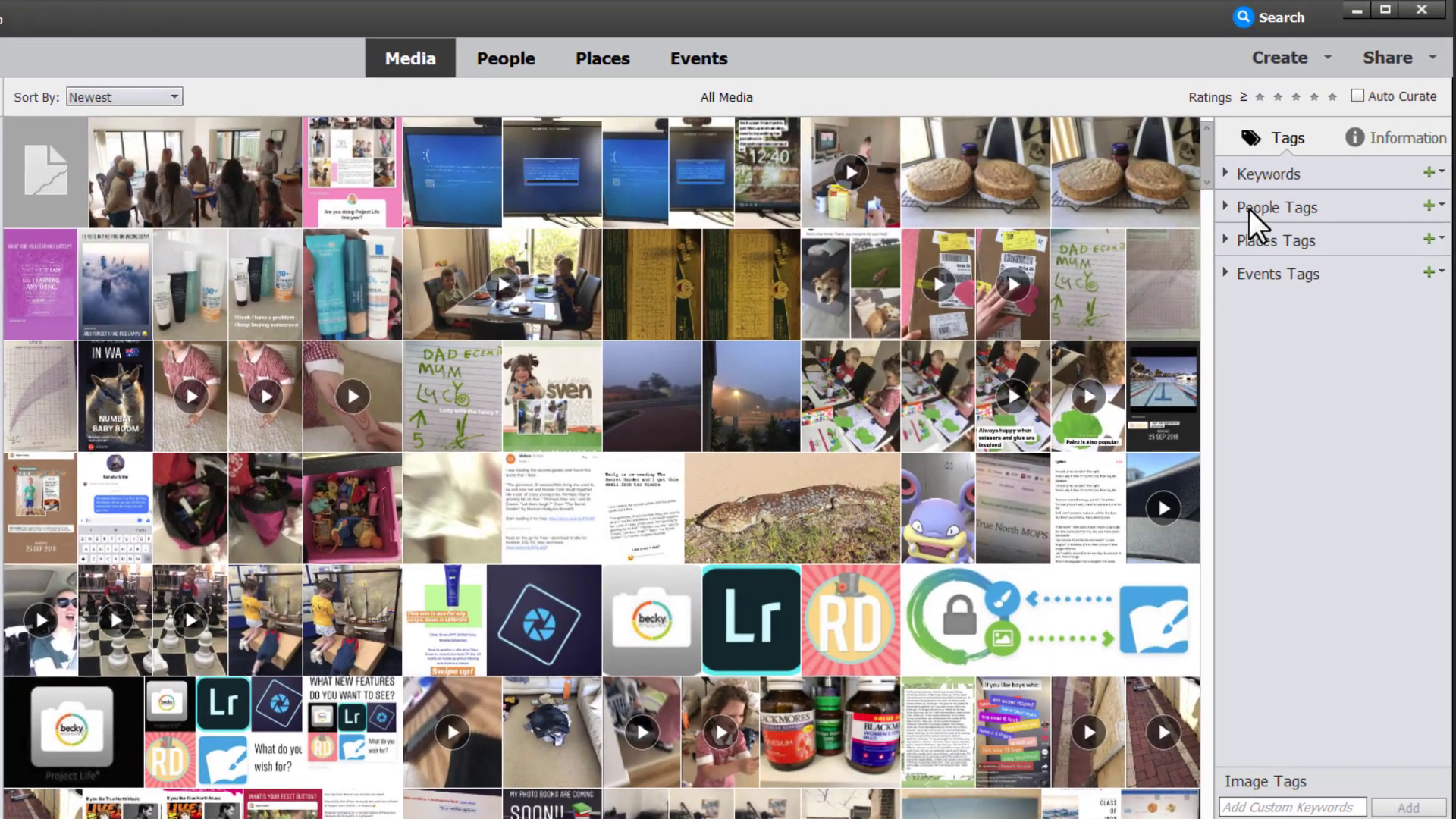
click(1279, 180)
click(1250, 340)
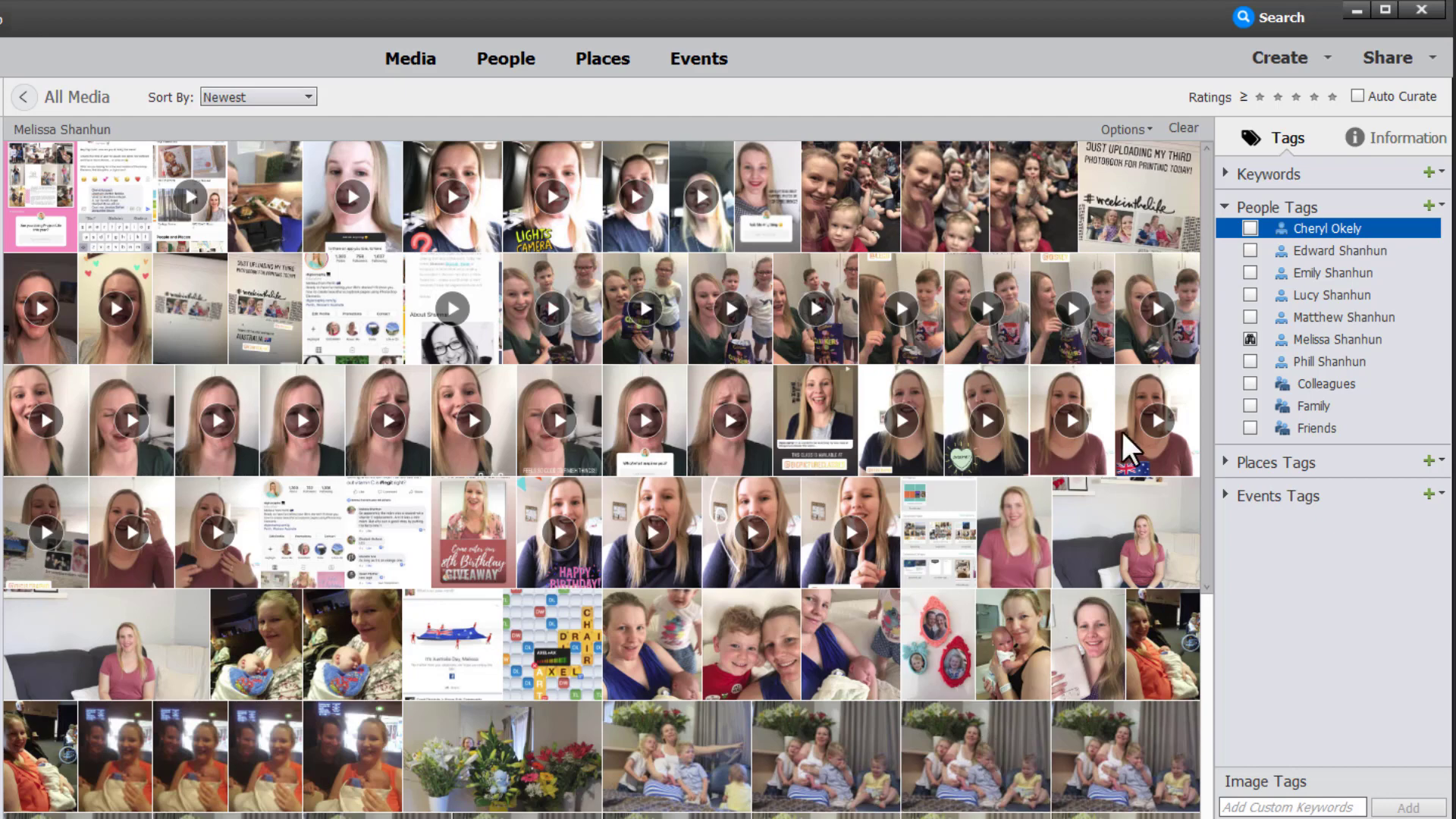
- Filter by the third person under People Tags instead, then view the water-slide video 20160107_154127.mp4 and close it
click(1250, 339)
click(1250, 272)
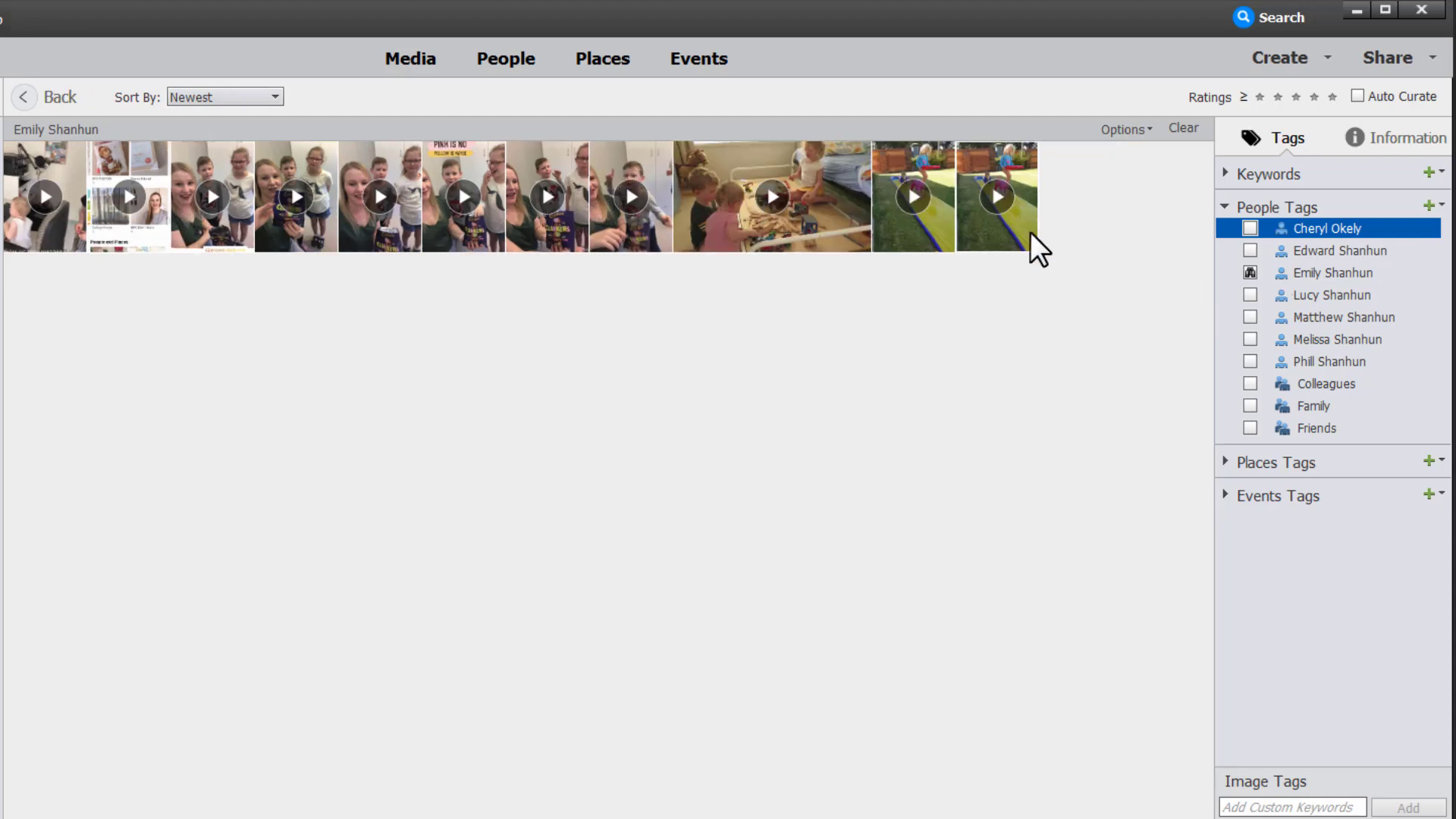
double_click(937, 223)
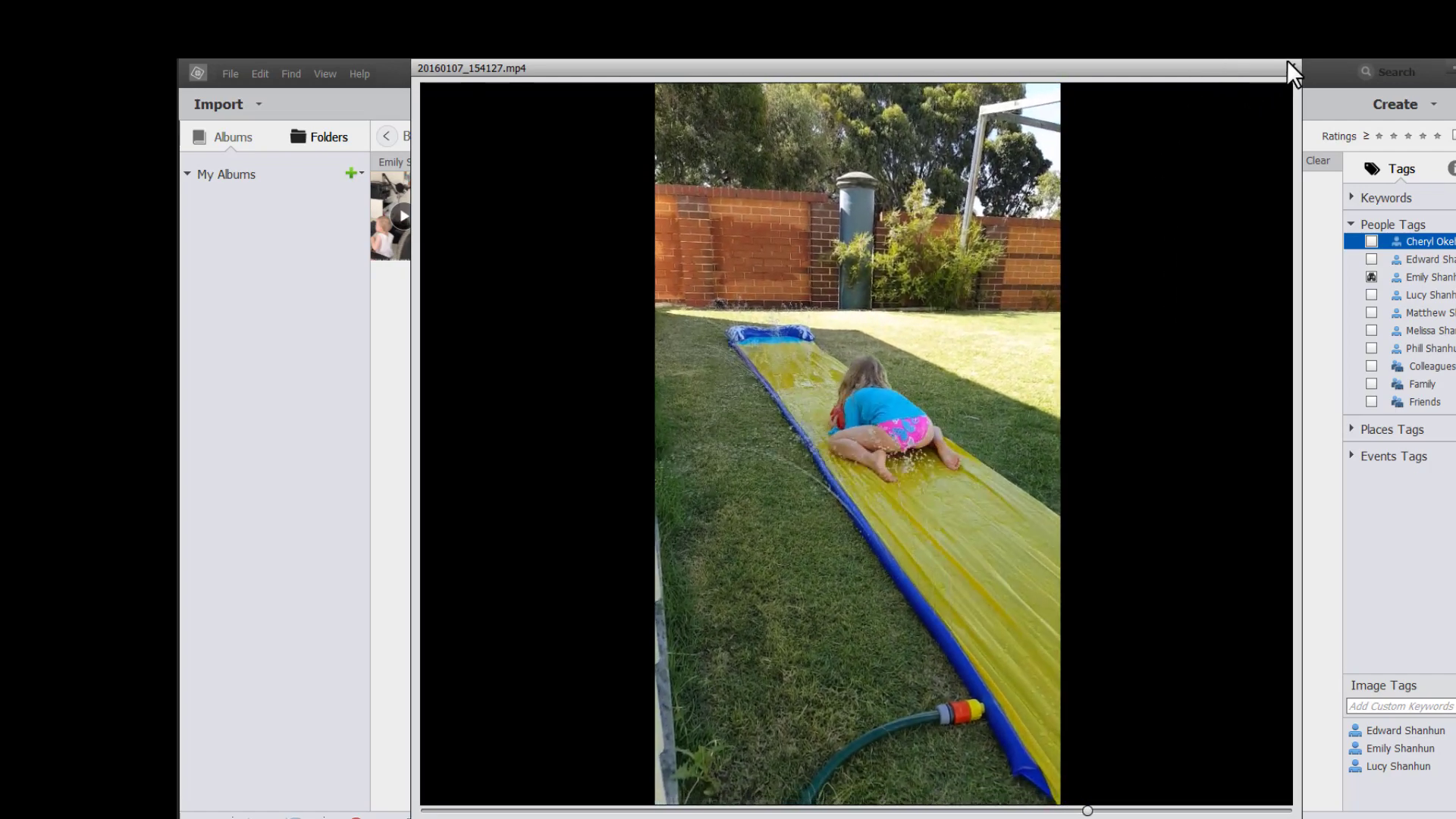
click(1291, 68)
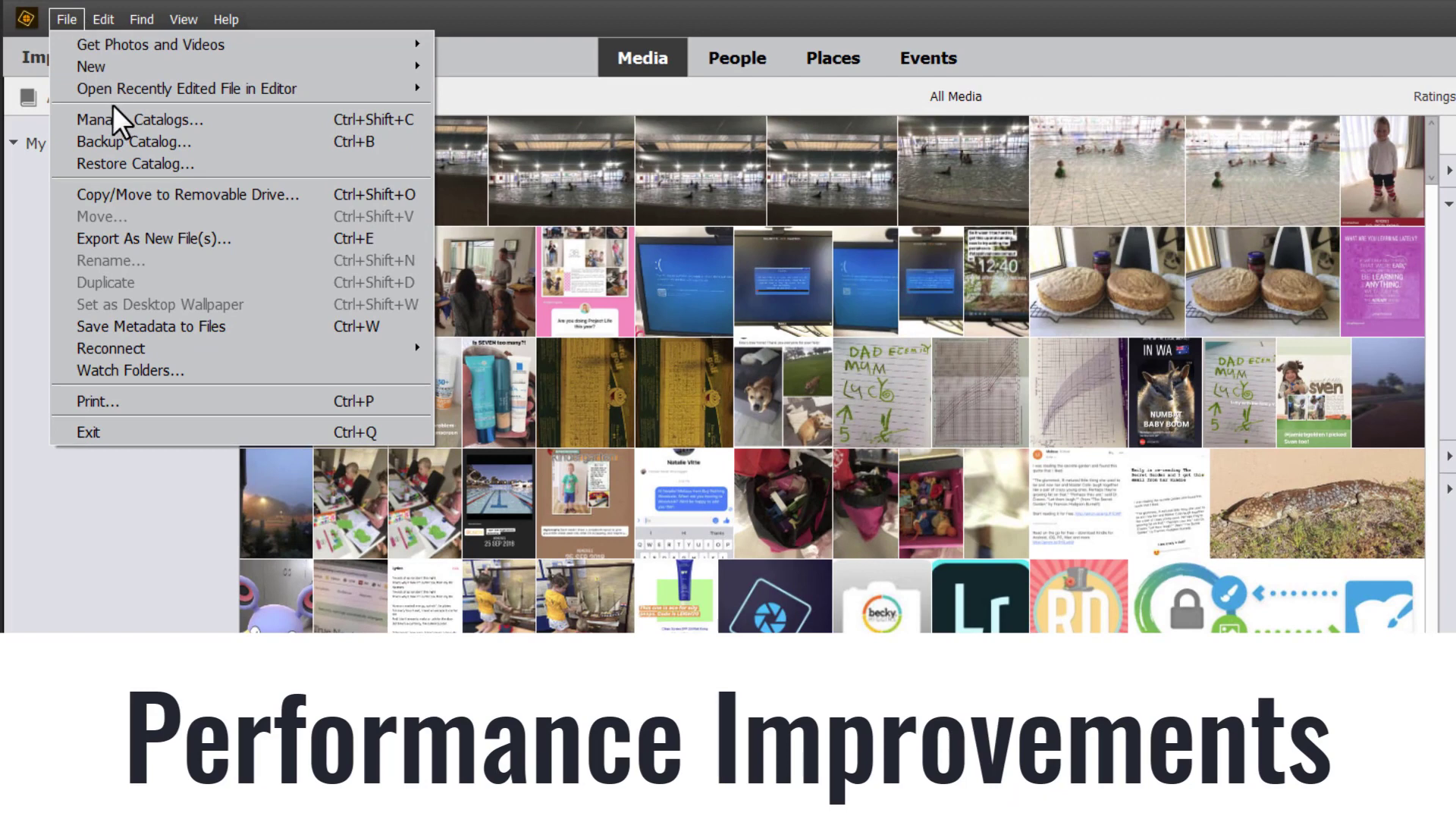
- Open the Supplies catalog from the Catalog Manager and scroll through its scrapbooking media
click(118, 119)
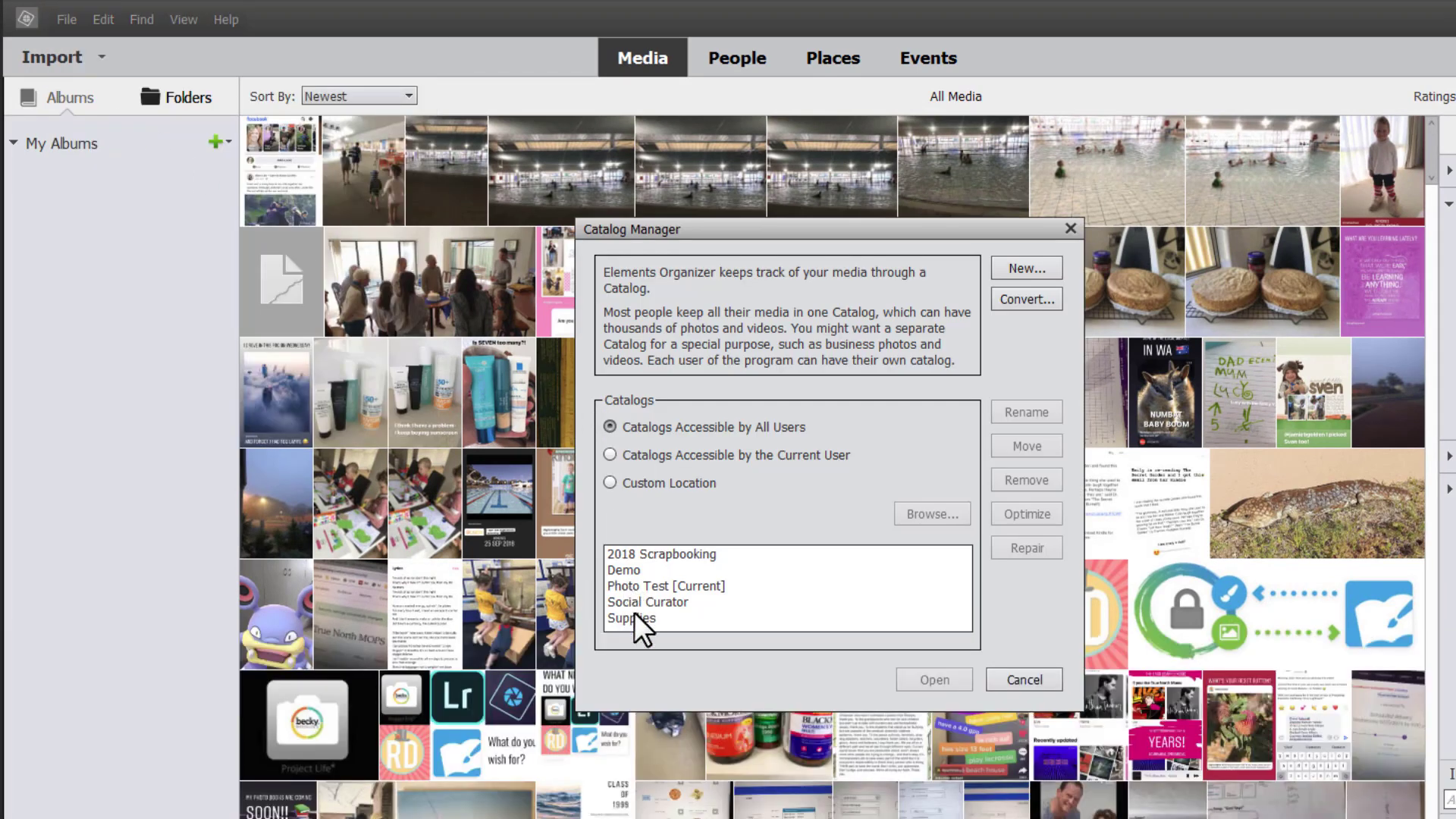
click(634, 615)
click(936, 679)
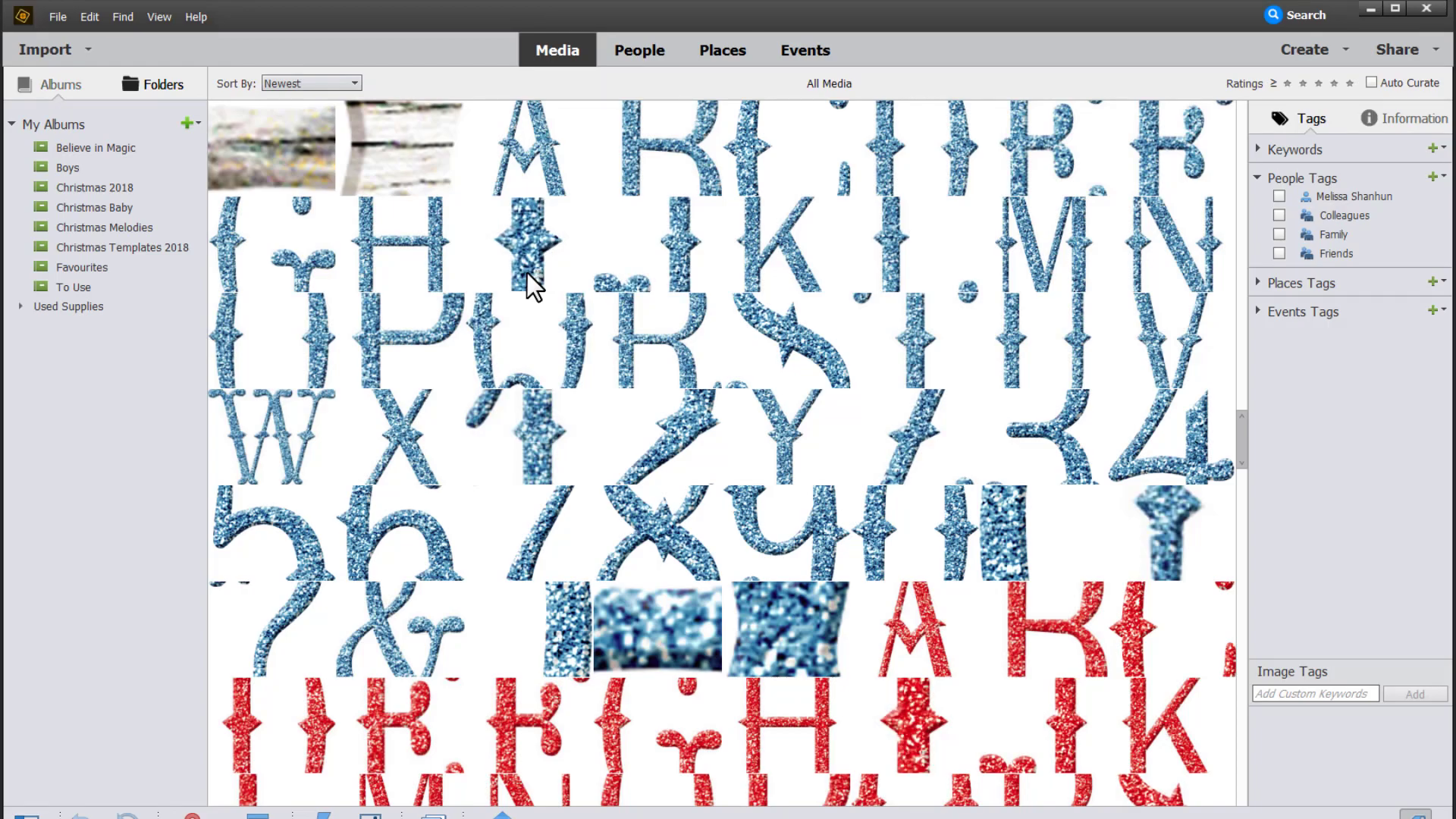
scroll(527, 273, up, 10)
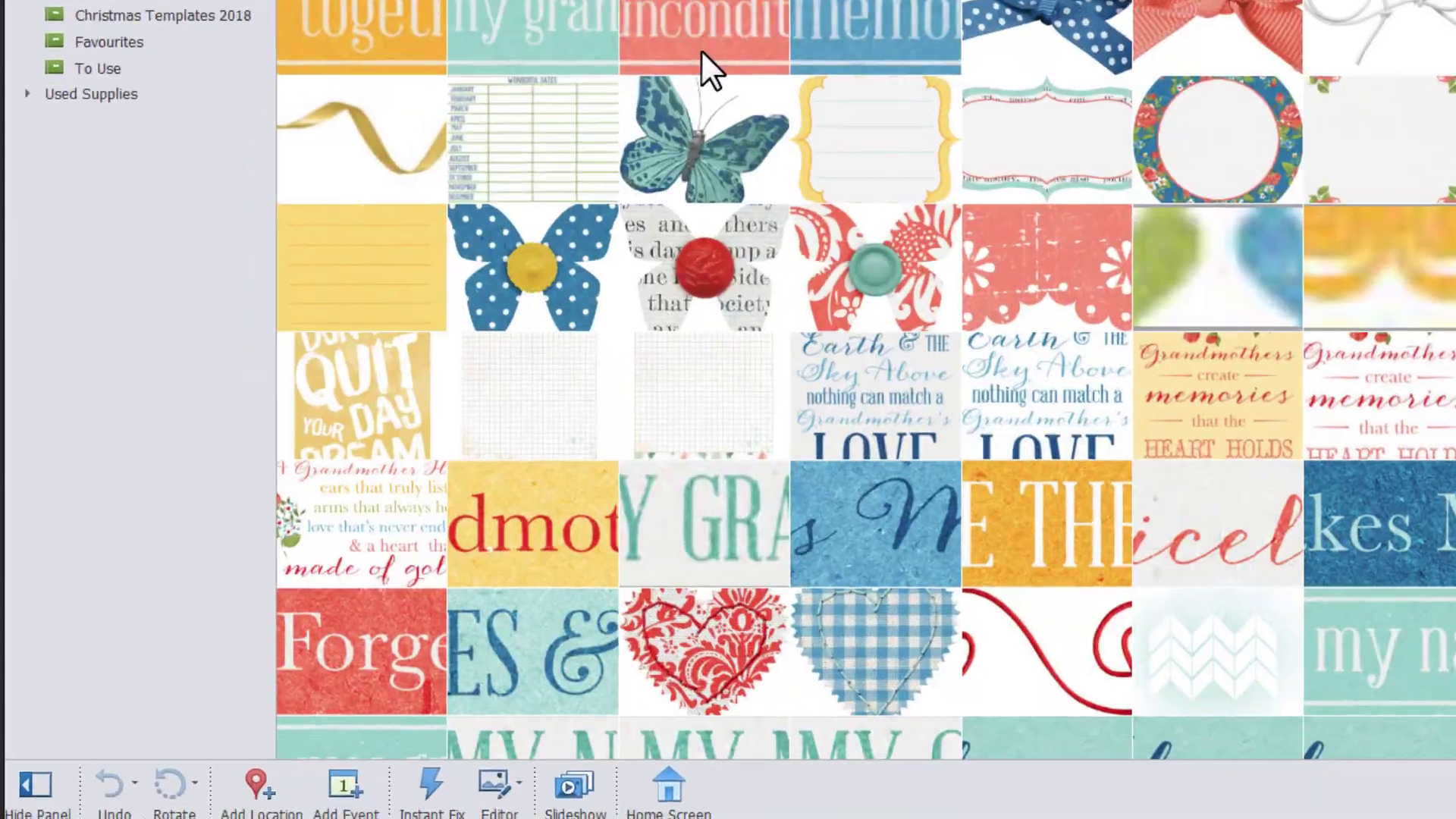
scroll(700, 49, up, 1)
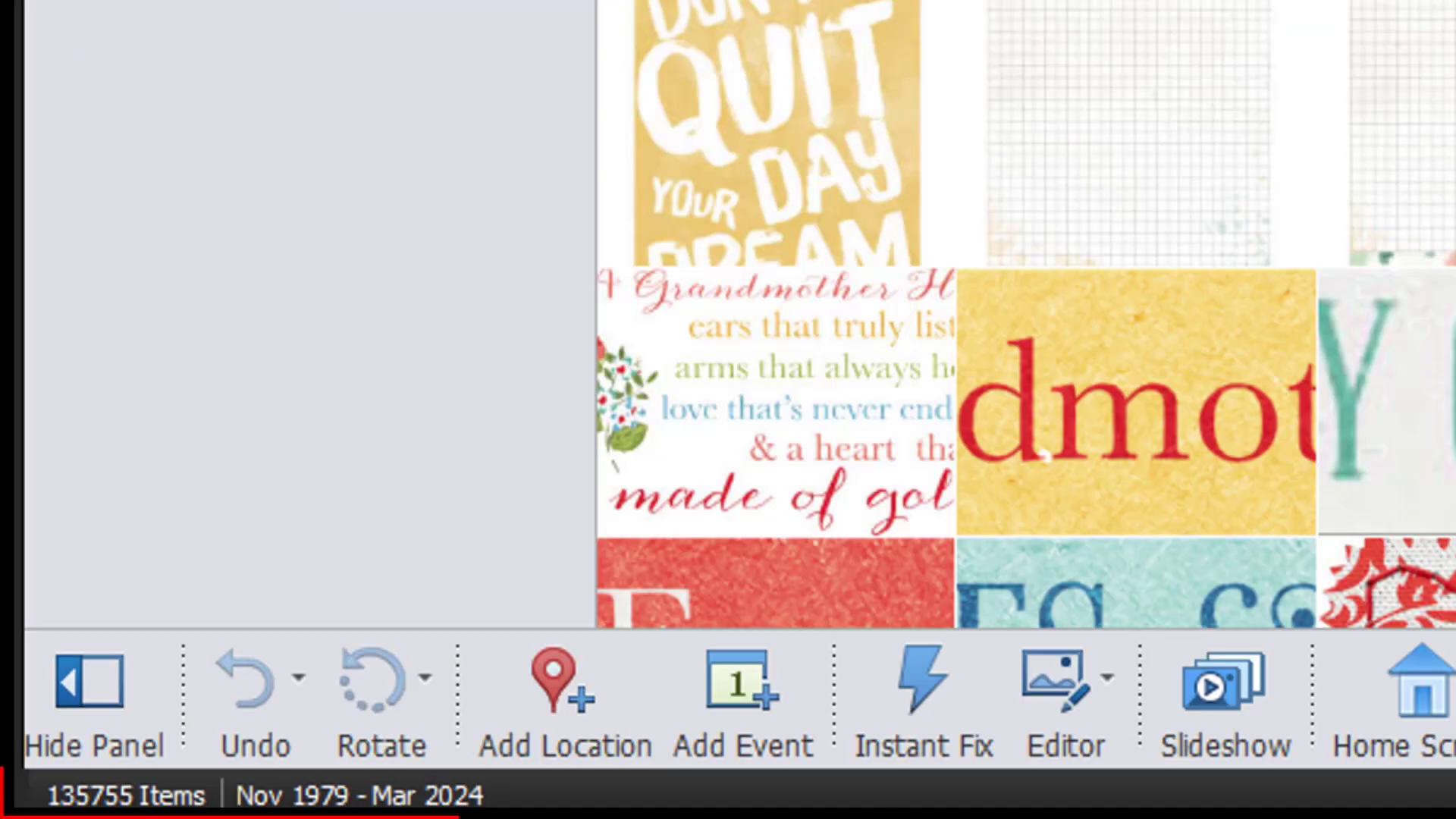